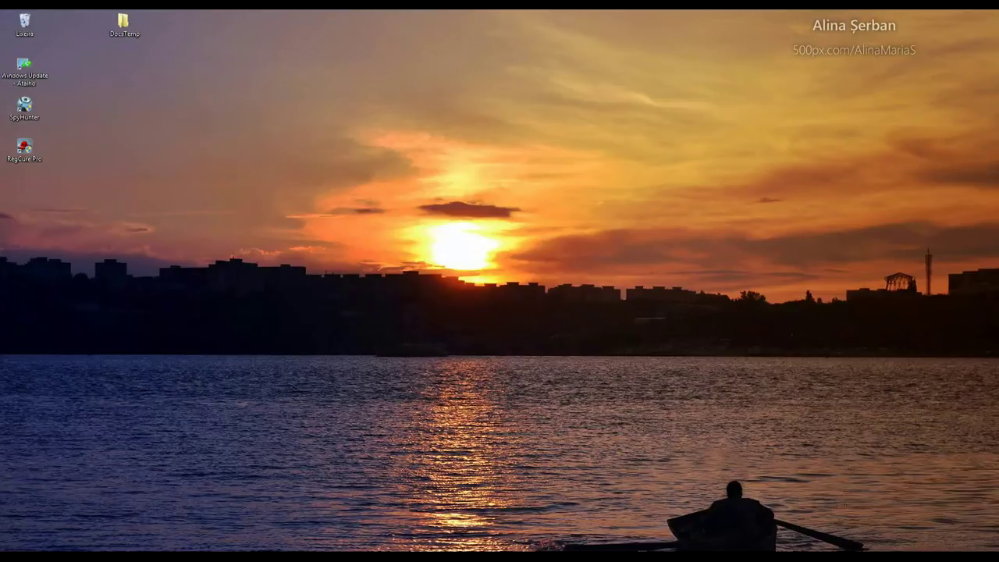
- Switch back to the Aula 7.xlsx Excel window from its taskbar preview
mouse_move(290, 556)
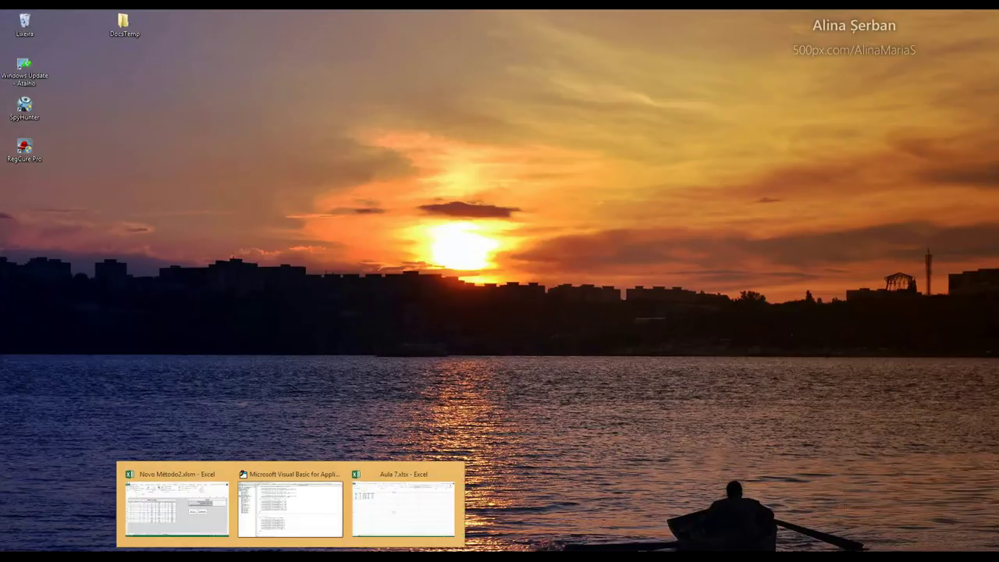
click(419, 517)
click(382, 355)
click(387, 386)
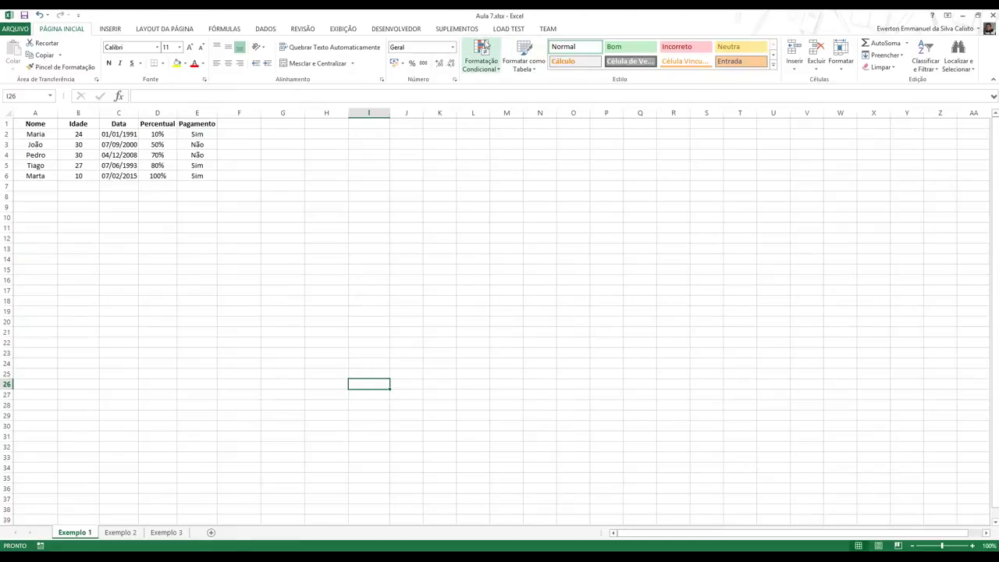
click(481, 66)
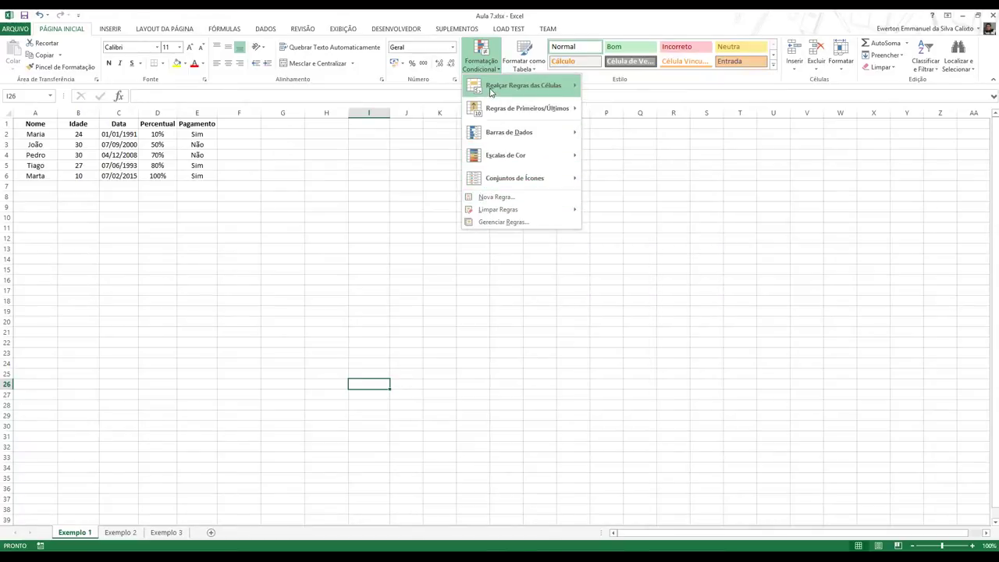
mouse_move(491, 91)
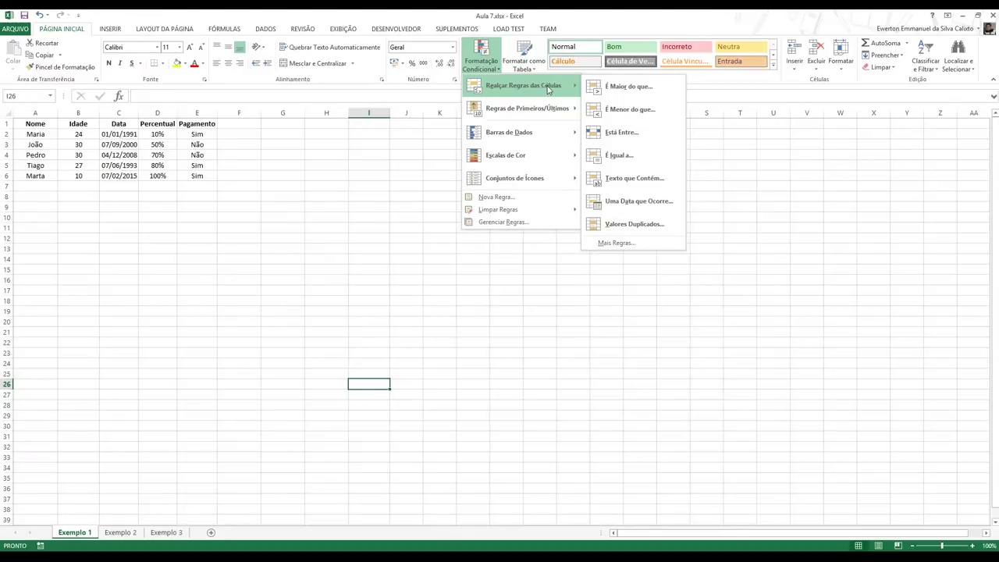
mouse_move(503, 110)
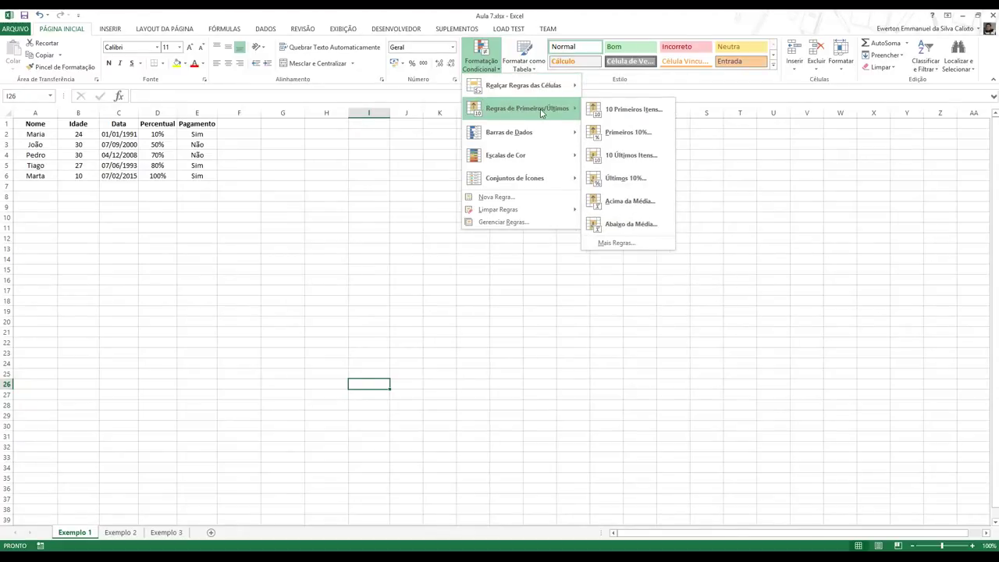
mouse_move(508, 134)
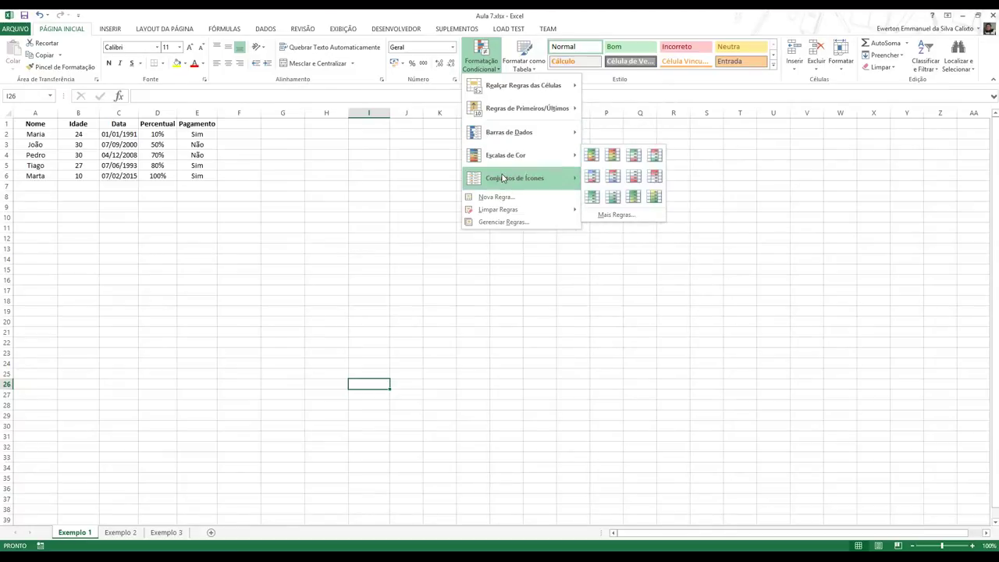
mouse_move(502, 180)
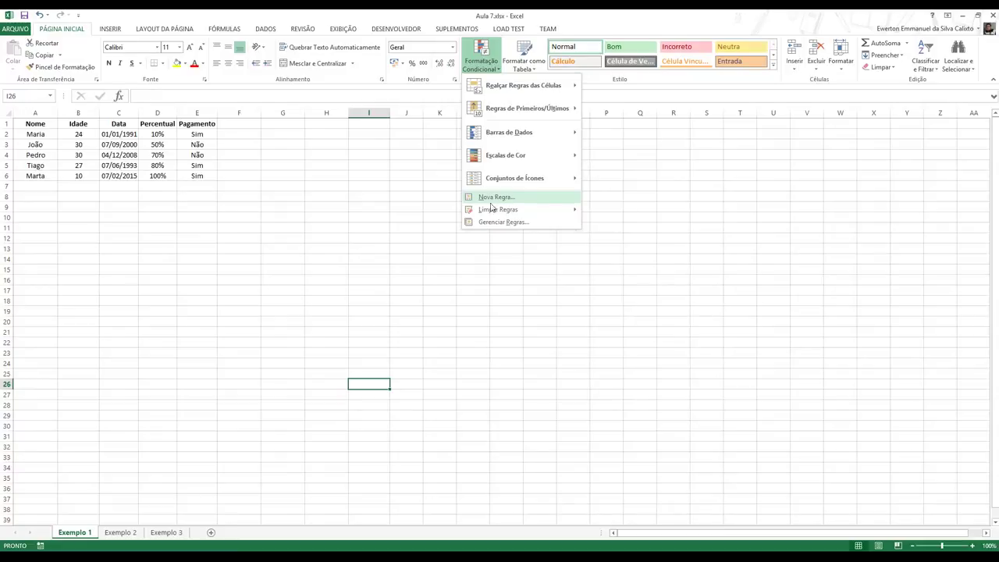
mouse_move(497, 210)
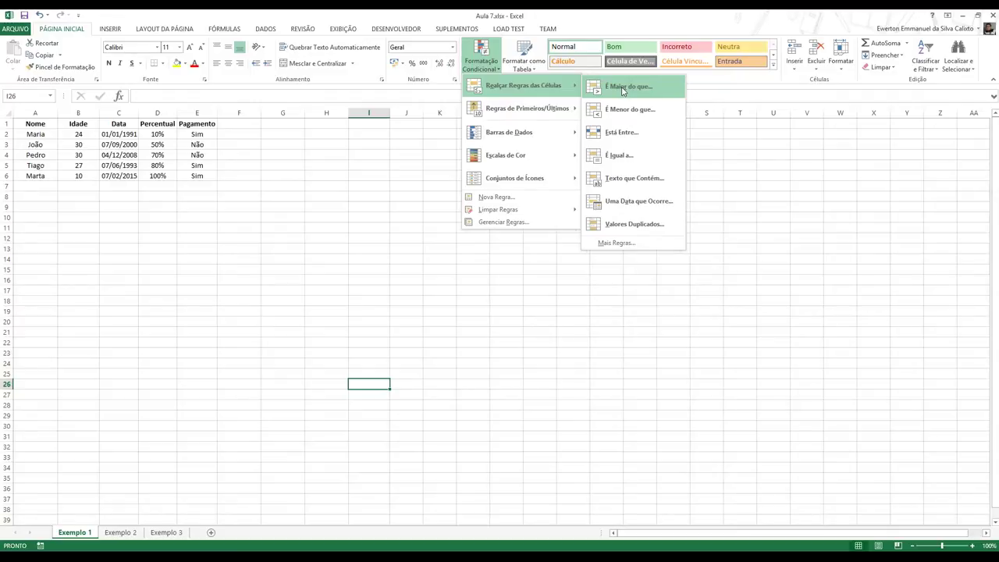
- Demonstrate selecting the whole table A1:E6, then each column from Nome to Pagamento
click(219, 180)
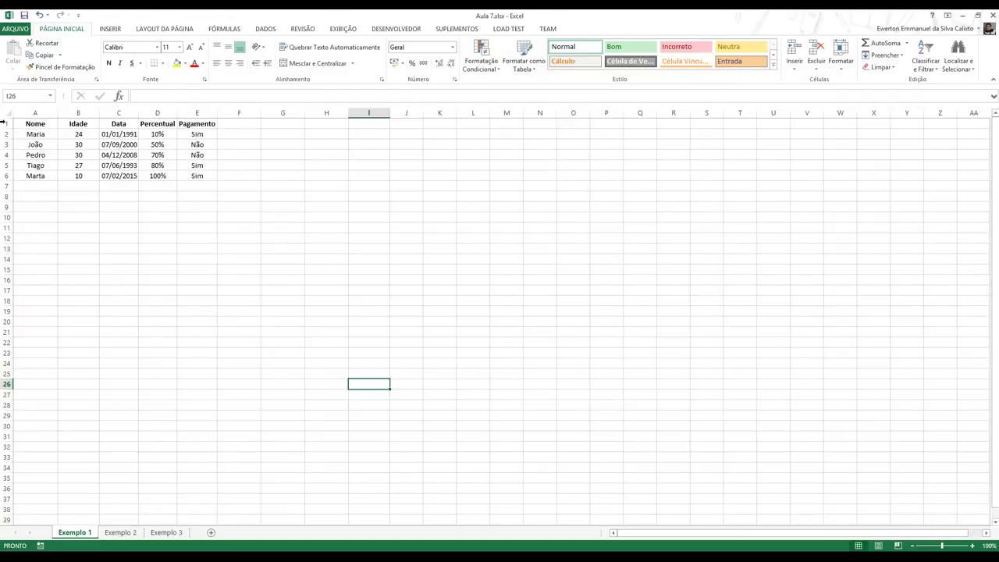
drag(22, 125, 192, 175)
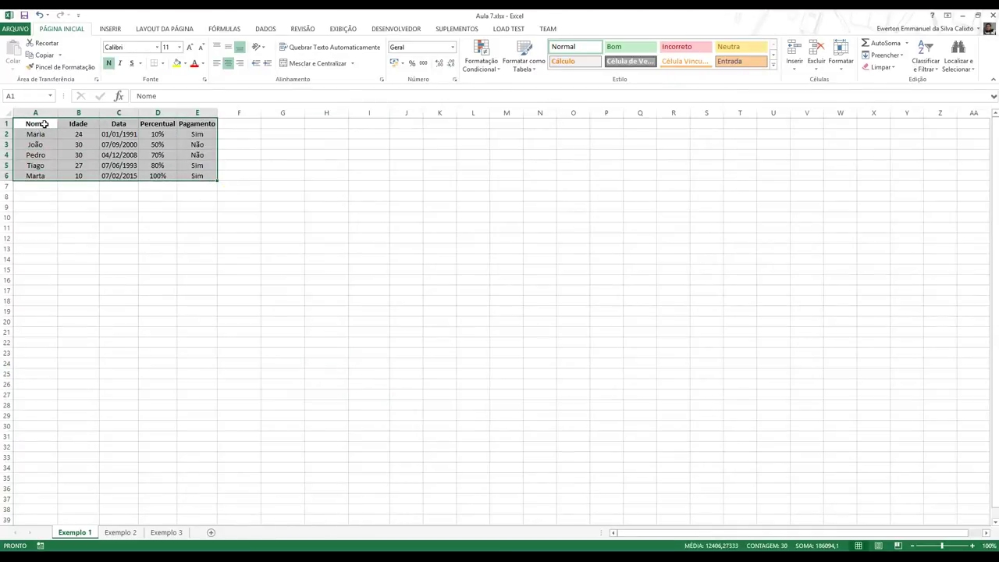
drag(44, 124, 37, 175)
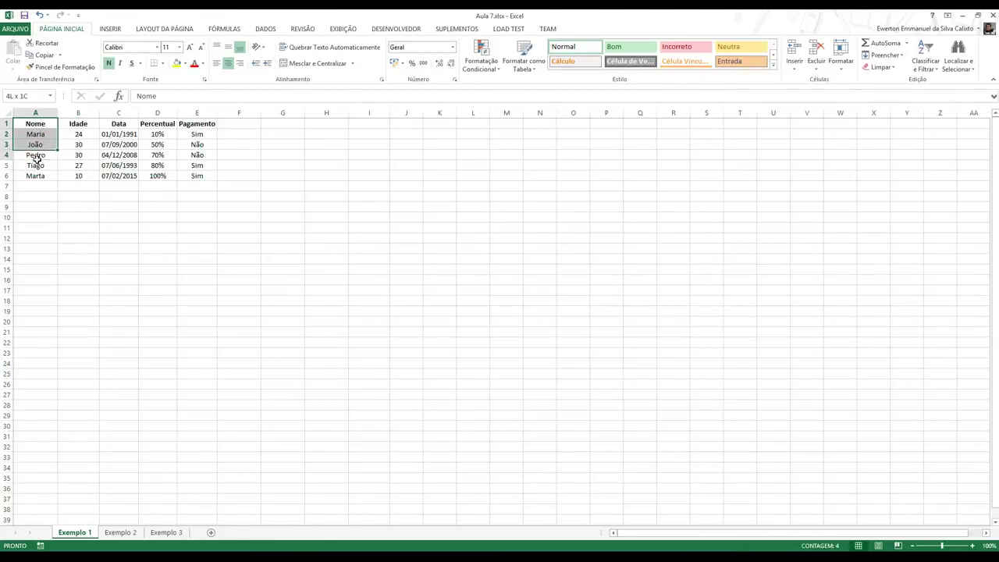
click(56, 226)
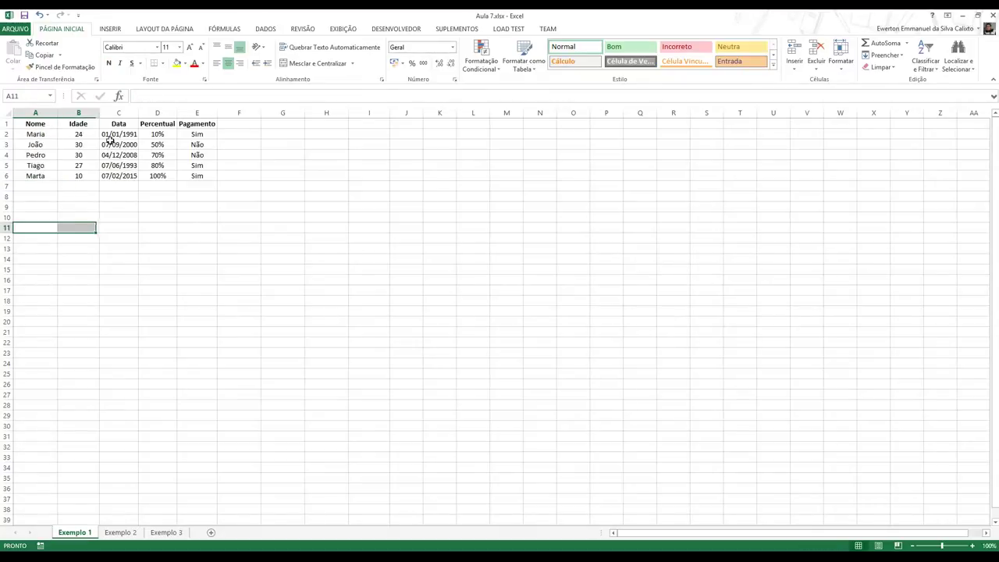
drag(78, 124, 78, 177)
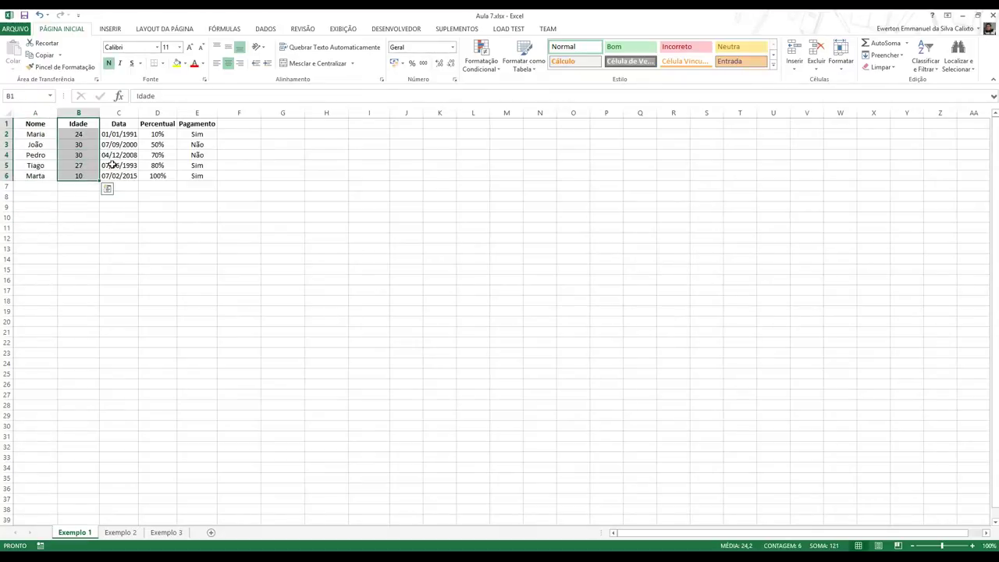
drag(116, 123, 117, 176)
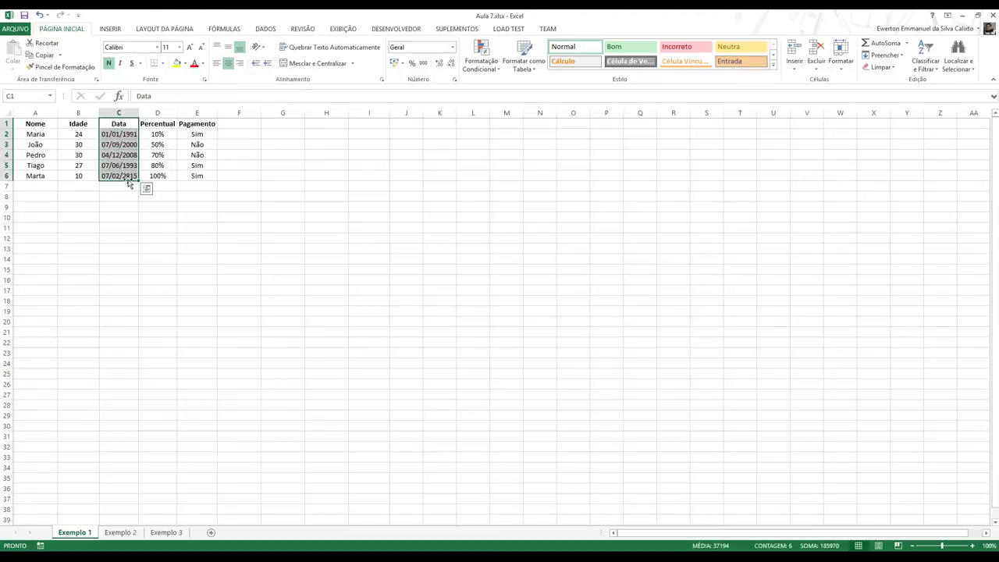
drag(161, 125, 159, 177)
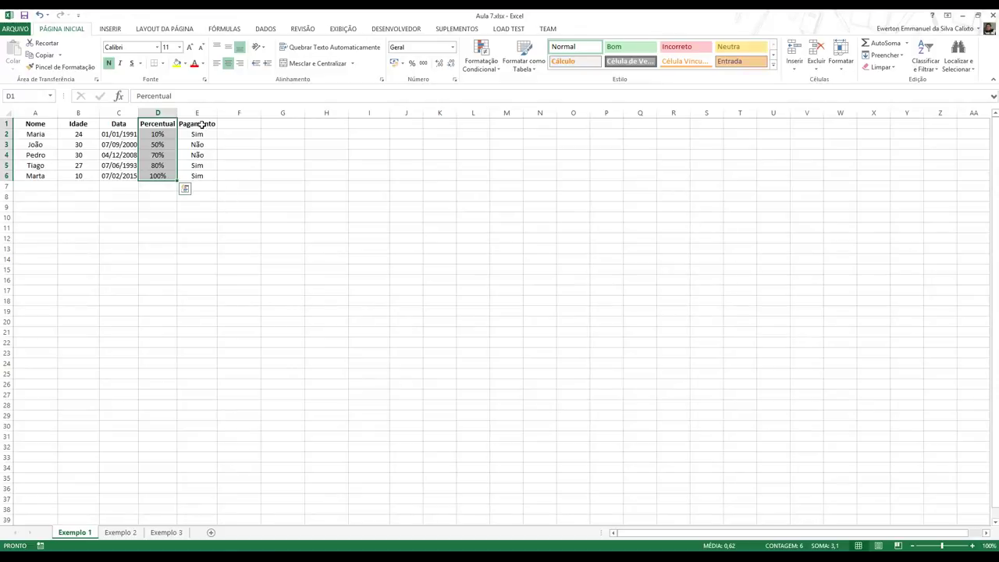
drag(199, 125, 200, 178)
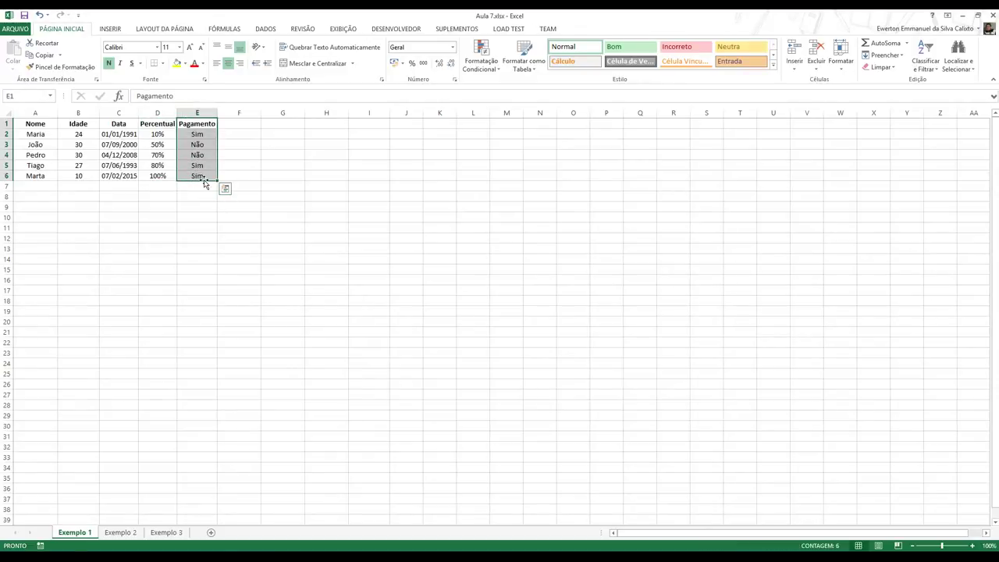
- Select the names and ages together, then select just the ages B2:B6
click(90, 247)
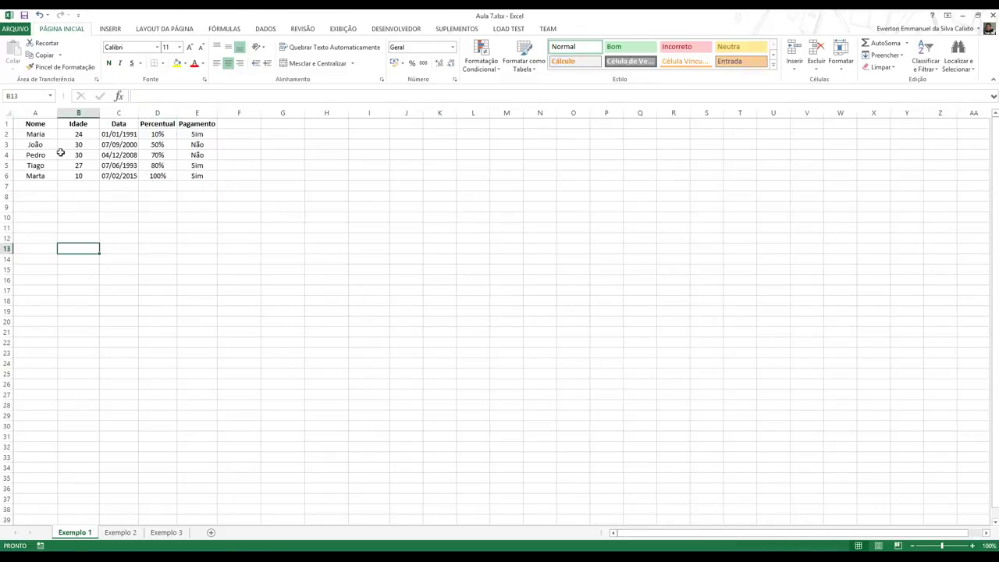
drag(38, 134, 74, 177)
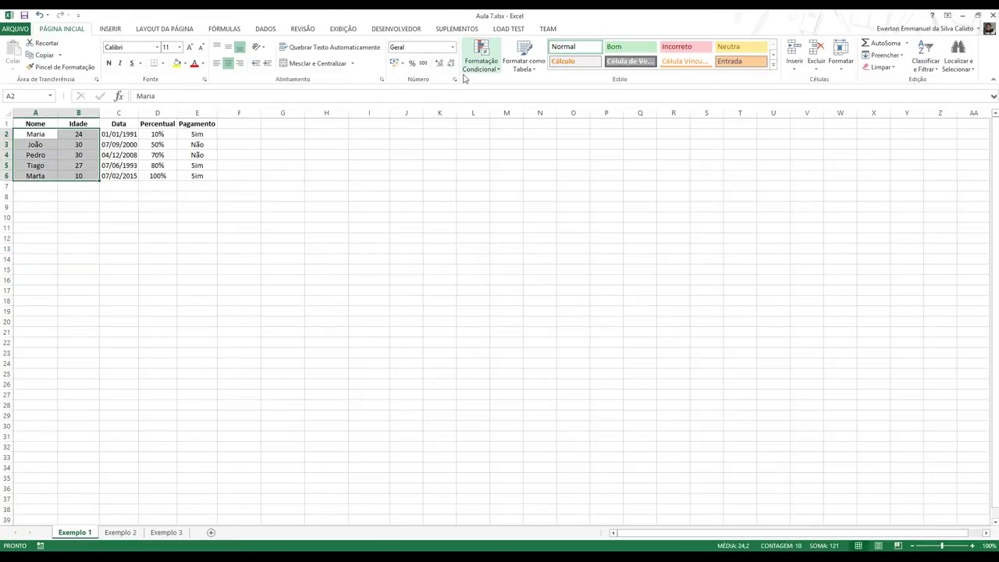
click(280, 247)
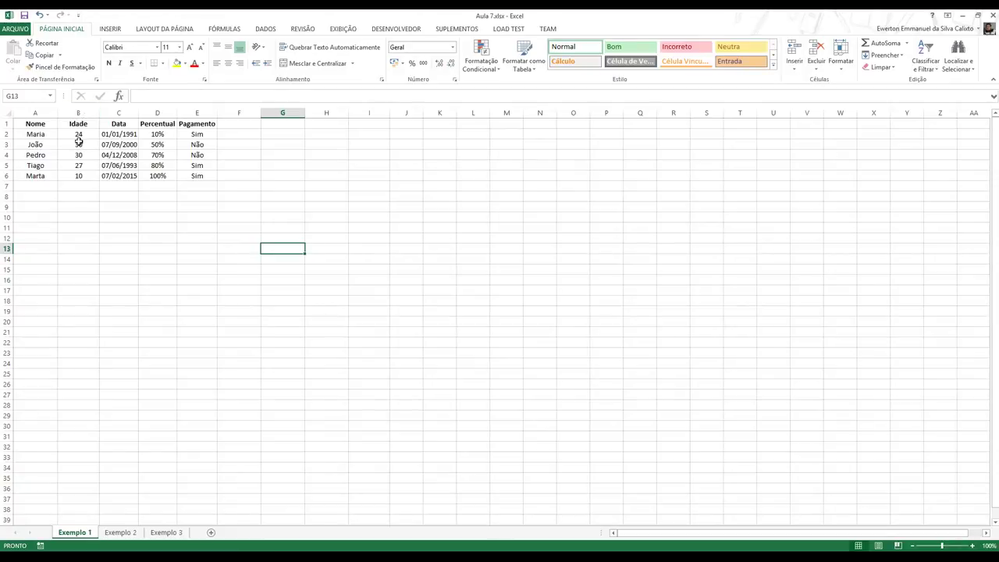
click(77, 134)
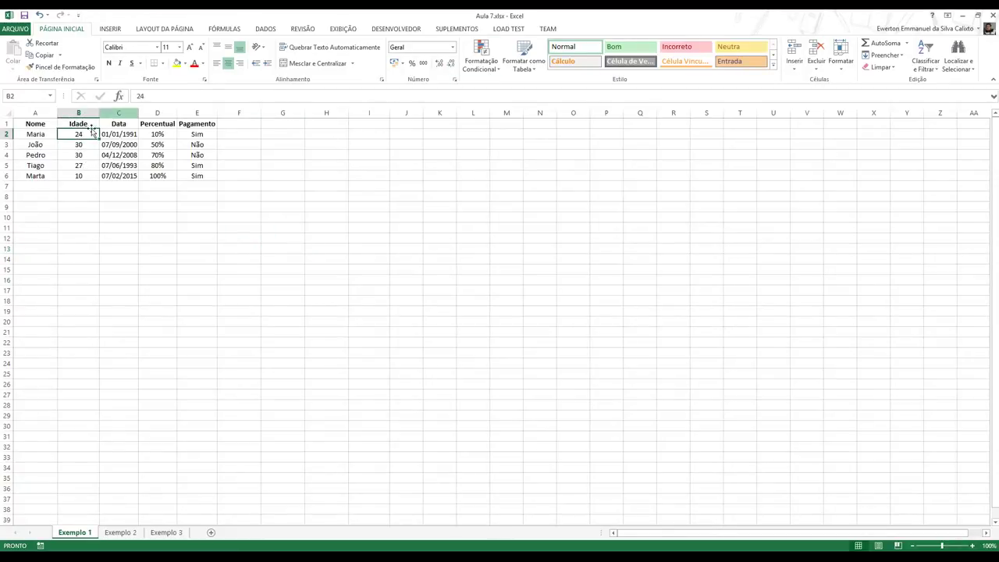
drag(78, 134, 75, 177)
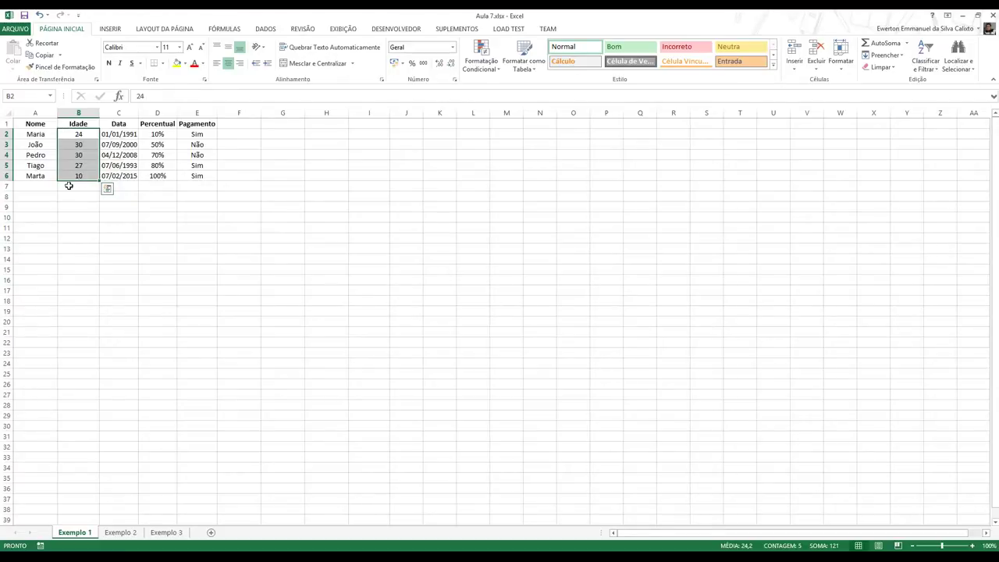
- Start an É Maior do que highlight rule for the ages with threshold 25
click(474, 70)
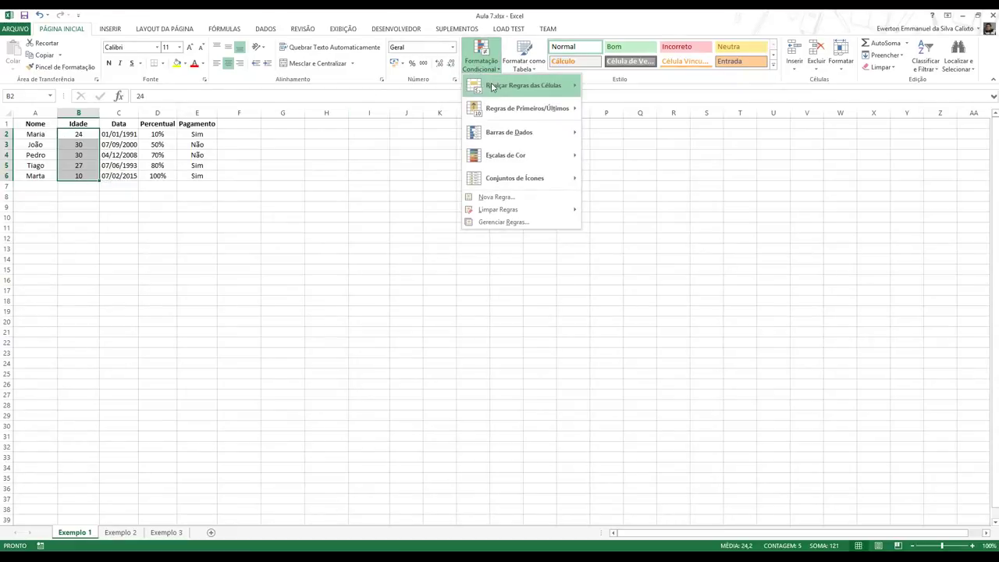
mouse_move(517, 88)
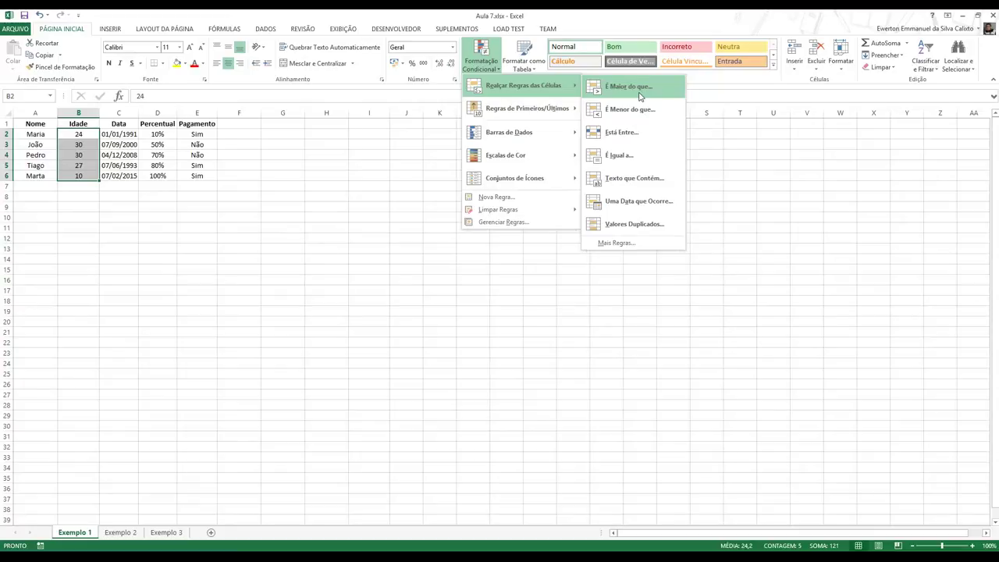
click(640, 96)
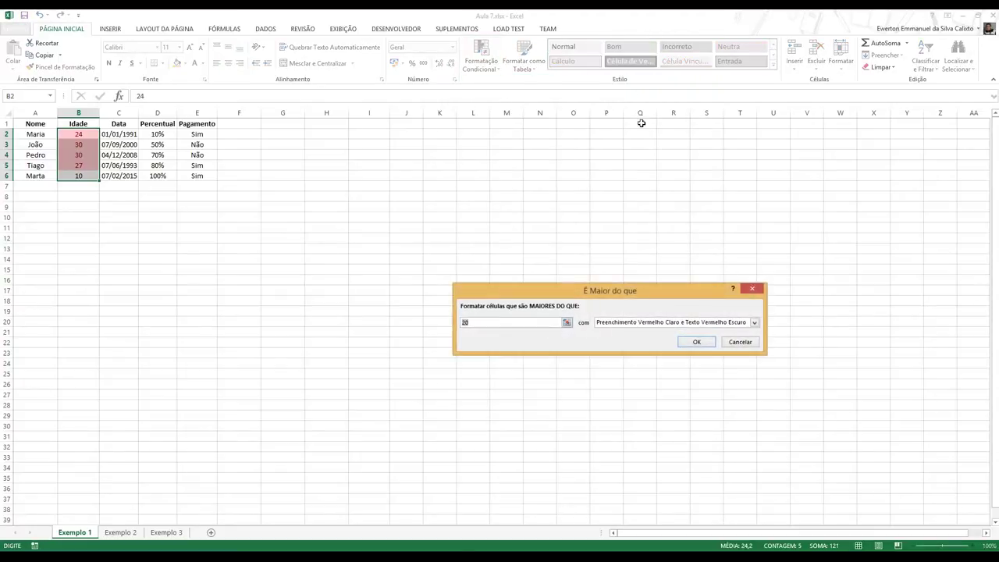
drag(629, 296, 472, 158)
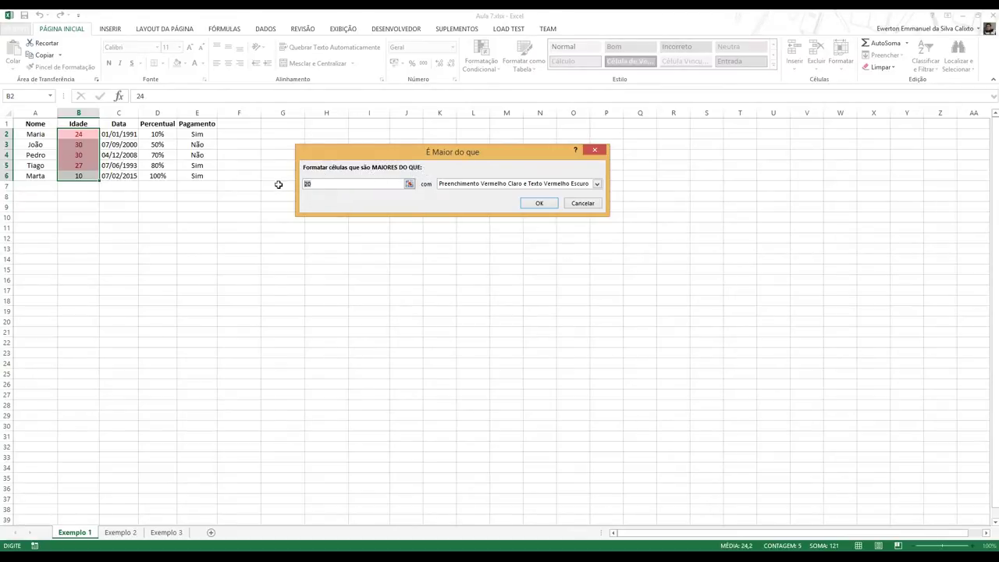
text(25)
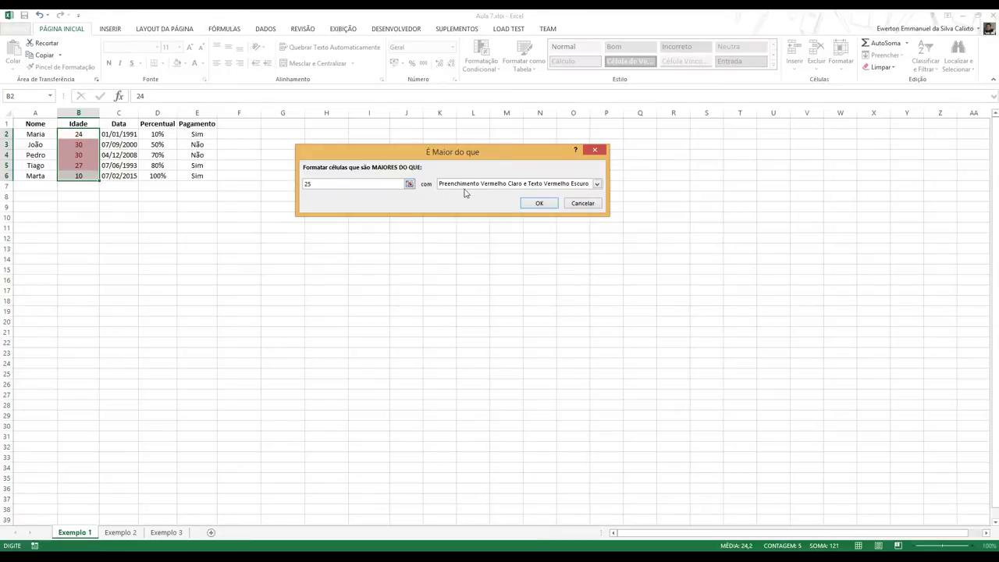
- Preview the yellow, light red and green fill presets for the rule
click(599, 185)
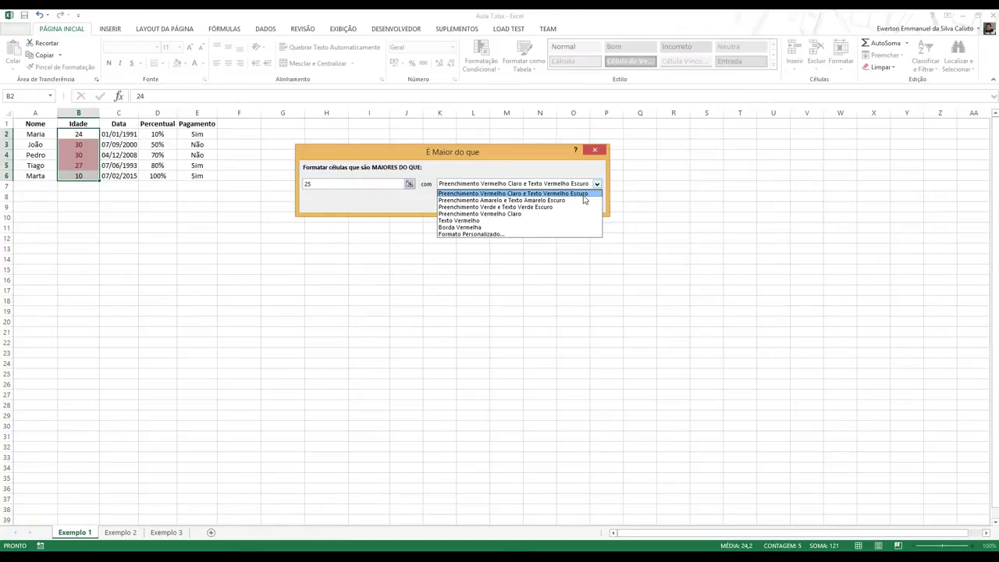
click(503, 201)
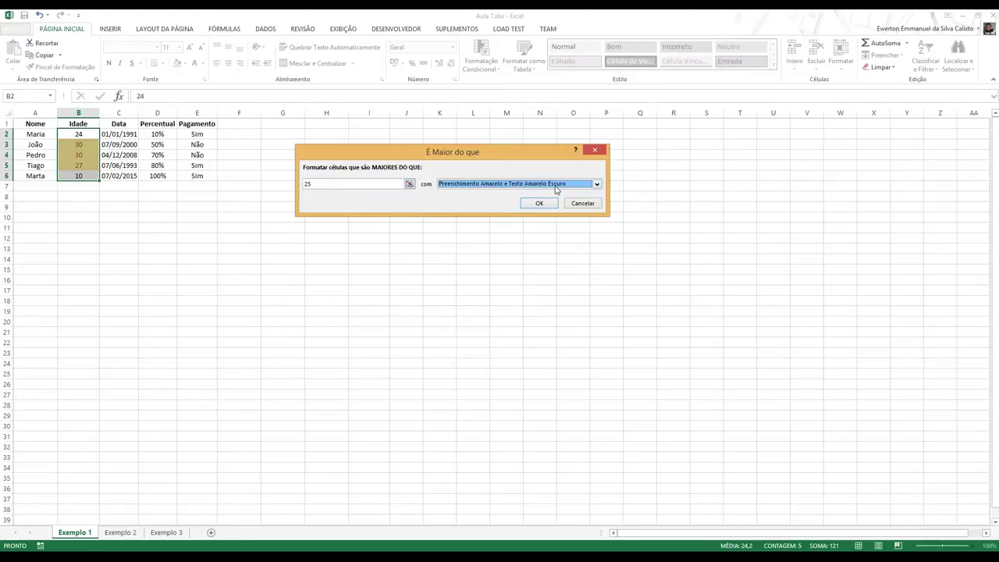
click(557, 187)
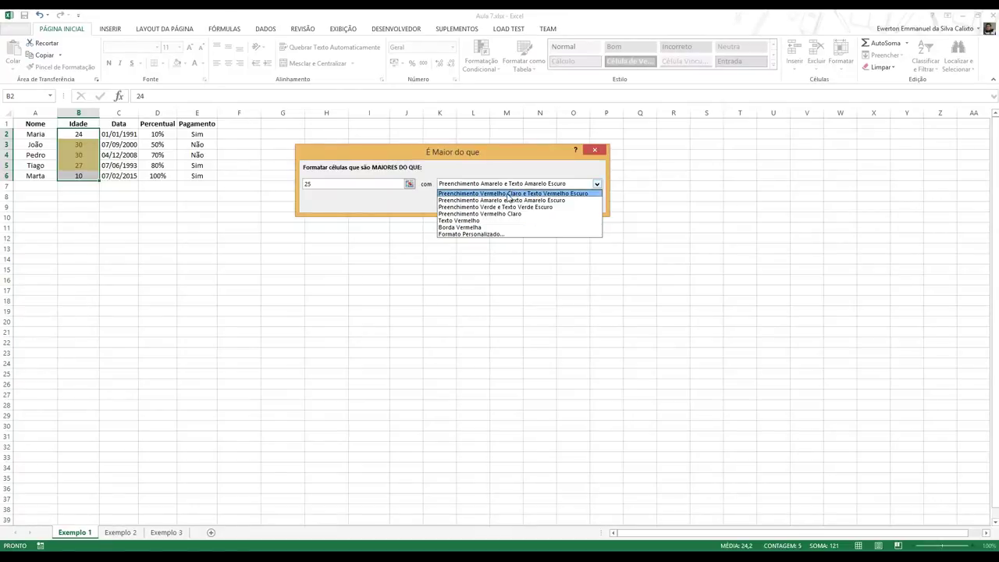
click(509, 194)
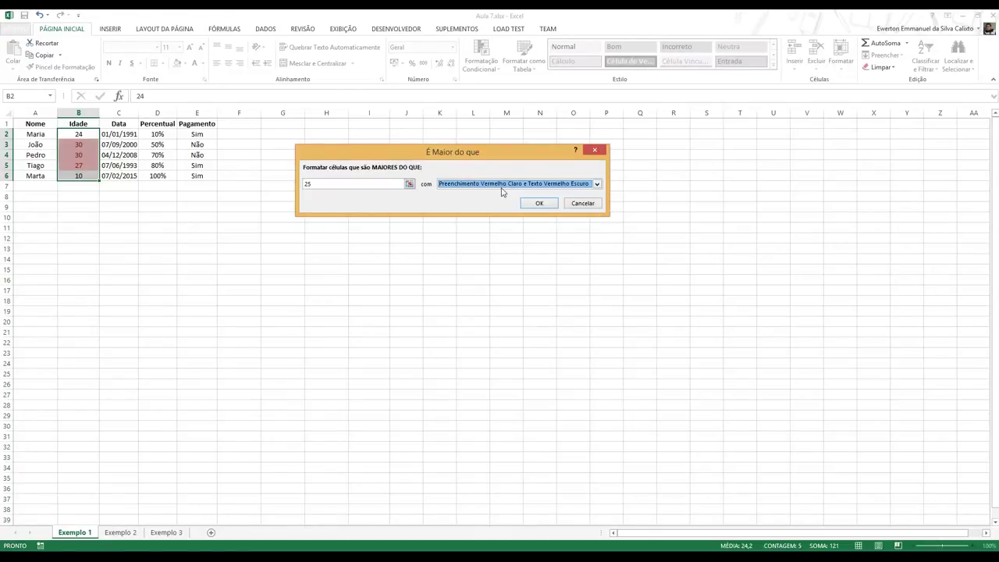
click(501, 188)
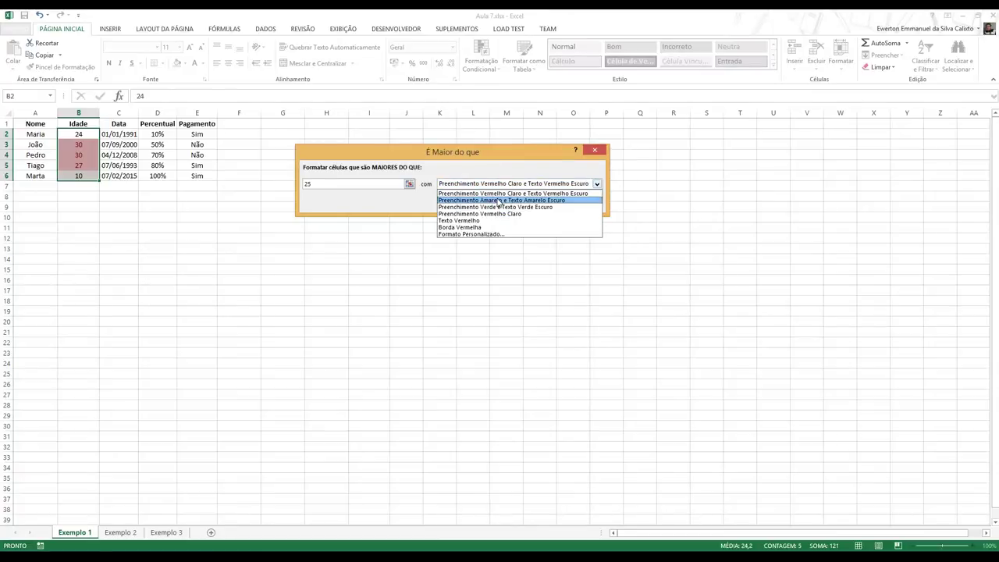
click(499, 201)
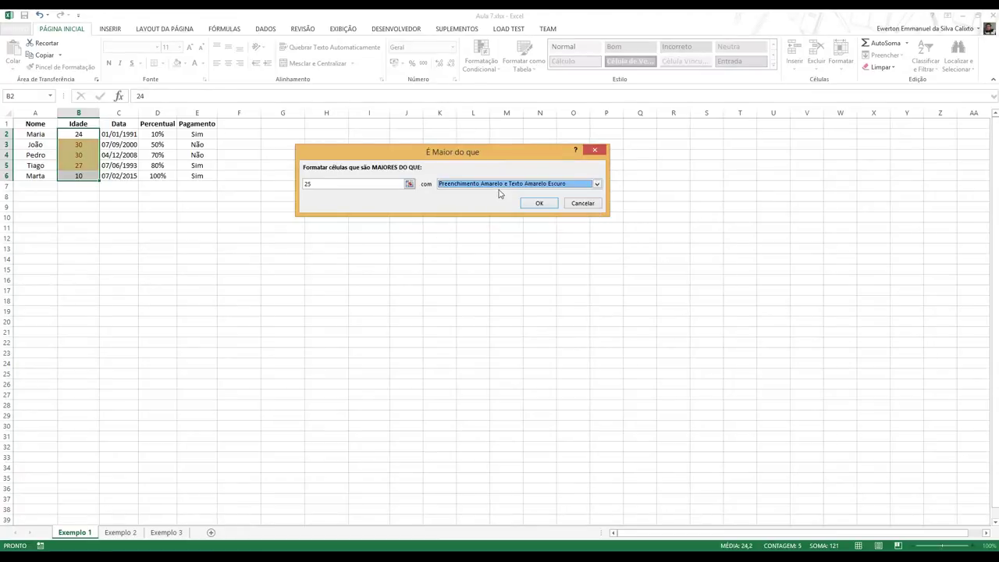
click(502, 188)
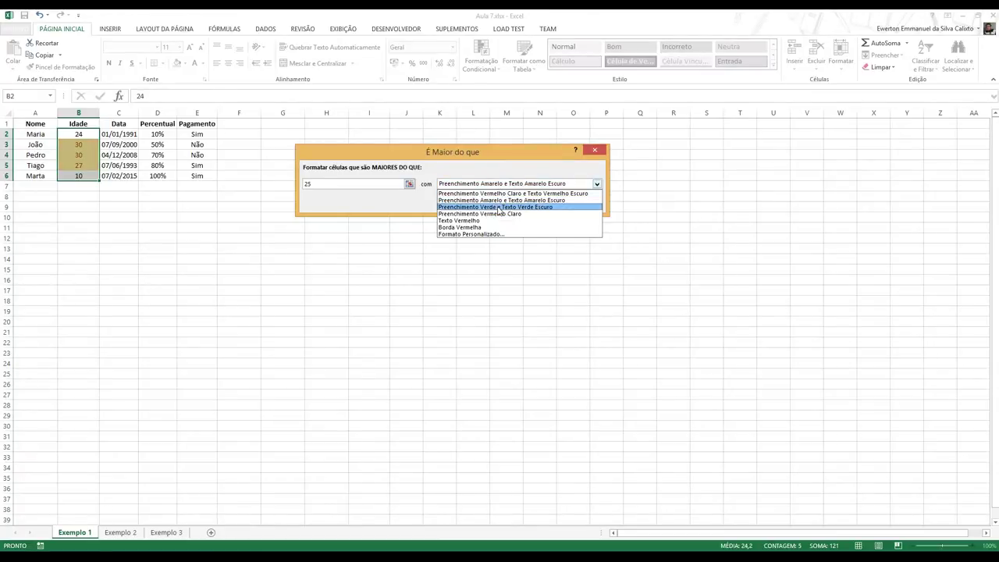
click(500, 207)
- Try the light red fill, red text and red border presets, then choose Formato Personalizado
click(504, 186)
click(492, 214)
click(492, 184)
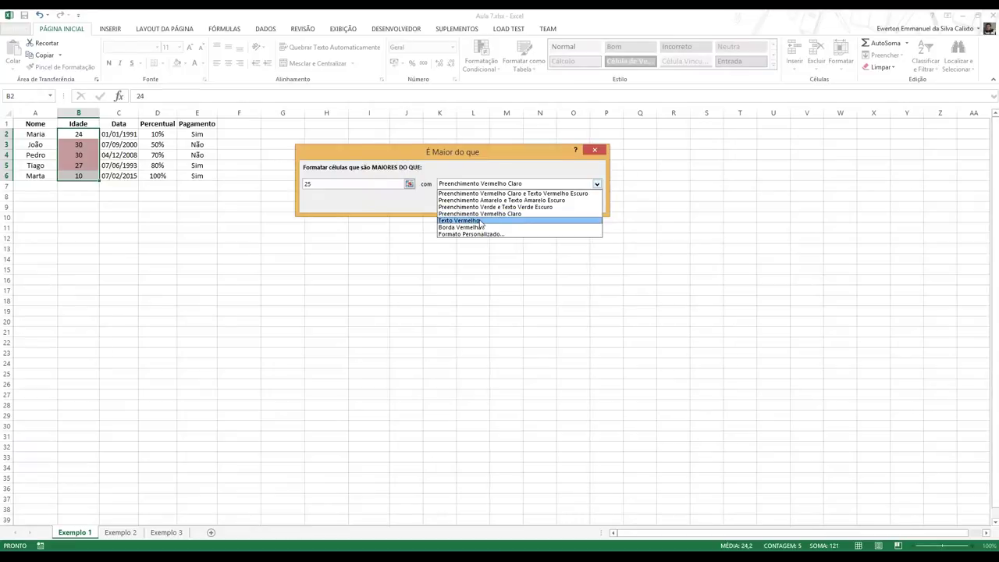
click(480, 221)
click(488, 185)
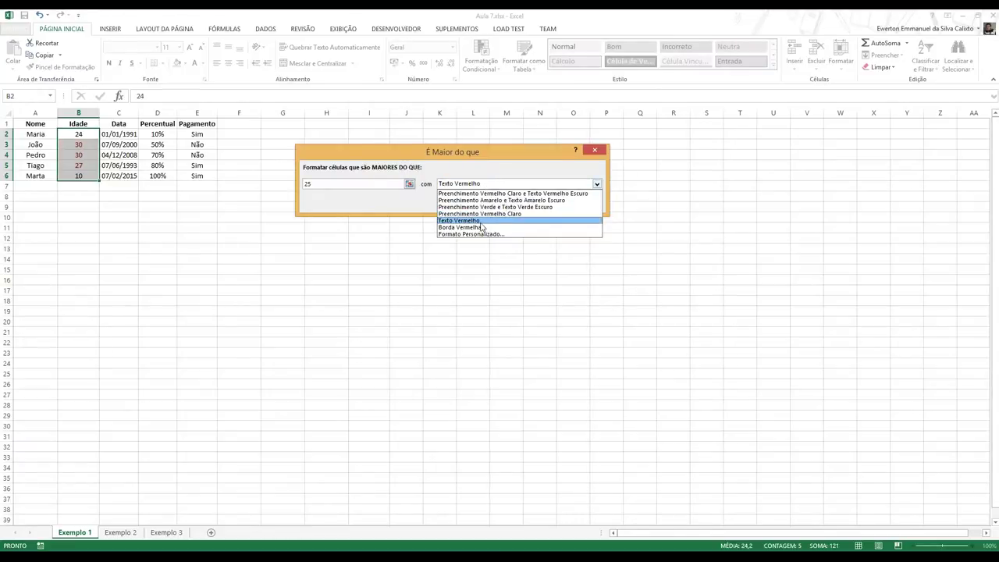
click(482, 227)
click(482, 188)
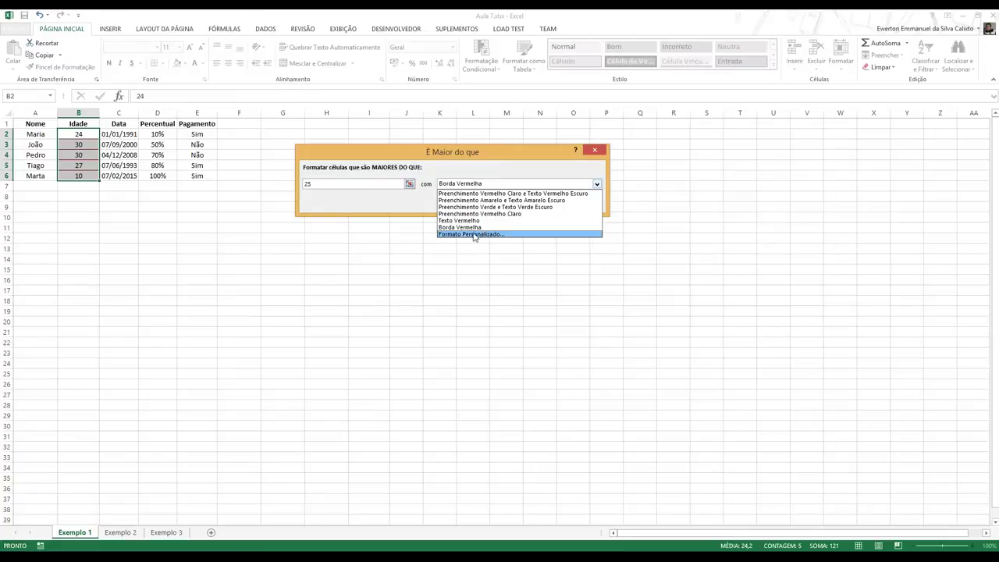
click(481, 235)
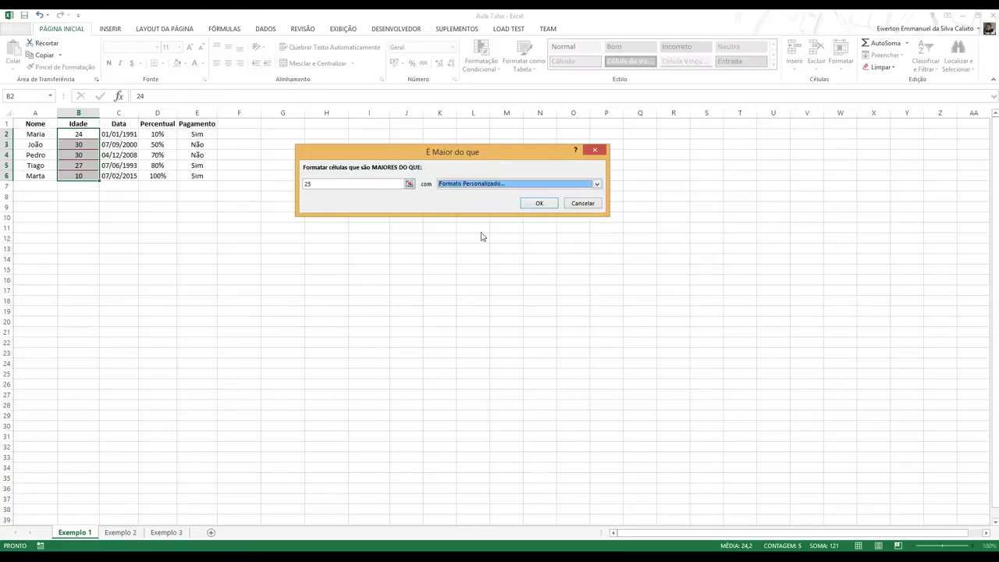
- Make the custom format's font style Negrito (bold)
drag(545, 182, 455, 244)
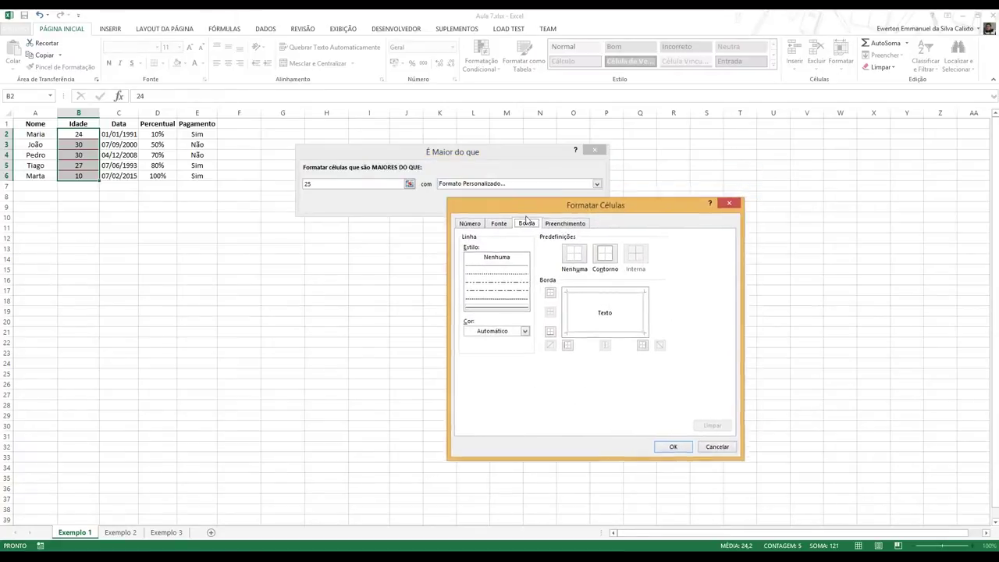
click(393, 257)
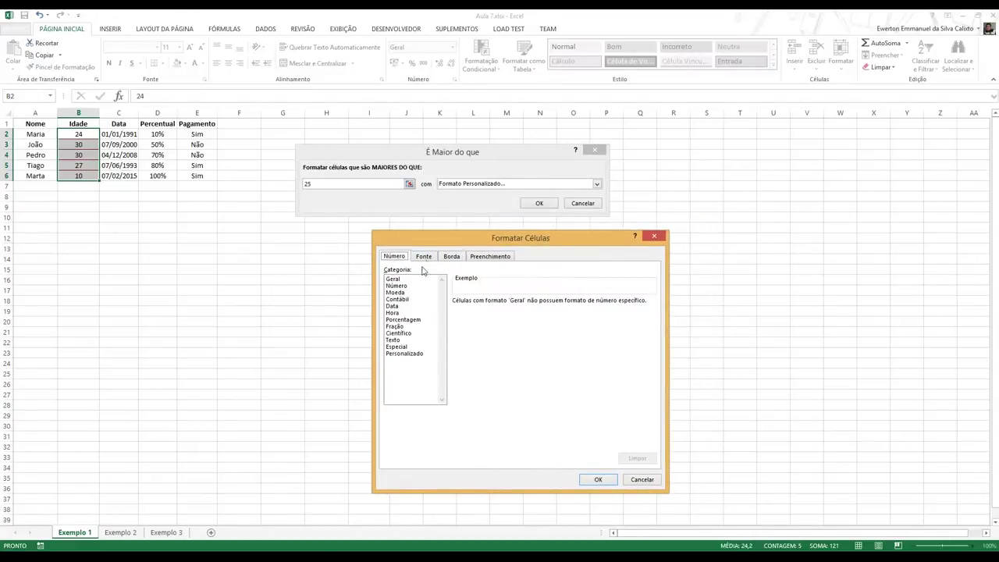
click(426, 260)
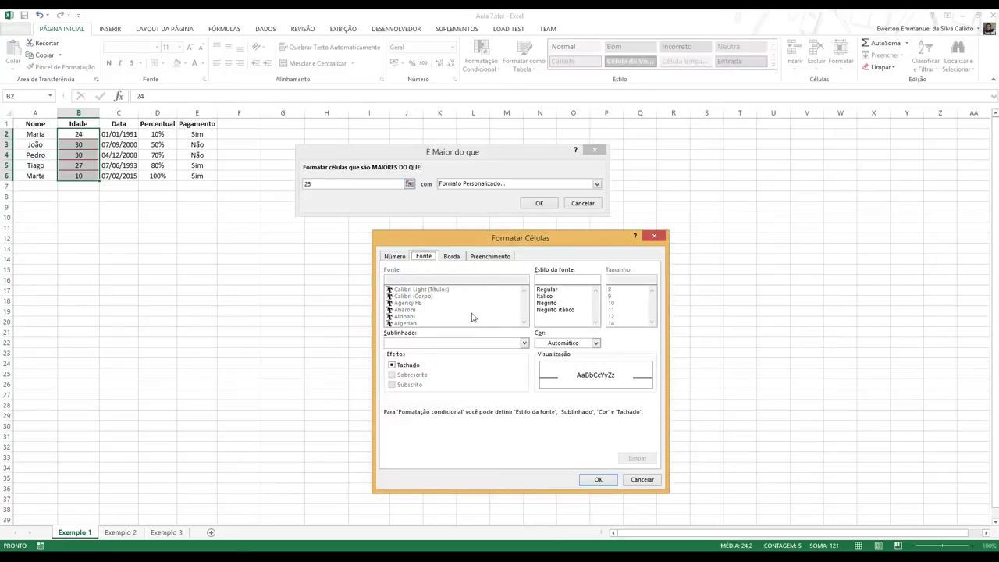
click(555, 304)
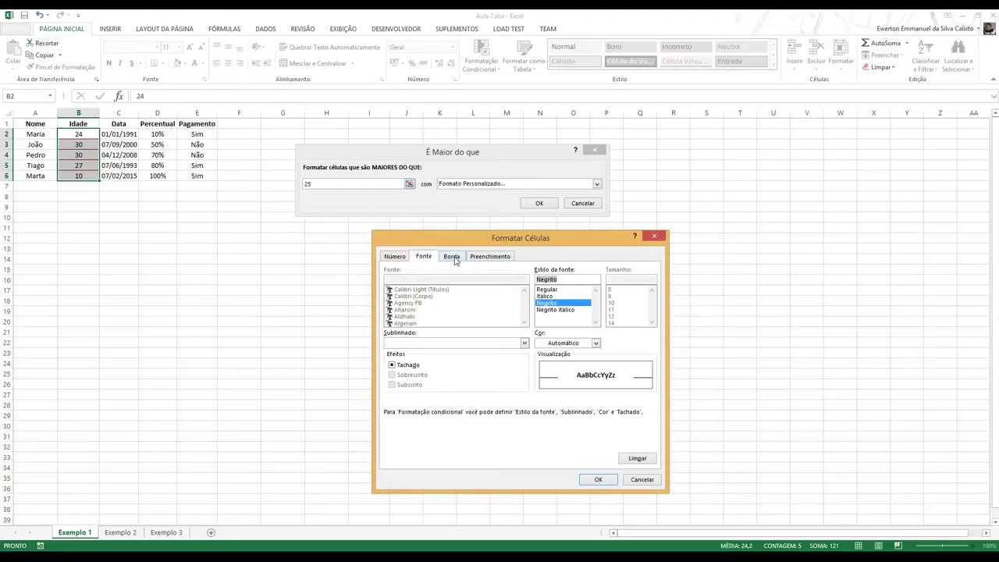
click(455, 259)
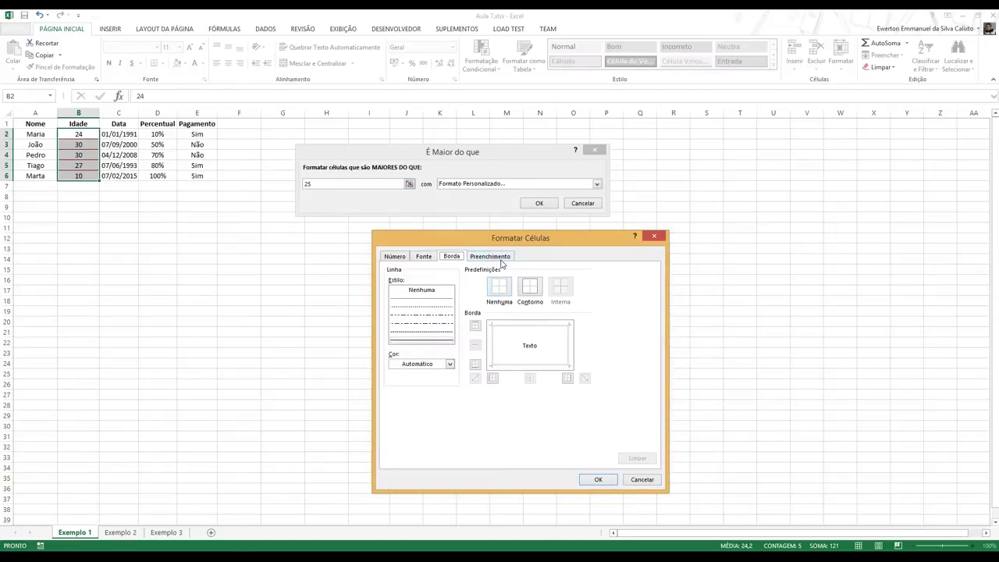
- Give the format a custom RGB 0, 255, 0 fill and apply the greater-than-25 rule
click(498, 260)
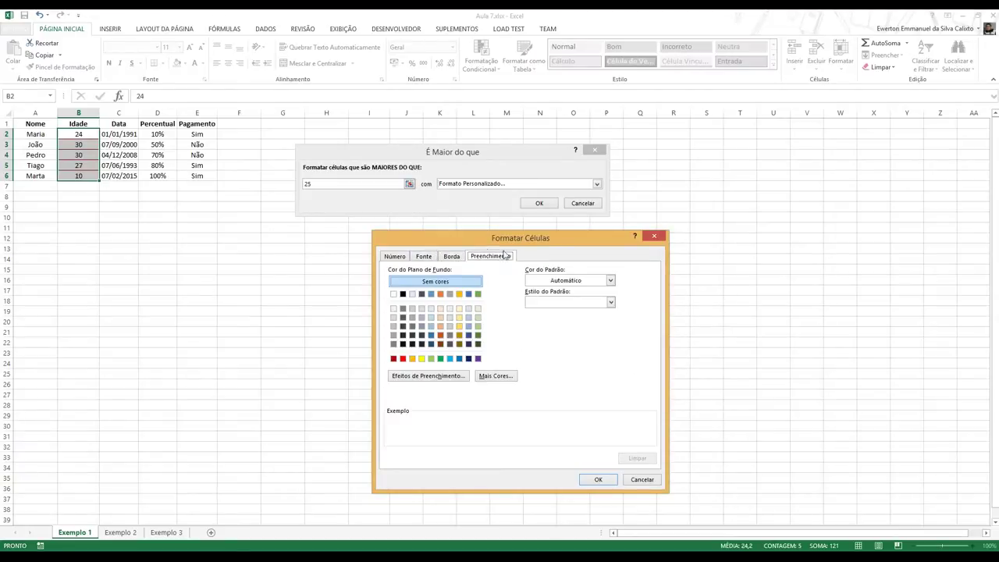
click(489, 378)
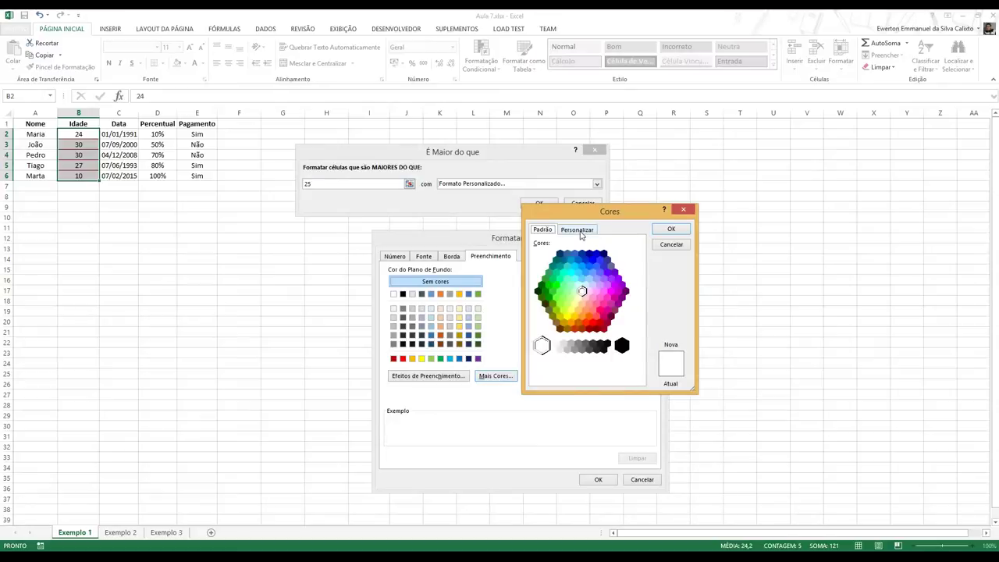
click(580, 232)
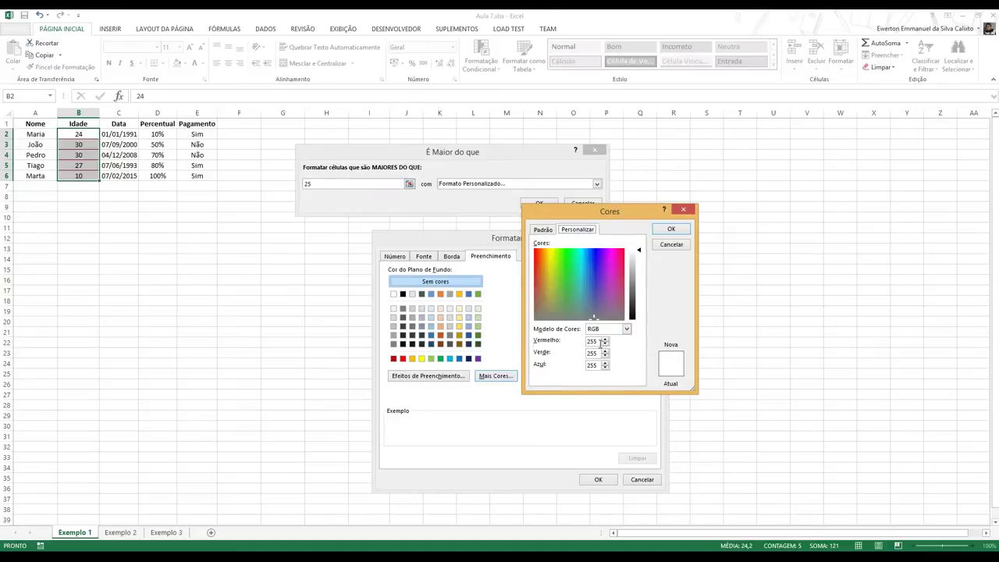
drag(600, 342, 573, 349)
text(0)
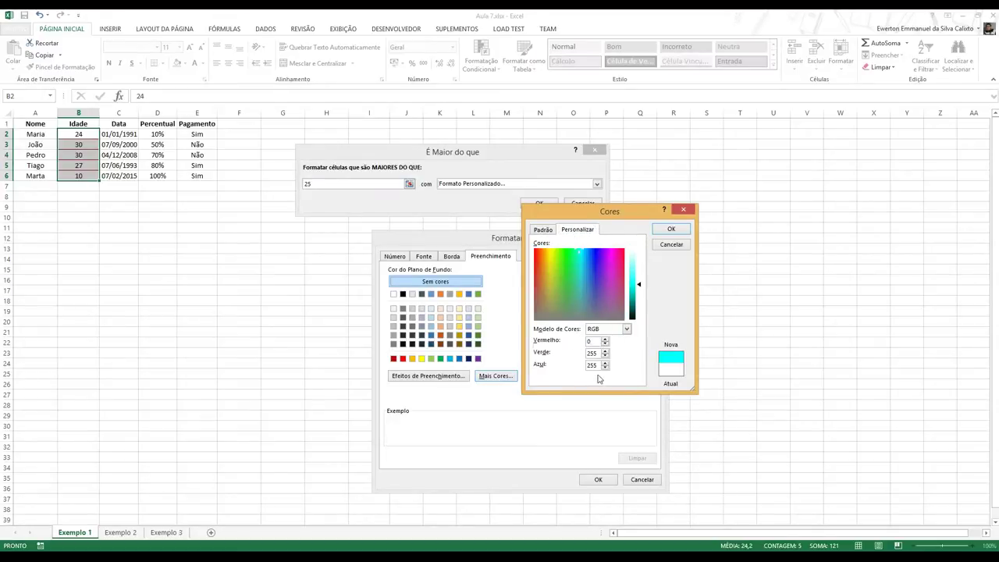
double_click(595, 365)
text(0)
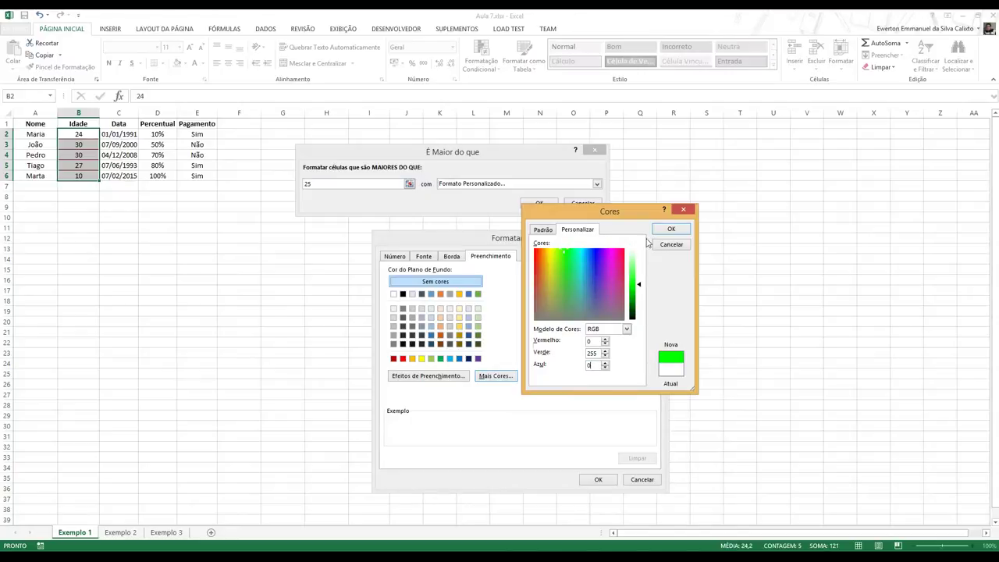
click(671, 229)
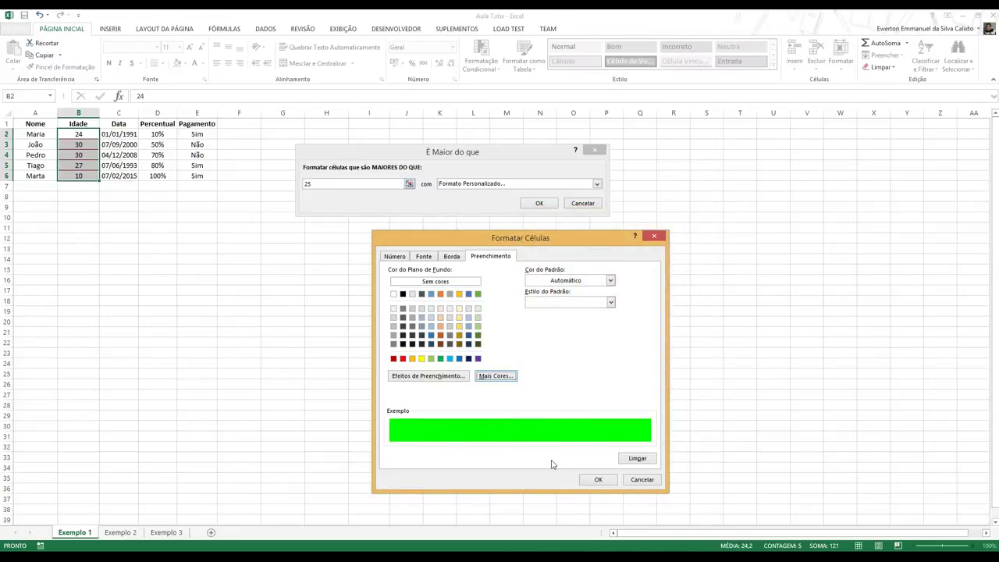
click(599, 480)
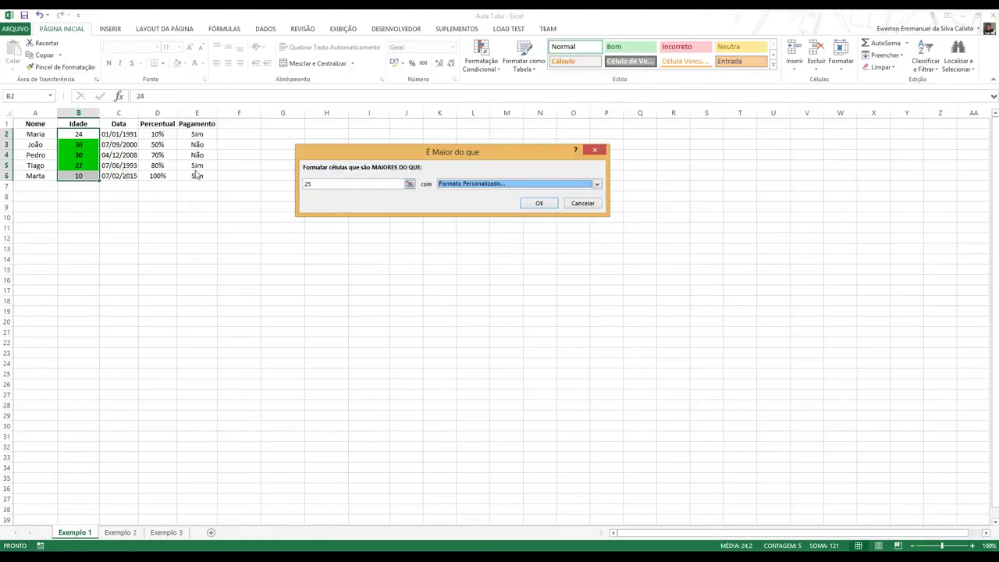
click(538, 203)
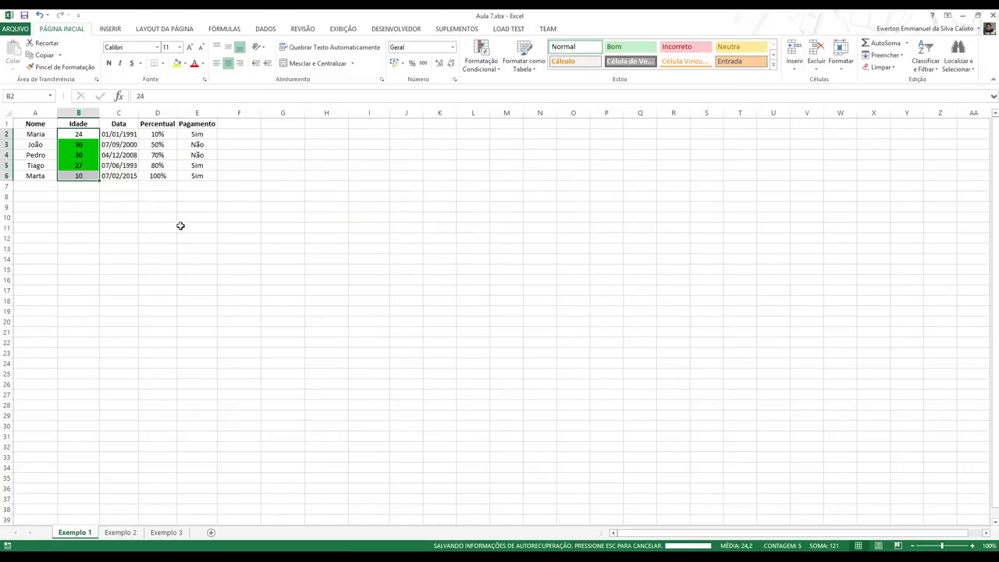
click(180, 225)
drag(82, 134, 80, 175)
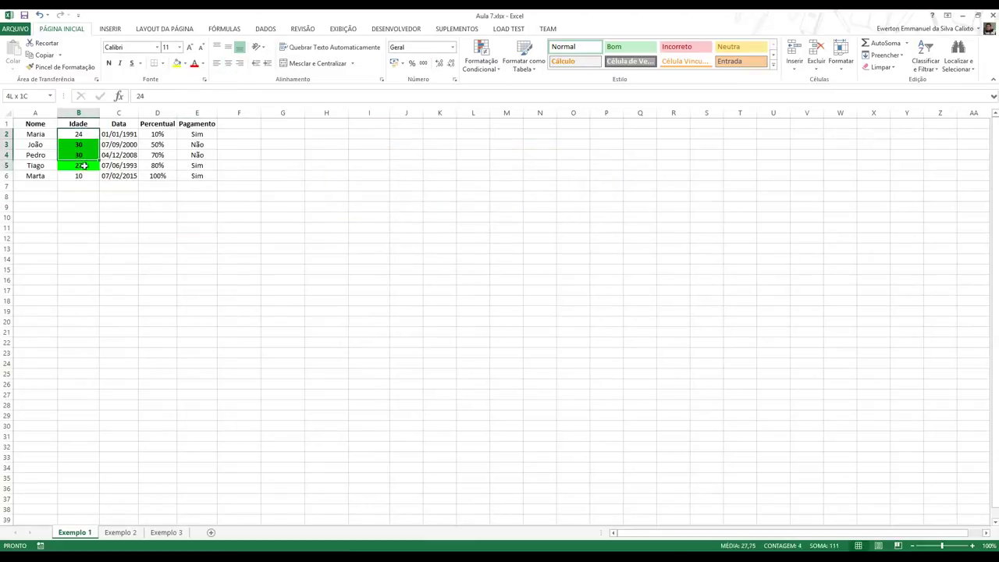
click(78, 134)
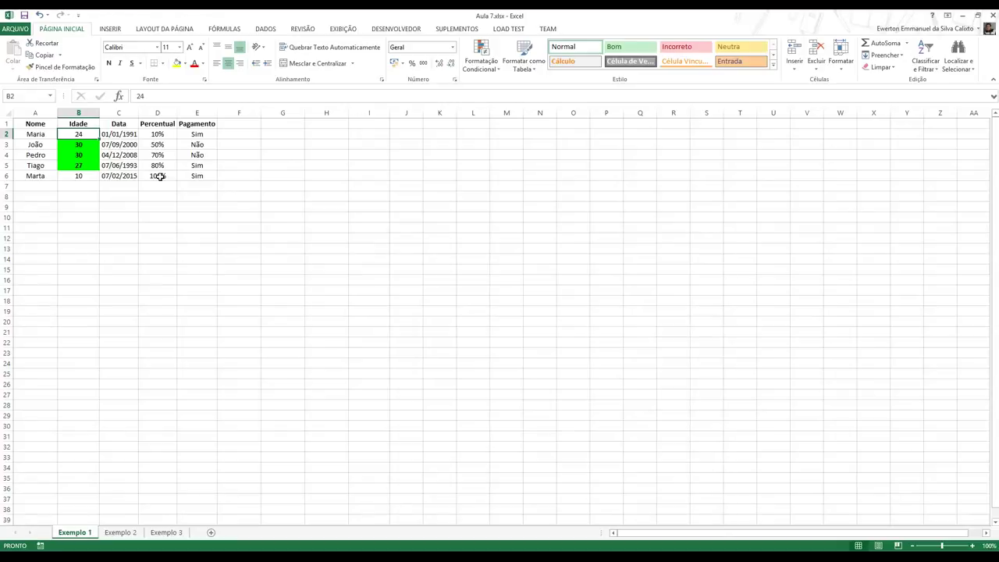
key(Down)
key(Down)
key(Down)
key(Down)
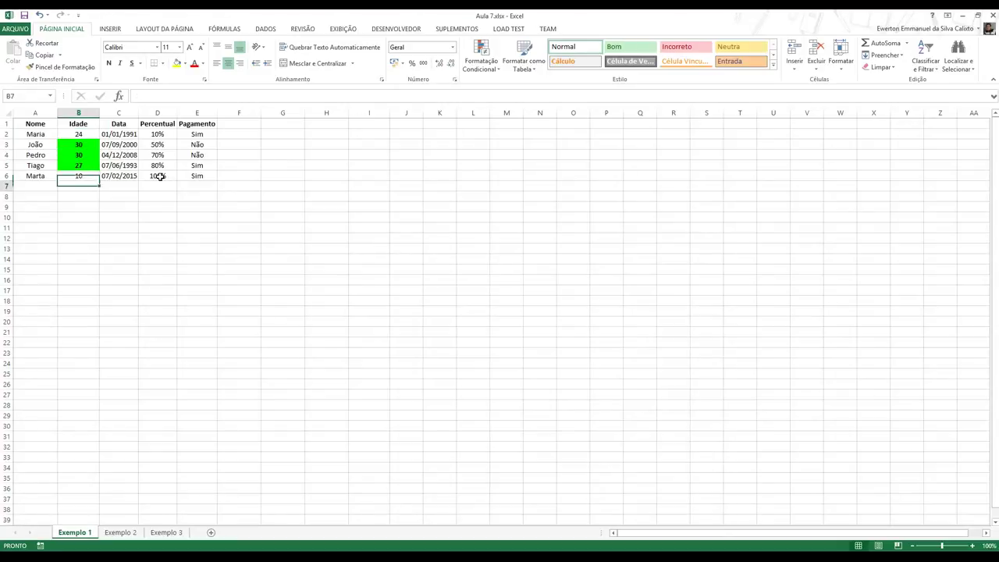
key(Down)
key(Up)
key(Up)
key(Up)
key(Up)
key(Up)
key(Up)
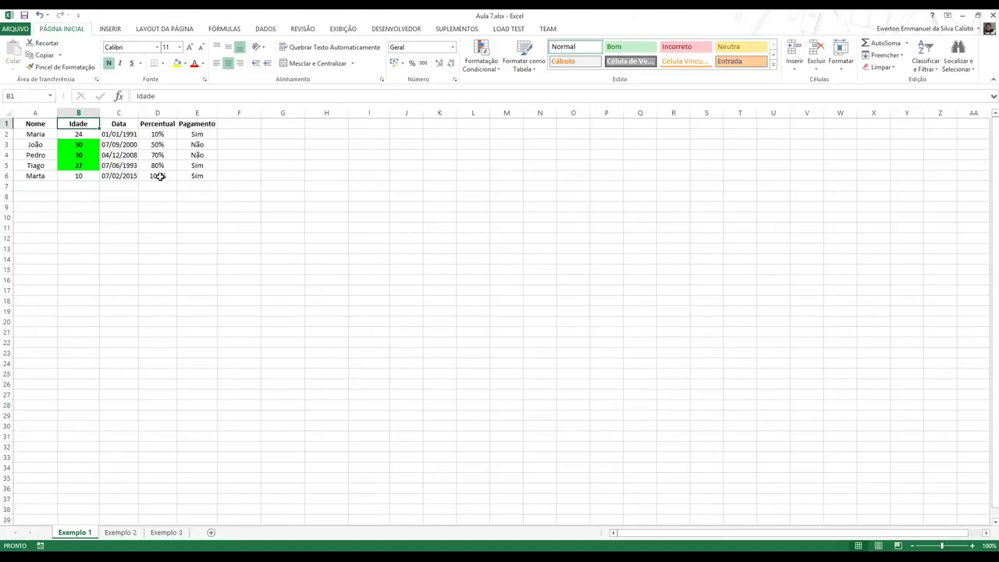
drag(80, 134, 71, 516)
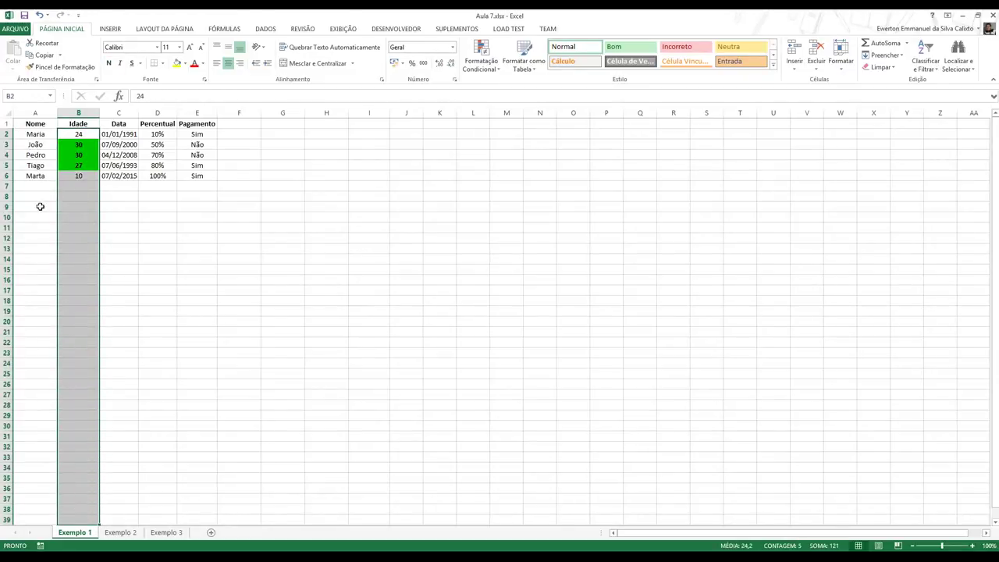
click(84, 134)
drag(86, 144, 84, 178)
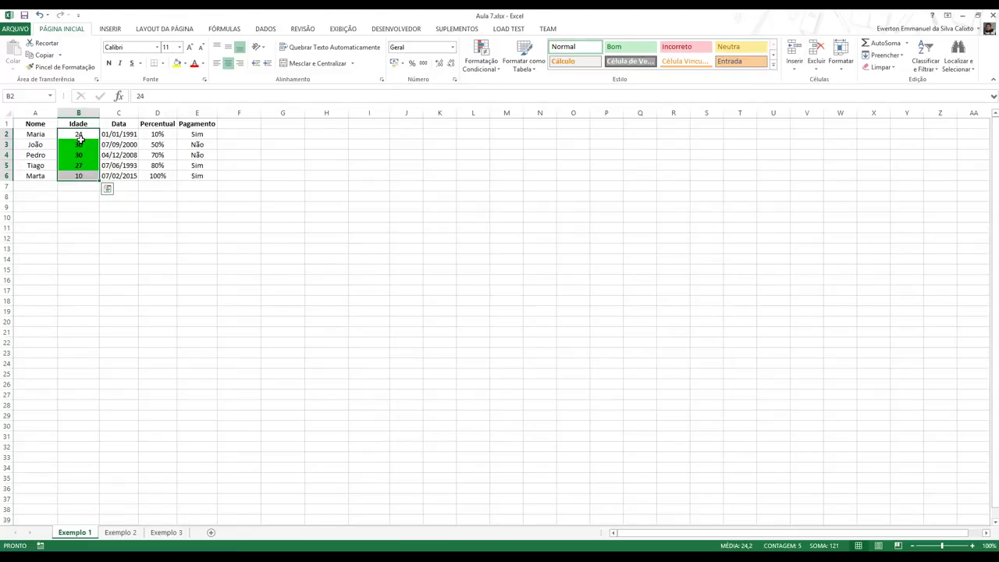
- Change the age in B2 to 26 and in B4 to 24
click(81, 137)
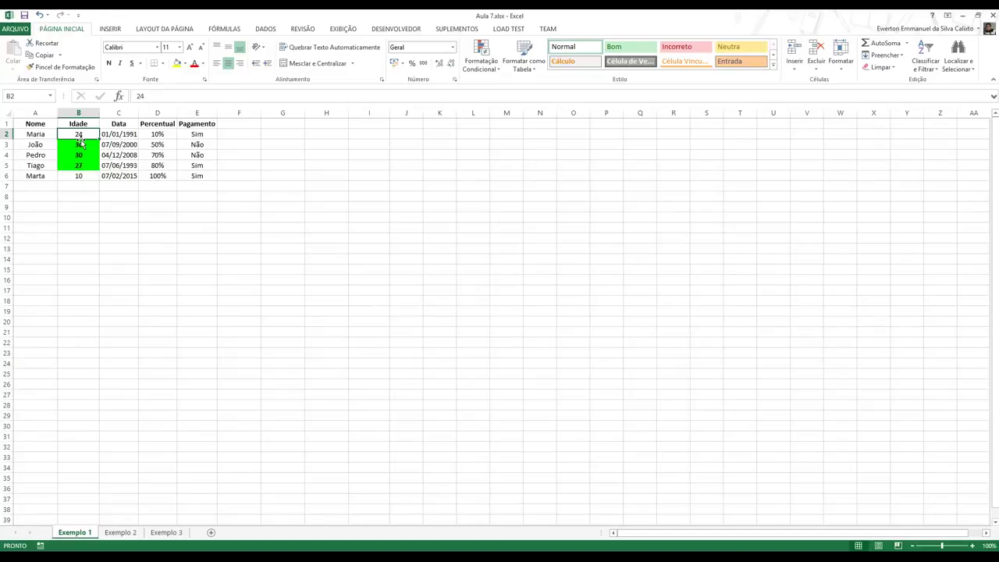
text(26)
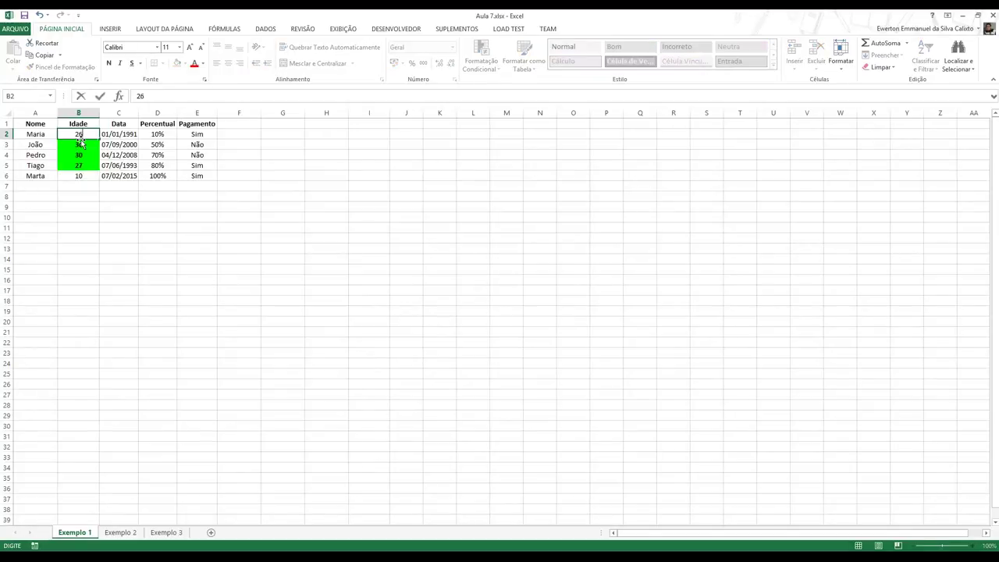
key(Return)
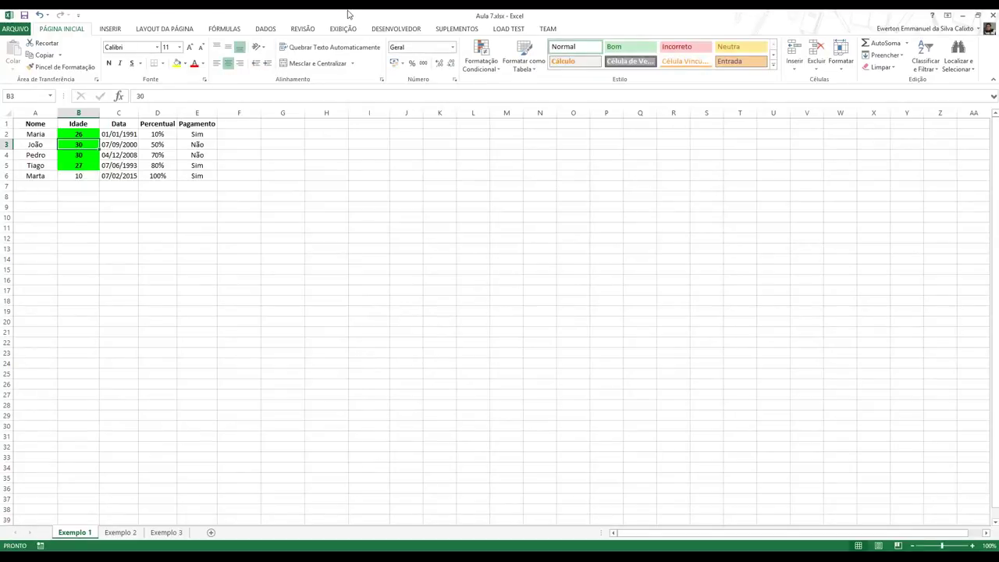
key(Down)
key(Down)
key(Down)
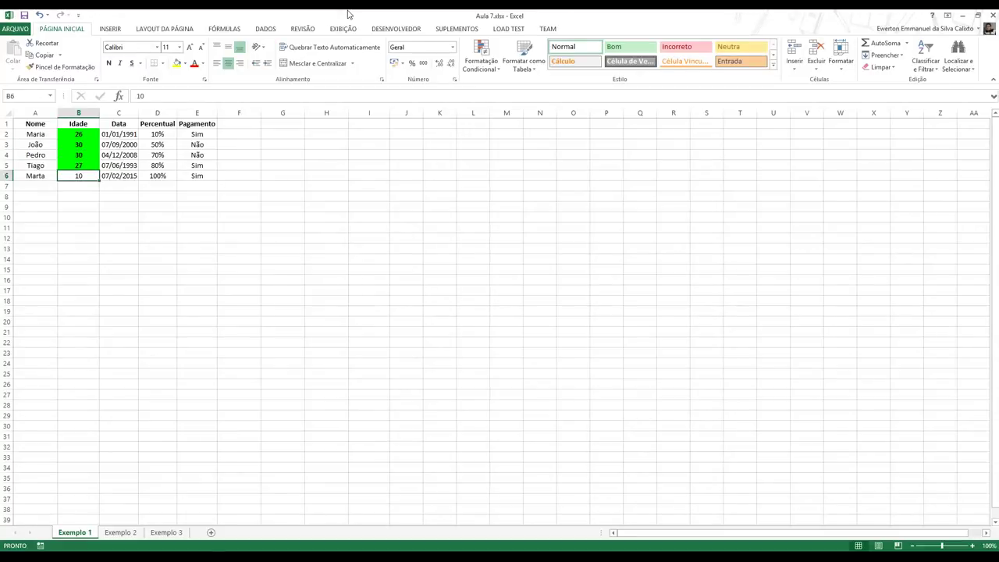
key(Up)
key(Up)
text(24)
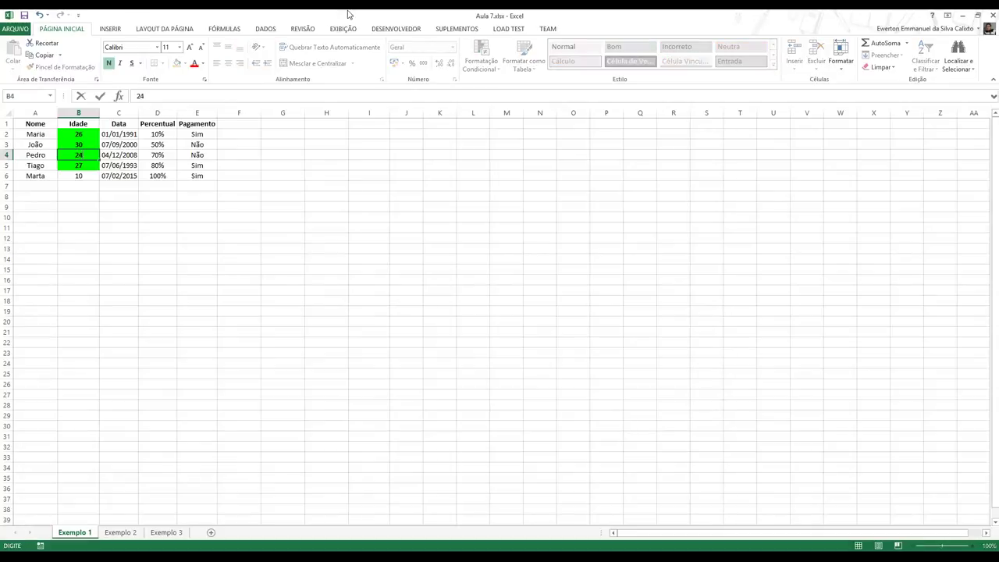
key(Return)
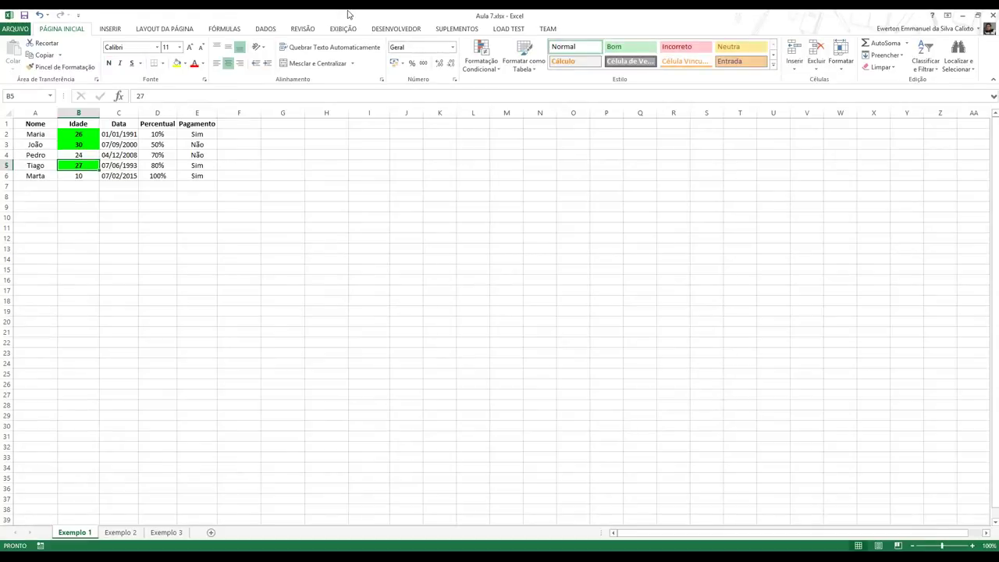
- Enter 24 in B5, then restore it to 27
text(24)
key(Return)
key(Up)
text(27)
key(Return)
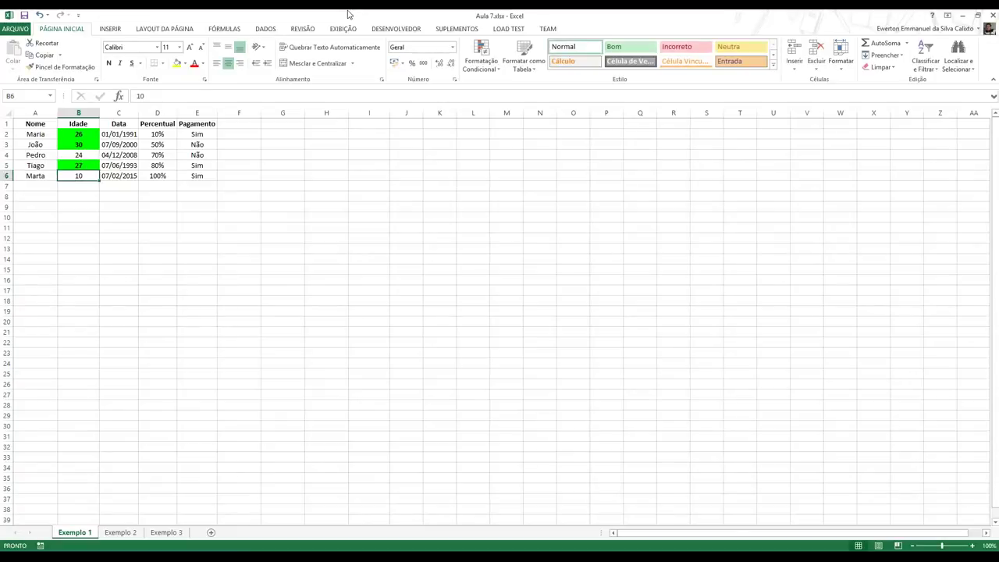
key(Up)
key(Up)
key(Up)
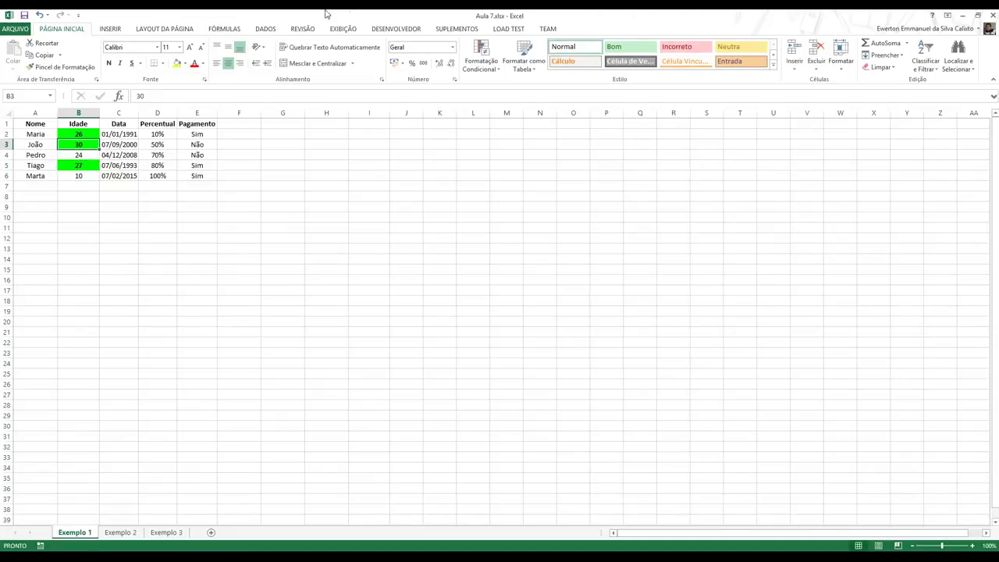
- Select the ages B2:B6 and open the É Menor do que highlight rule
click(486, 69)
mouse_move(515, 93)
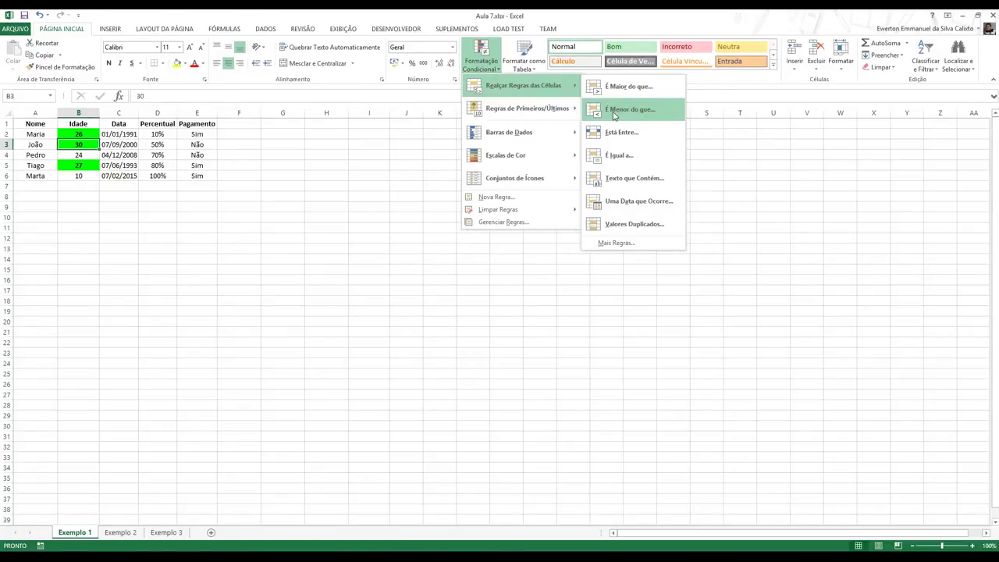
click(260, 216)
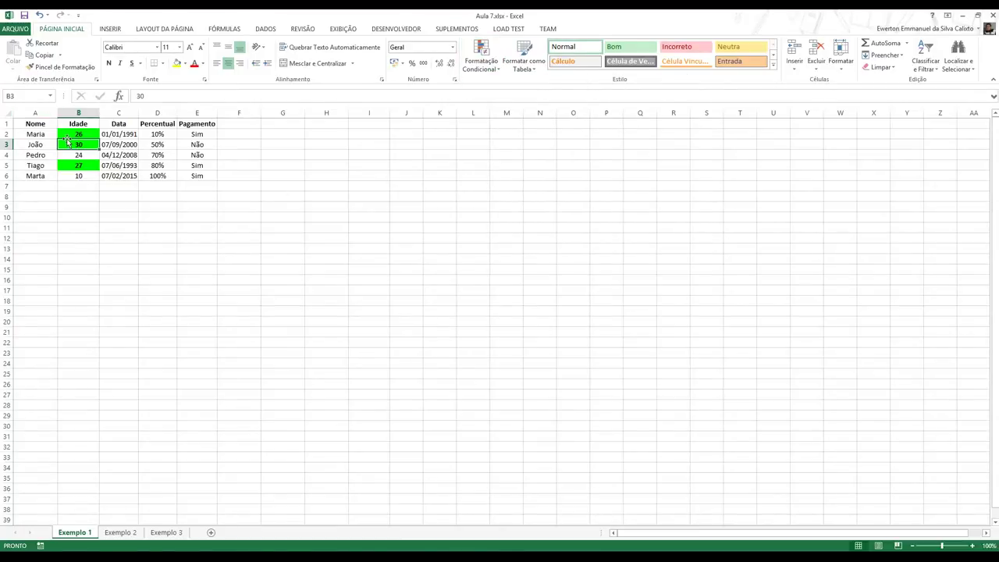
drag(68, 134, 78, 175)
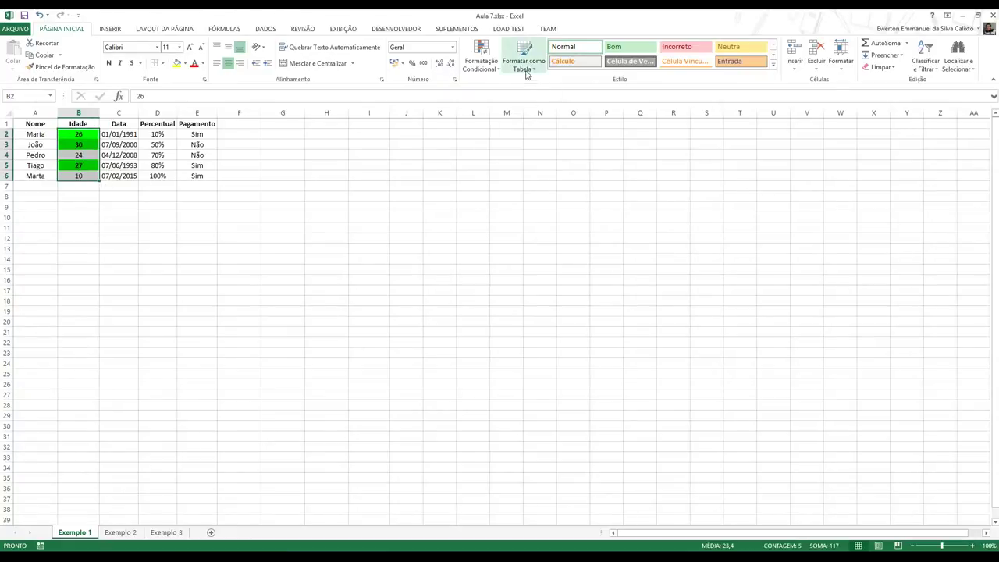
click(480, 68)
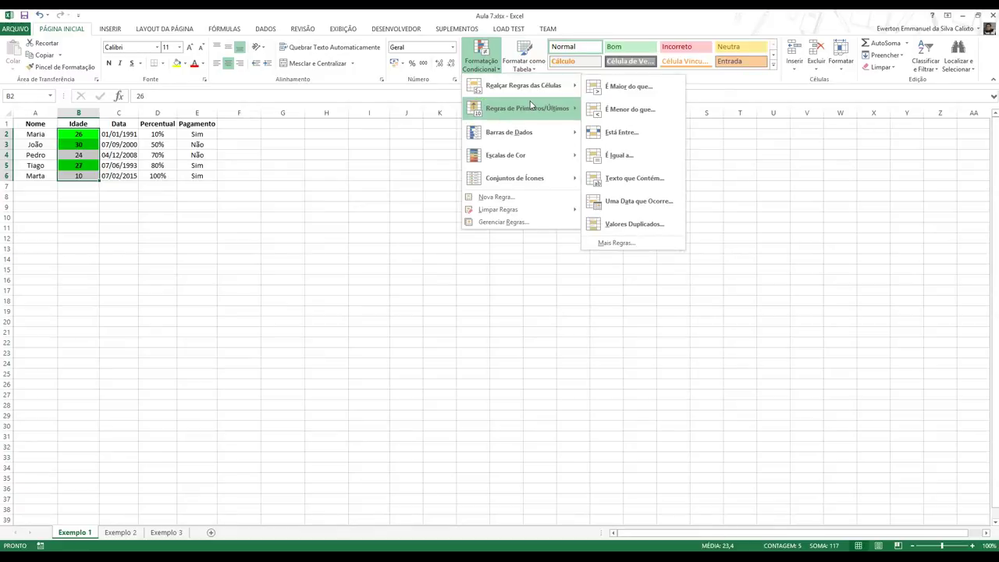
mouse_move(543, 93)
click(596, 114)
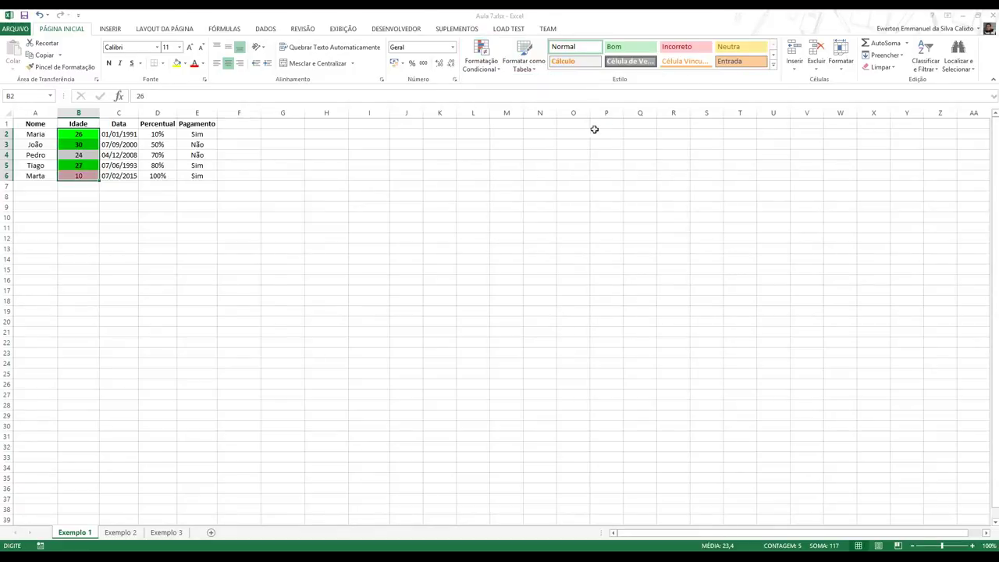
click(367, 184)
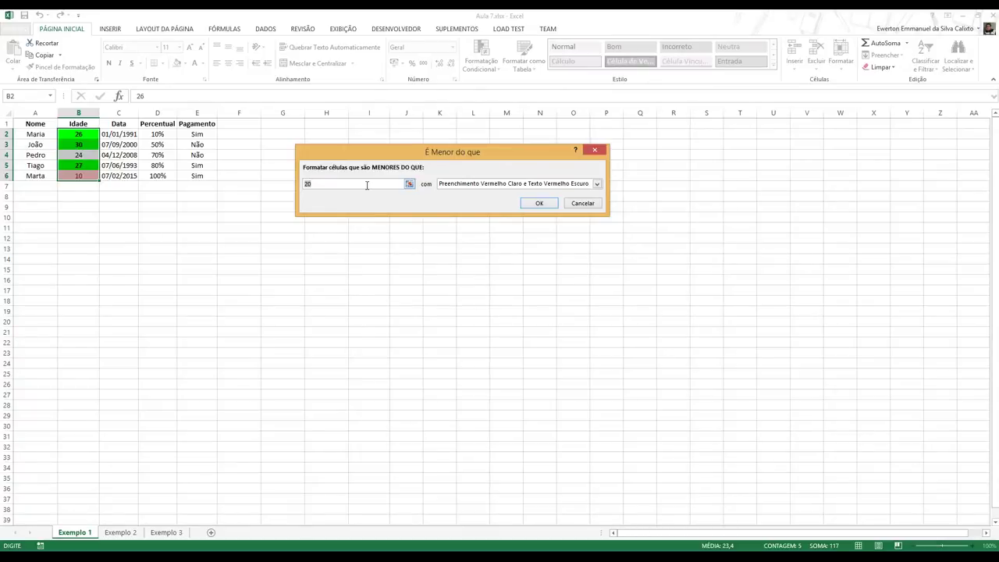
- Apply a less-than-25 rule with light red fill and dark red text
key(BackSpace)
text(5)
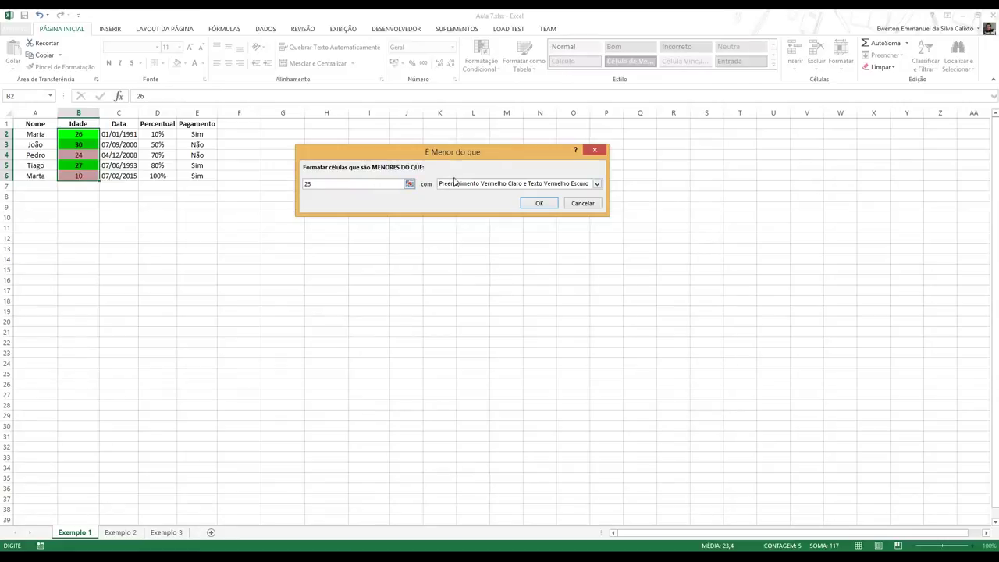
click(468, 185)
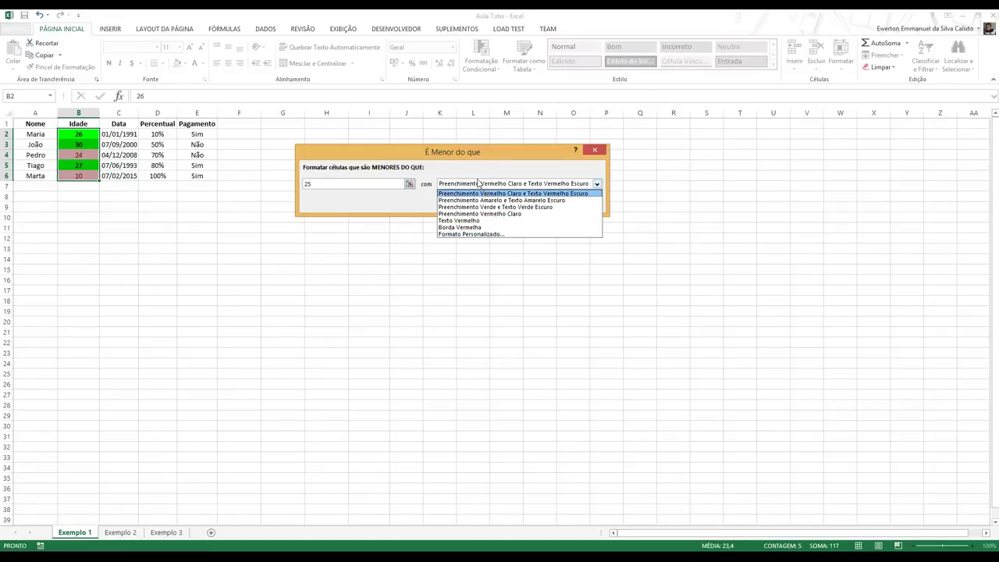
click(477, 193)
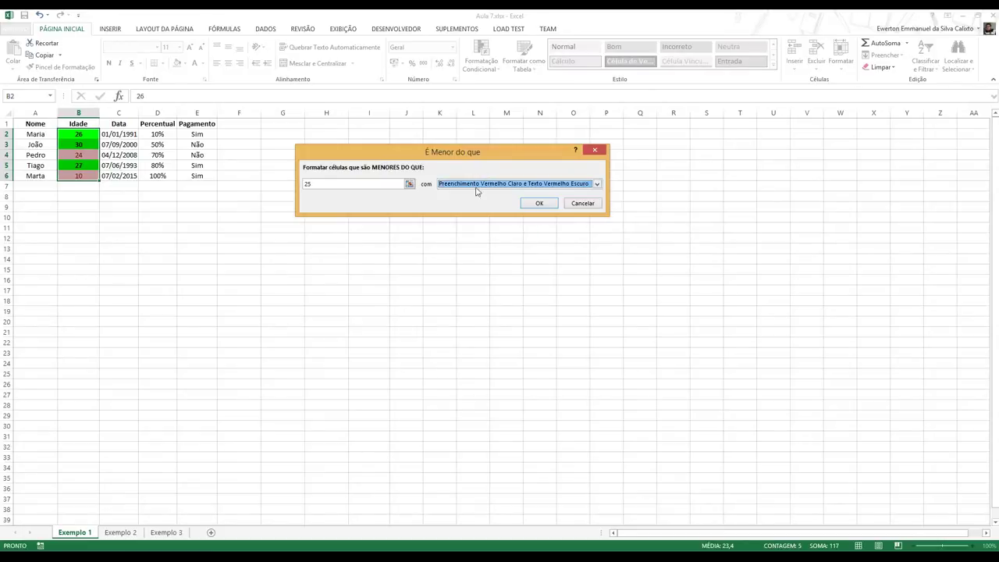
click(539, 204)
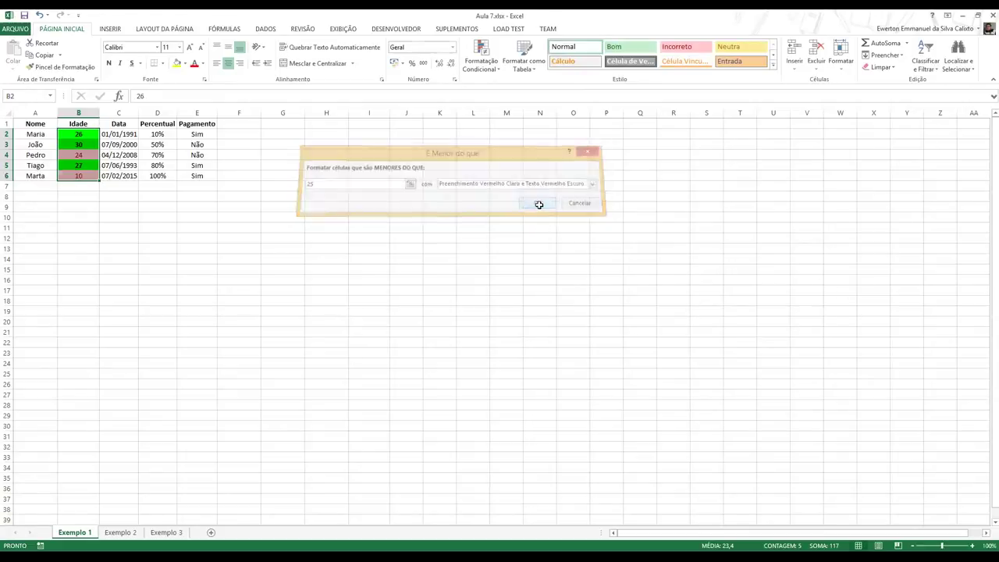
click(368, 206)
- Change the age in B3 to 23 and in B2 to 10
click(88, 159)
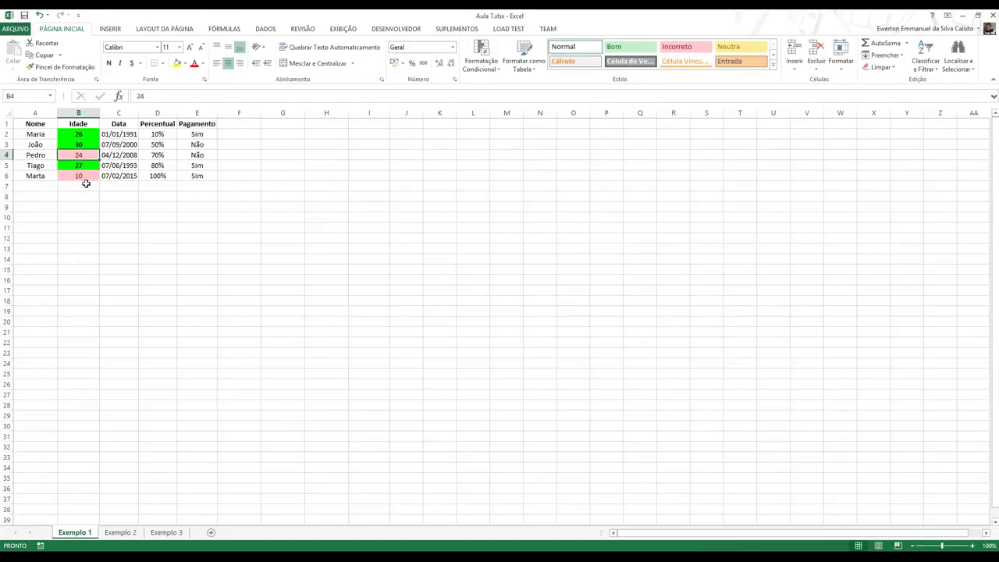
drag(88, 166, 92, 135)
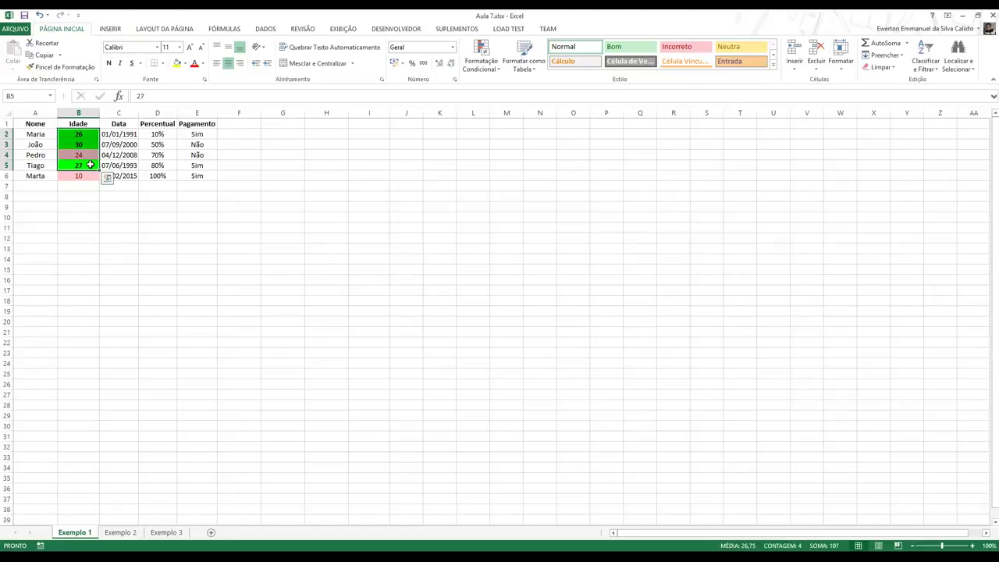
drag(92, 135, 92, 177)
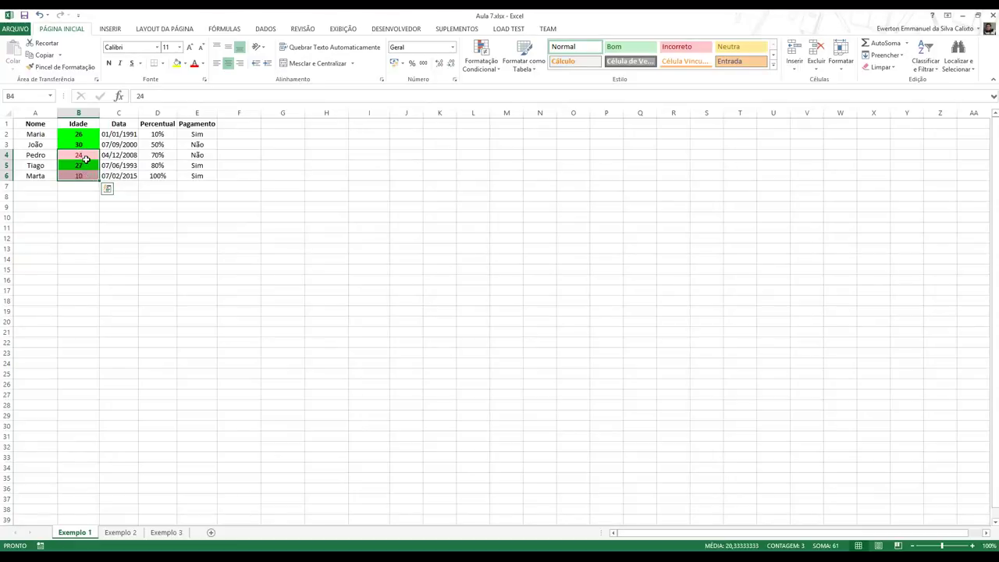
click(83, 155)
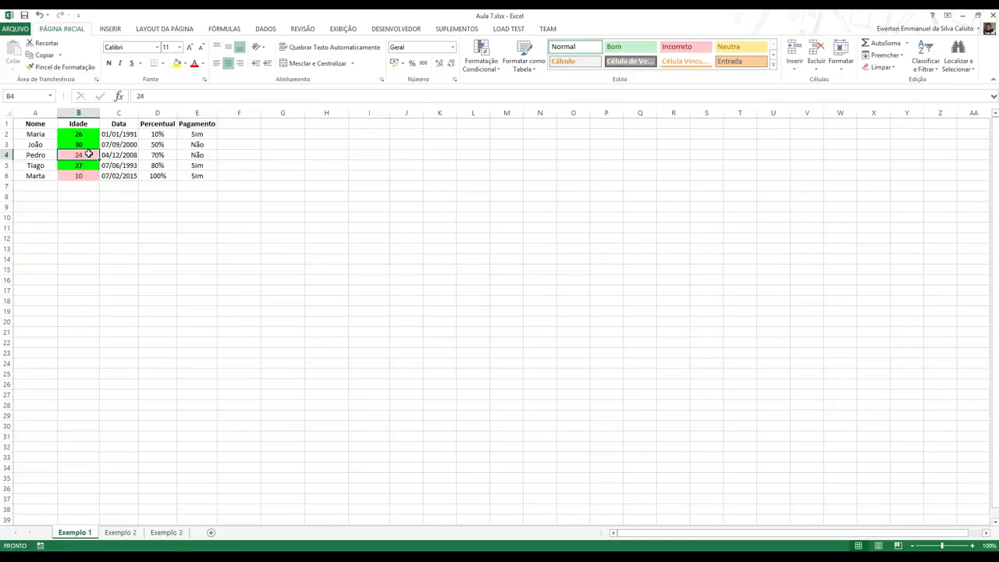
click(86, 145)
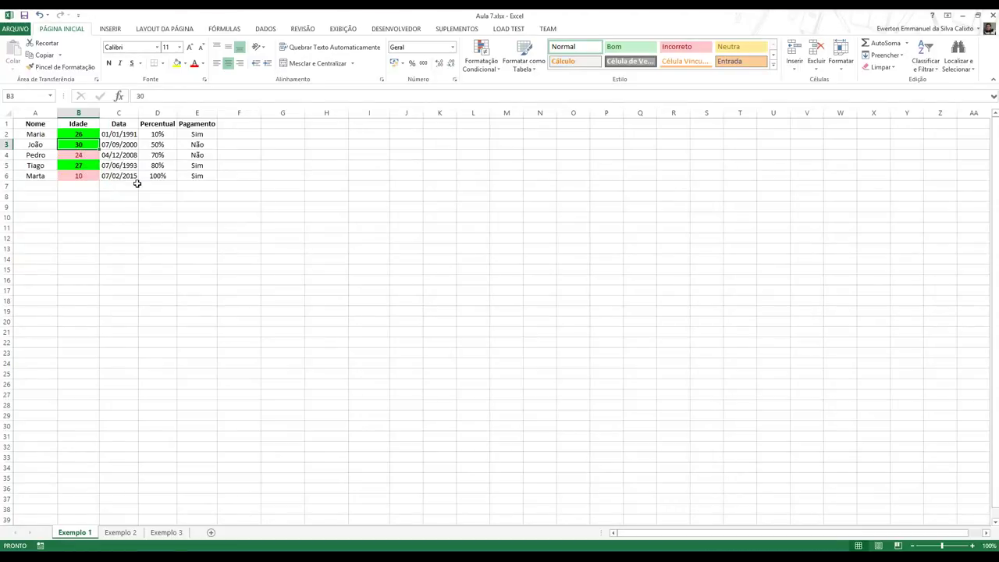
text(2)
text(3)
key(Return)
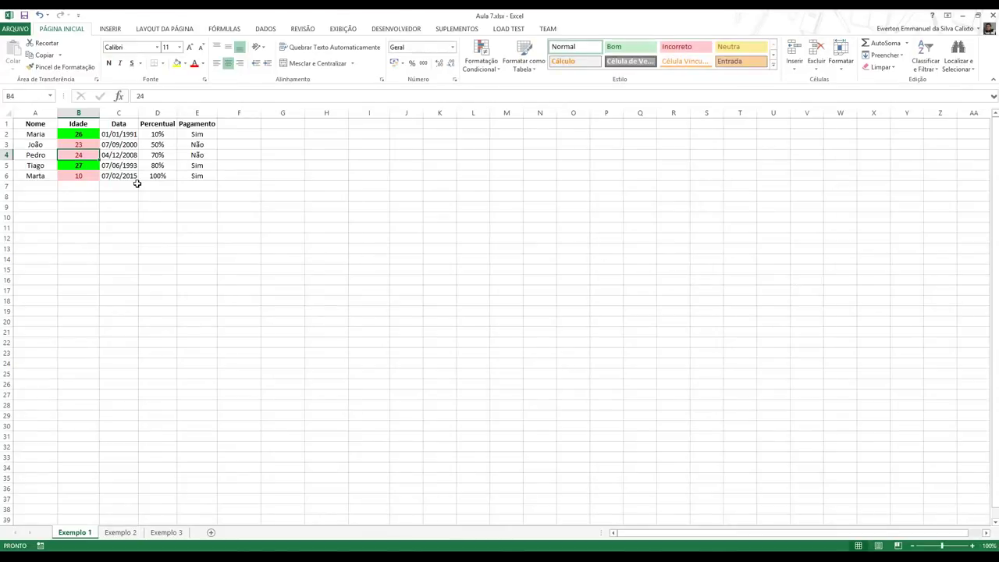
key(Up)
key(Up)
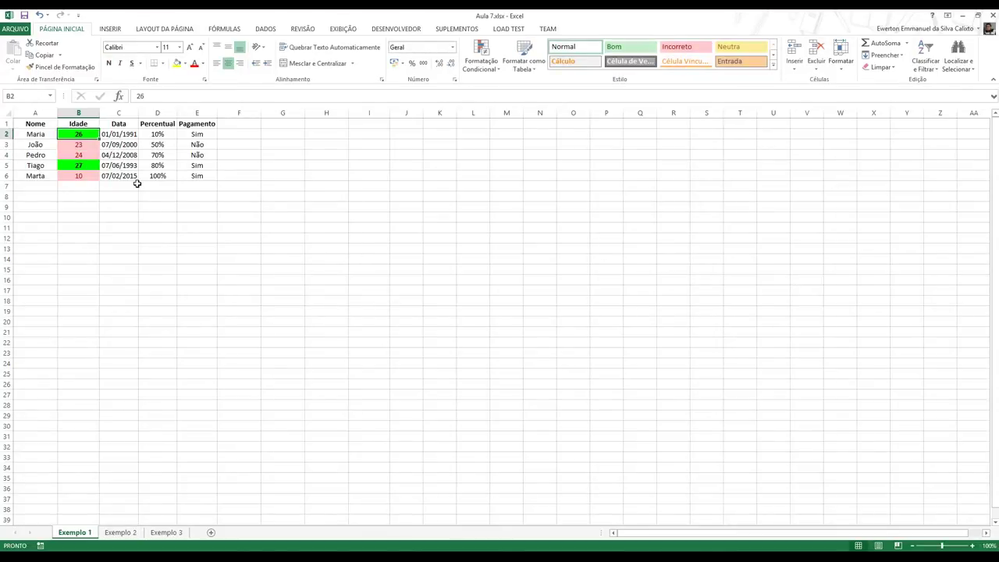
text(1)
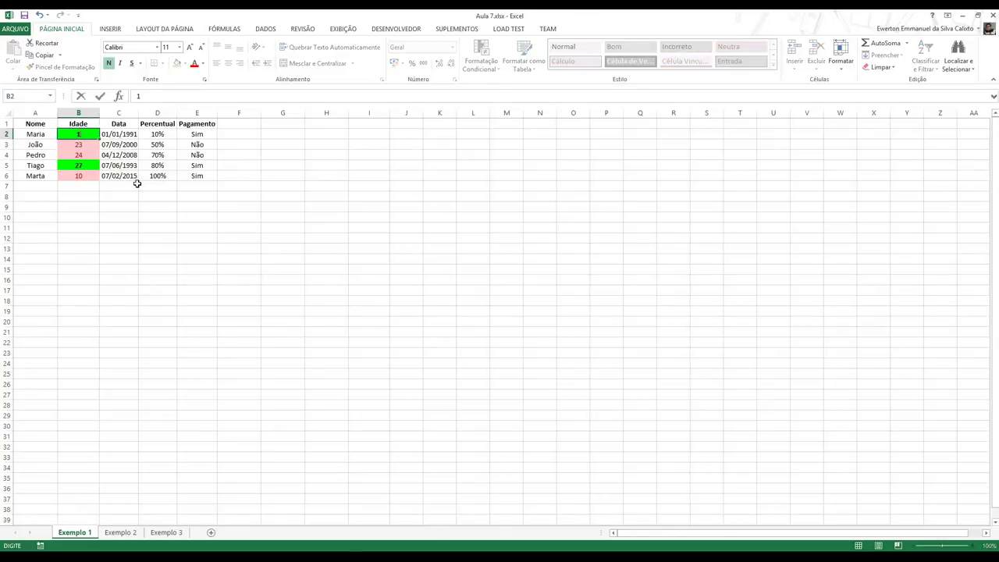
text(0)
key(Return)
- Enter 5 in B5, 33 in B3 and 40 in B4
key(Return)
key(Return)
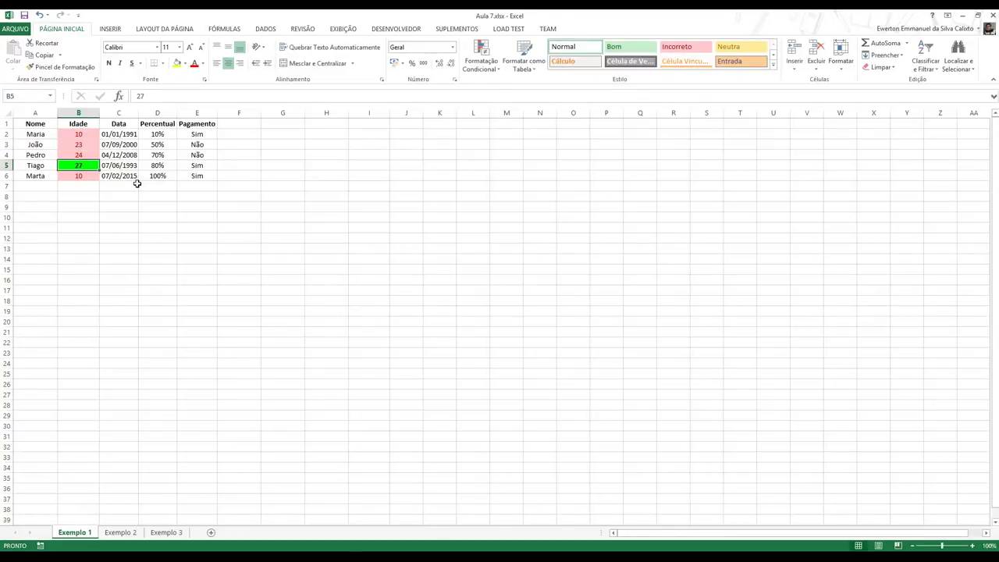
text(5)
key(Return)
key(Up)
key(Up)
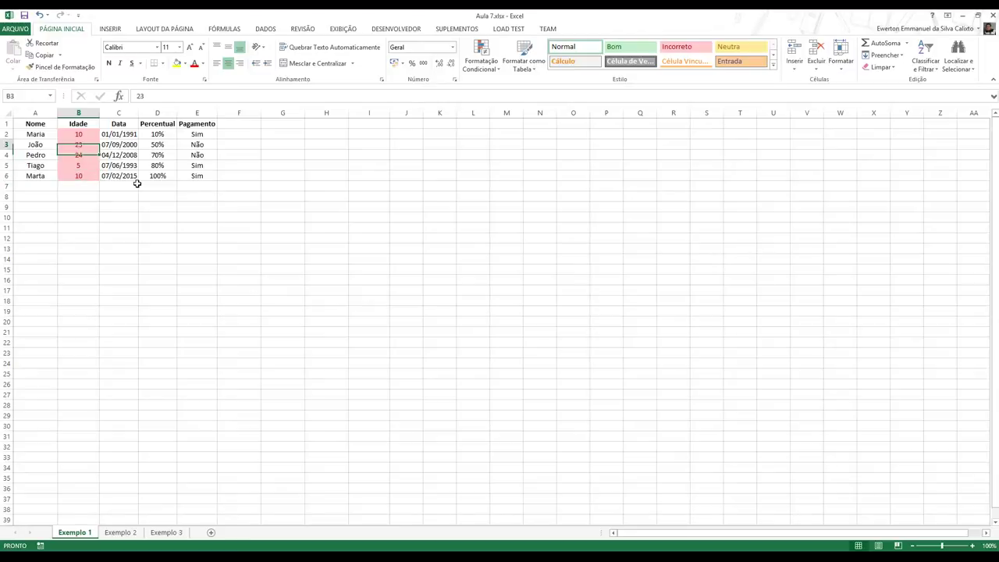
key(Up)
text(33)
key(Return)
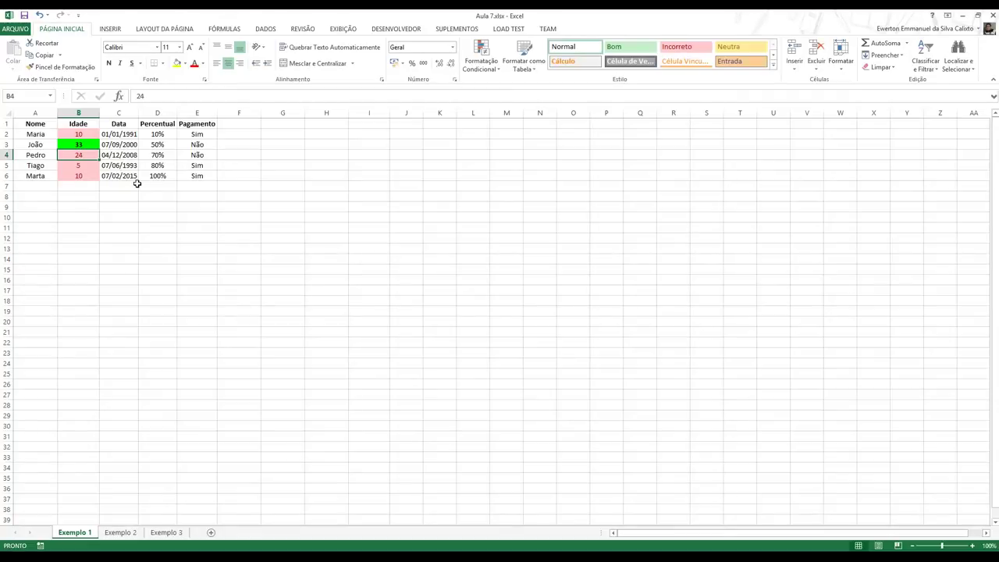
text(40)
key(Return)
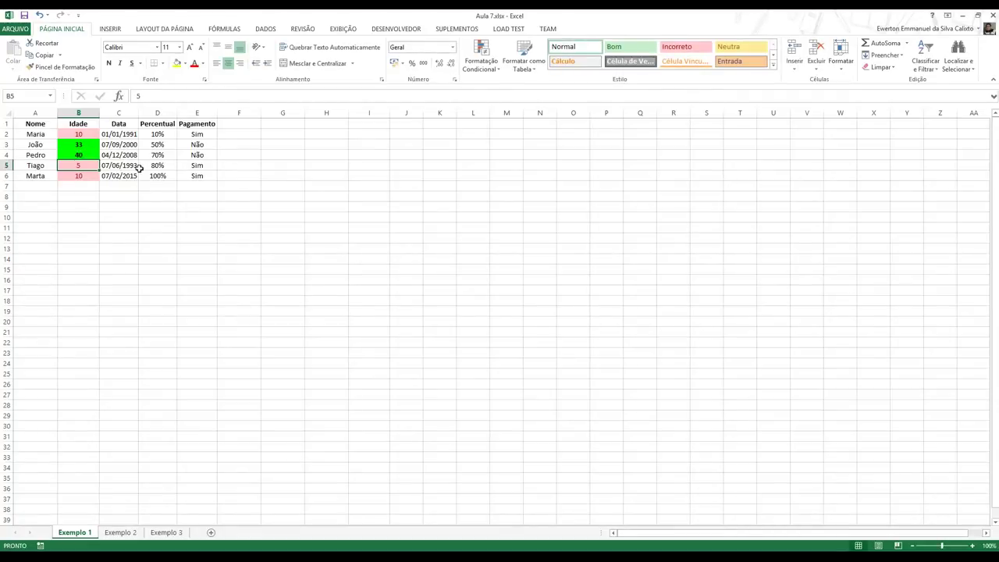
- Select the ages B2:B6 and set up an Está Entre rule from 30 to 40
drag(90, 135, 99, 178)
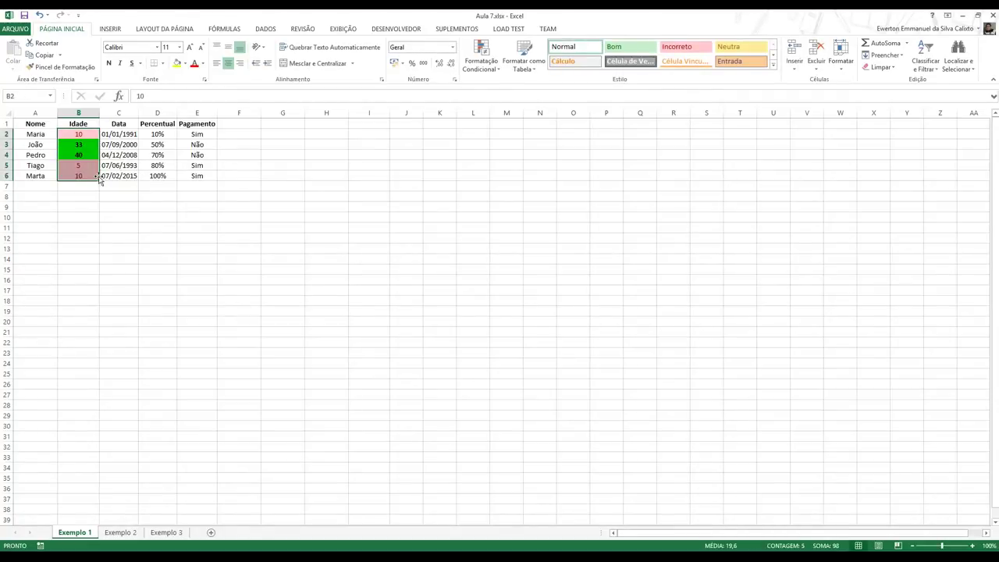
click(481, 56)
mouse_move(504, 93)
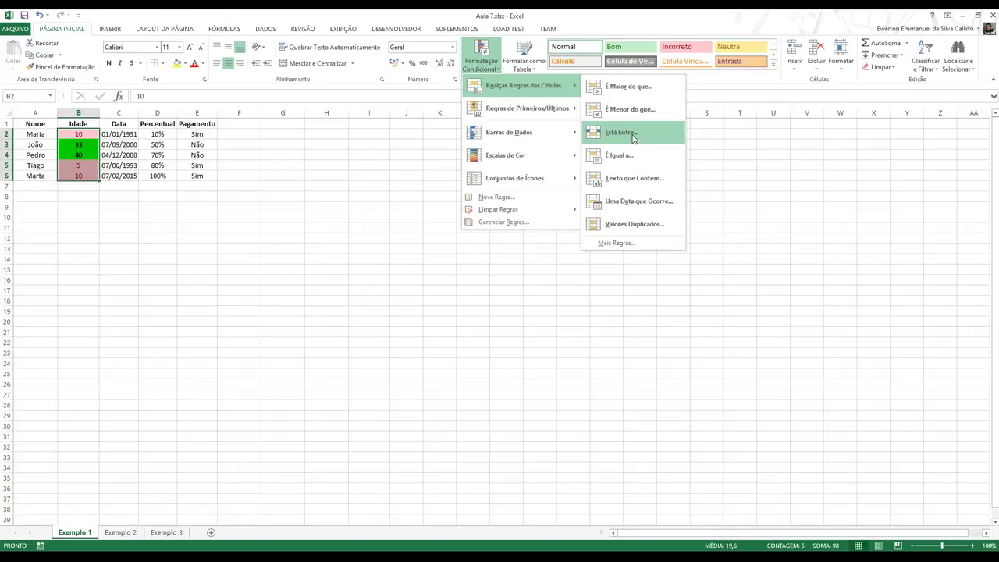
click(633, 137)
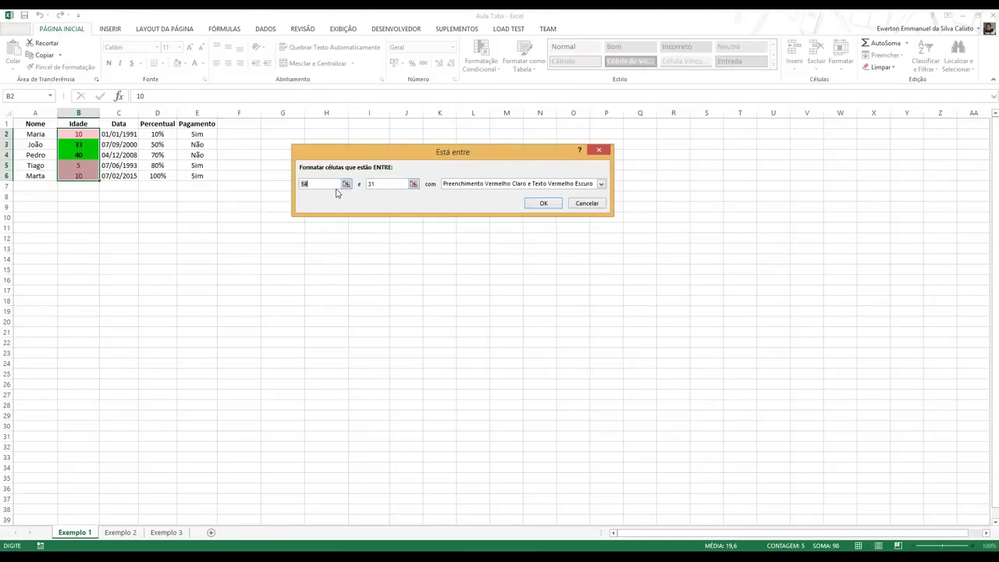
text(30)
drag(393, 184, 366, 187)
key(BackSpace)
text(40)
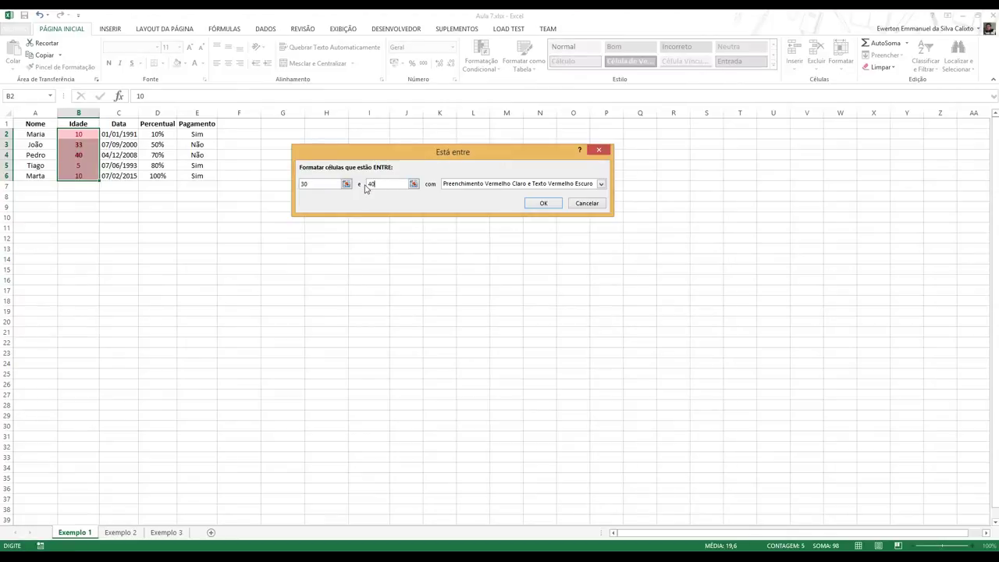
- Give the between rule a custom blue fill and apply it
click(466, 184)
click(463, 234)
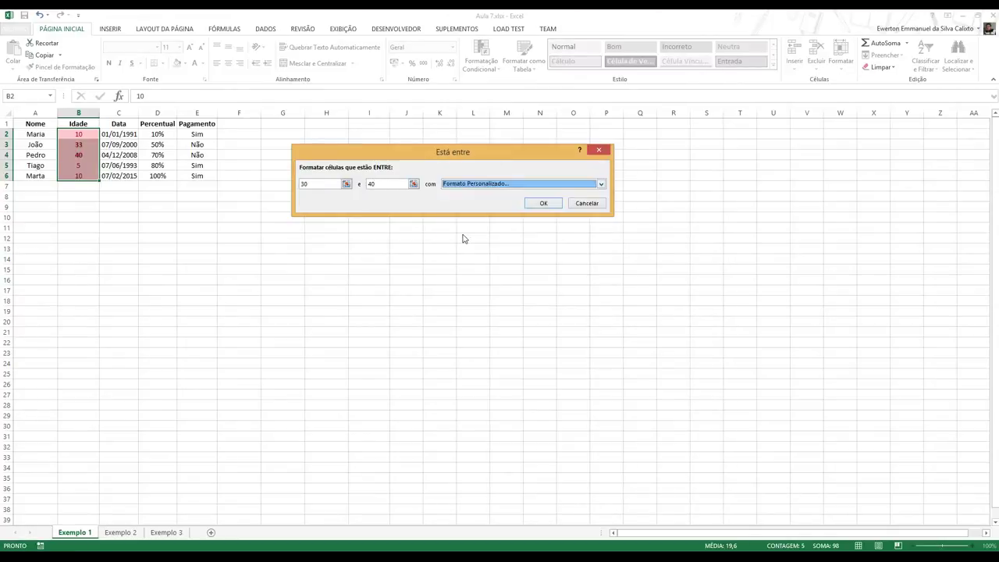
click(384, 161)
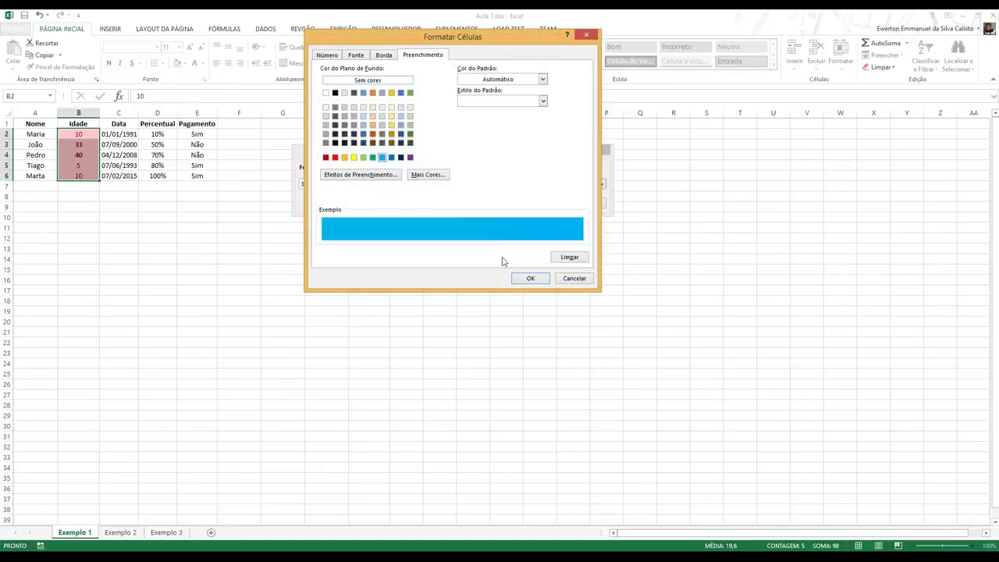
click(528, 278)
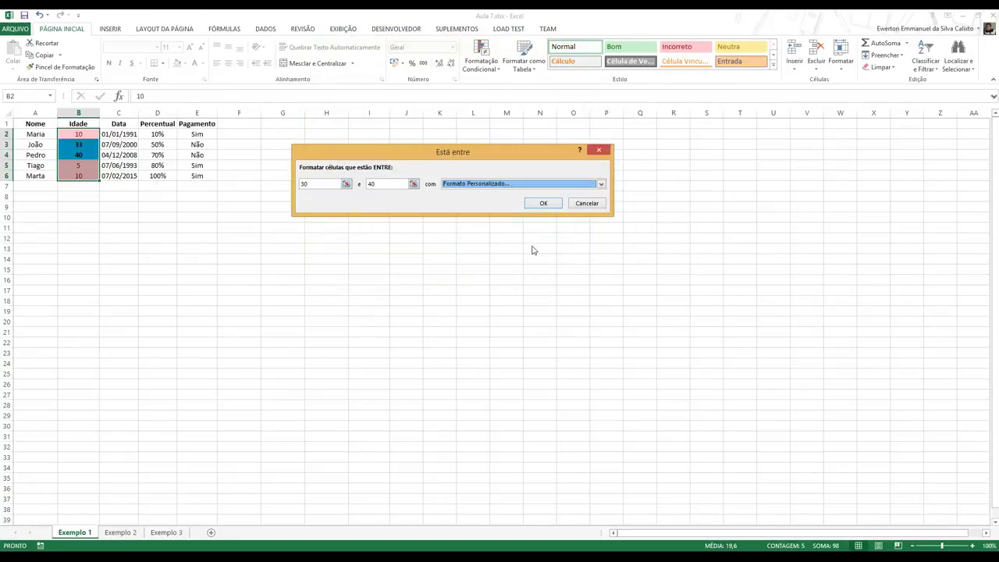
click(540, 203)
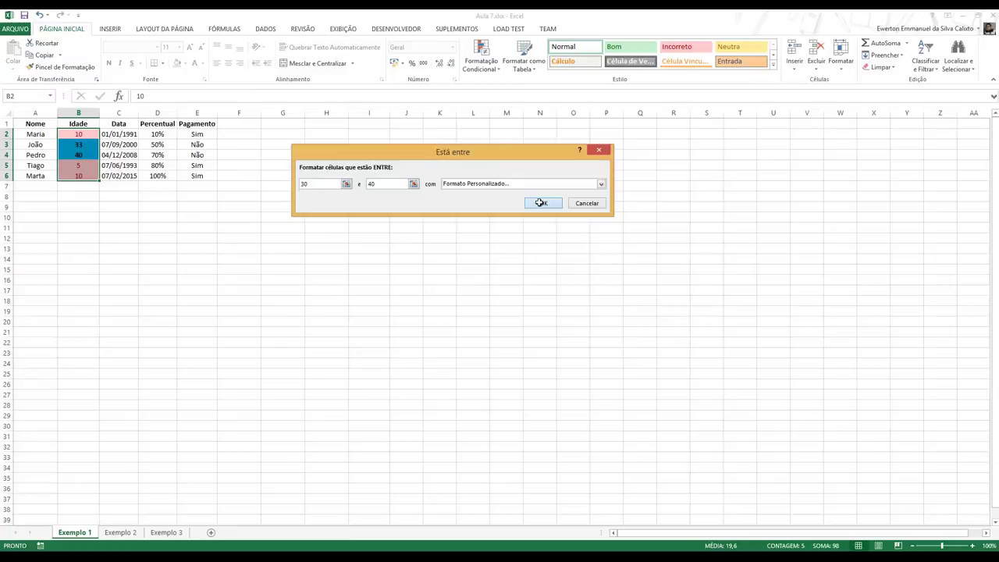
- Change the first Idade age in B2 to 23, after a trial entry of 35
click(370, 260)
mouse_move(79, 133)
mouse_down()
mouse_move(81, 175)
mouse_move(87, 157)
mouse_up()
click(90, 146)
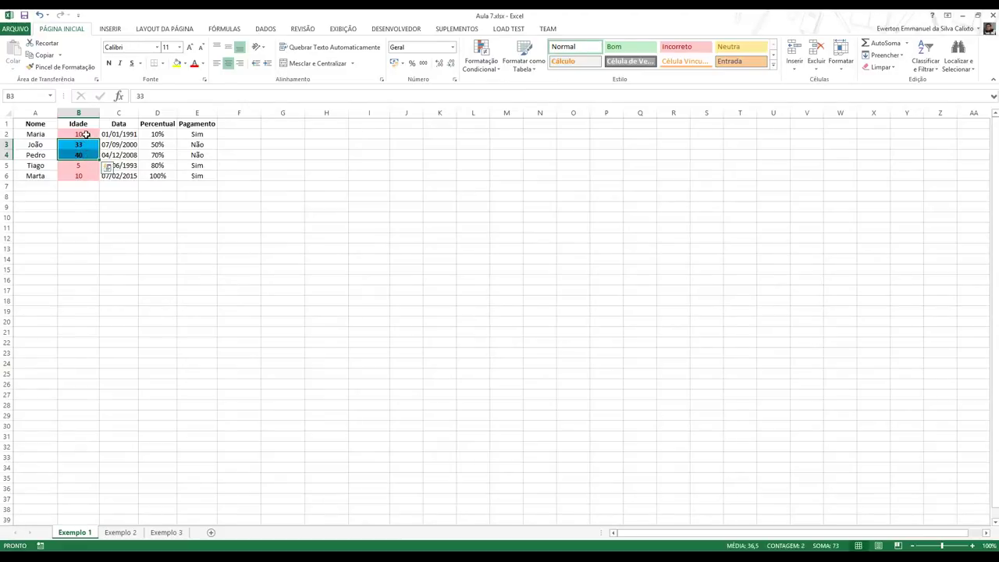
click(86, 134)
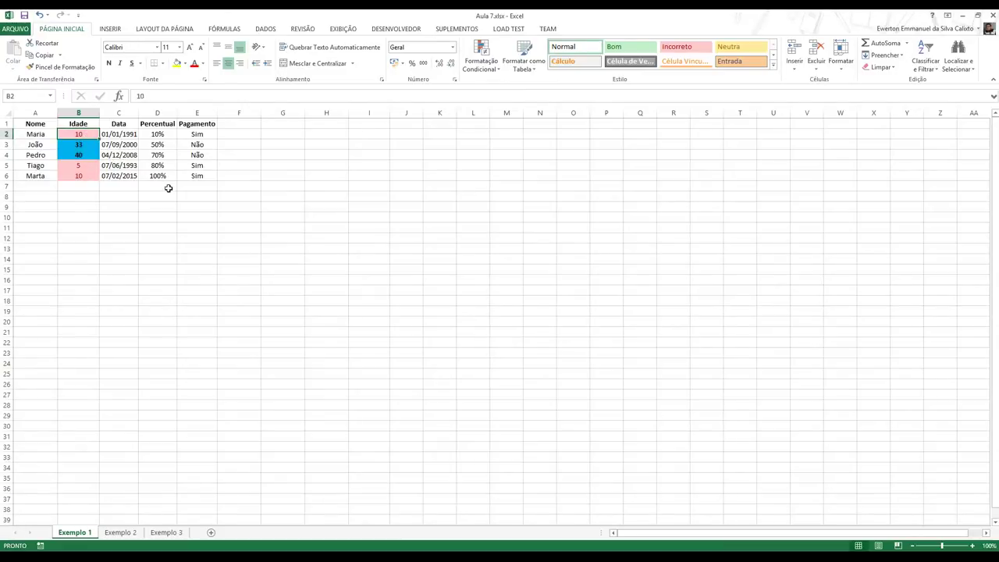
text(35)
key(Return)
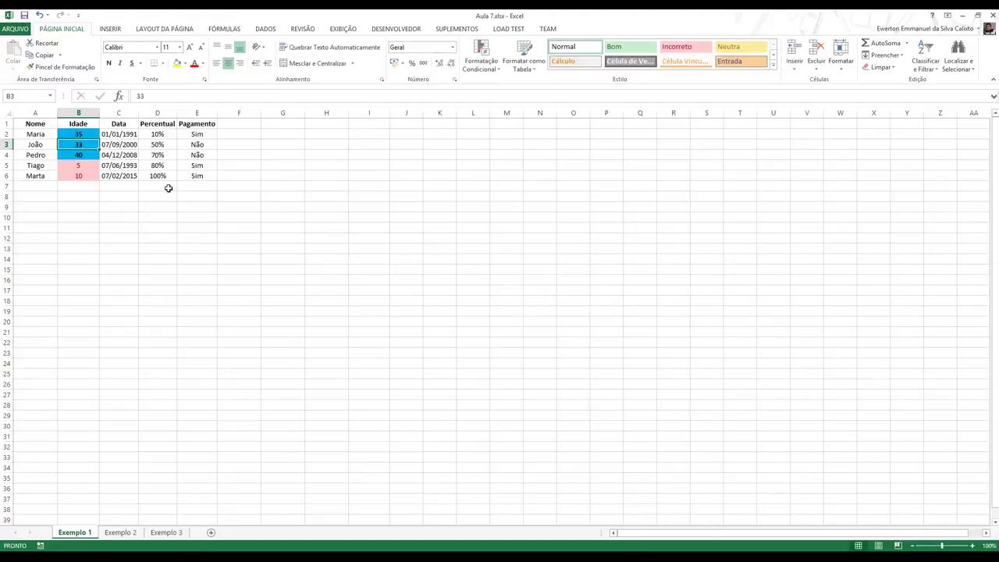
key(Return)
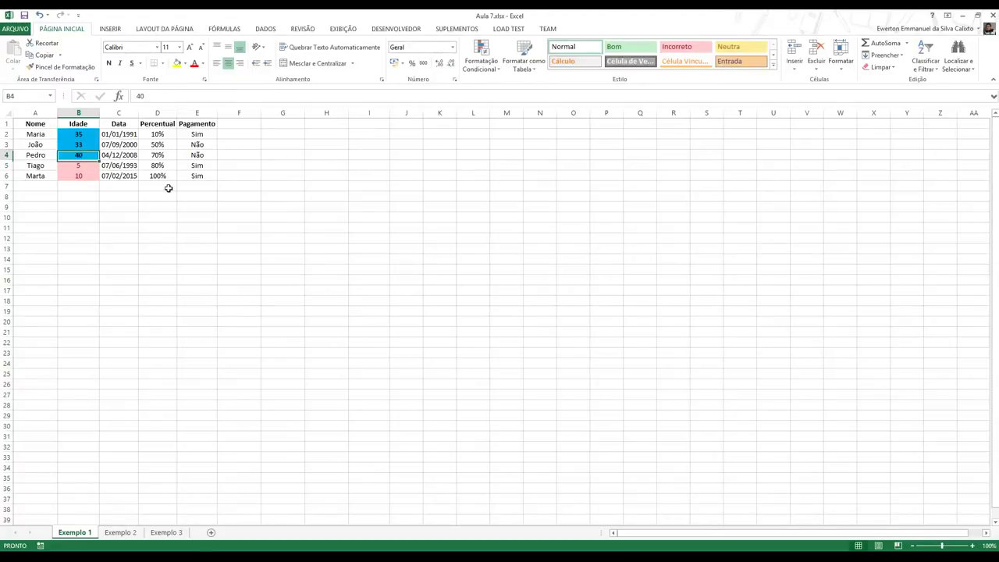
key(Up)
key(Up)
key(Up)
key(Down)
key(Down)
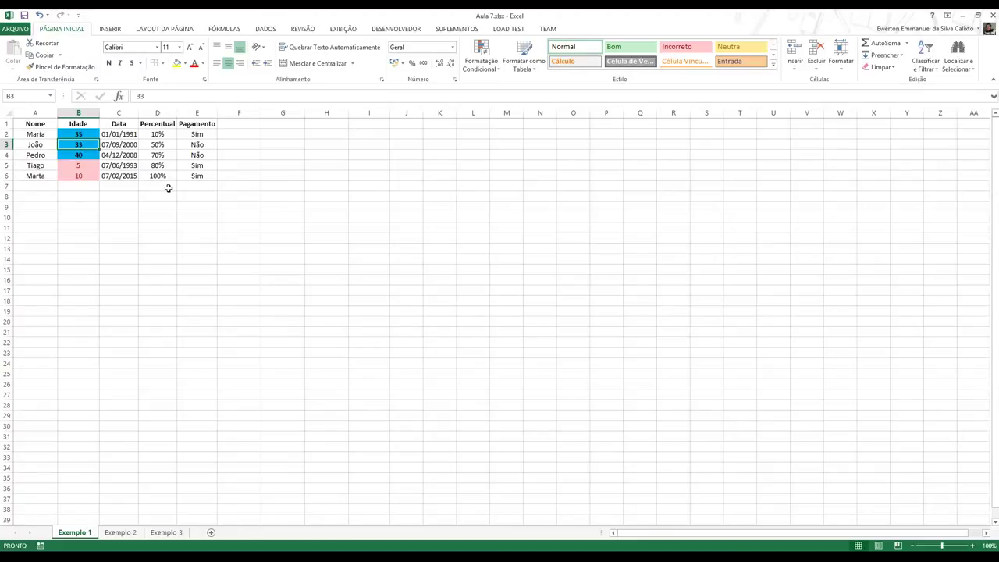
key(Up)
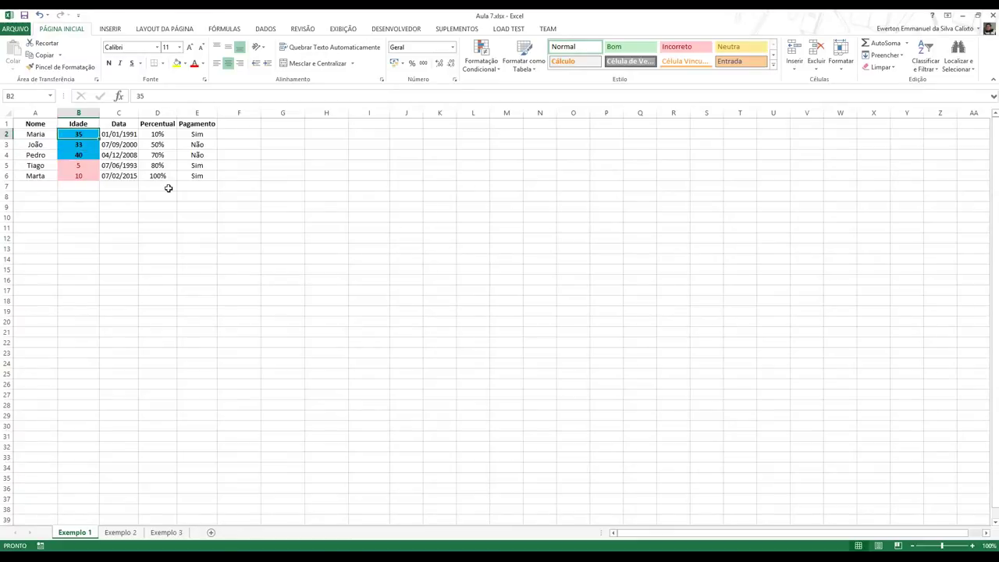
text(2)
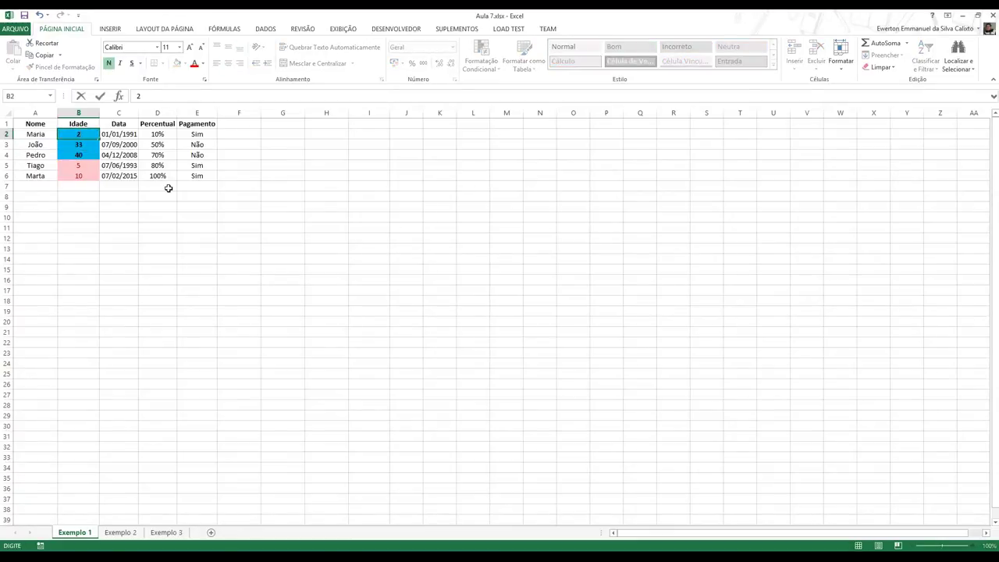
text(3)
key(Return)
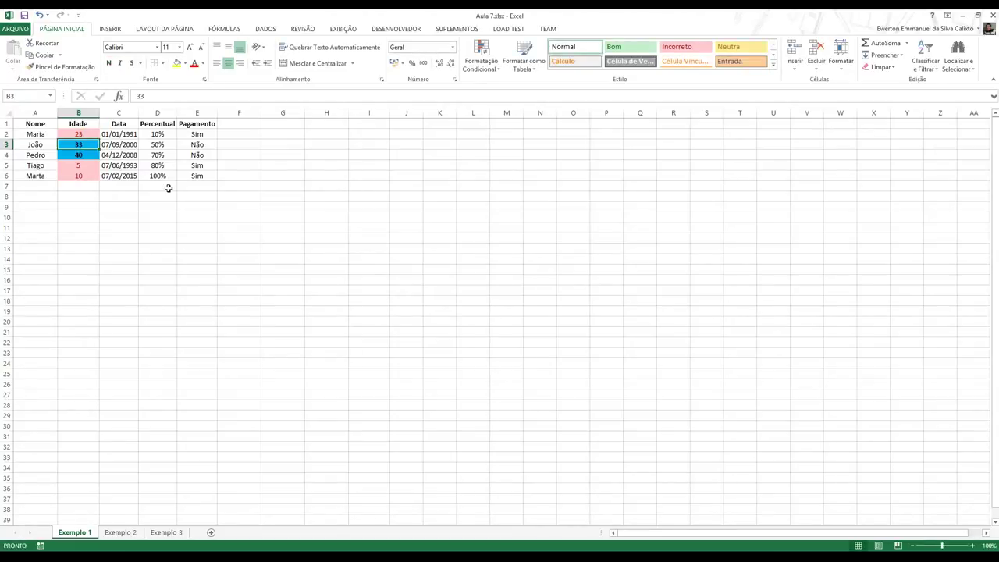
- Change the ages in B5 and B6 to 45 and 50
key(Down)
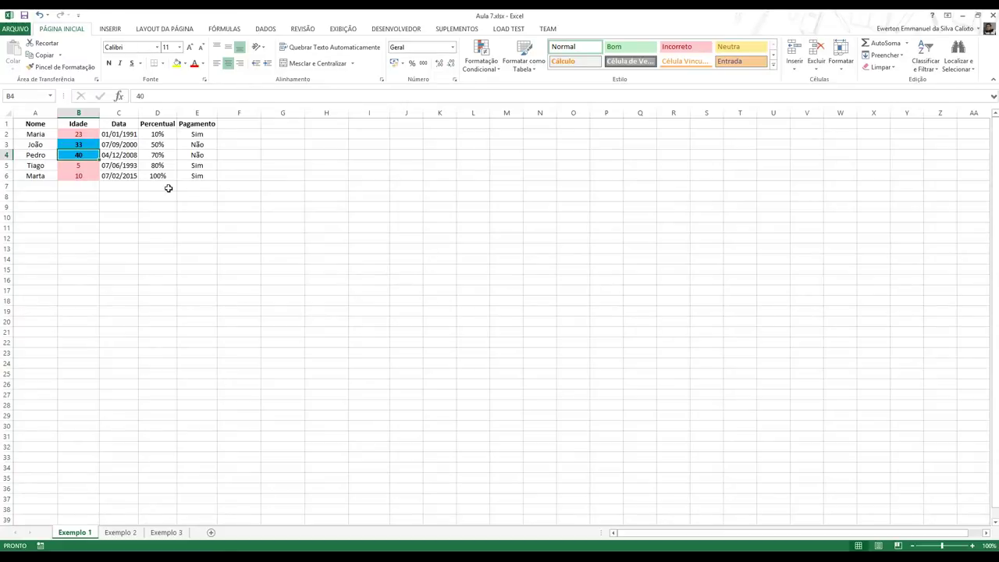
key(Up)
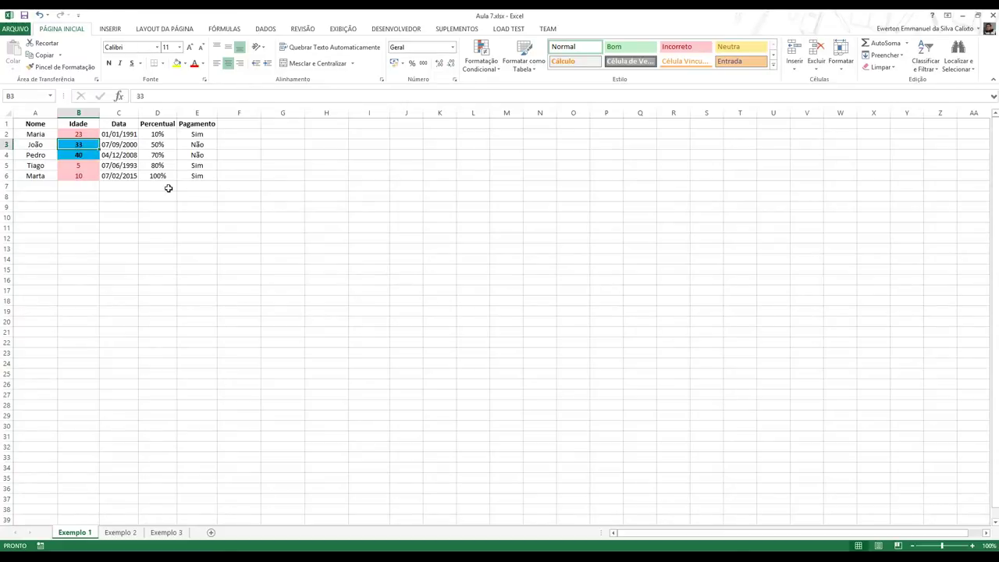
key(Down)
key(Up)
key(Down)
key(Up)
key(Down)
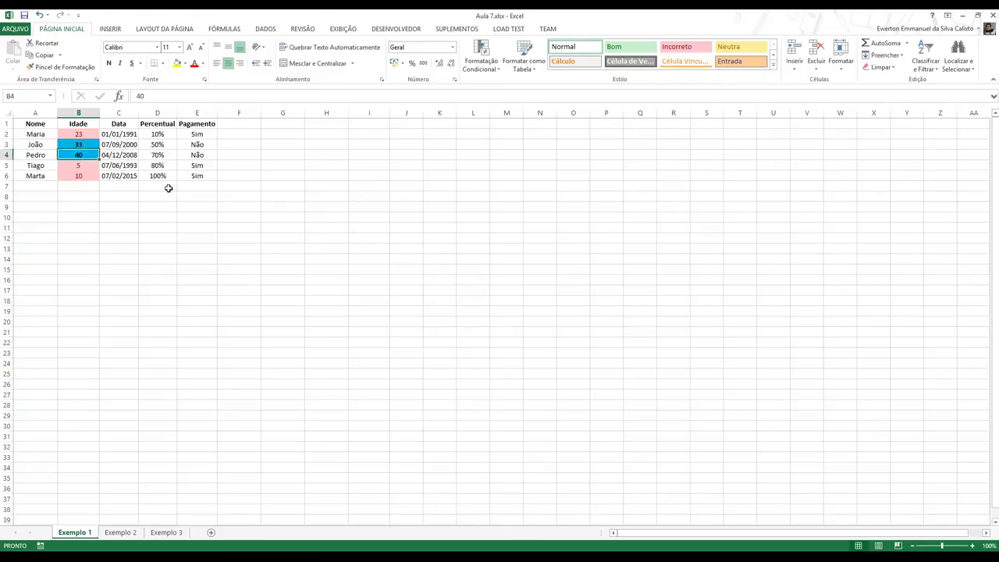
key(Down)
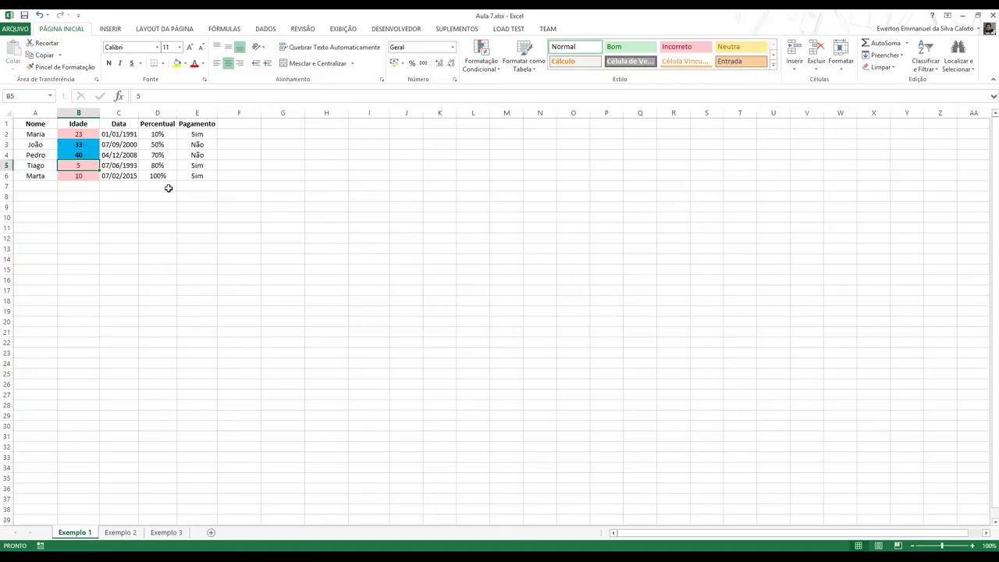
text(45)
key(Return)
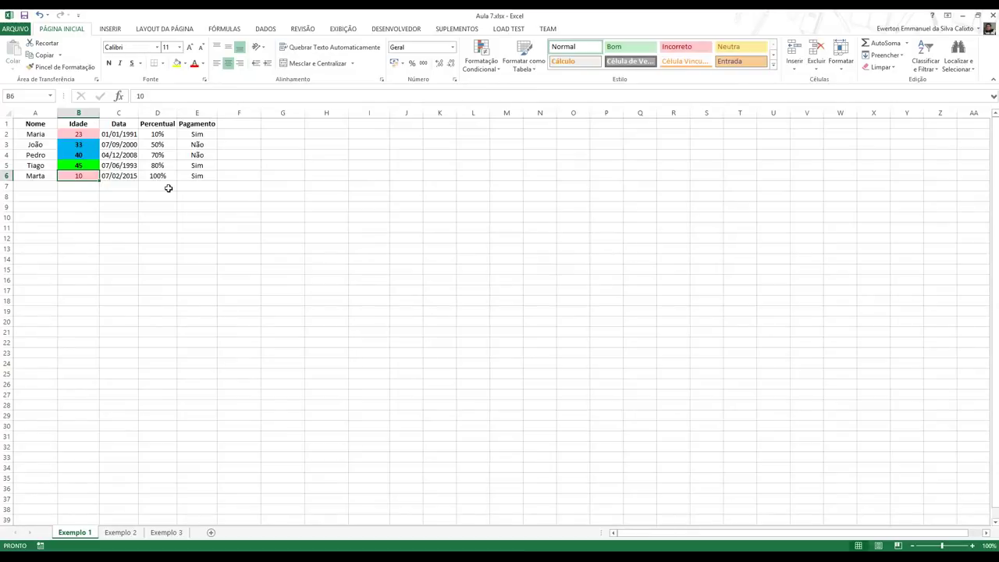
text(50)
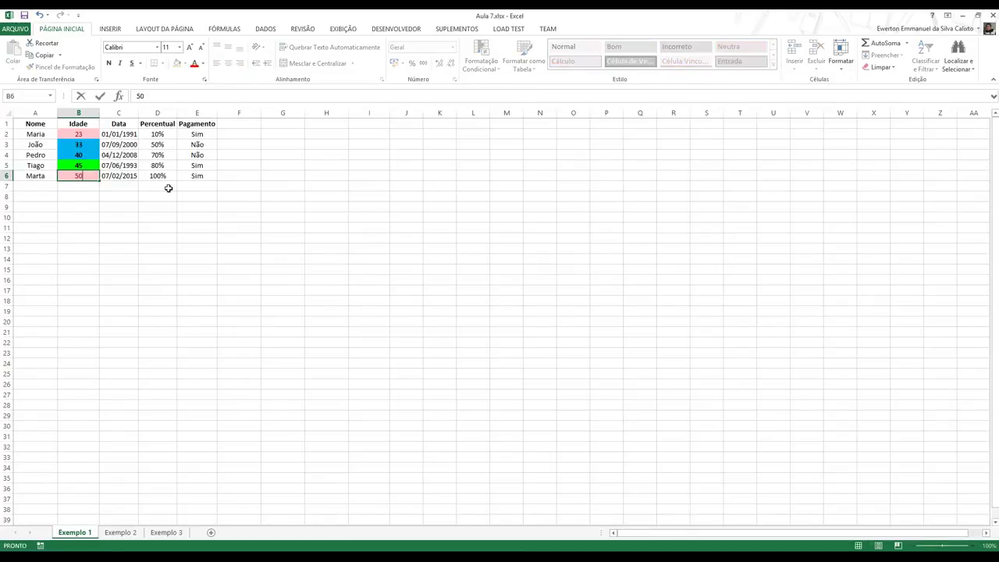
key(Return)
key(Up)
key(Up)
key(Up)
key(Up)
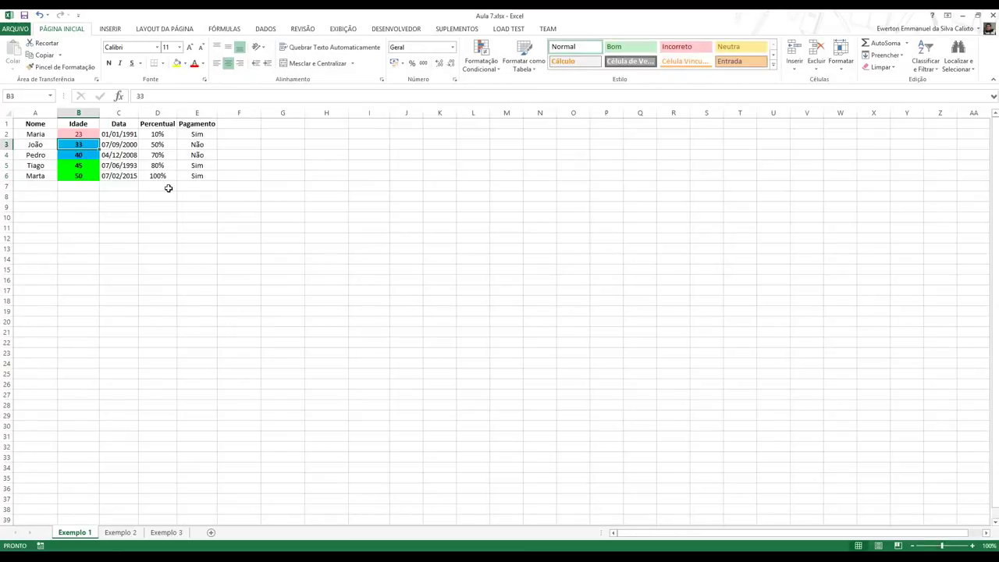
key(Down)
key(Up)
- Change the age in B3 to 29, after trying 26 and 27, then select B2:B6
click(82, 155)
click(84, 164)
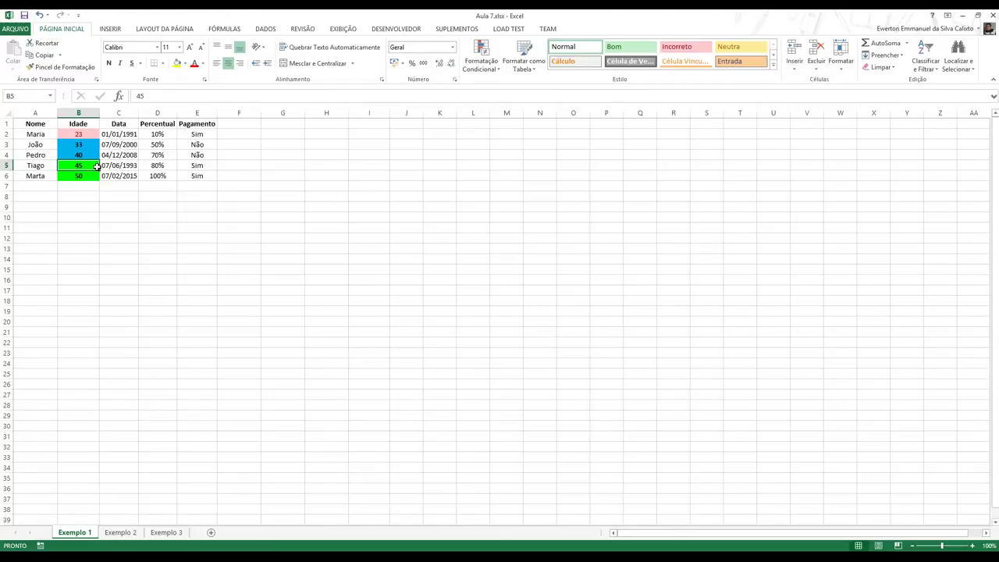
key(Up)
click(97, 166)
click(91, 146)
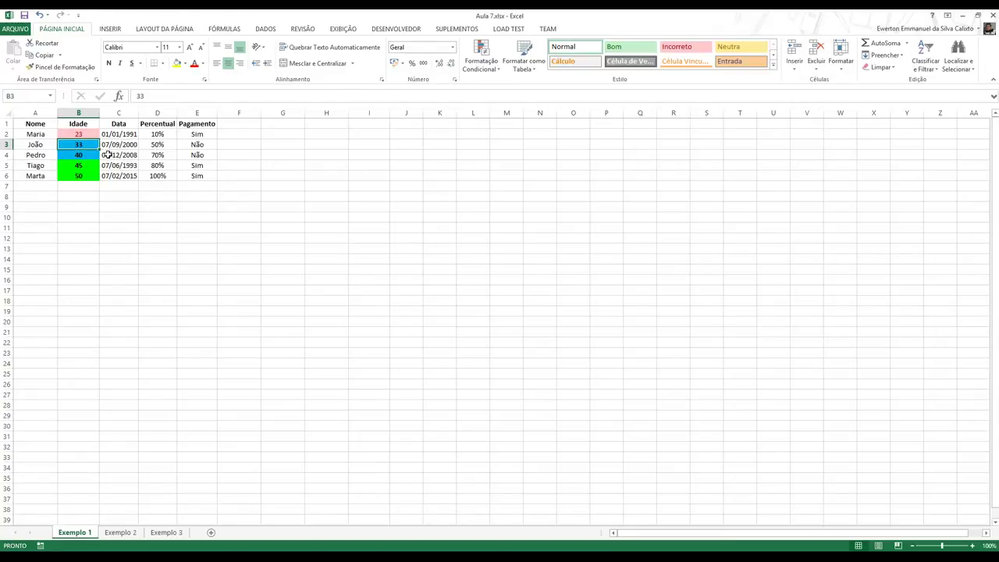
text(26)
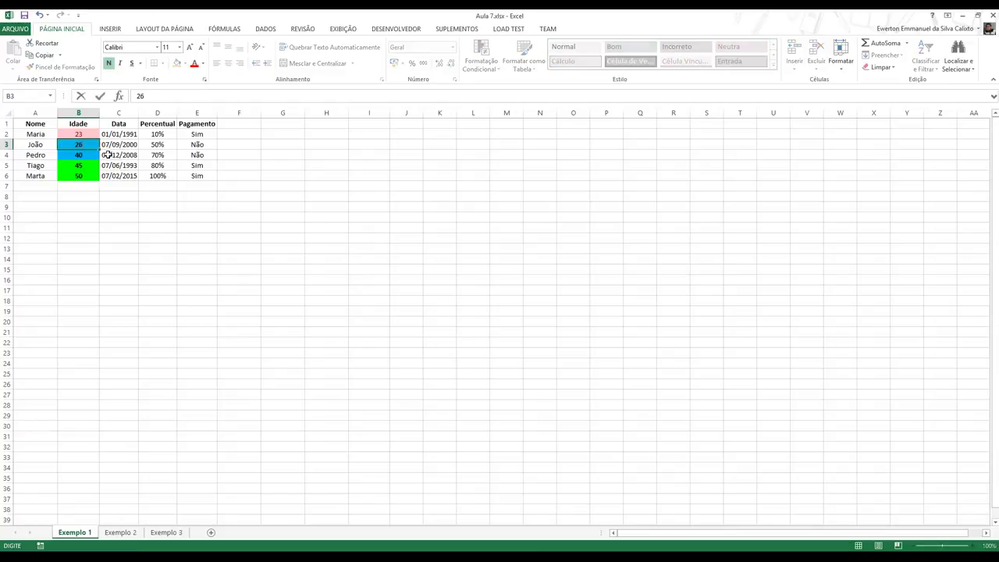
key(Return)
key(Up)
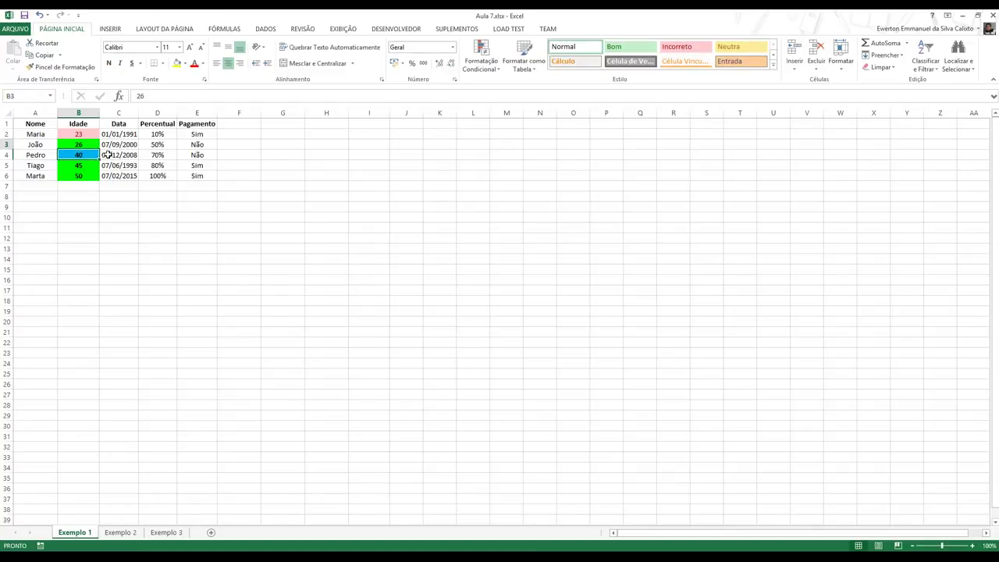
text(27)
key(Return)
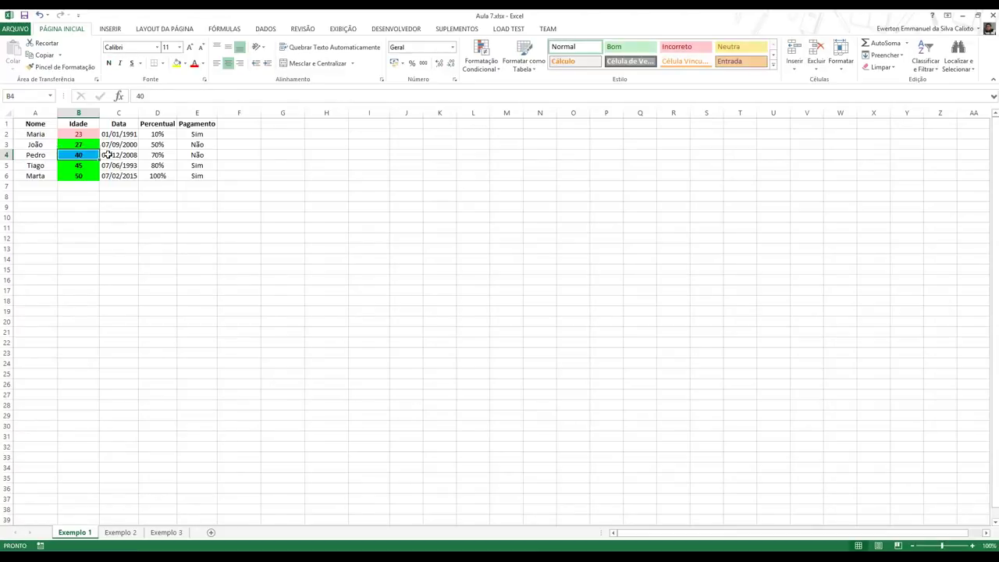
key(Up)
text(29)
key(Return)
drag(84, 134, 83, 175)
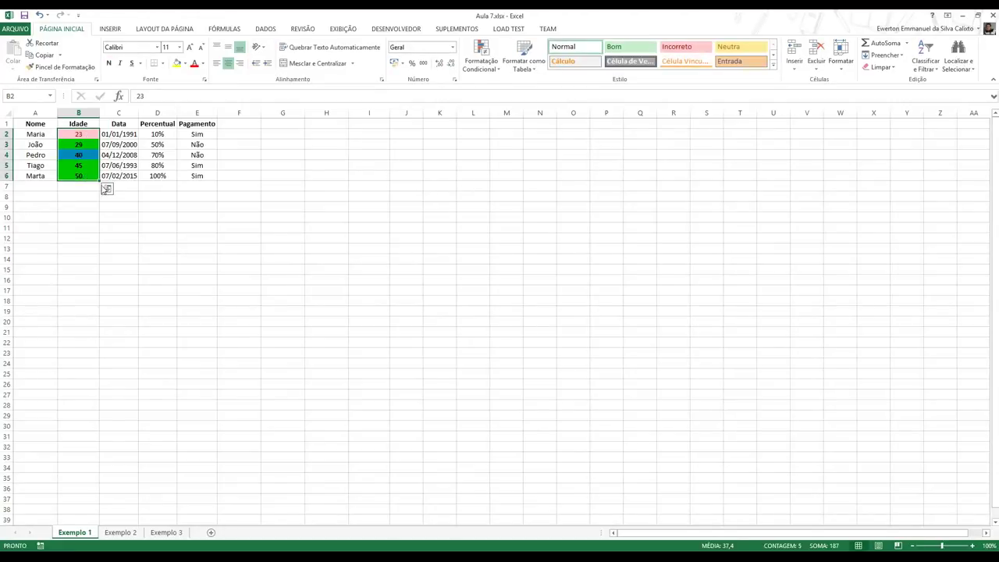
- Add an É Igual a 47 rule to the Idade ages with a custom yellow fill
click(482, 62)
mouse_move(523, 85)
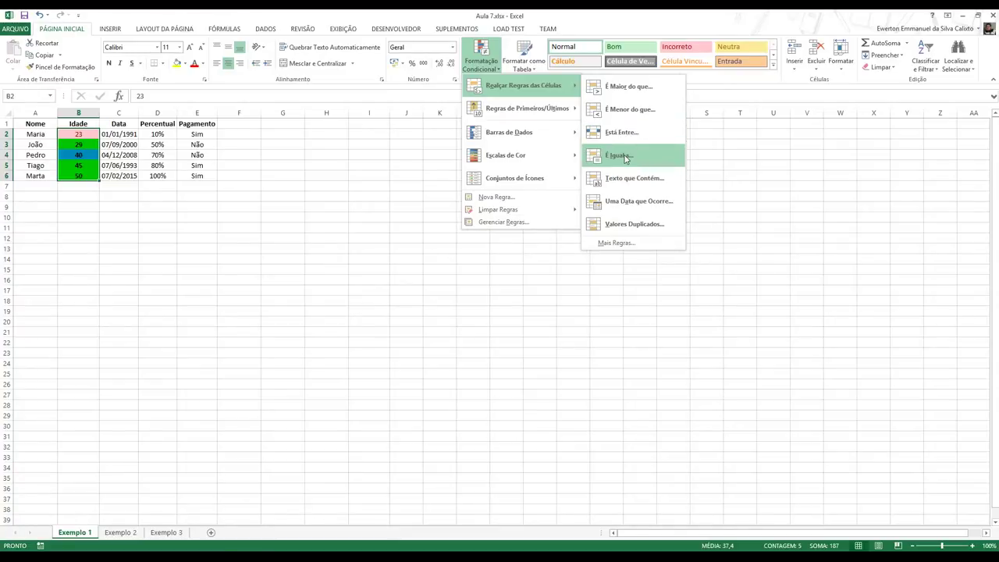
click(614, 158)
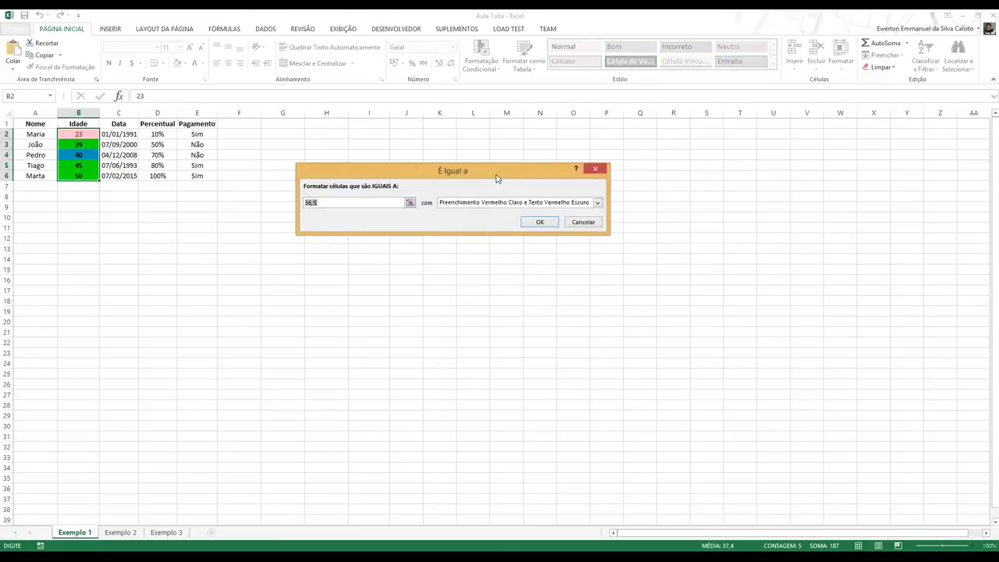
drag(495, 175, 526, 214)
text(47)
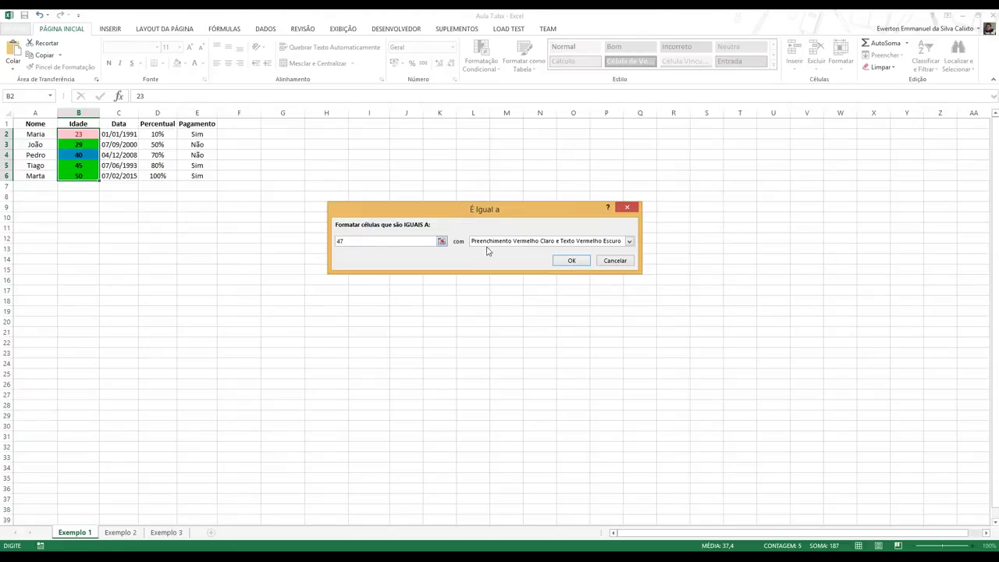
click(565, 249)
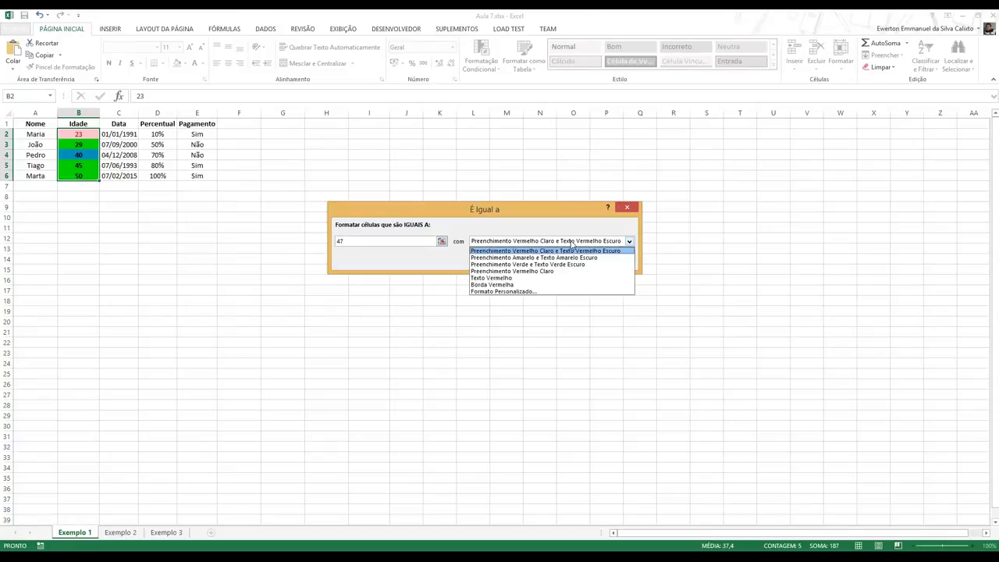
click(561, 292)
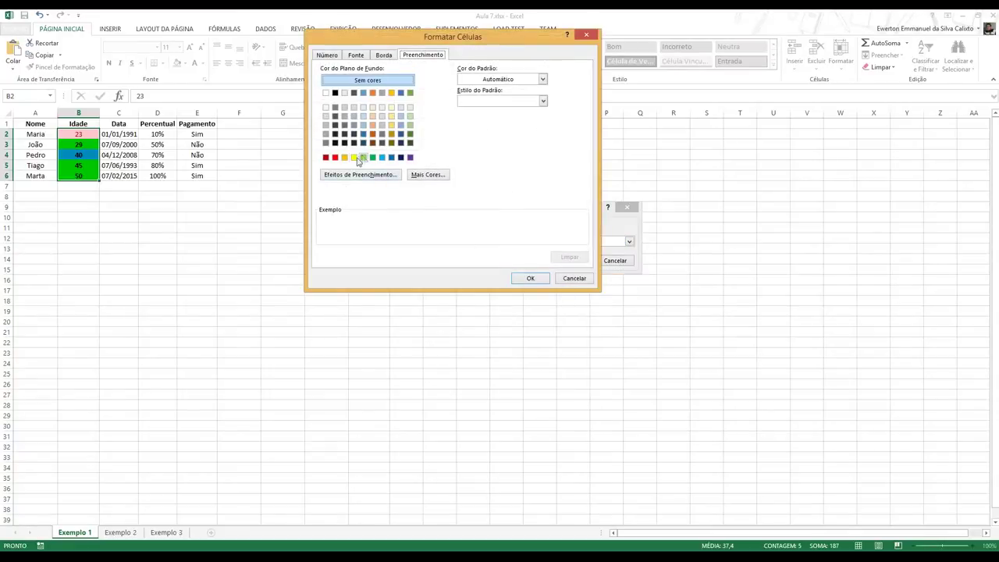
click(354, 158)
click(522, 279)
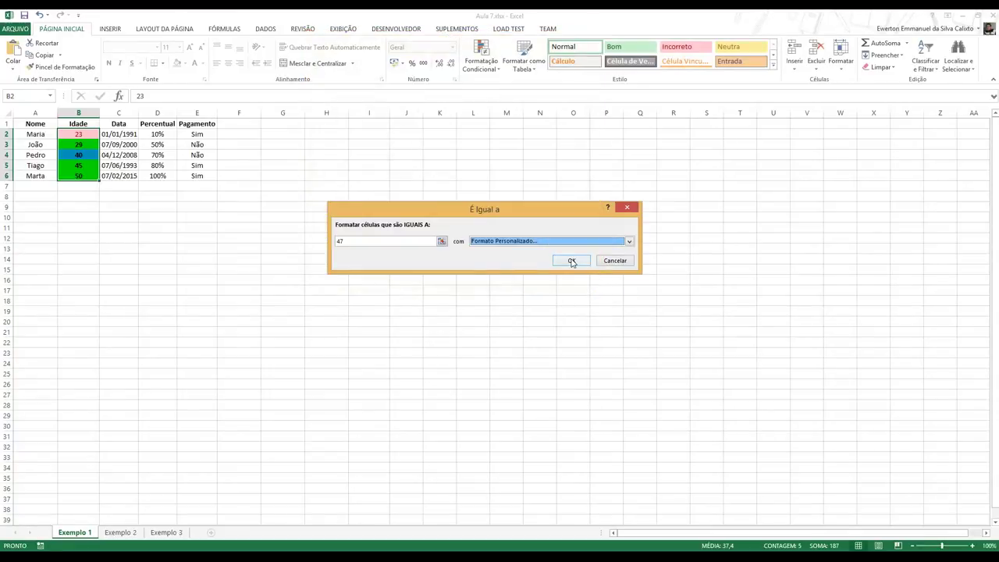
click(570, 262)
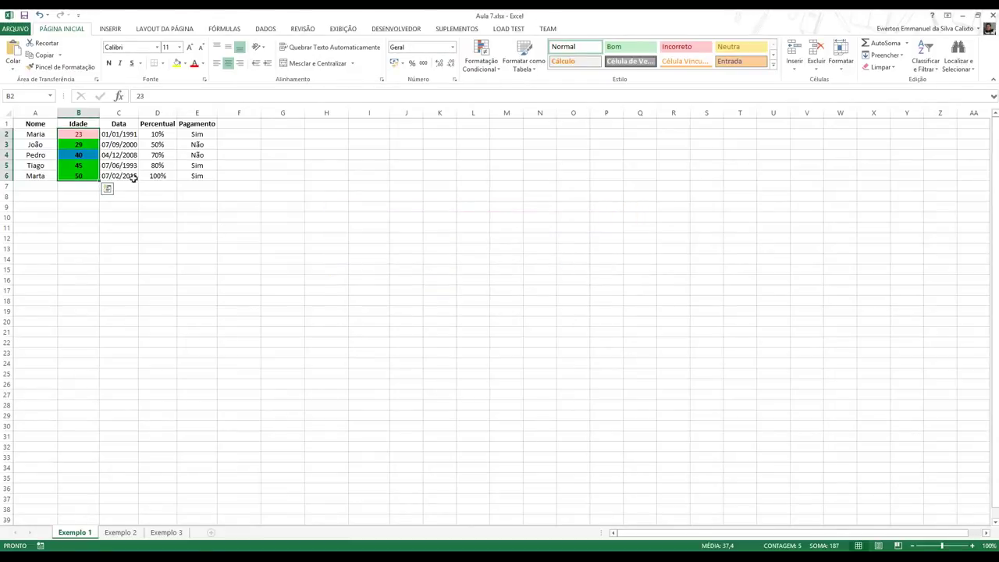
- Enter 47 in B3, B4 and B5 so those ages turn yellow
click(82, 144)
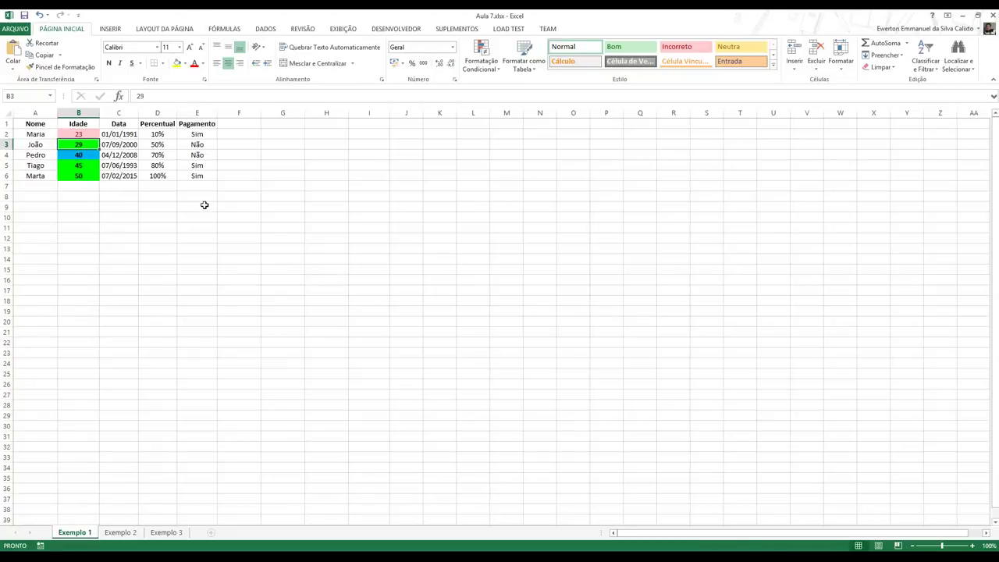
text(47)
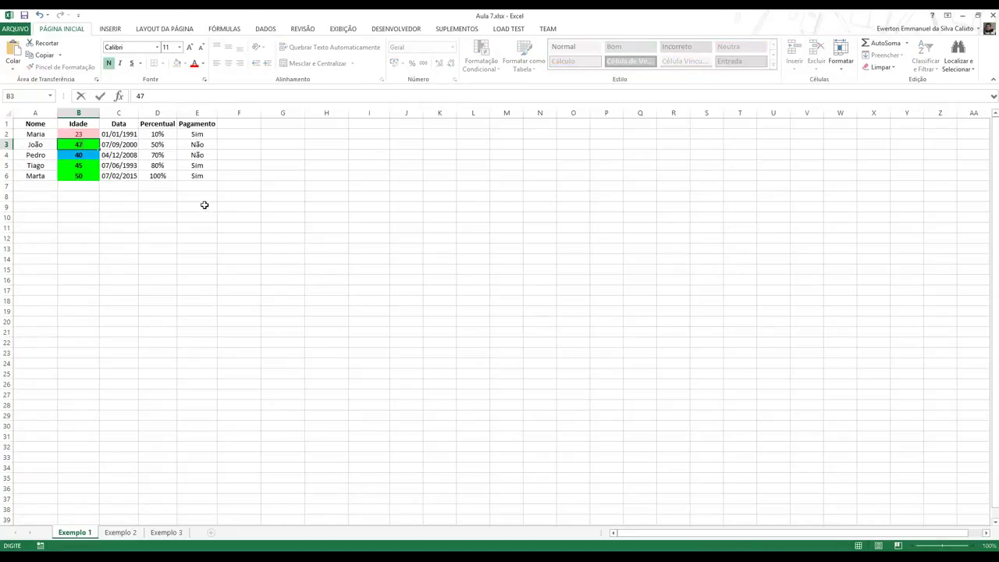
key(Return)
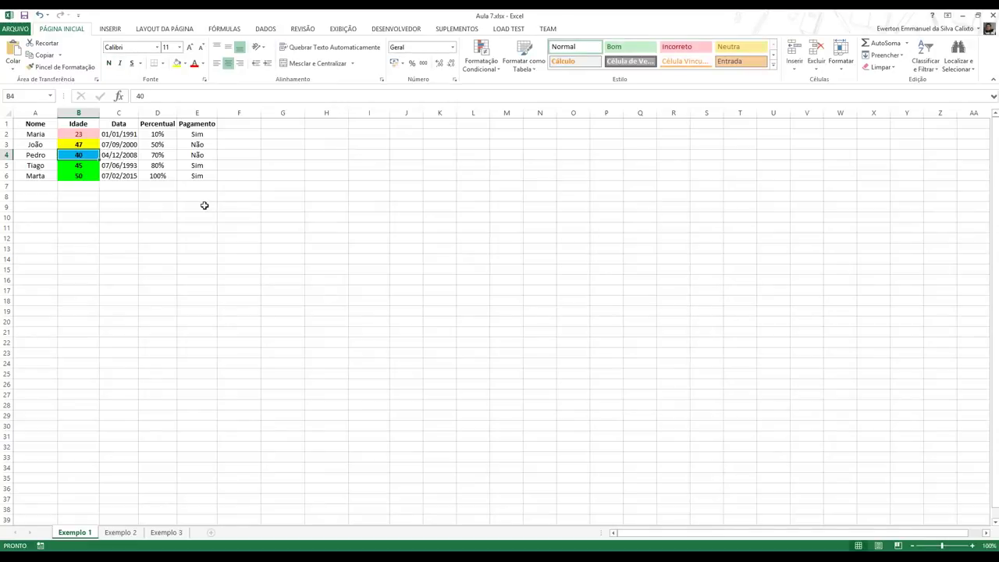
text(47)
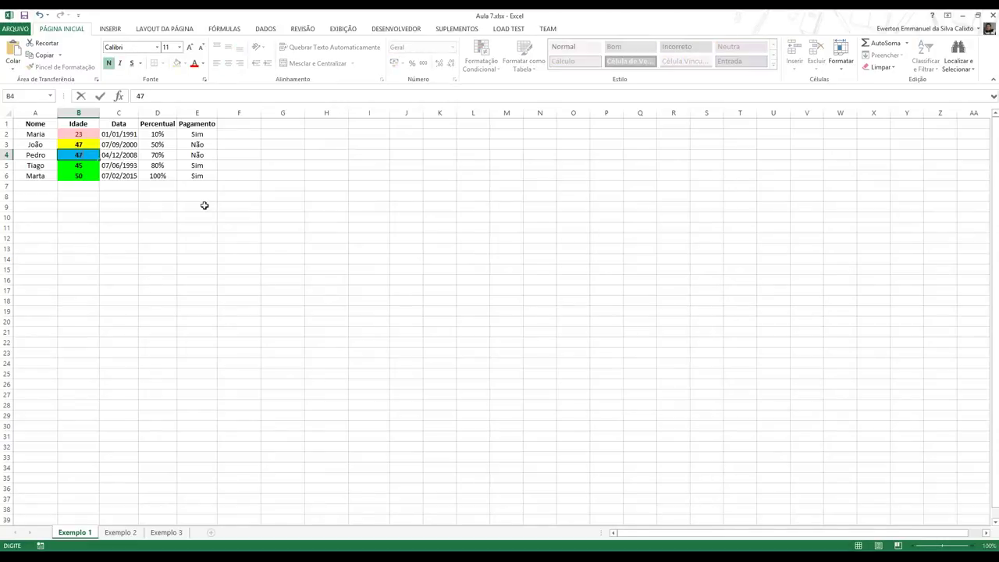
key(Return)
text(47)
key(Return)
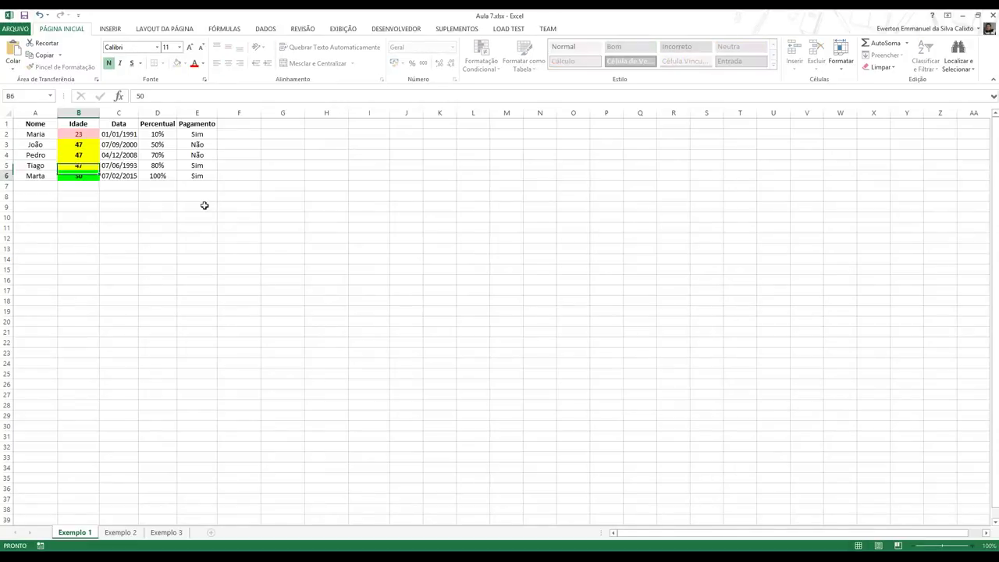
key(Up)
key(Up)
key(Up)
key(Up)
key(Down)
key(Down)
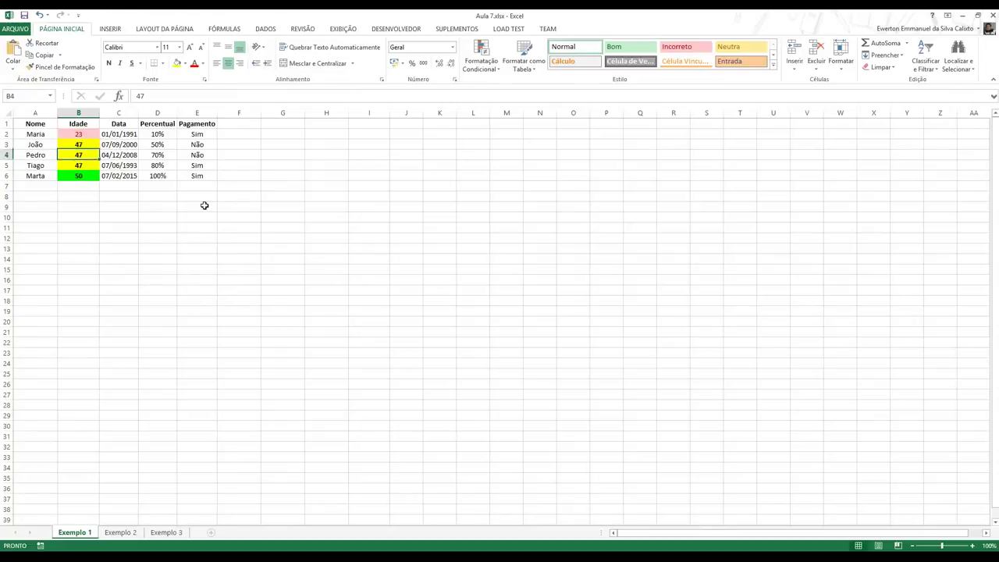
key(Down)
key(Down)
key(Down)
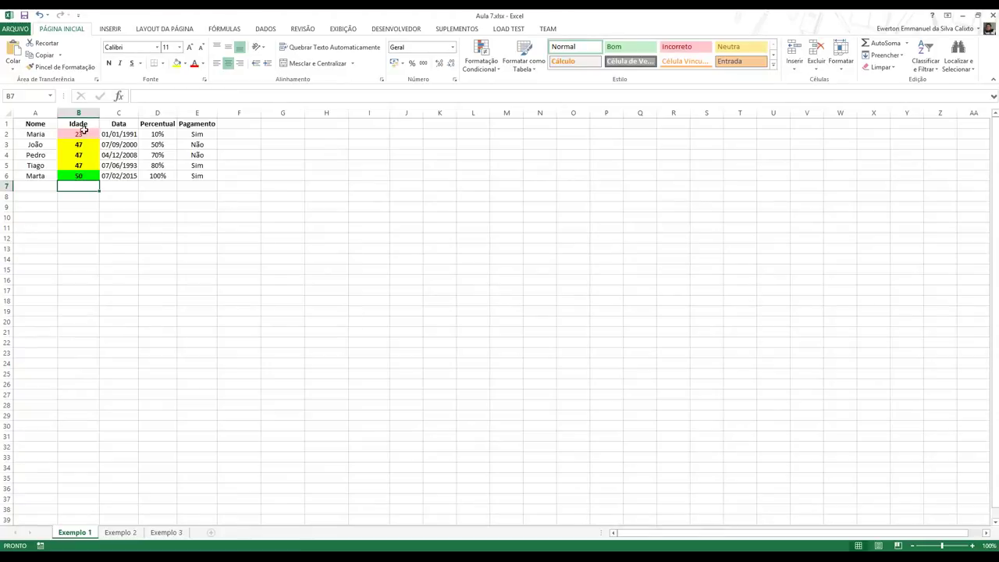
- Check the Formatação Condicional menu on the ages, then select the data block A2:E6
drag(80, 131, 82, 186)
click(486, 61)
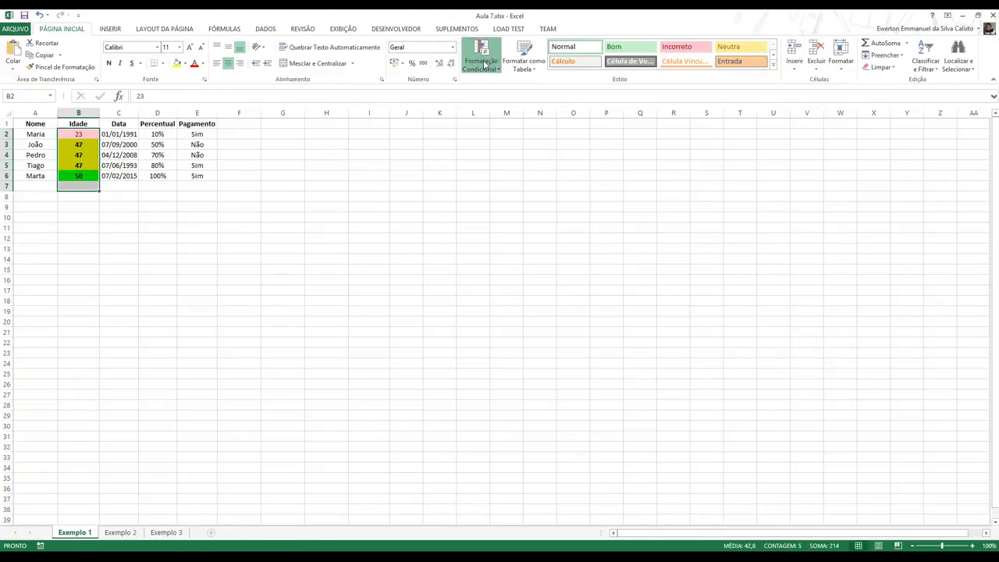
mouse_move(560, 91)
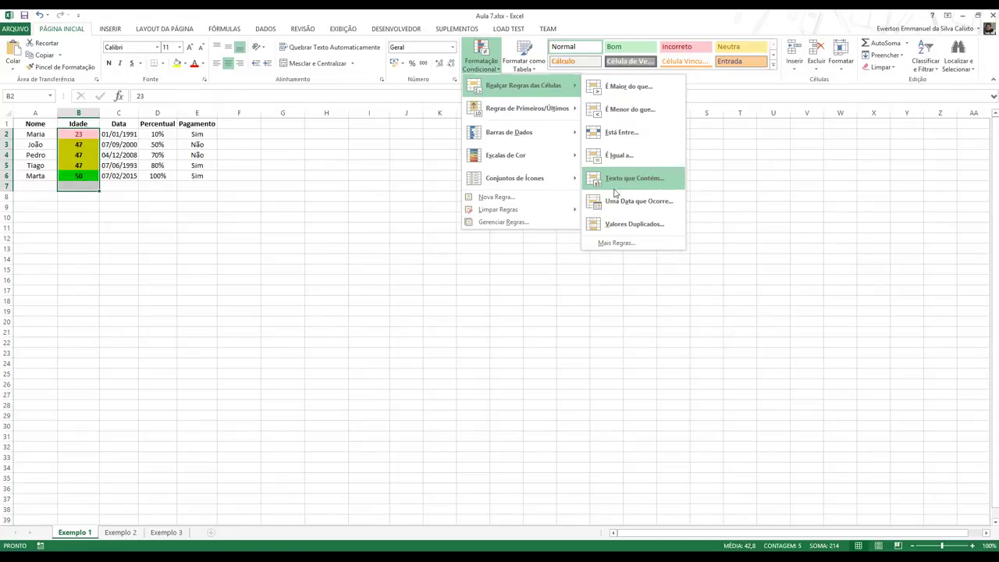
click(209, 164)
drag(33, 132, 201, 176)
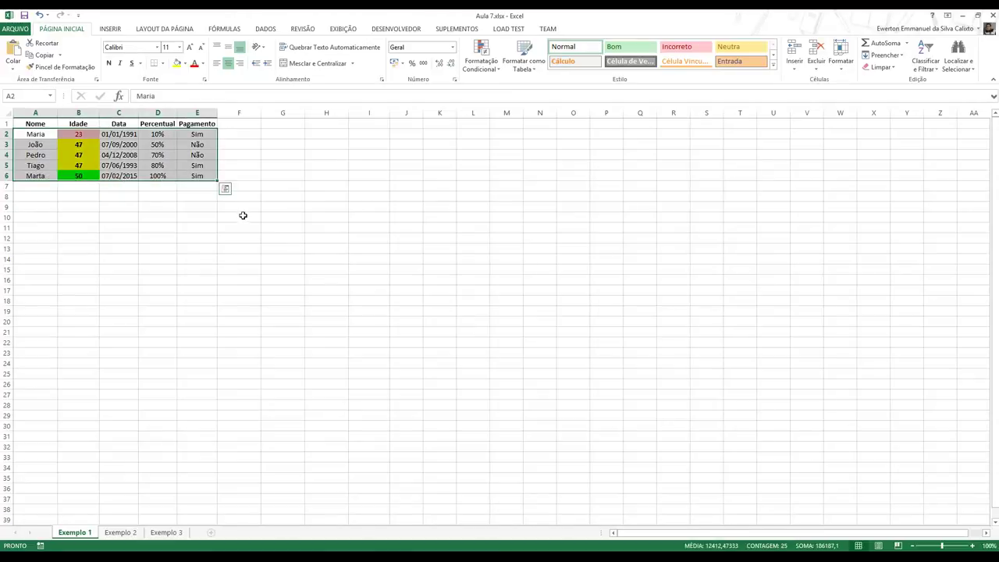
click(121, 191)
drag(29, 134, 35, 176)
click(145, 196)
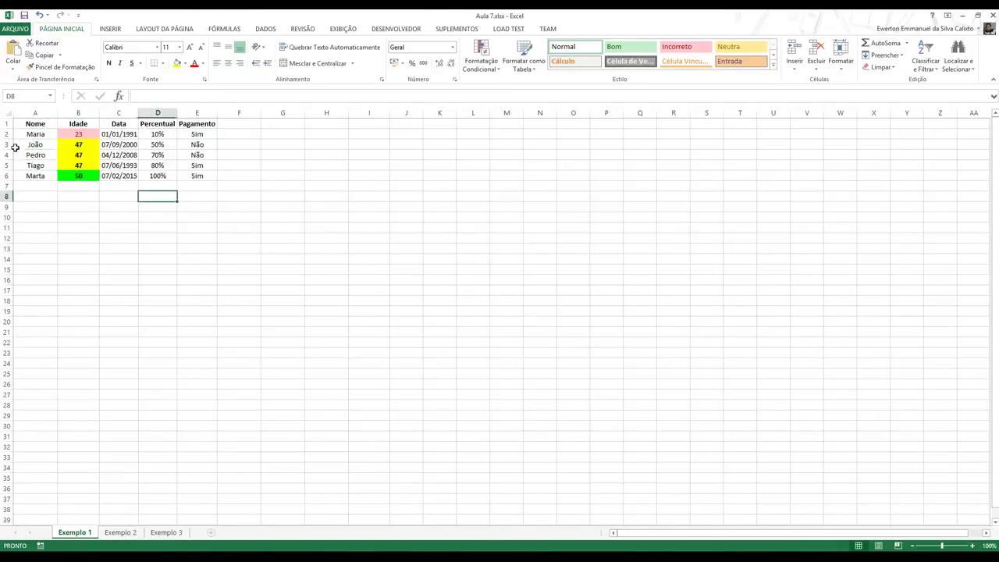
drag(30, 134, 194, 175)
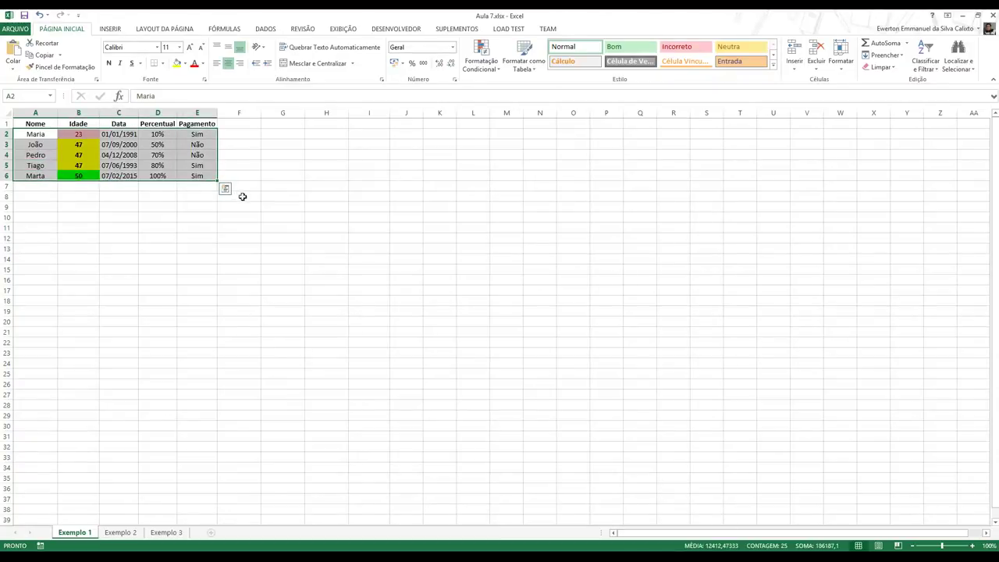
- Add a Texto que Contém rule for 'M' with a custom orange fill
click(481, 61)
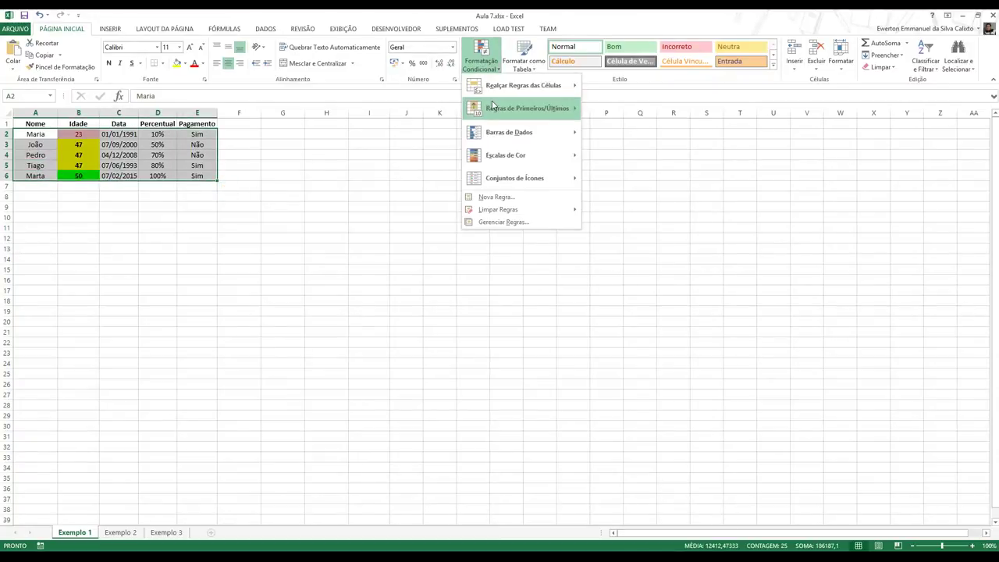
mouse_move(523, 85)
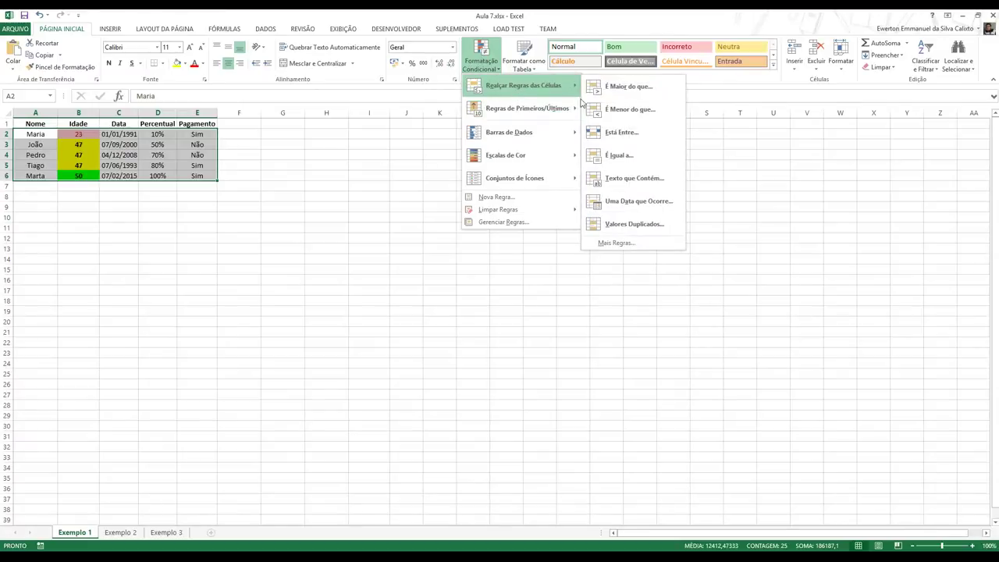
click(614, 181)
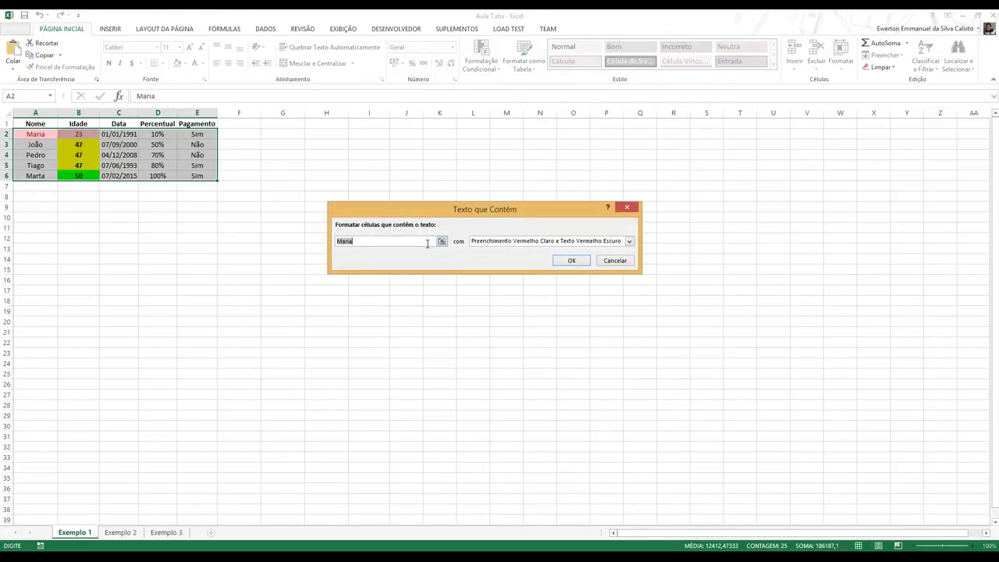
click(403, 240)
key(BackSpace)
key(BackSpace)
key(BackSpace)
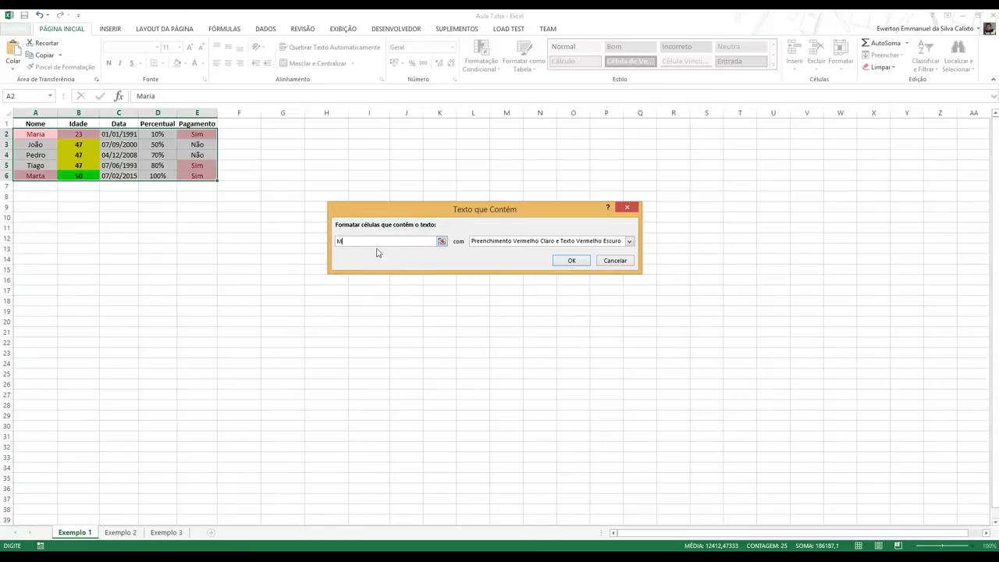
click(522, 244)
click(510, 292)
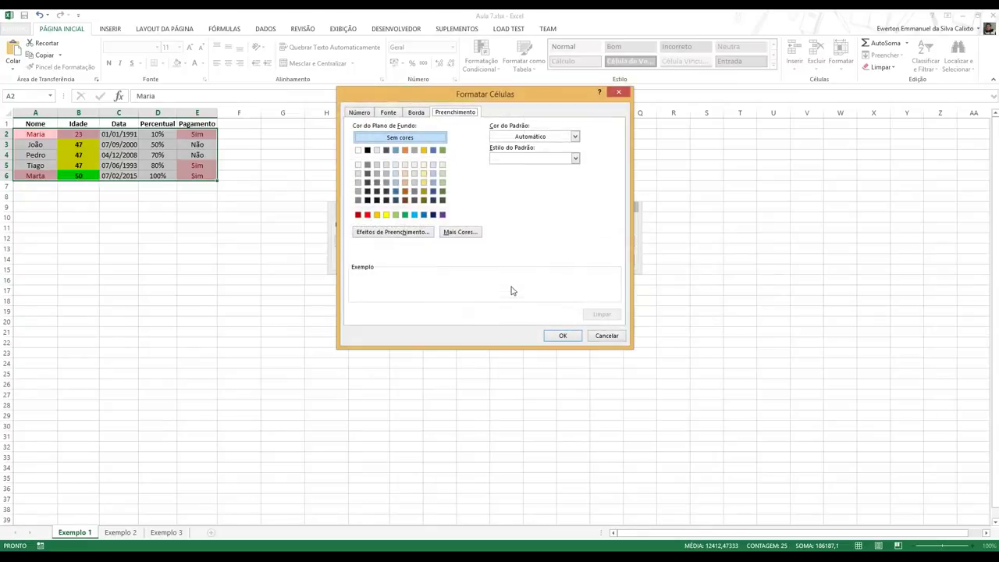
click(377, 214)
click(562, 335)
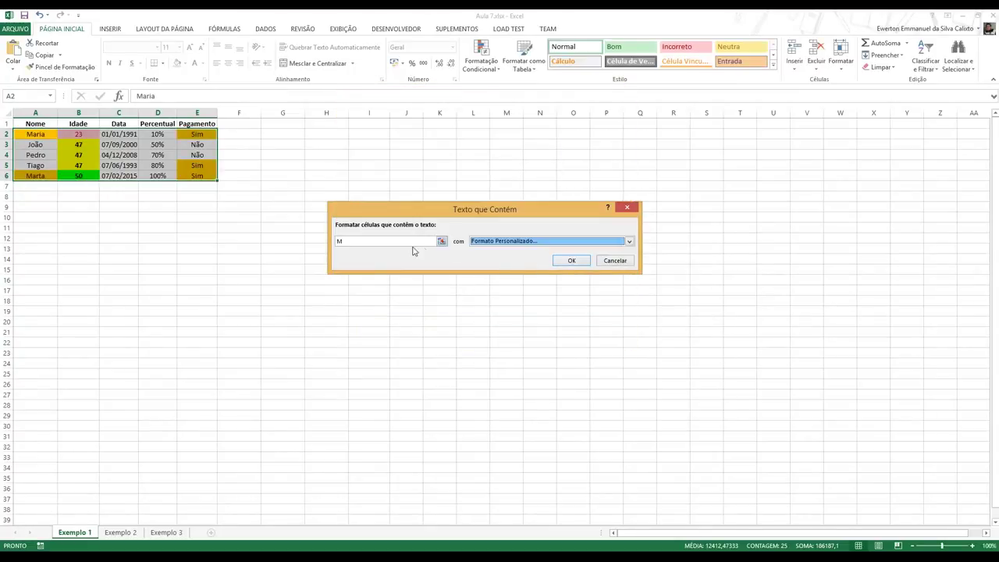
click(571, 261)
- Inspect the orange-shaded names and Pagamento cells, then reselect the data range A2:E6
click(197, 227)
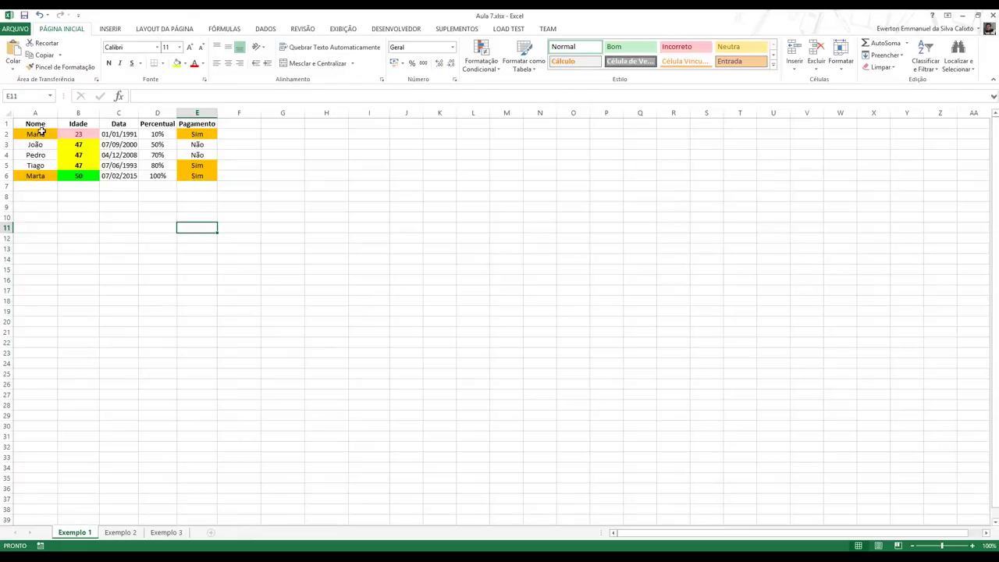
click(36, 133)
click(36, 176)
click(41, 134)
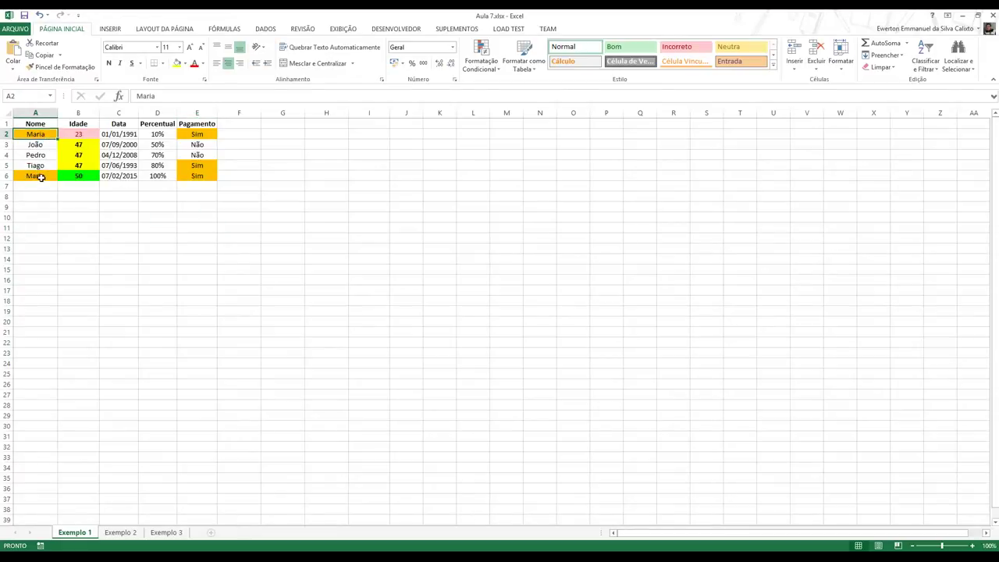
click(36, 175)
click(209, 134)
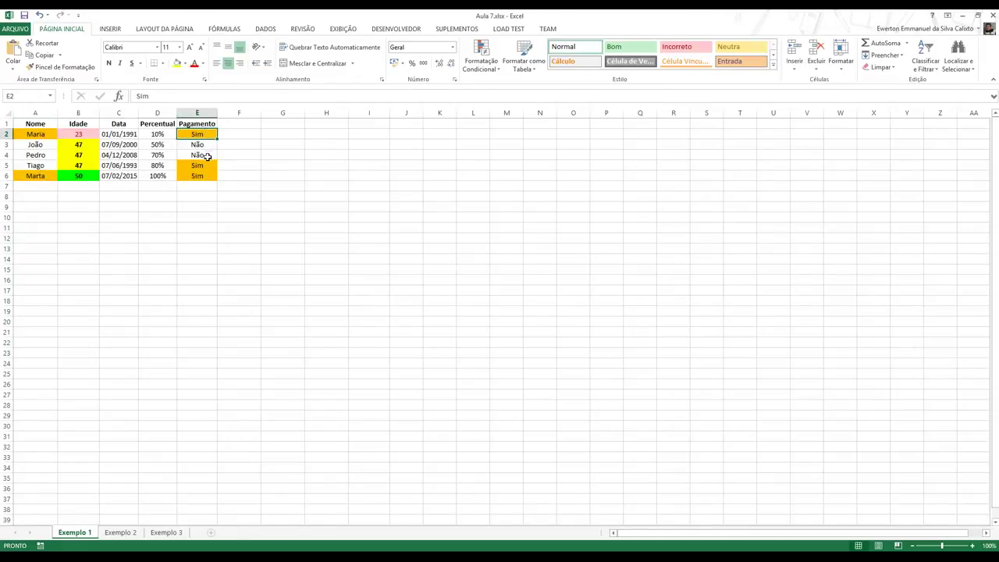
drag(205, 135, 199, 174)
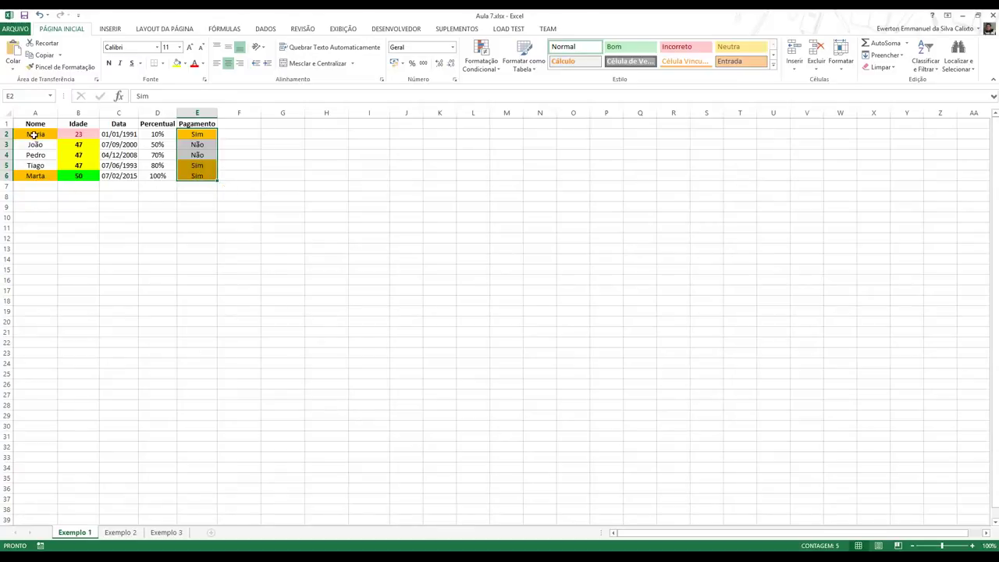
drag(33, 134, 197, 177)
- Add a date-occurring rule for Hoje with a custom green fill
click(481, 61)
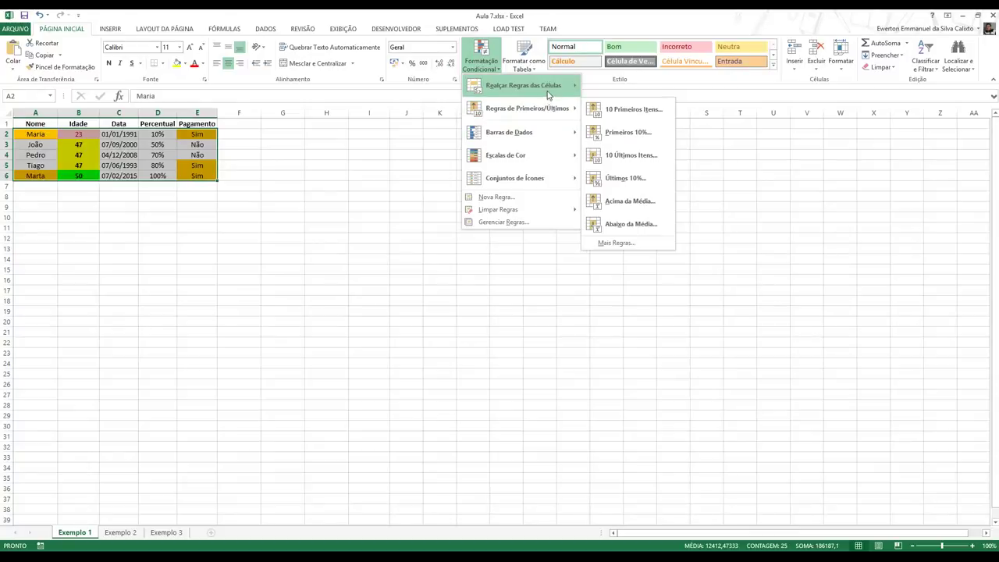
mouse_move(552, 92)
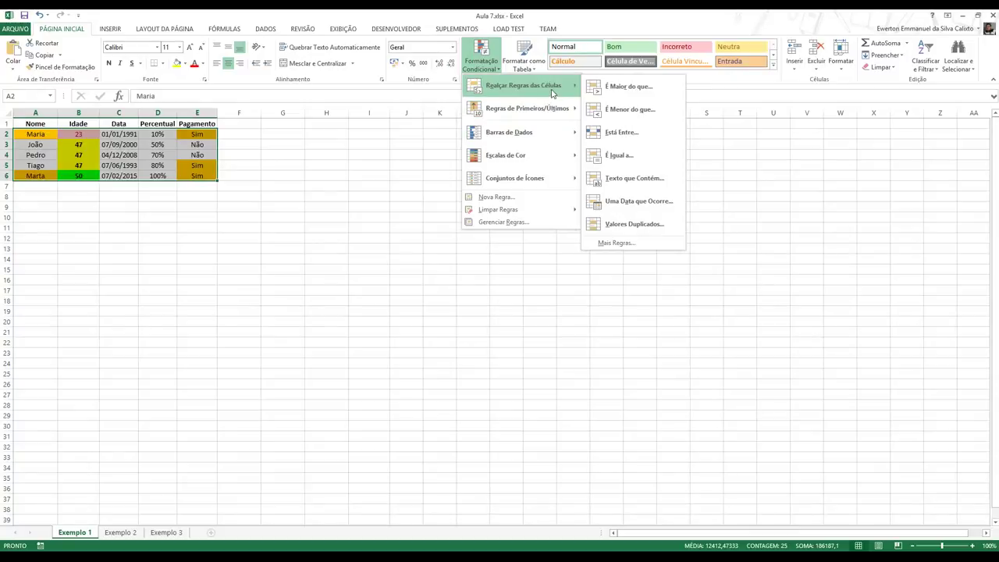
click(641, 202)
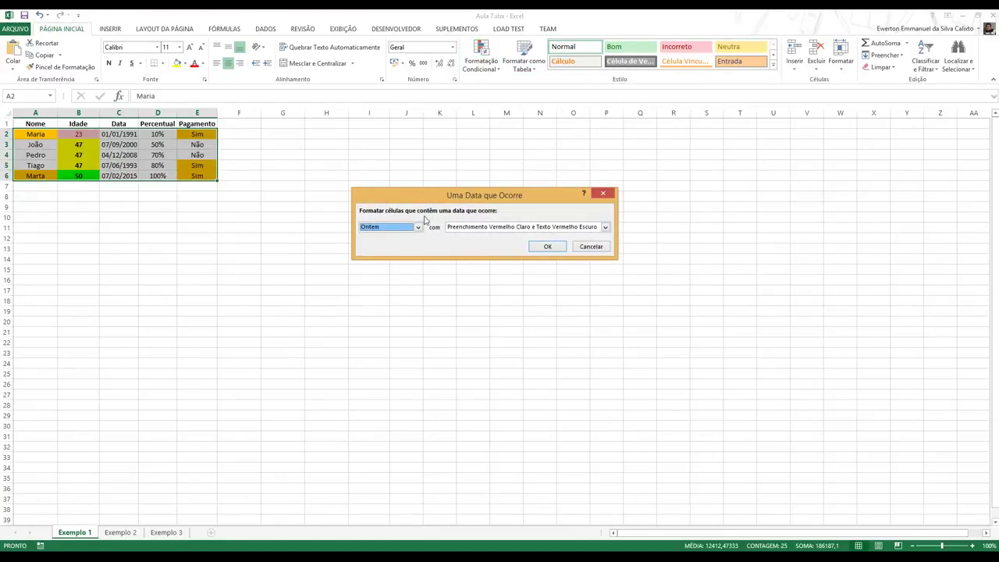
click(417, 226)
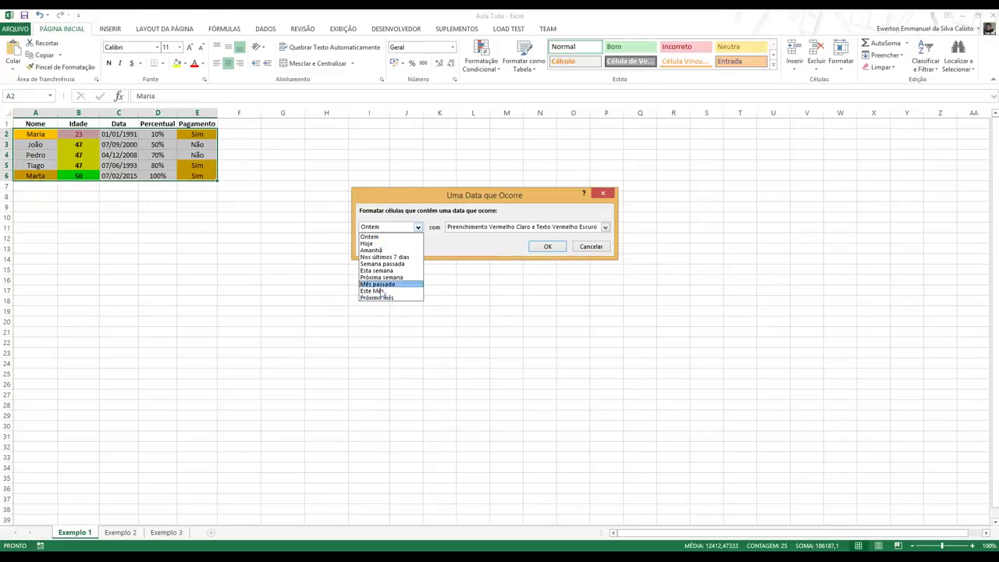
click(449, 252)
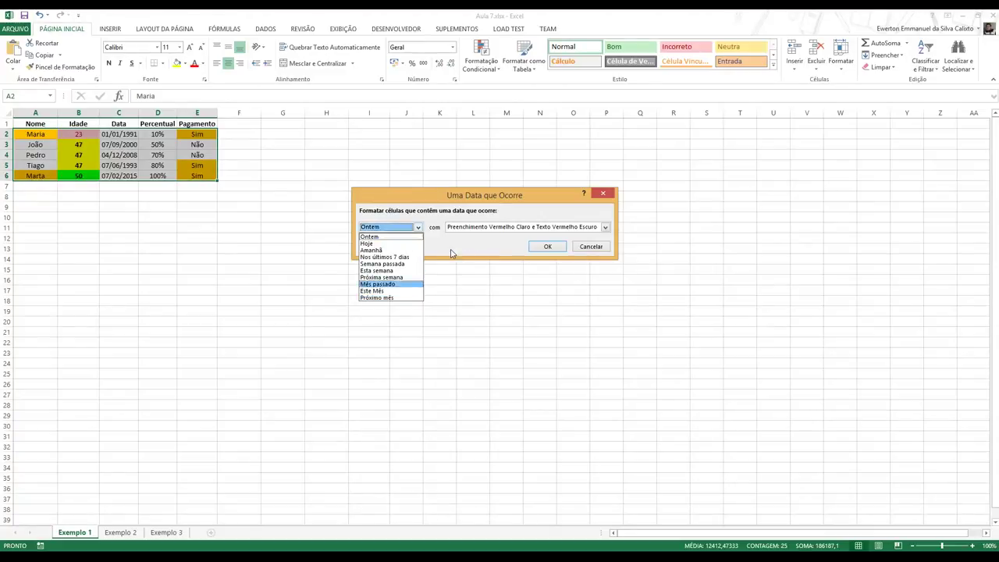
click(413, 233)
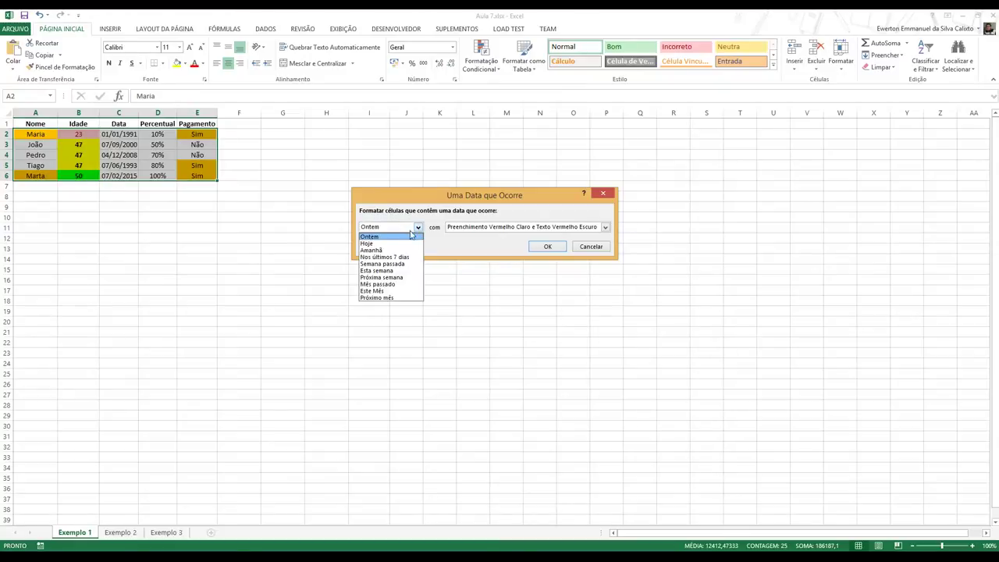
click(405, 243)
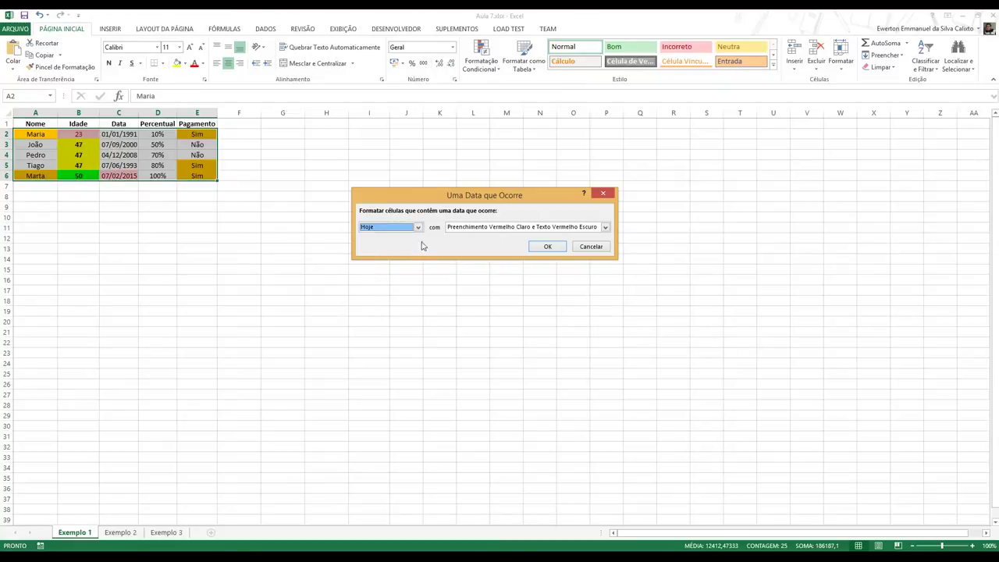
click(466, 228)
click(478, 278)
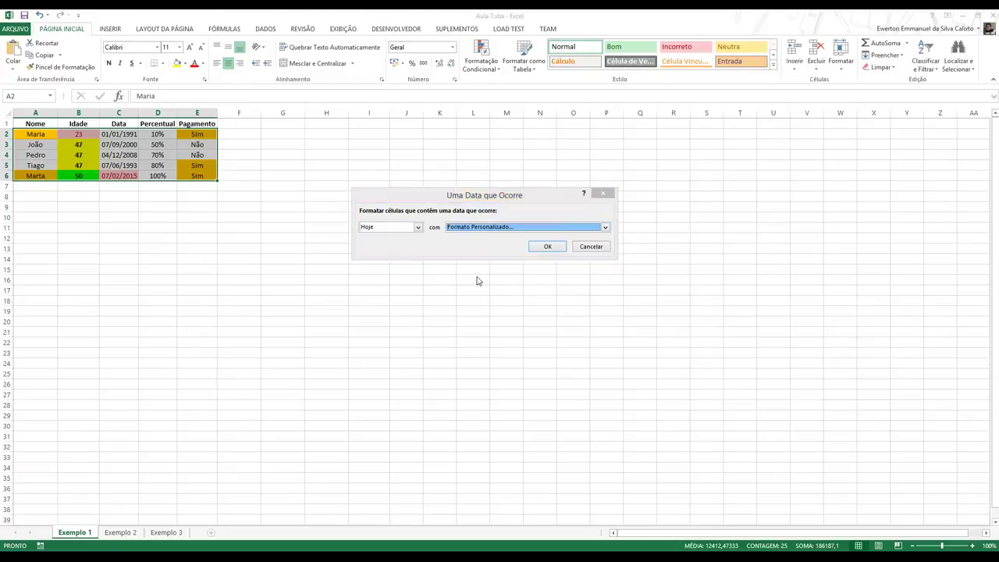
click(405, 215)
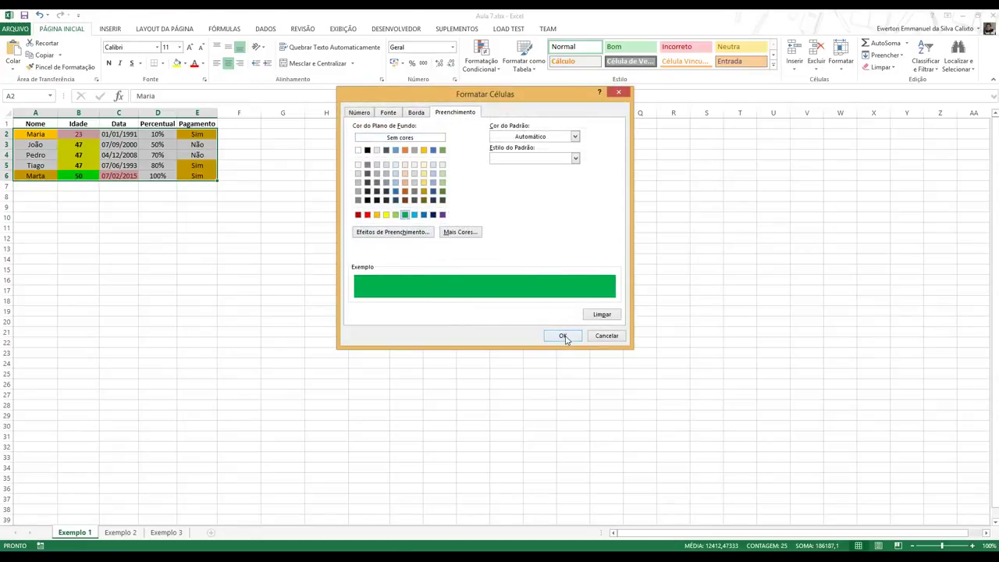
click(565, 338)
click(542, 244)
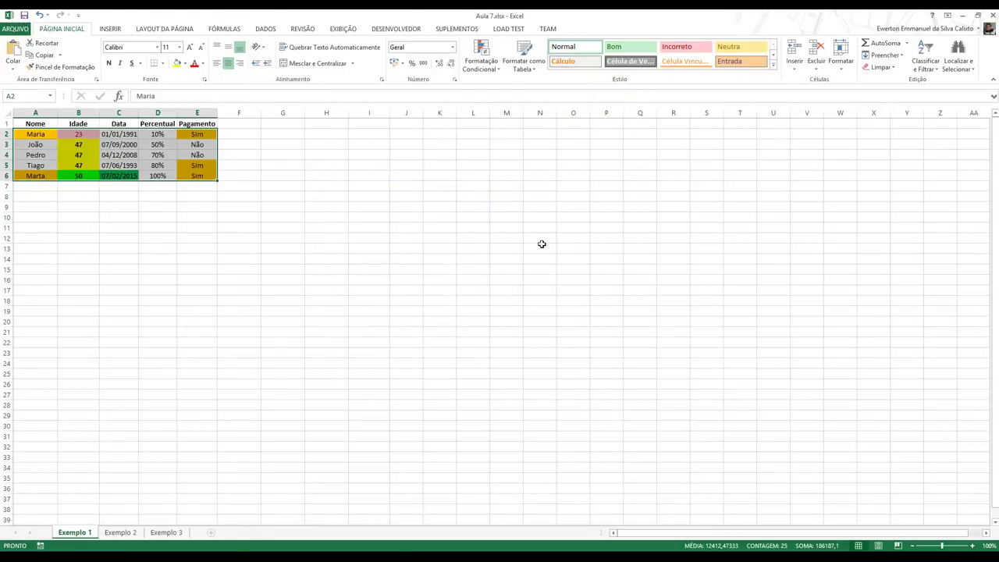
- Change the date in C3 to 07/02/2015 so it turns green, then reselect A2:E6
click(542, 244)
click(124, 165)
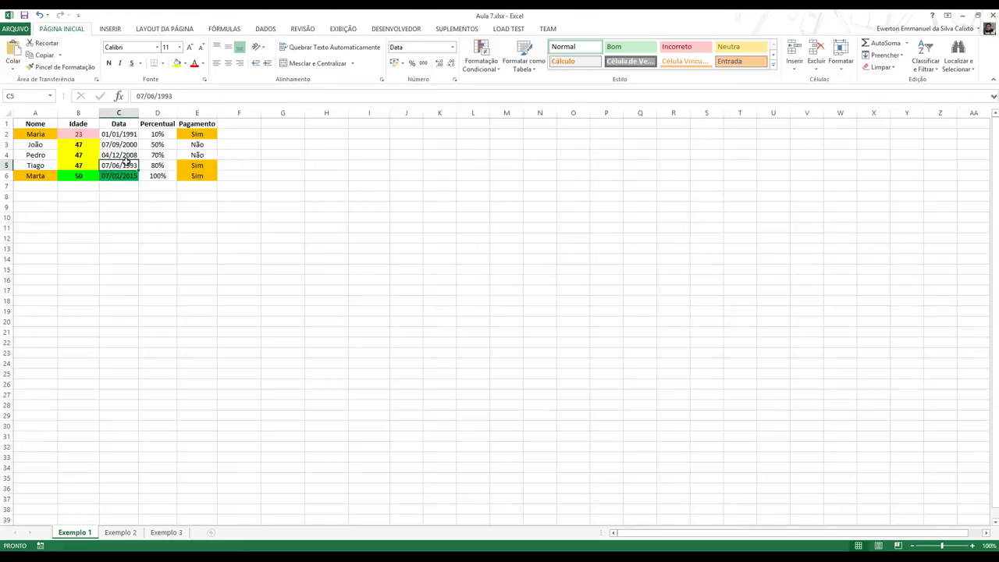
click(125, 175)
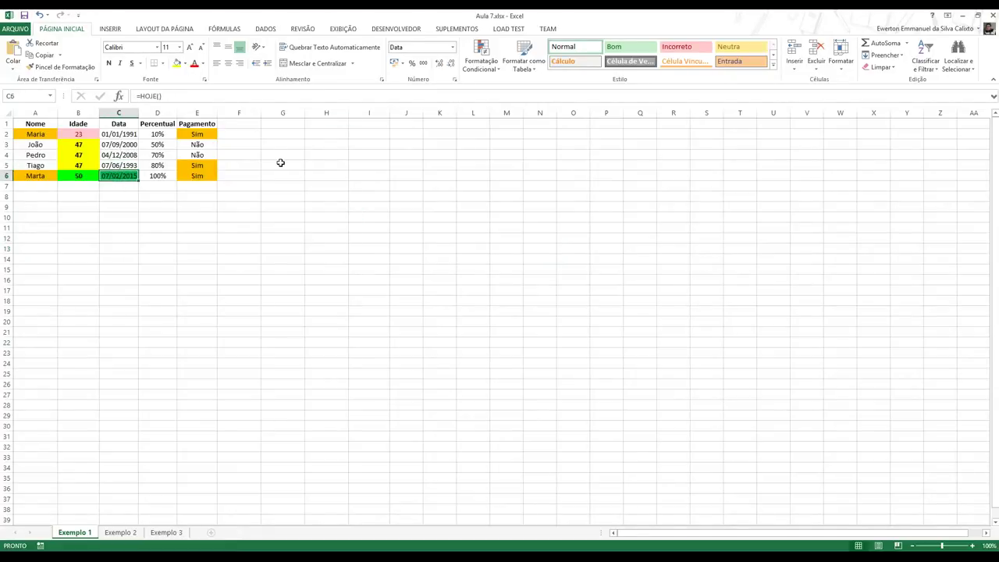
key(Up)
key(Up)
key(Up)
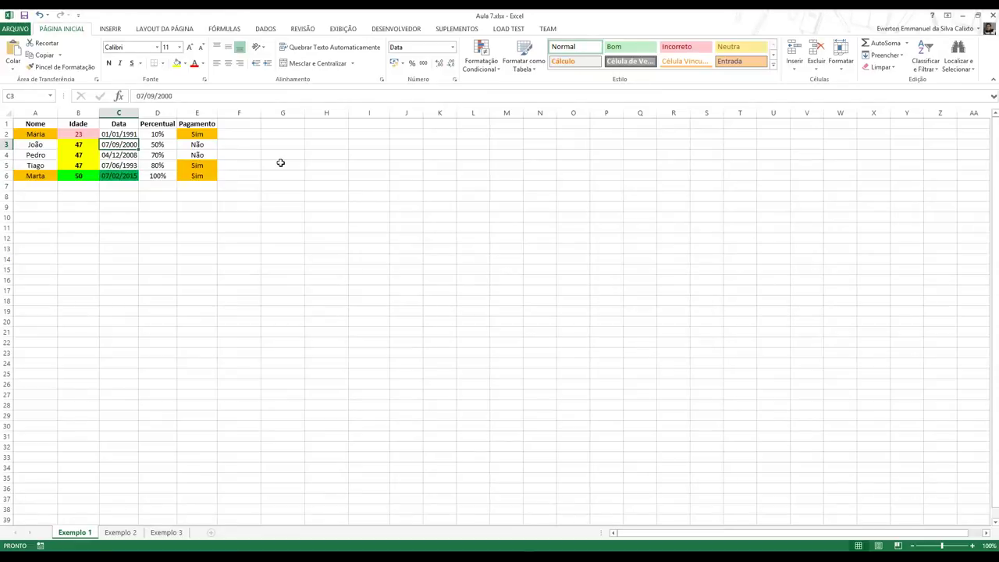
text(07/02)
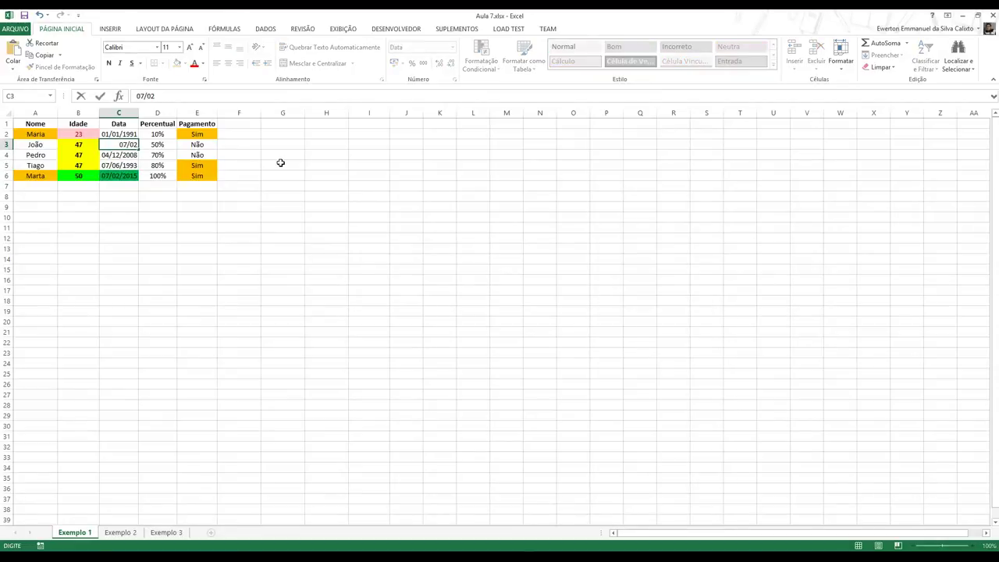
text(/2015)
key(Return)
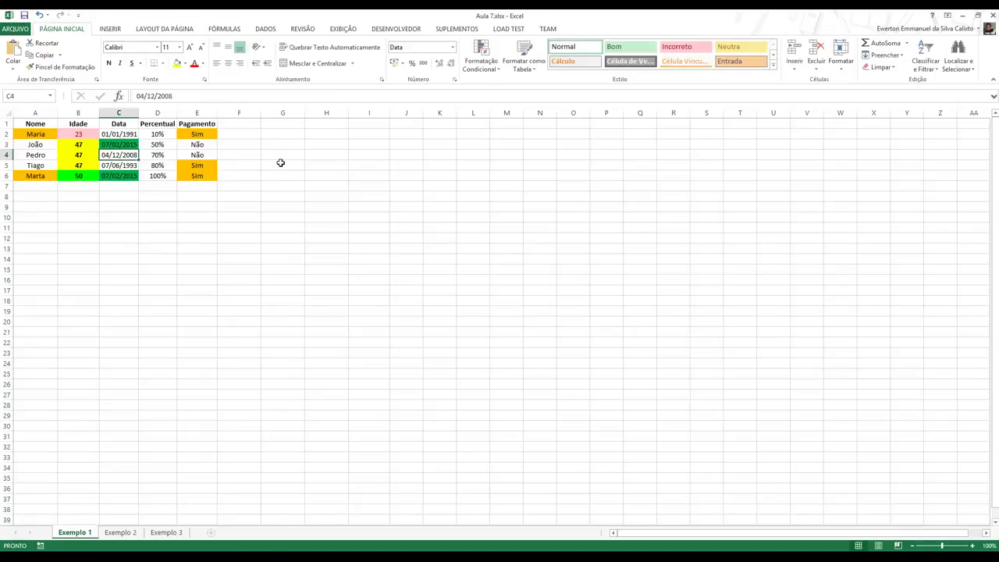
key(Down)
key(Down)
key(Down)
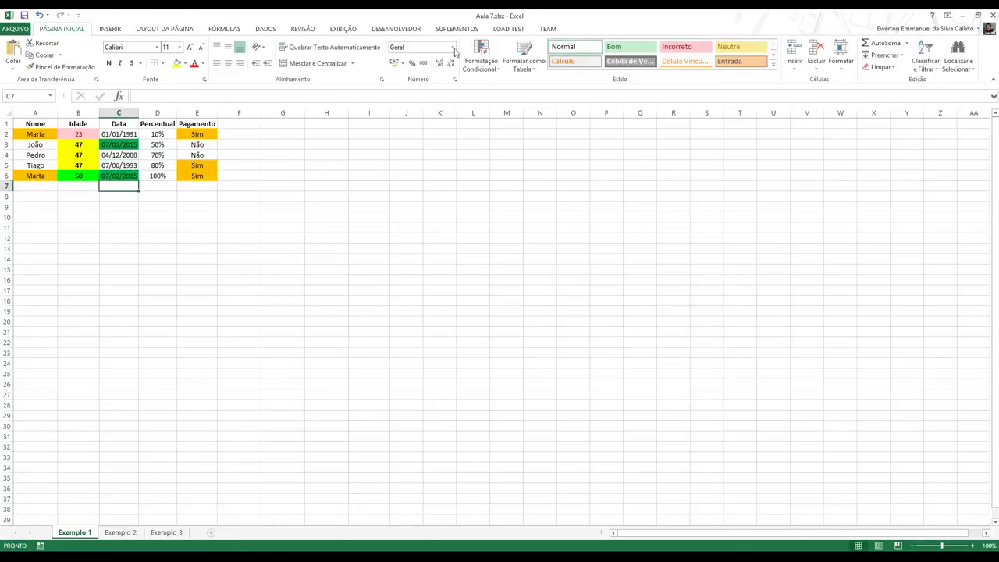
drag(35, 134, 199, 176)
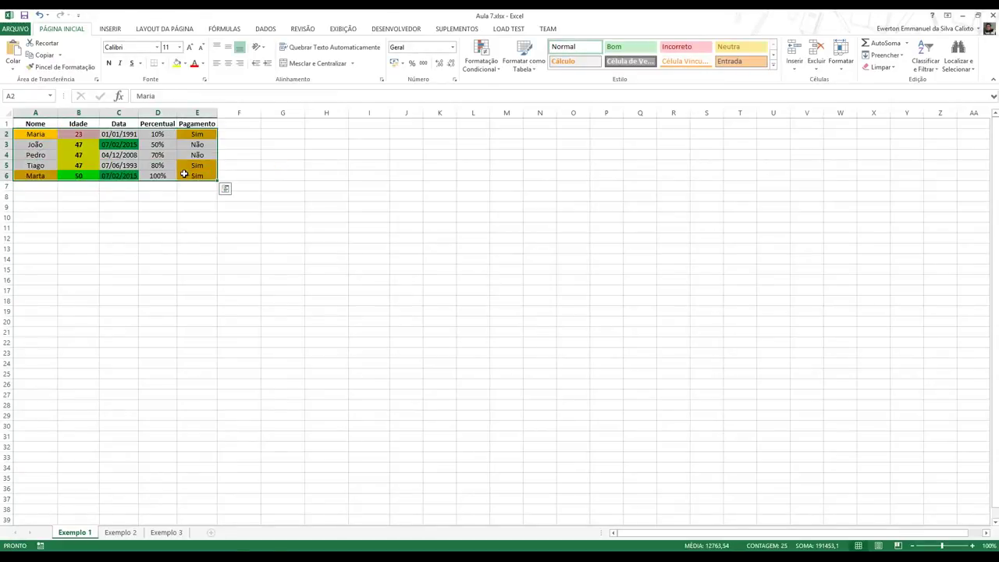
- Cancel a Valores Duplicados rule started on the whole table and select only the ages B2:B6
click(481, 61)
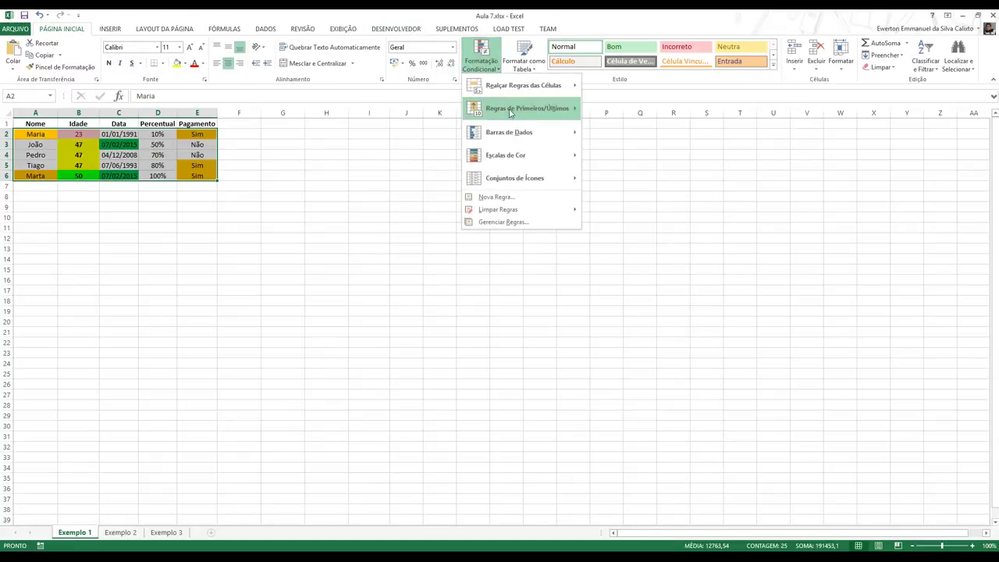
mouse_move(515, 90)
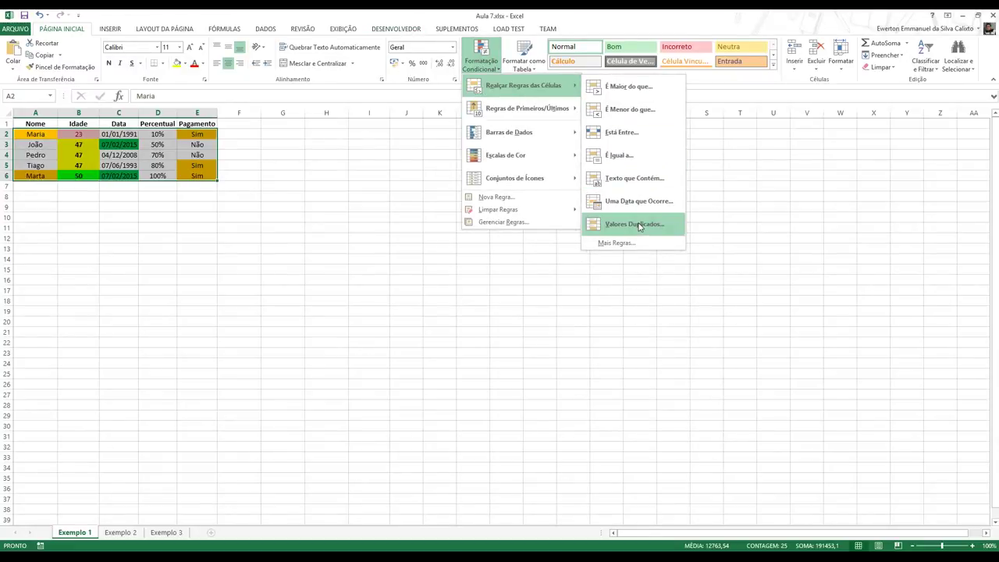
click(638, 224)
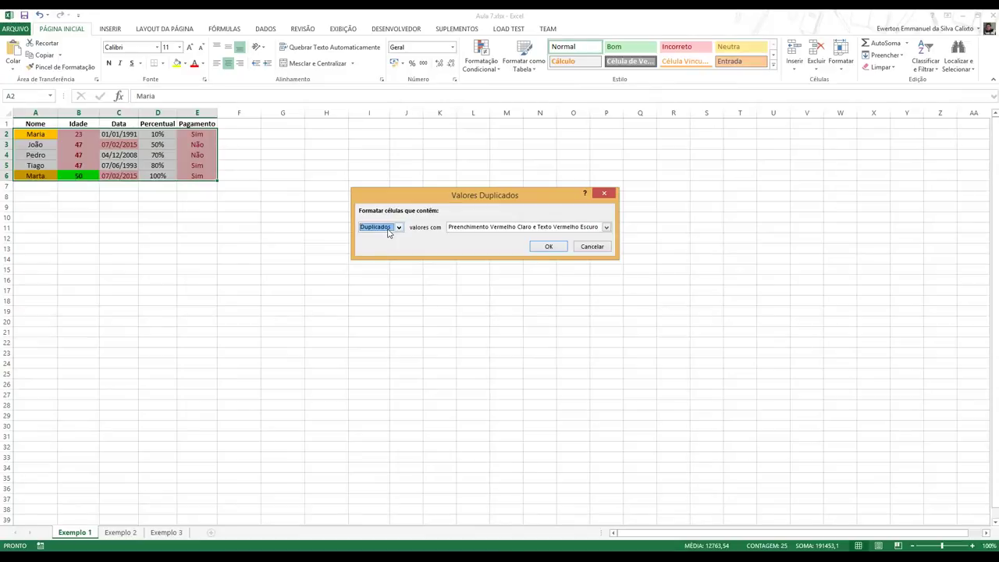
click(388, 230)
click(492, 249)
click(497, 234)
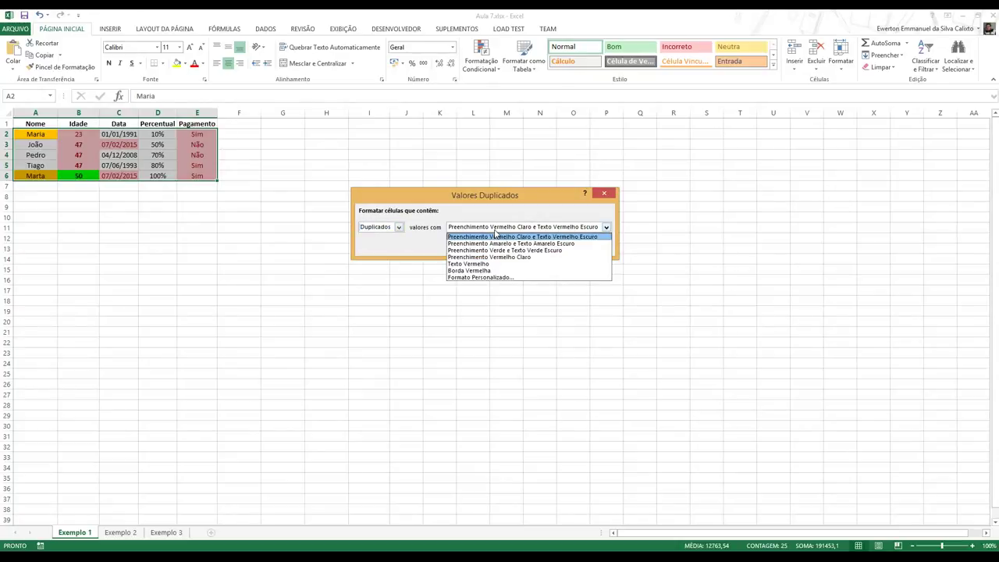
click(588, 237)
click(594, 247)
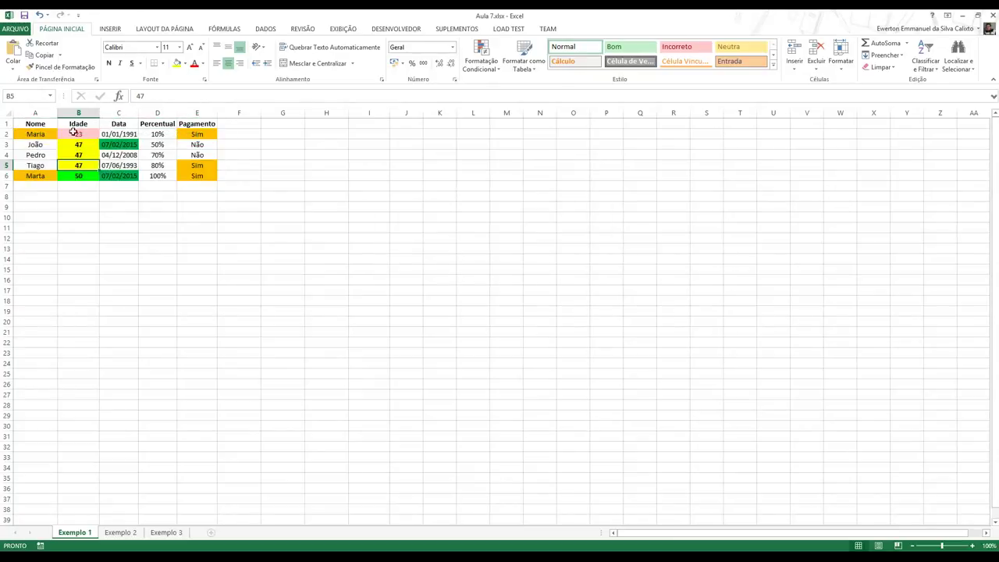
drag(73, 133, 72, 179)
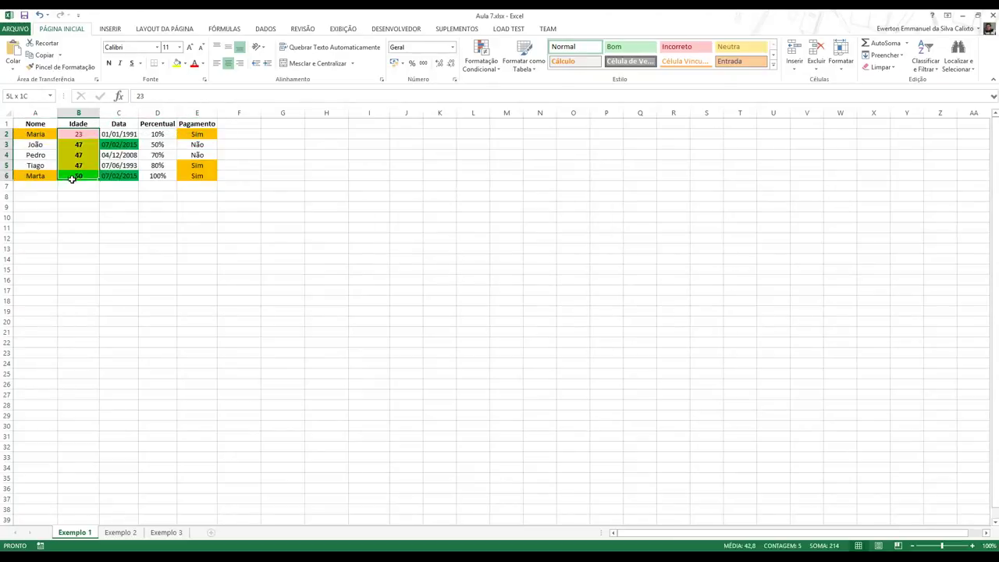
- Apply a Valores Duplicados rule with a custom solid red fill to the ages
click(481, 56)
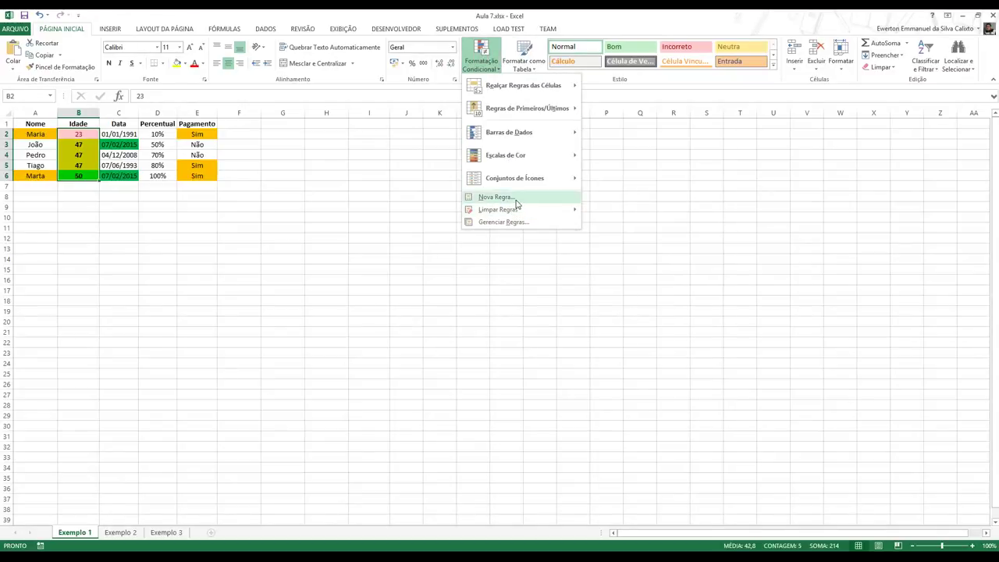
mouse_move(531, 86)
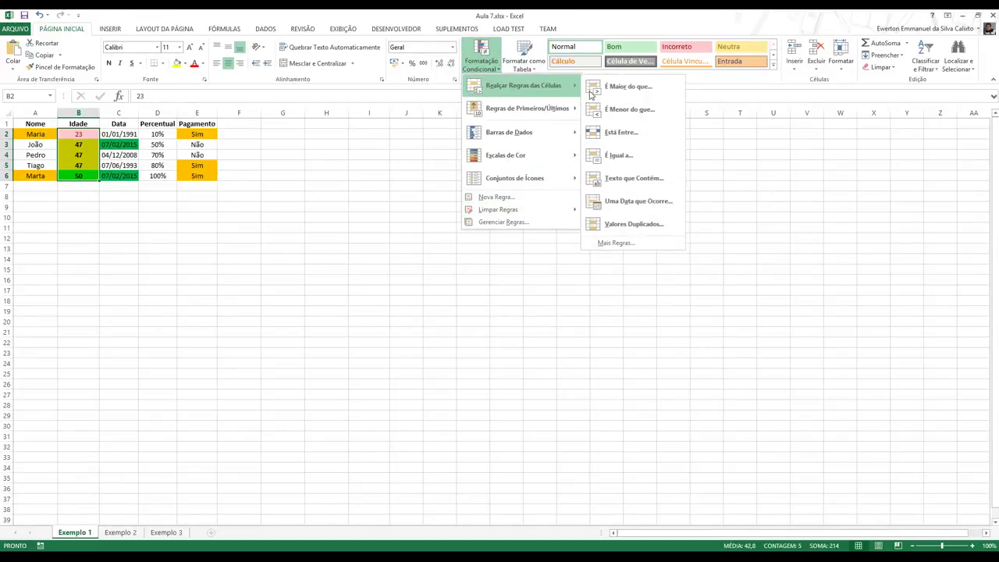
click(630, 224)
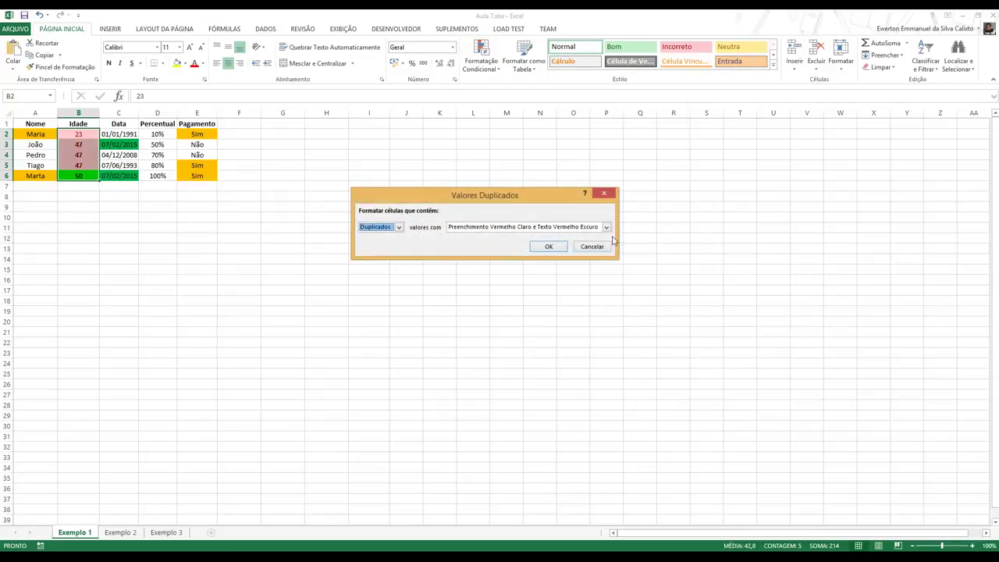
click(533, 228)
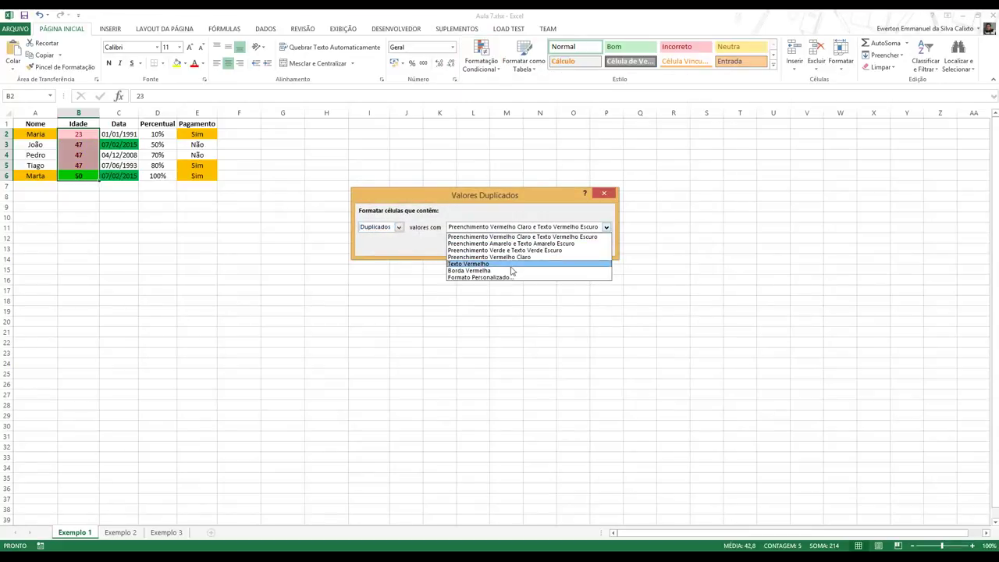
click(509, 278)
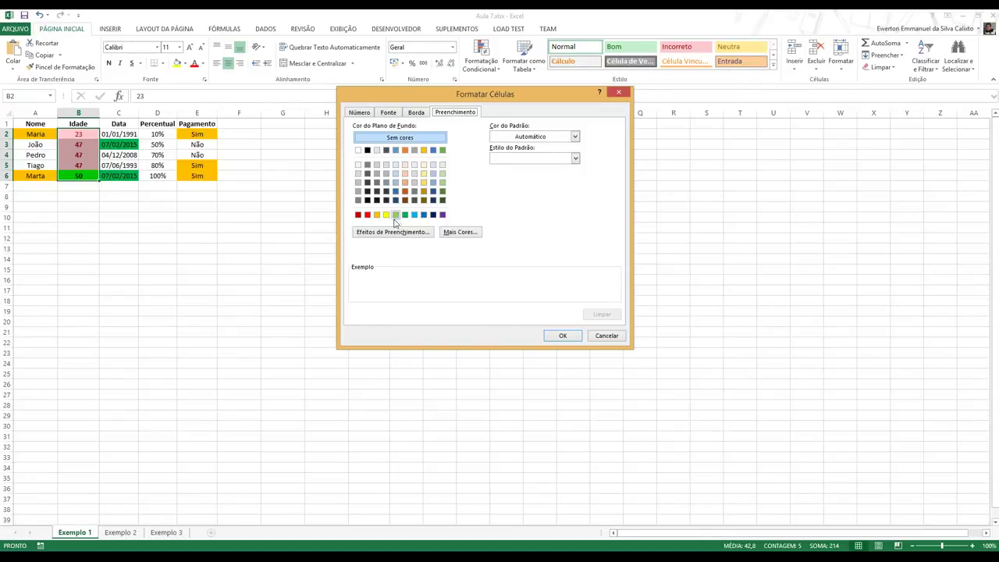
click(369, 218)
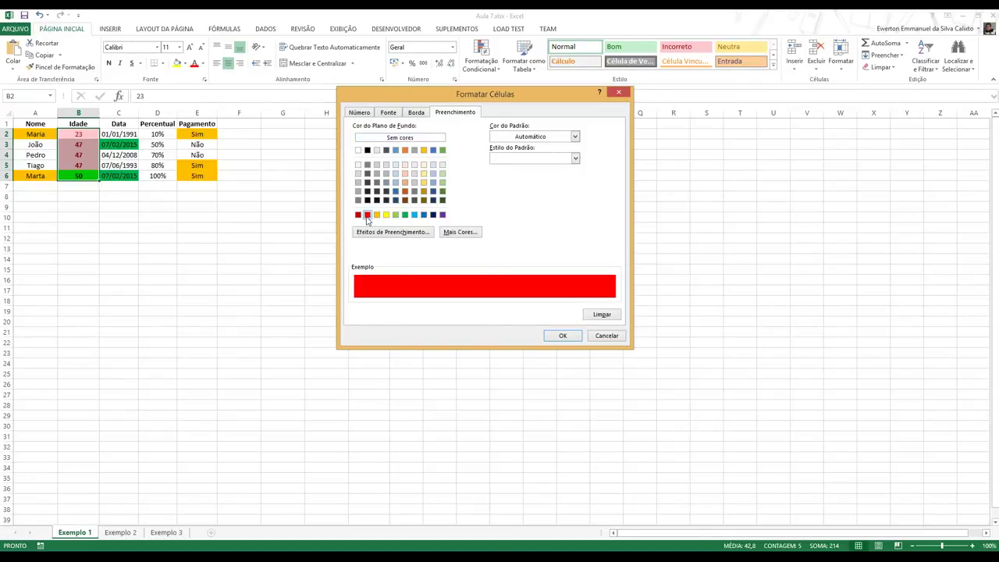
click(558, 338)
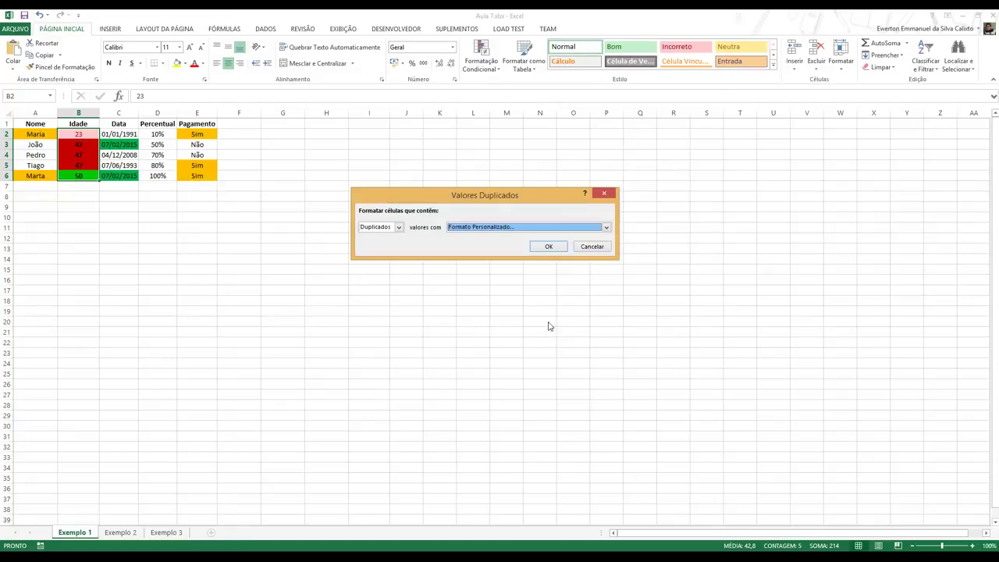
click(546, 246)
click(517, 260)
drag(78, 144, 84, 165)
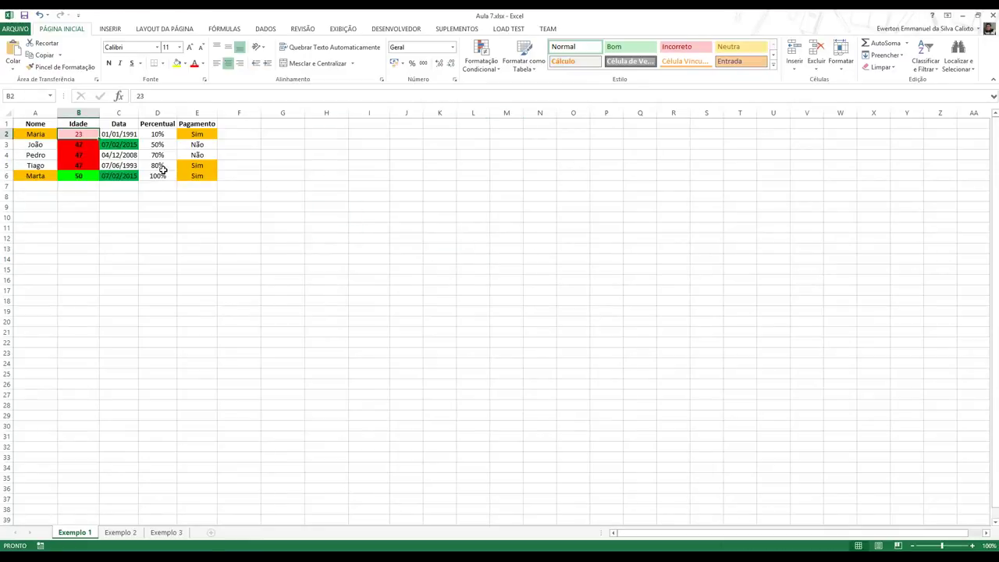
- Enter the ages 10, 11 and 12 in B3, B4 and B5
text(10)
key(Return)
text(11)
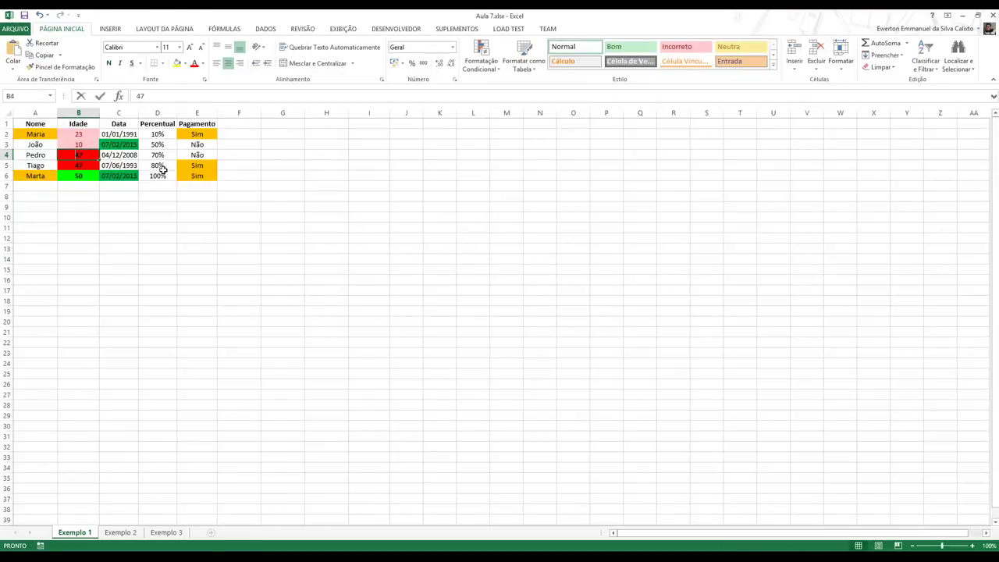
key(Return)
text(2)
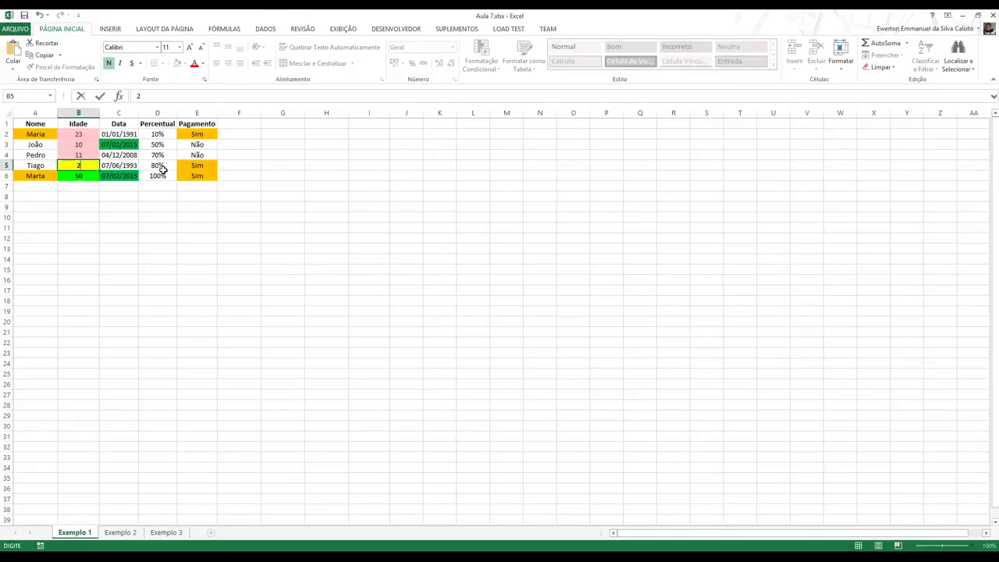
key(Left)
key(Right)
text(12)
key(Return)
- Set B2 and B6 to 10 and paste 10 over B2:B3 so the duplicates turn red
key(Up)
key(Up)
key(Up)
key(Up)
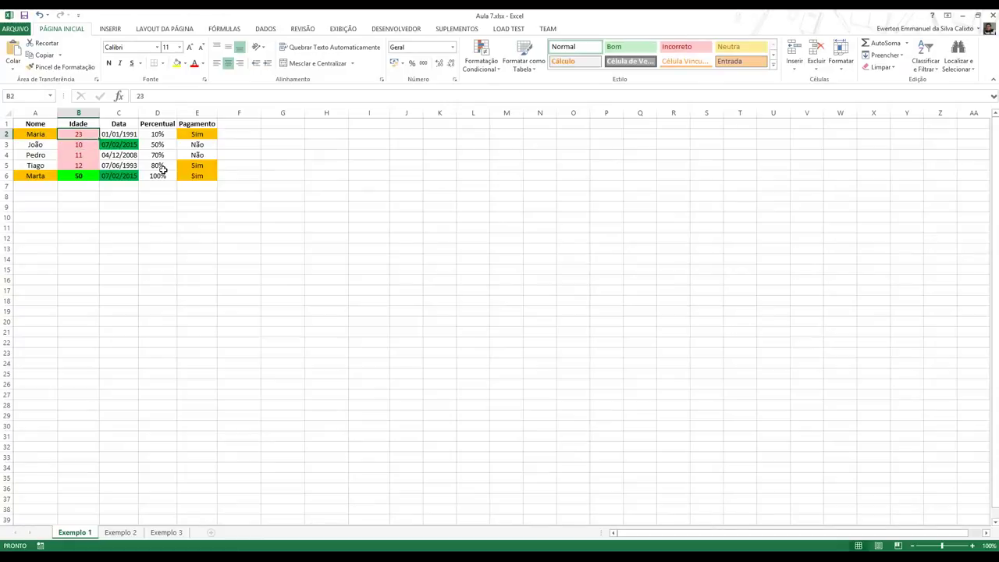
text(10)
key(Return)
key(Down)
key(Down)
key(Down)
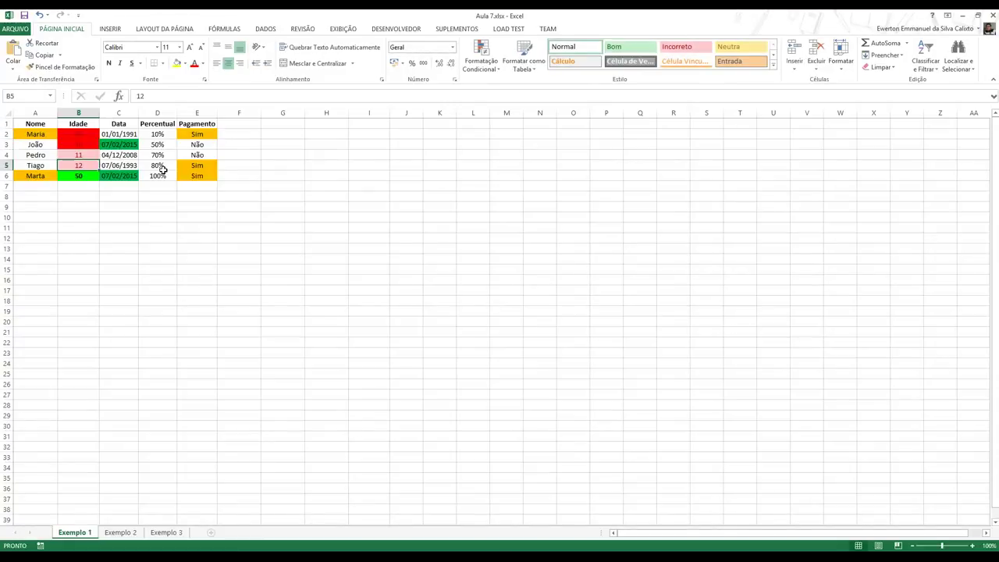
text(10)
key(ctrl+Return)
key(ctrl+c)
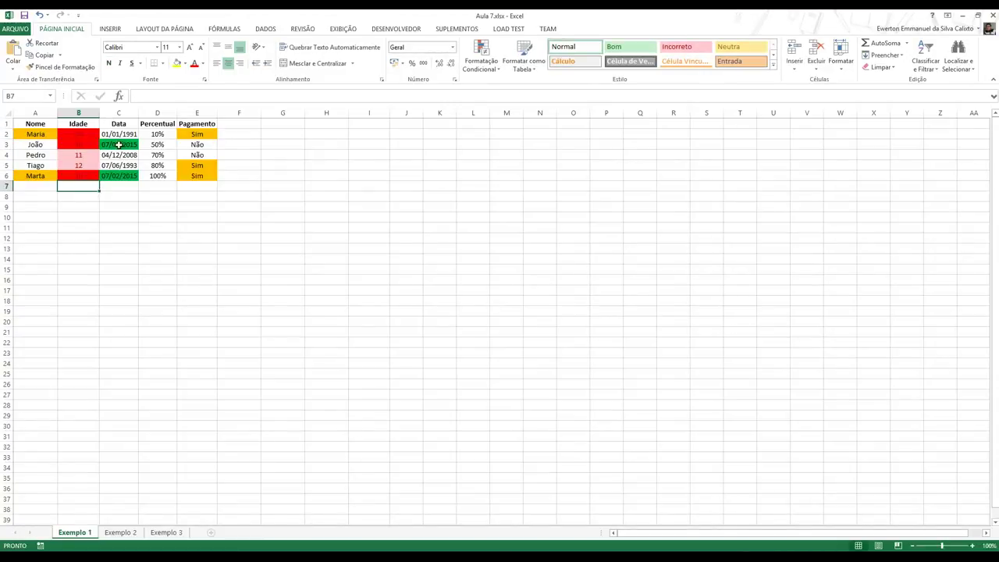
drag(84, 136, 82, 145)
key(ctrl+v)
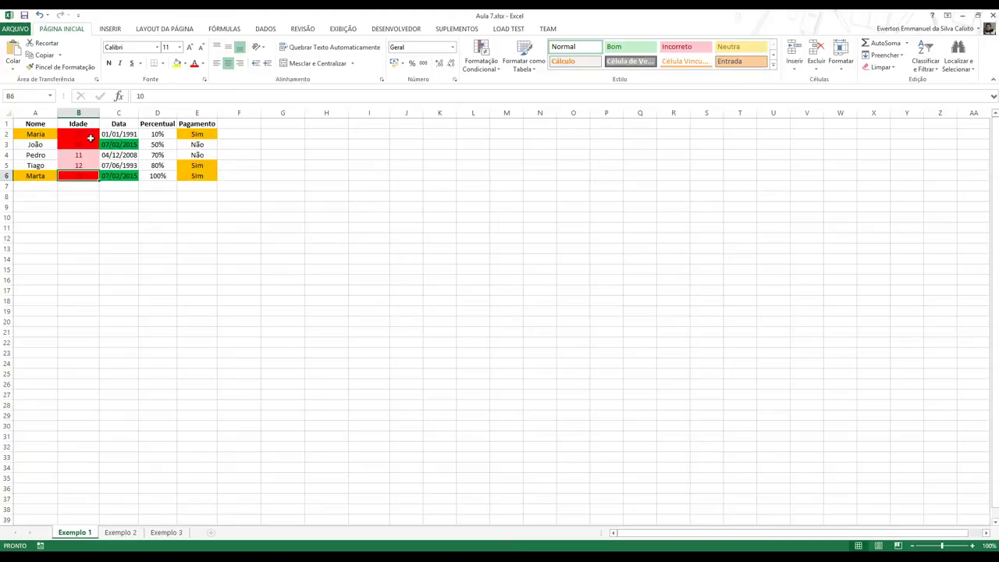
click(89, 184)
click(88, 175)
click(481, 63)
mouse_move(547, 152)
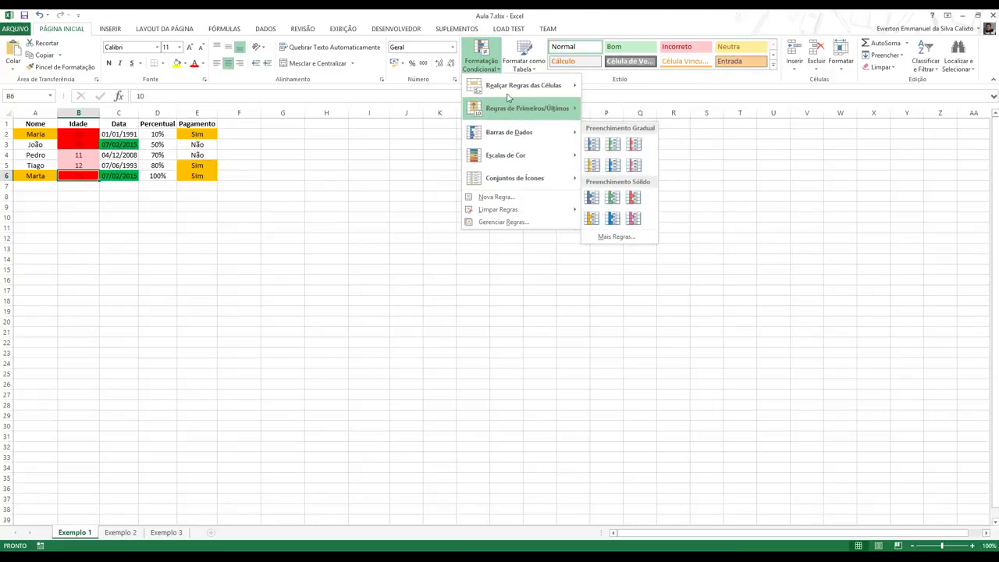
mouse_move(516, 87)
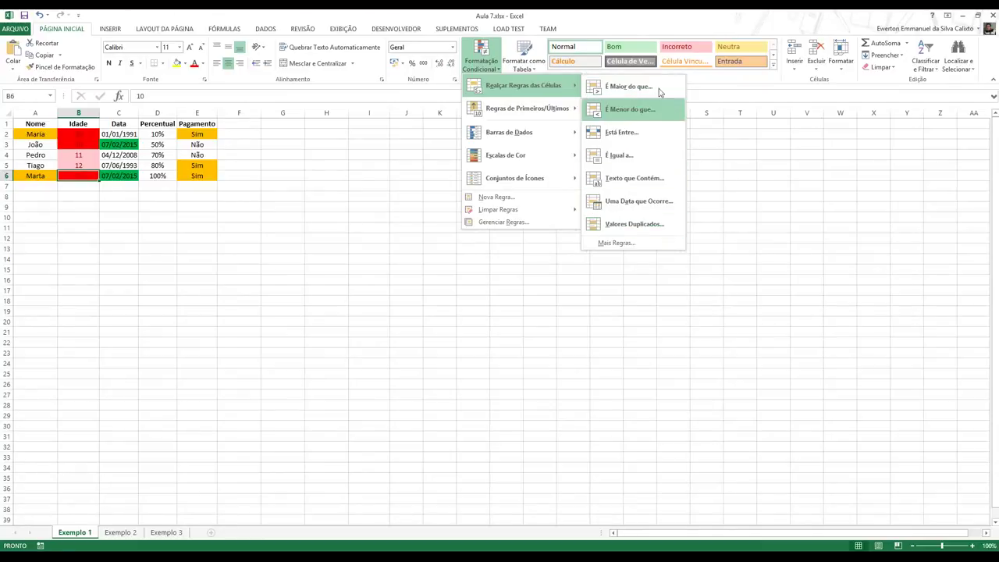
mouse_move(562, 122)
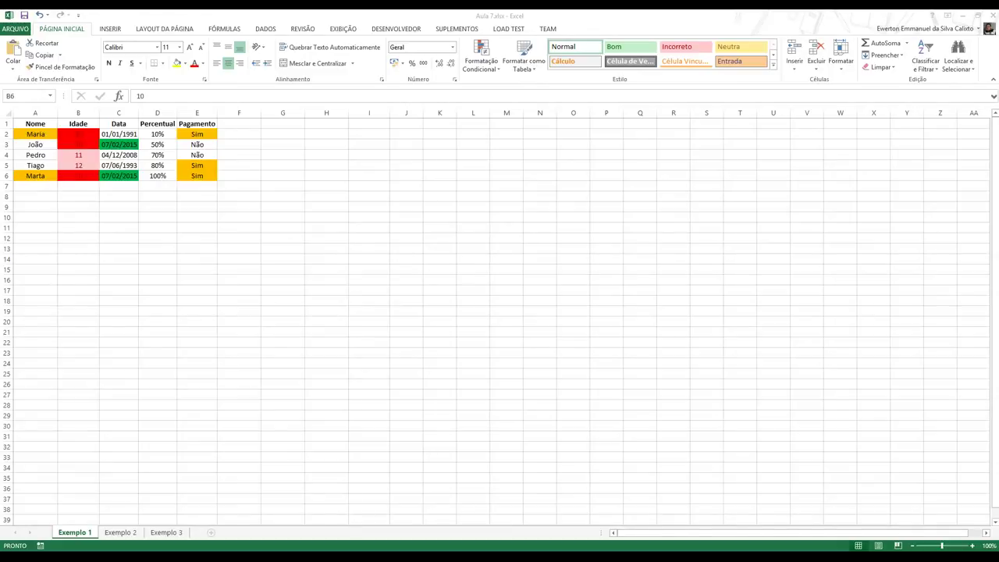
click(473, 63)
mouse_move(490, 113)
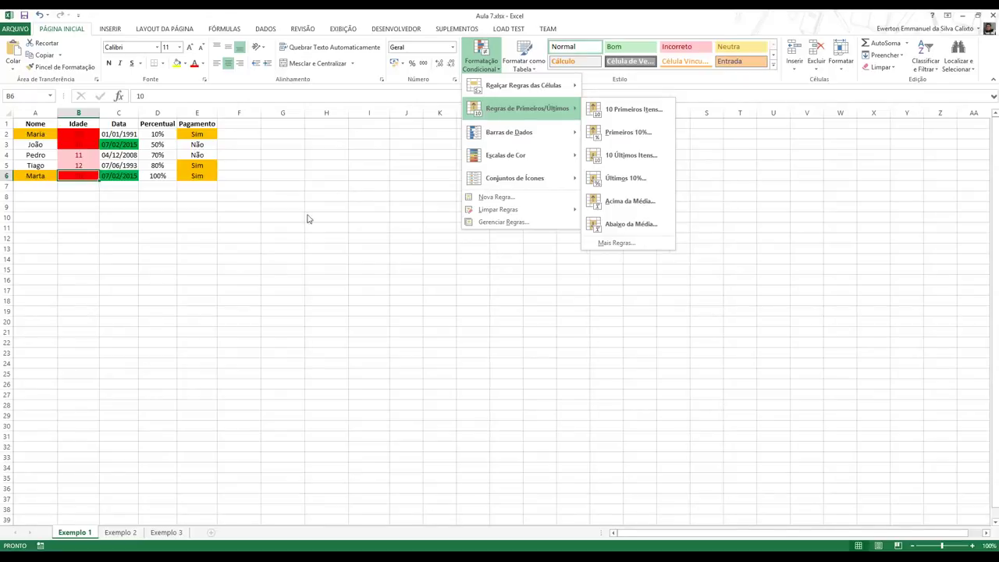
click(279, 223)
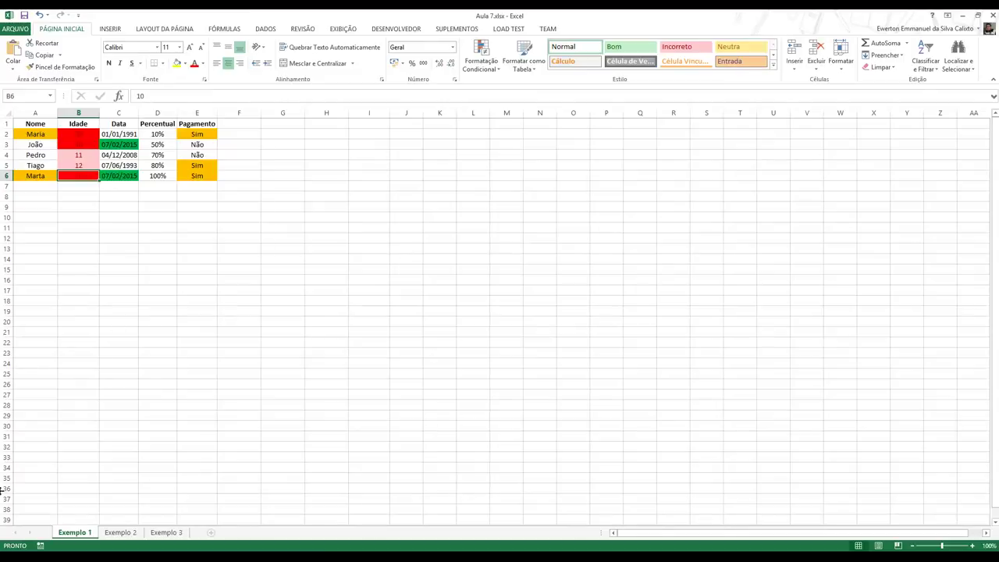
- Switch to sheet Exemplo 2 and delete the empty first row above the table
click(125, 532)
click(279, 435)
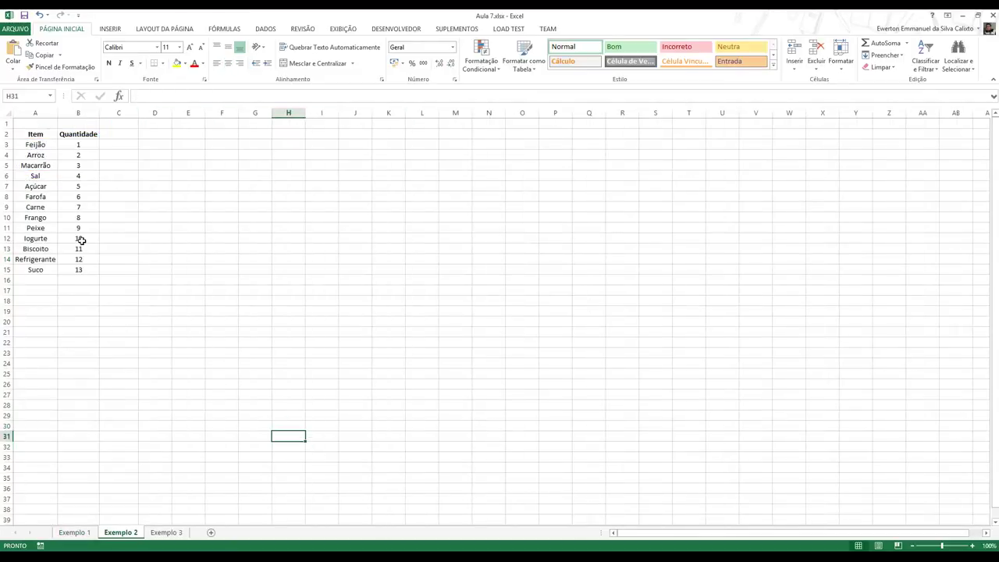
click(4, 123)
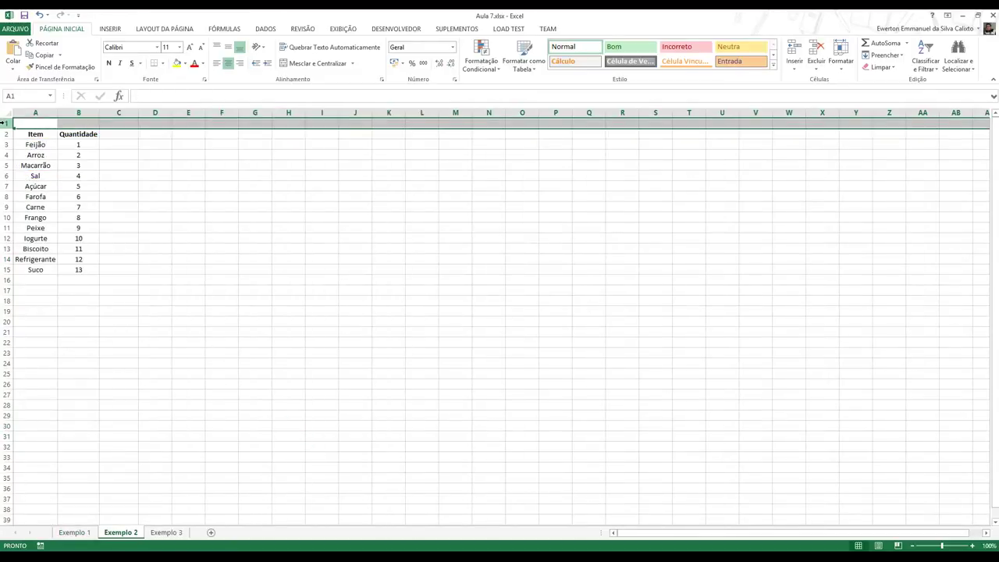
right_click(5, 123)
click(31, 208)
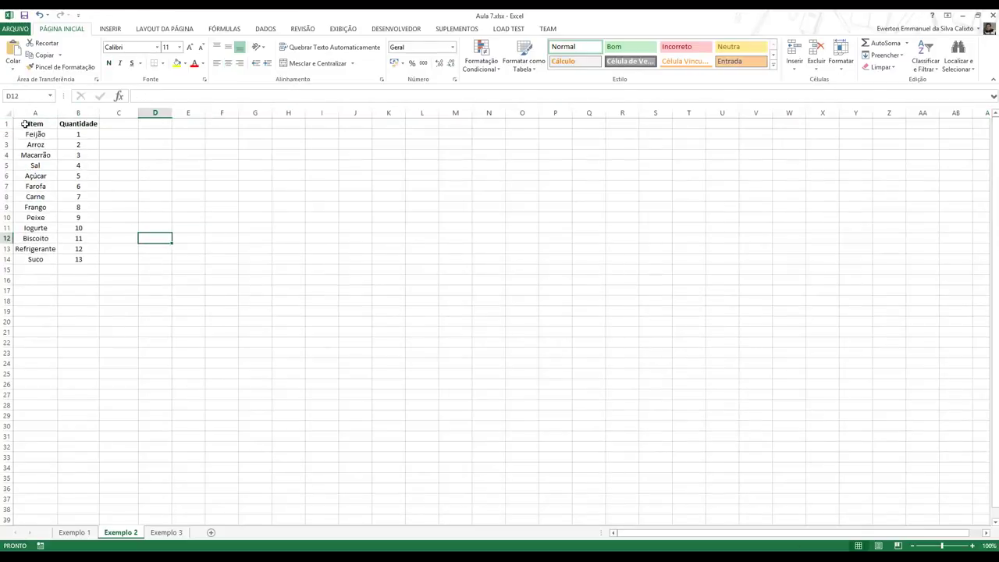
- Select the Item and Quantidade table A1:B14 and open the Formatação Condicional menu
drag(31, 134, 36, 226)
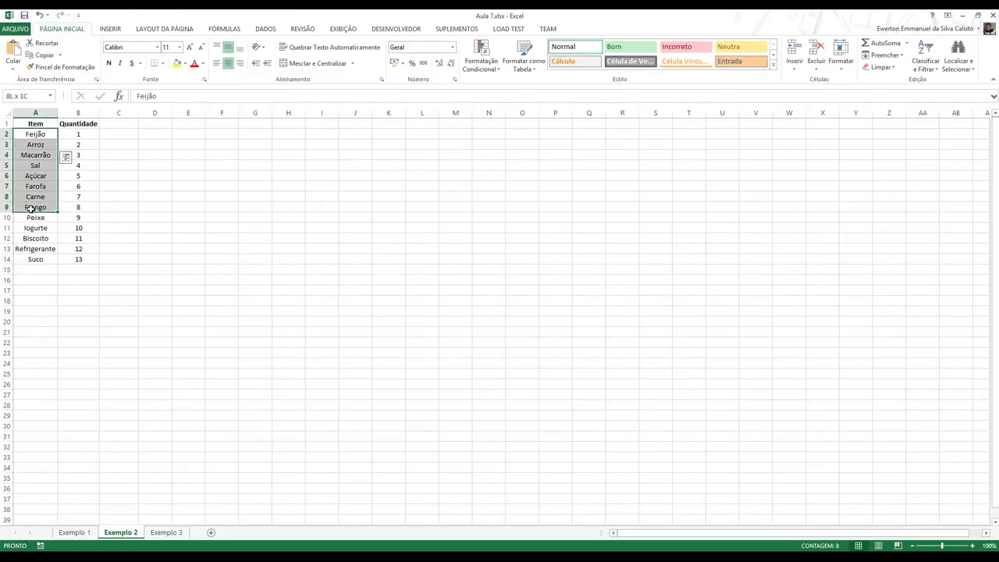
click(78, 124)
drag(78, 136, 78, 259)
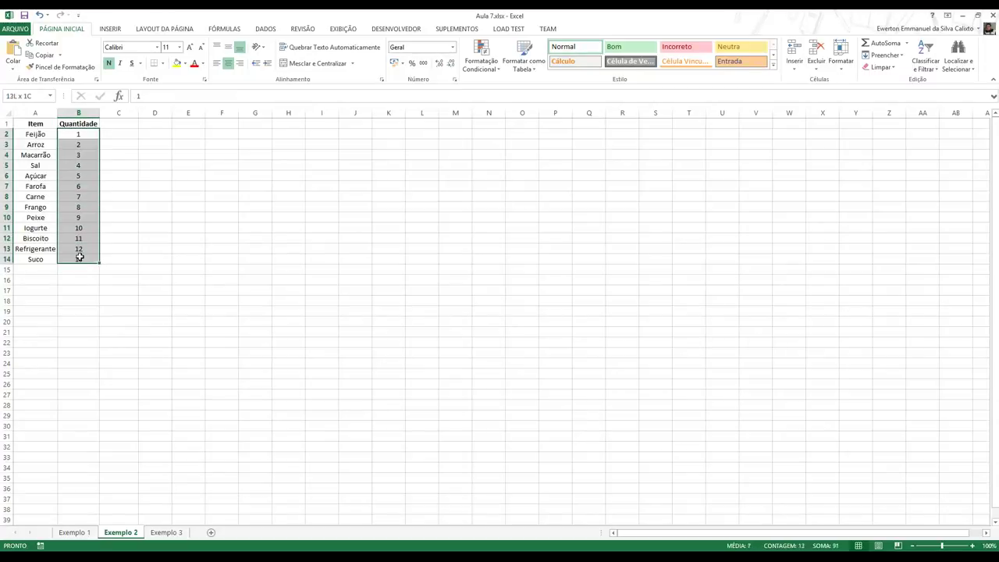
drag(91, 134, 87, 258)
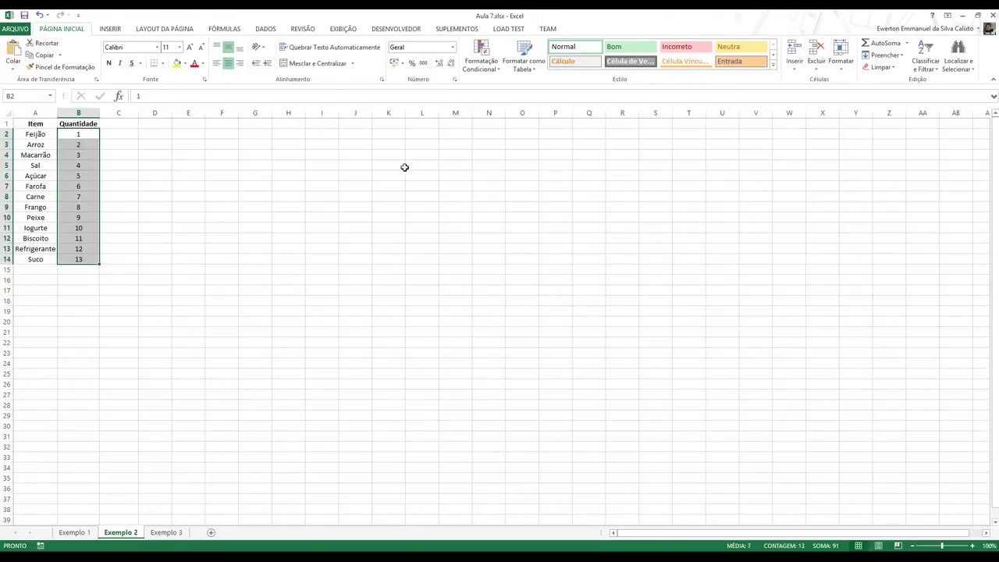
click(482, 67)
key(Escape)
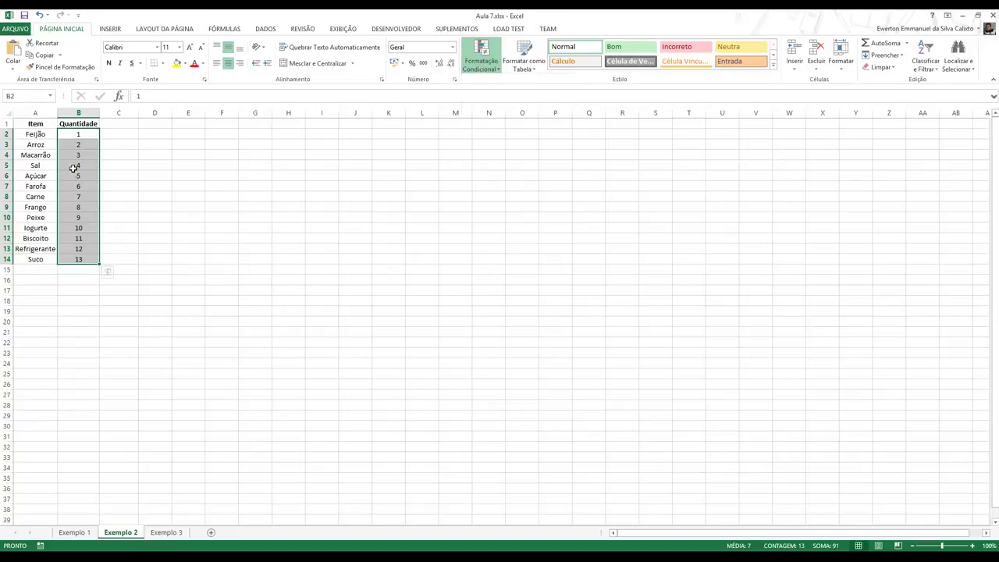
click(34, 134)
key(Up)
shift+click(78, 258)
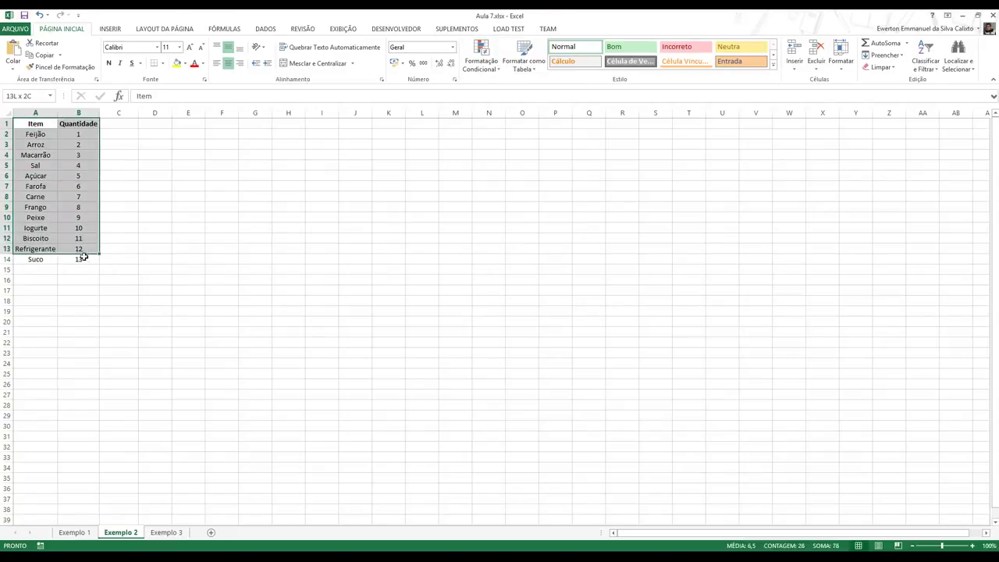
click(481, 67)
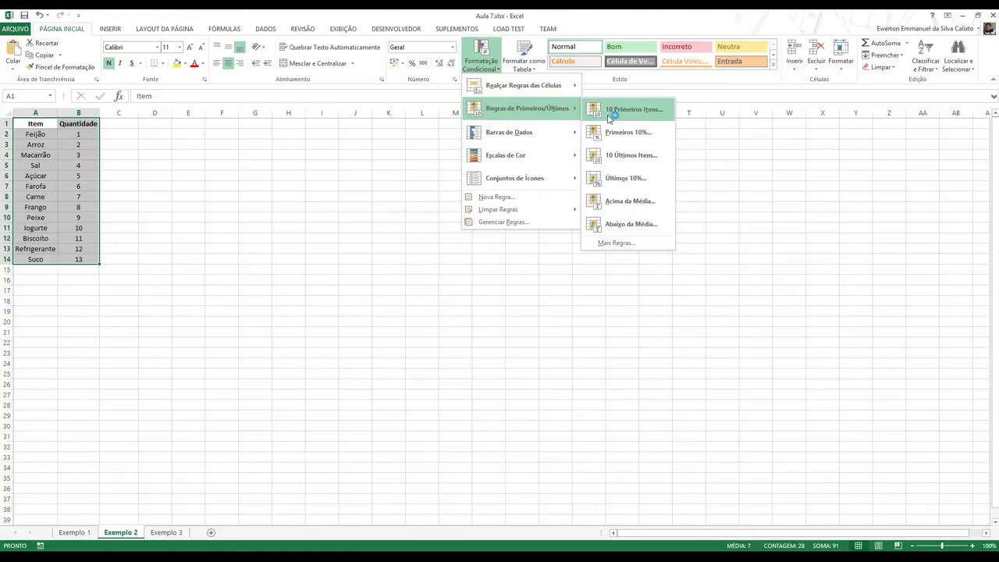
- Start a 10 Primeiros Itens rule and set the item count to 12
click(609, 118)
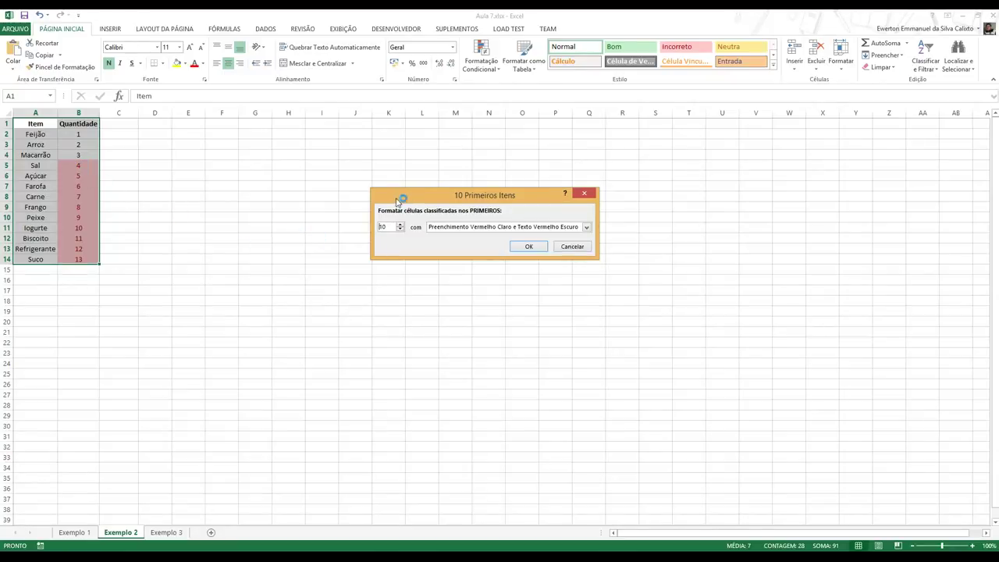
drag(399, 201, 353, 202)
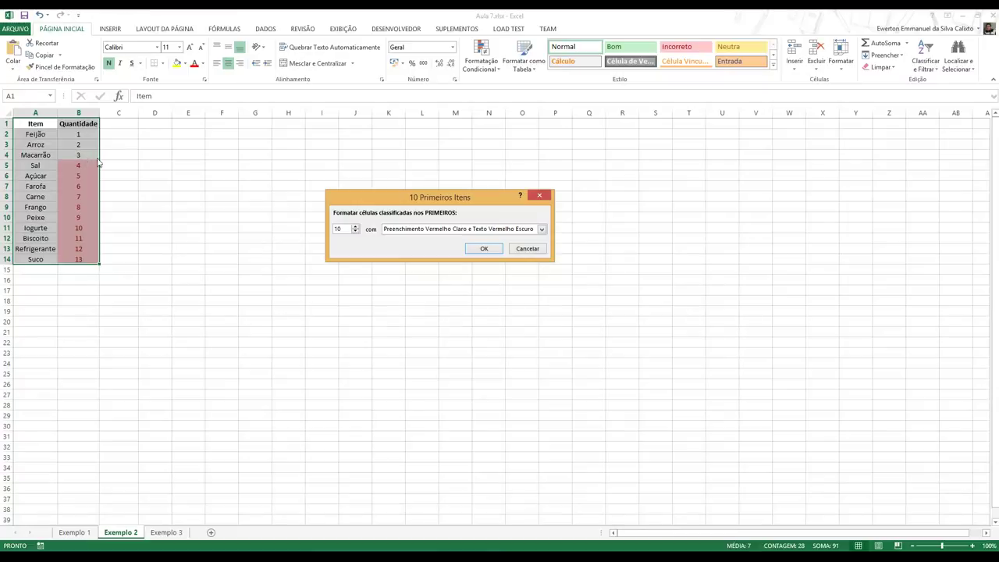
drag(344, 230, 326, 235)
text(5)
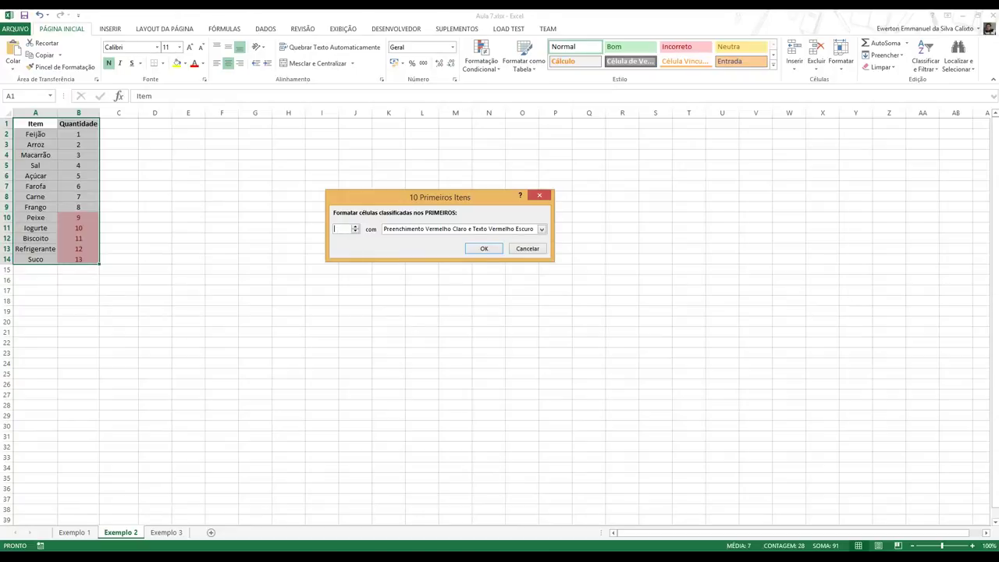
text(3)
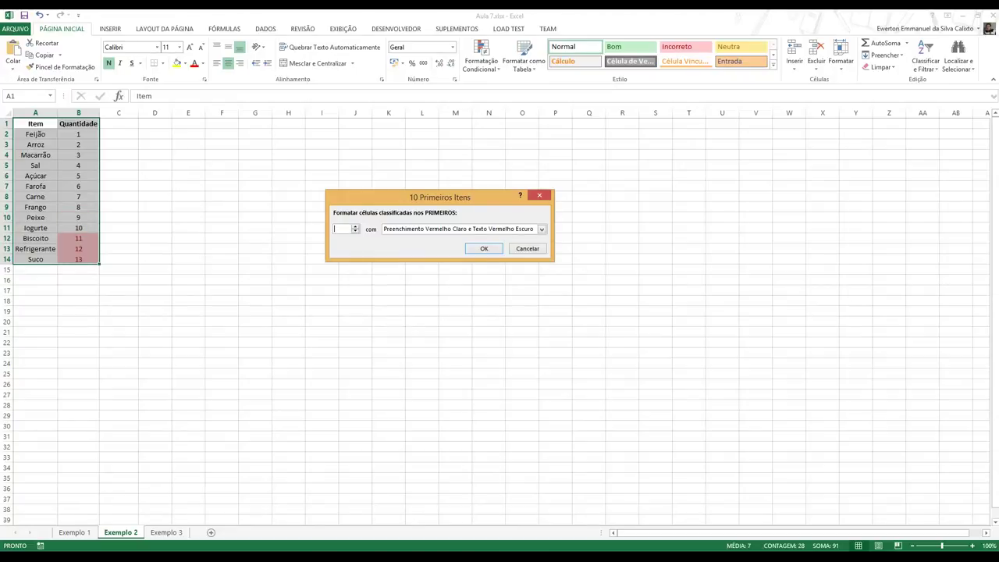
text(2)
key(BackSpace)
text(1)
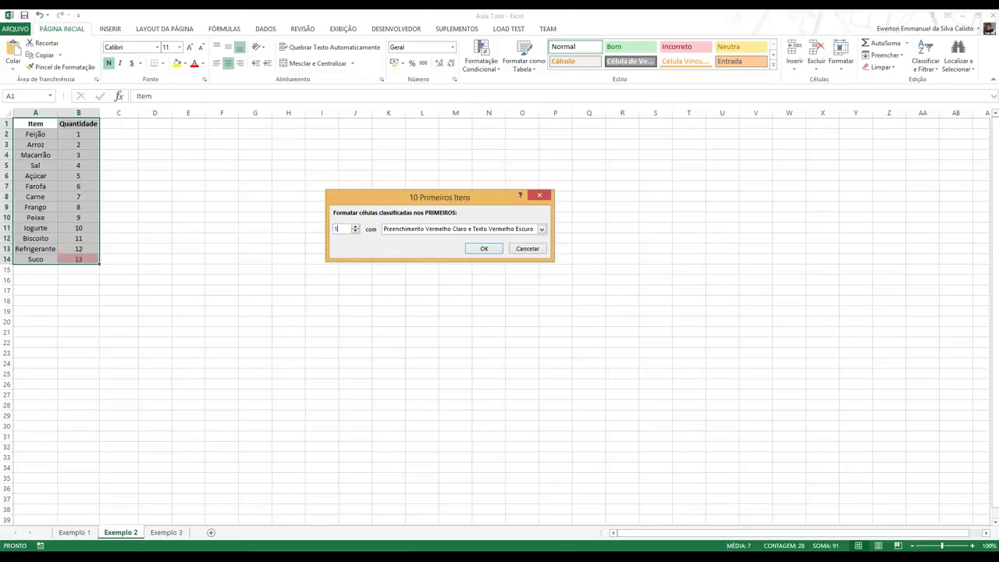
text(5)
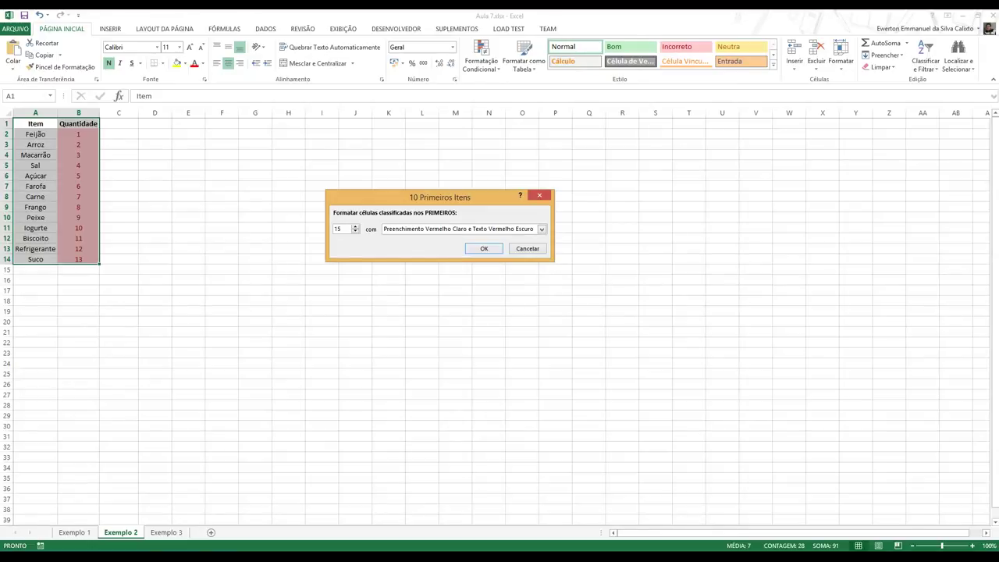
key(BackSpace)
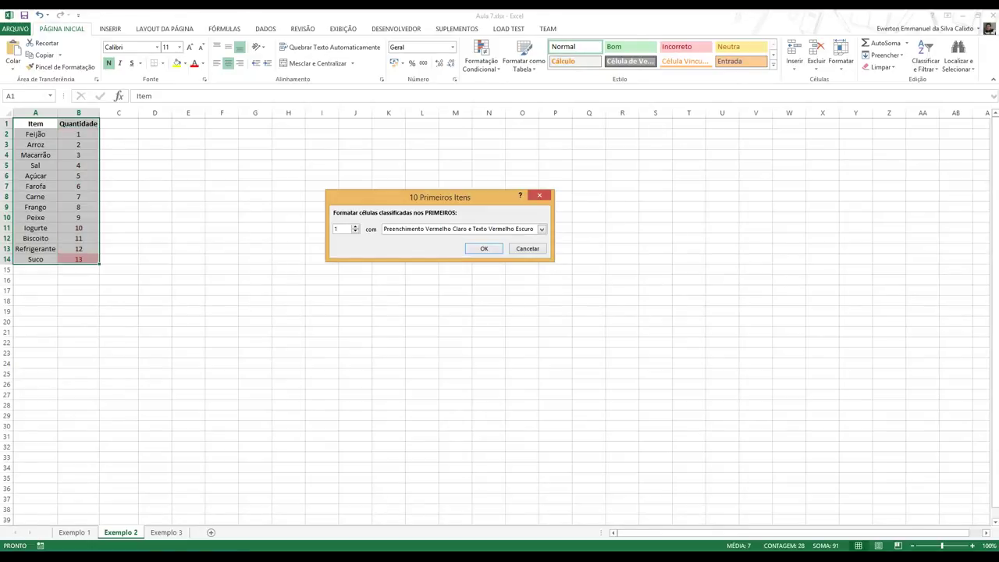
text(2)
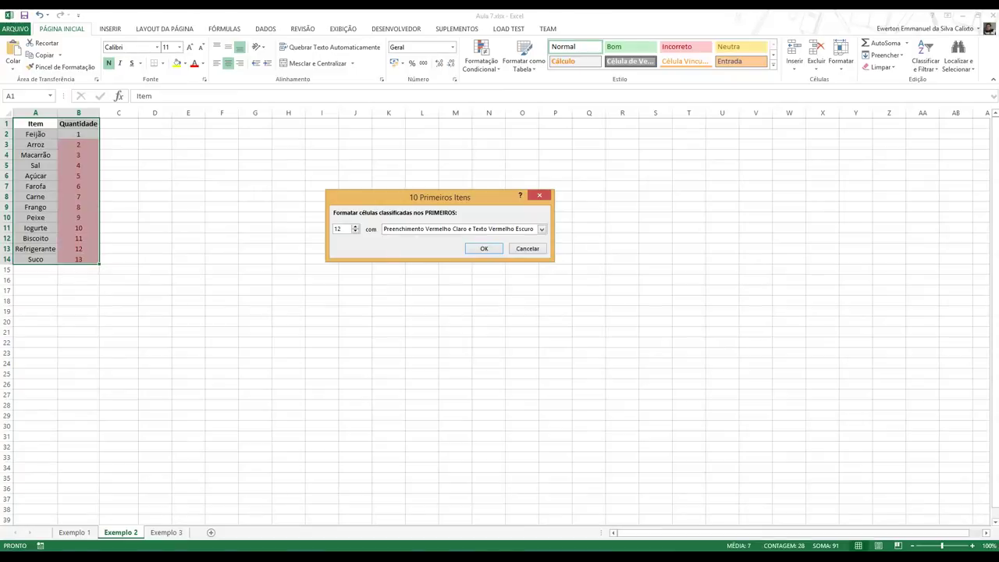
- Choose Preenchimento Verde e Texto Verde Escuro and apply the top-12 rule
click(398, 229)
click(403, 244)
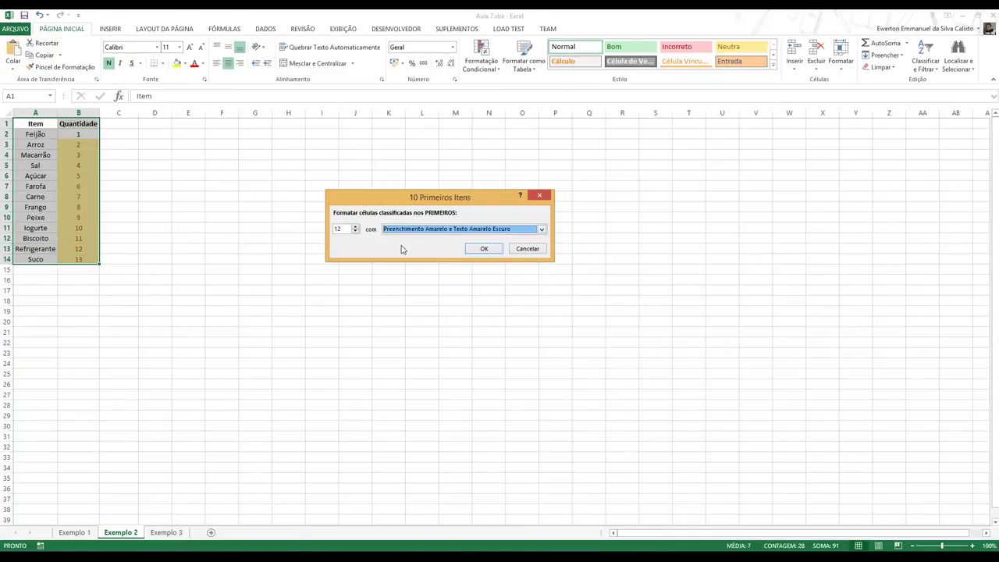
click(402, 229)
click(439, 256)
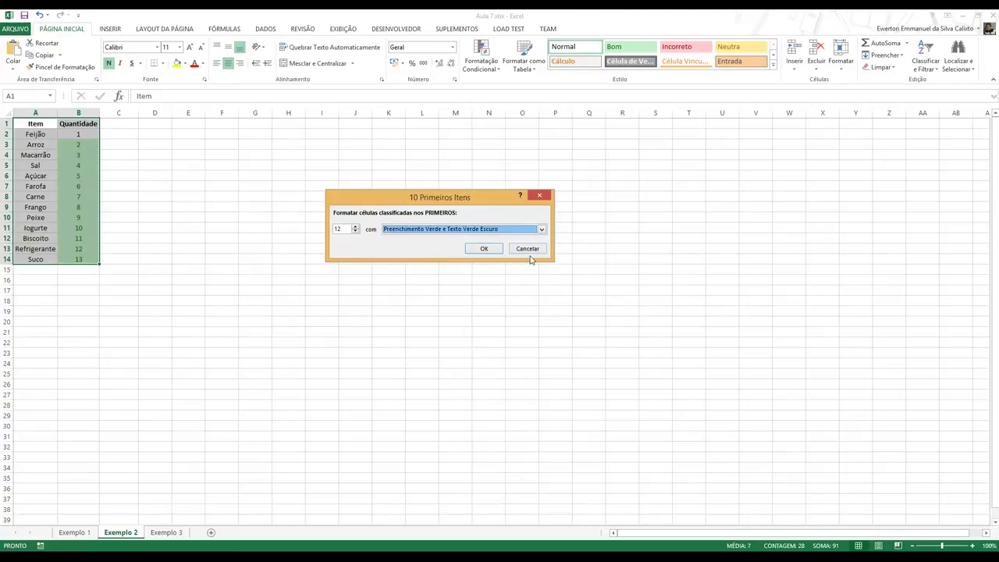
click(485, 249)
click(482, 261)
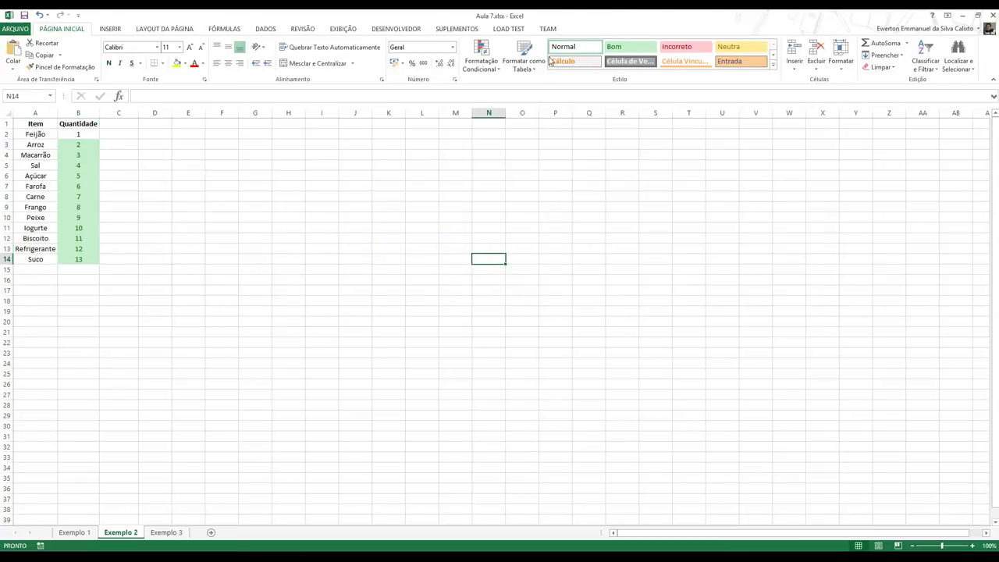
click(482, 69)
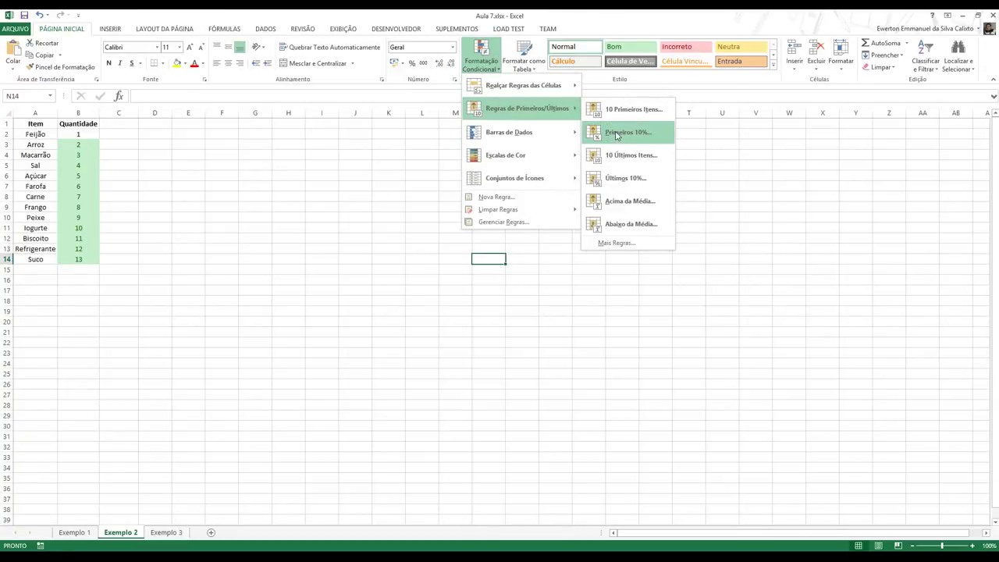
click(265, 222)
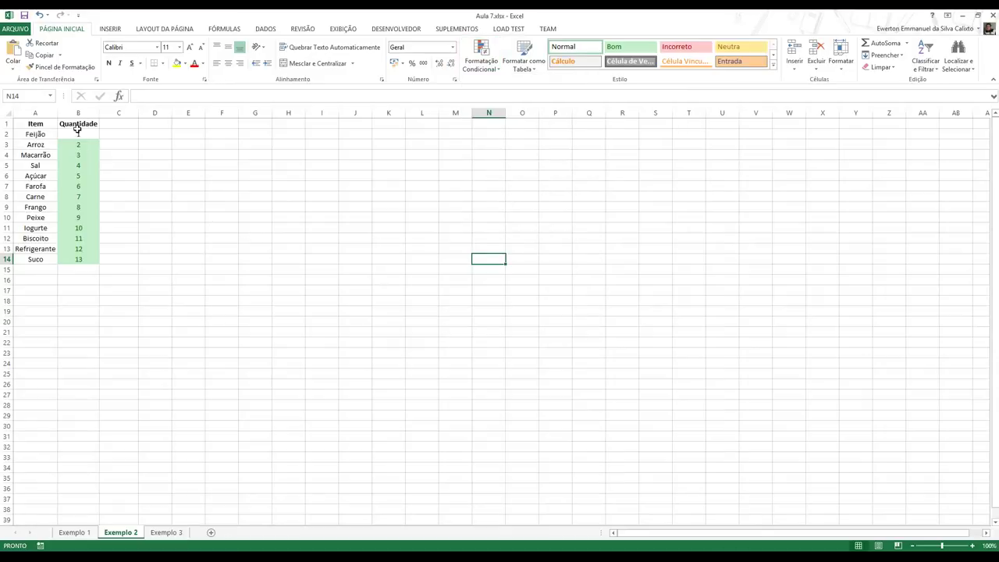
drag(78, 134, 78, 259)
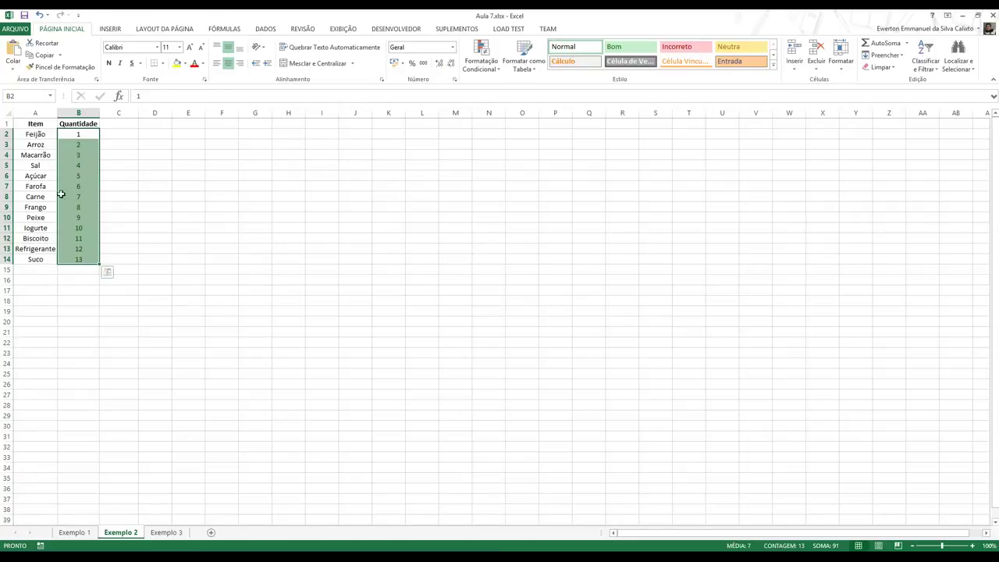
click(68, 260)
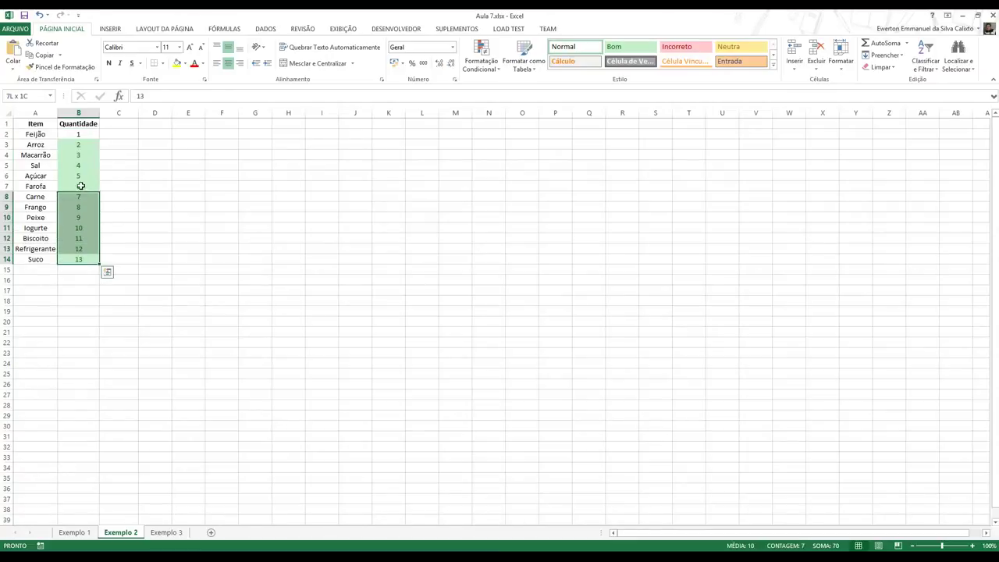
drag(67, 259, 78, 134)
click(75, 187)
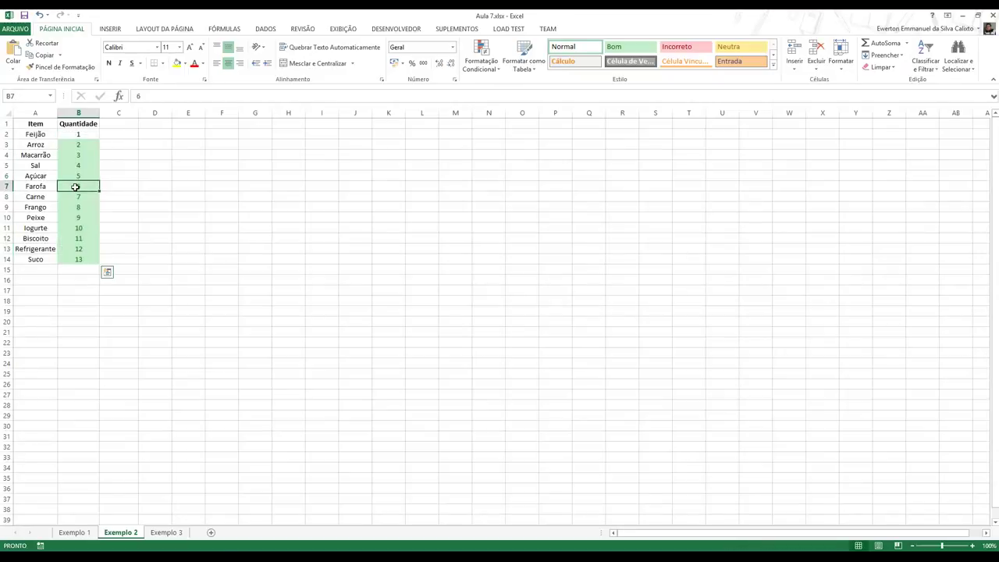
drag(74, 187, 80, 260)
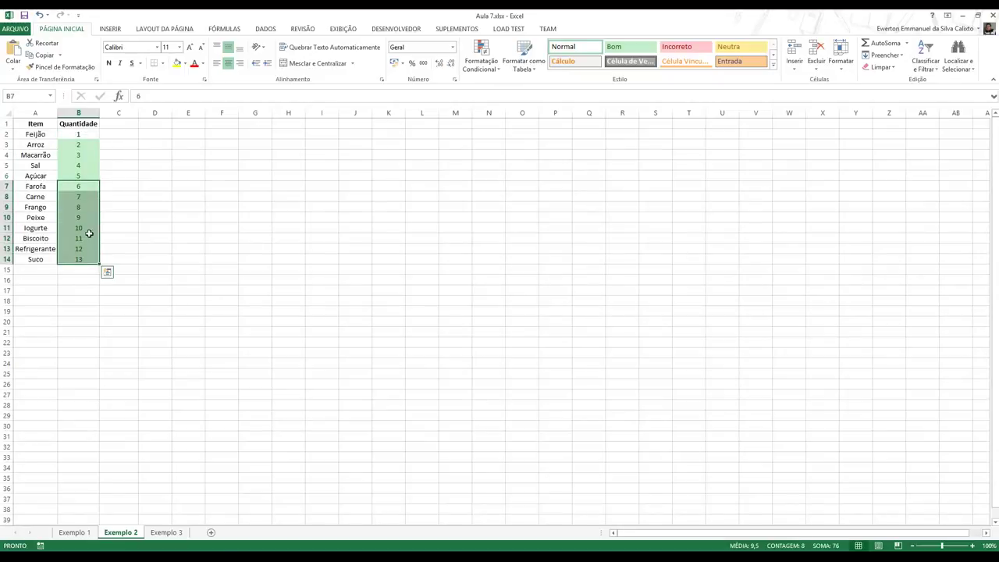
drag(83, 134, 77, 261)
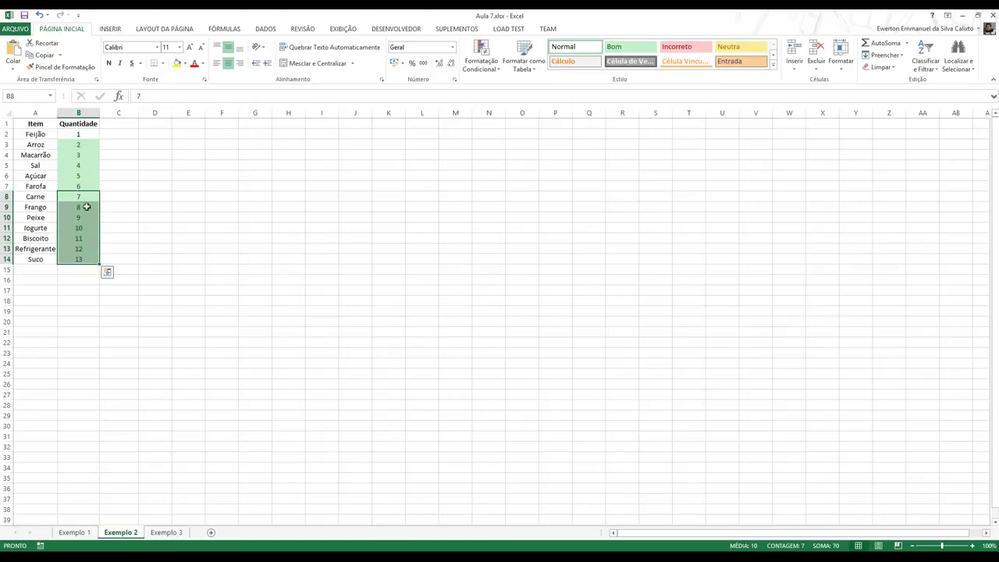
click(81, 133)
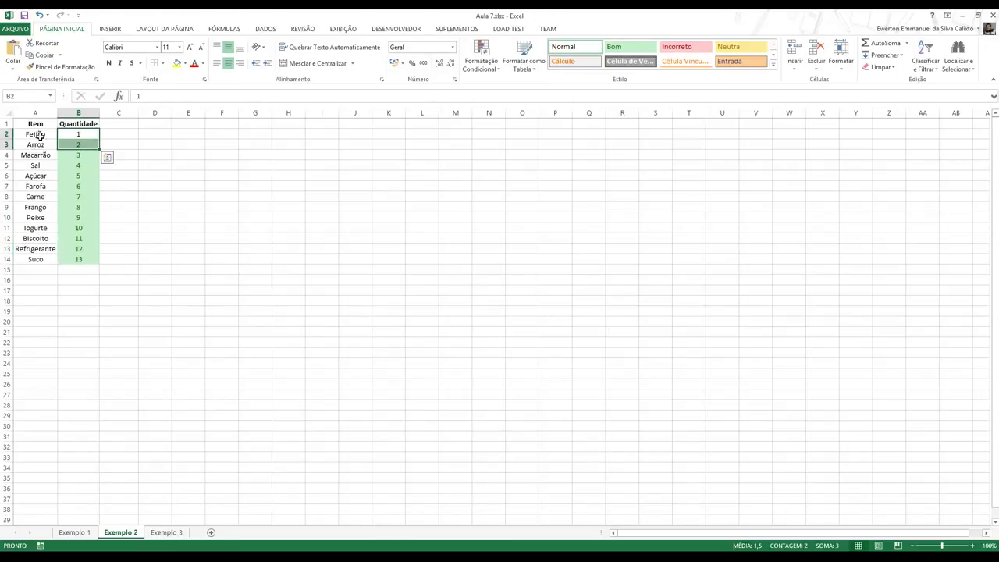
drag(35, 125, 88, 257)
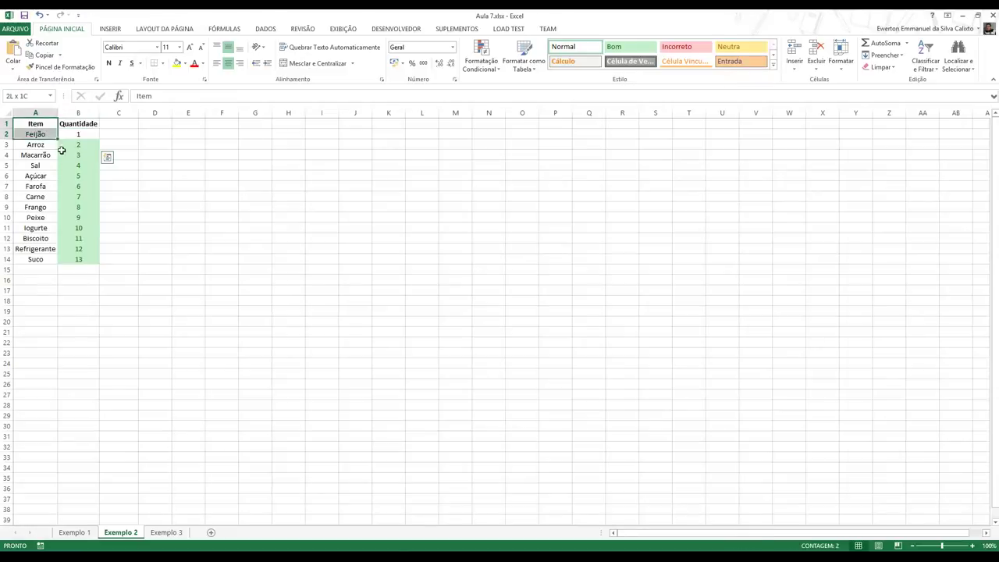
- Add a Primeiros 10% rule set to 50%, giving quantities 8–13 light red fill with dark red text
click(481, 59)
mouse_move(528, 107)
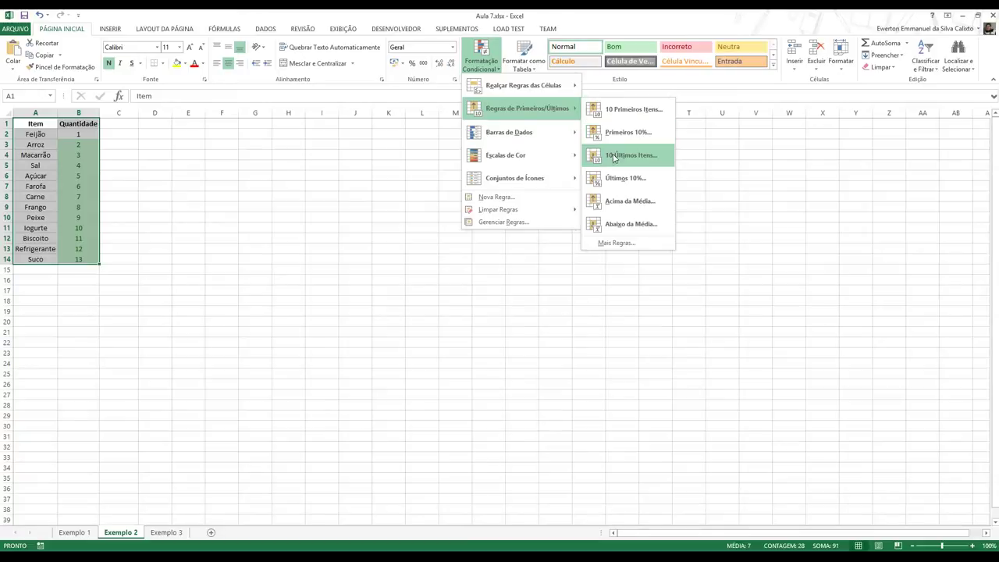
click(615, 137)
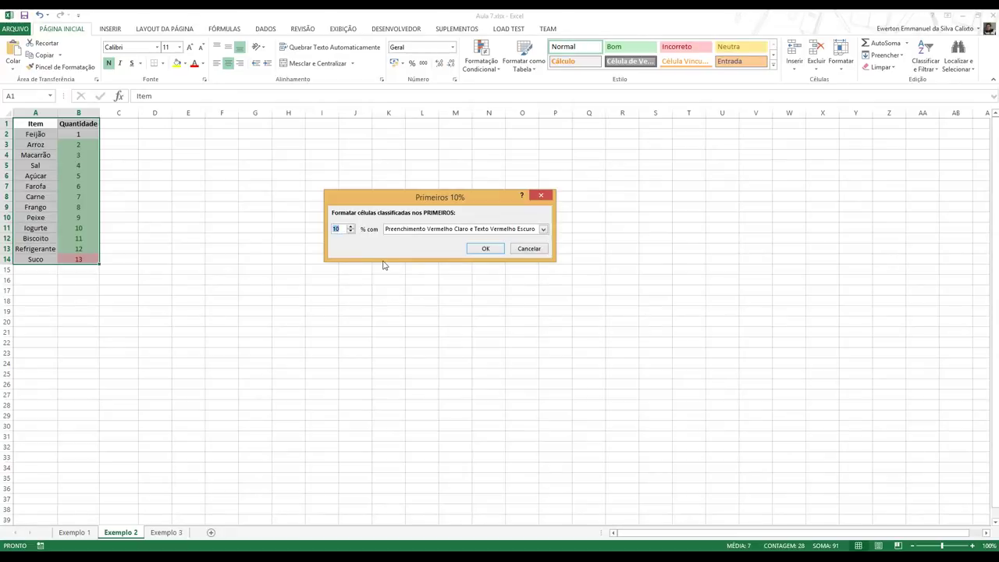
text(50)
key(Return)
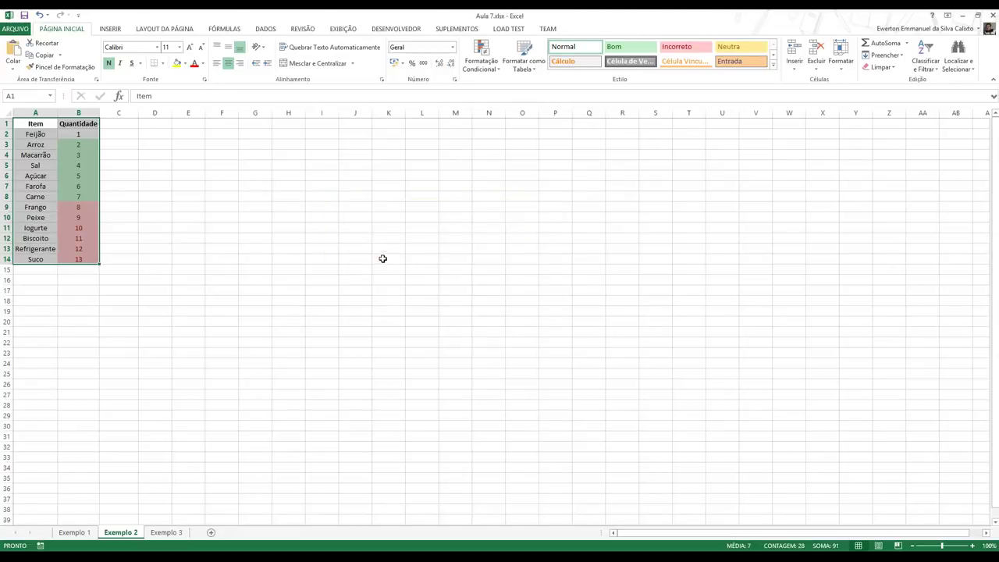
click(188, 237)
drag(78, 207, 82, 259)
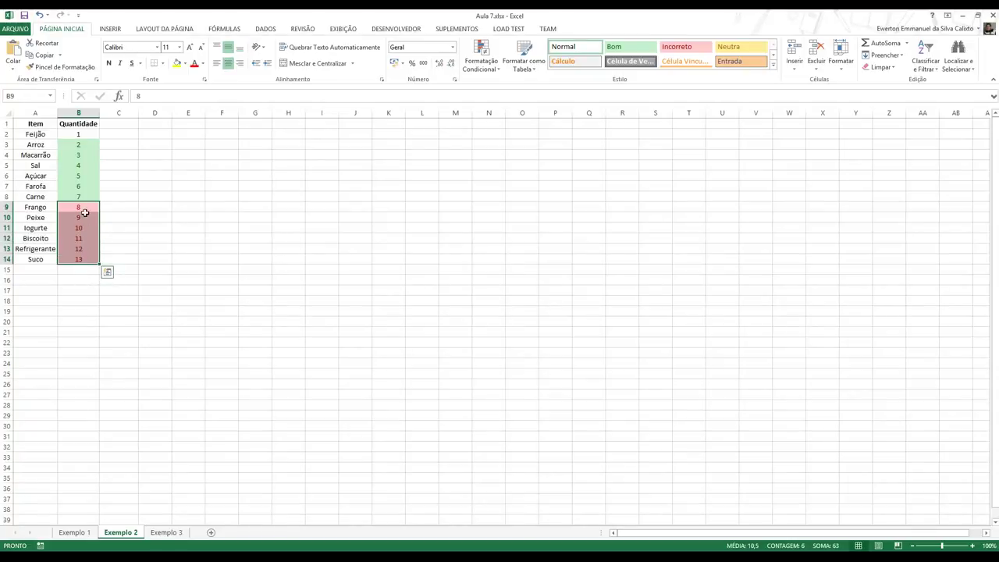
drag(83, 209, 90, 263)
click(470, 64)
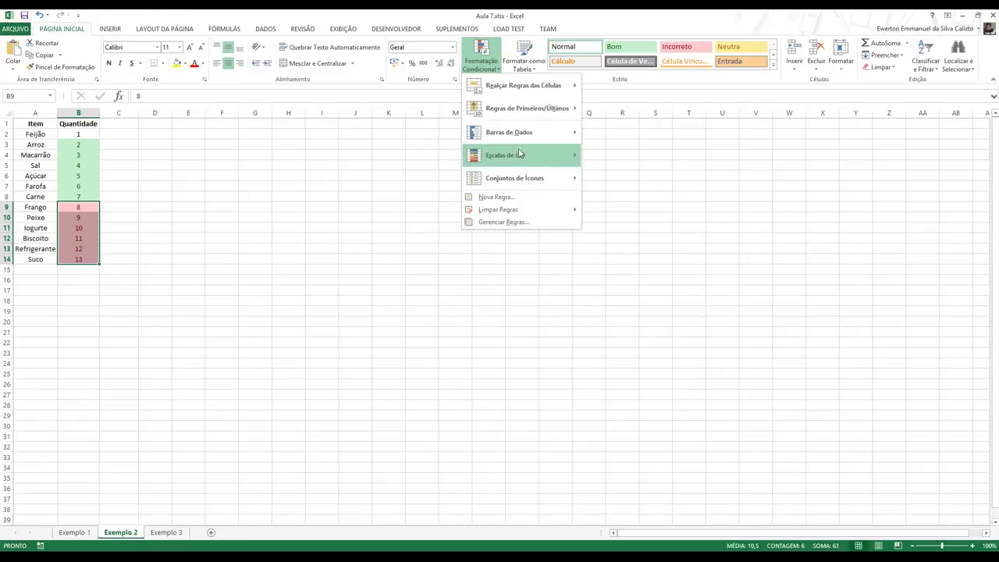
mouse_move(520, 113)
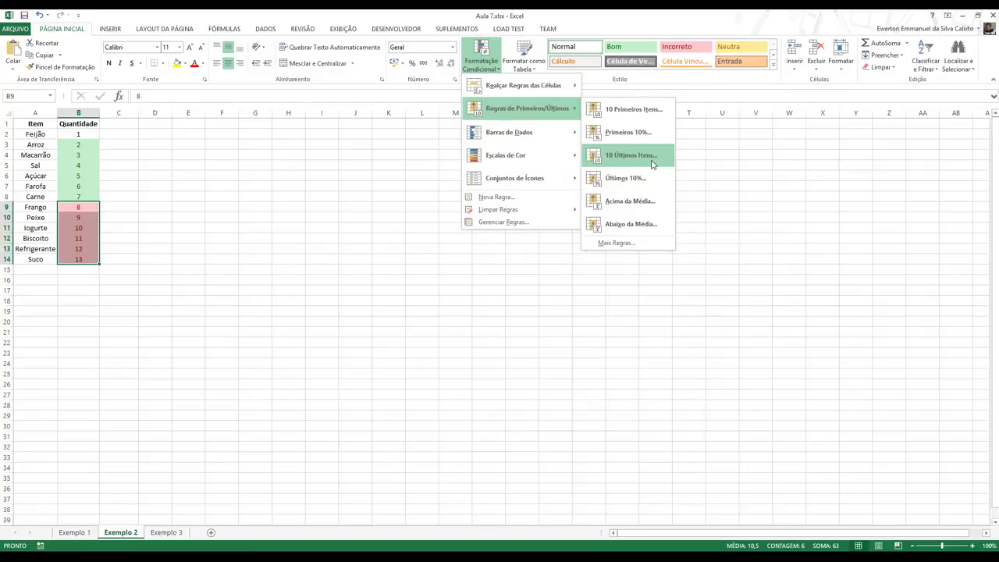
click(319, 195)
drag(54, 132, 83, 260)
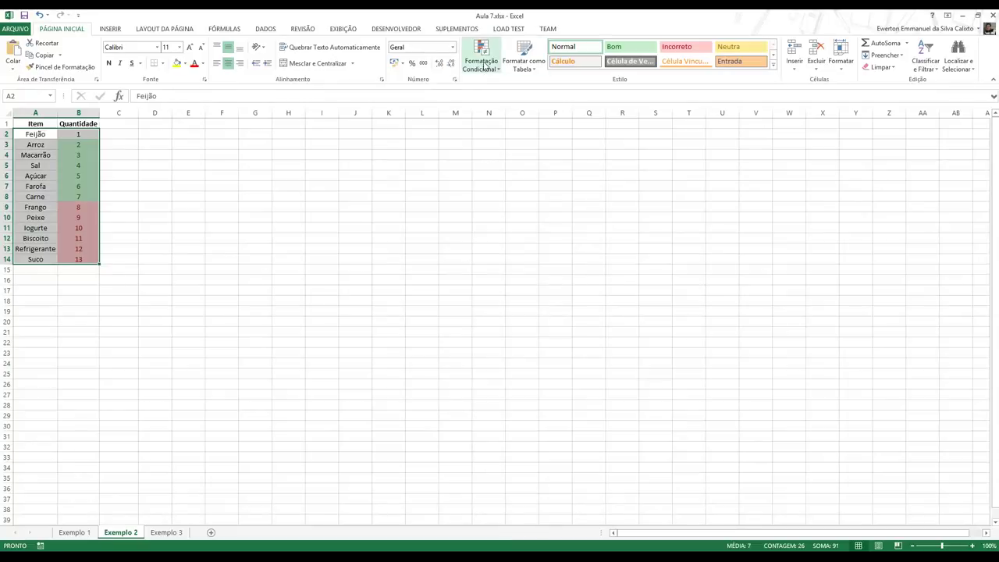
- Add a 10 Últimos Itens rule with a custom light blue fill and a count of 3
click(481, 58)
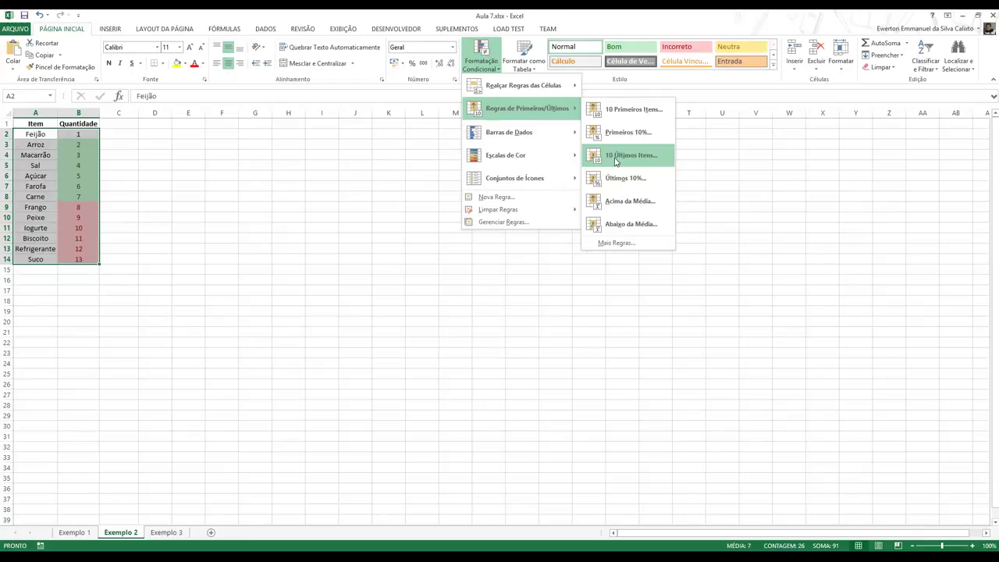
click(616, 156)
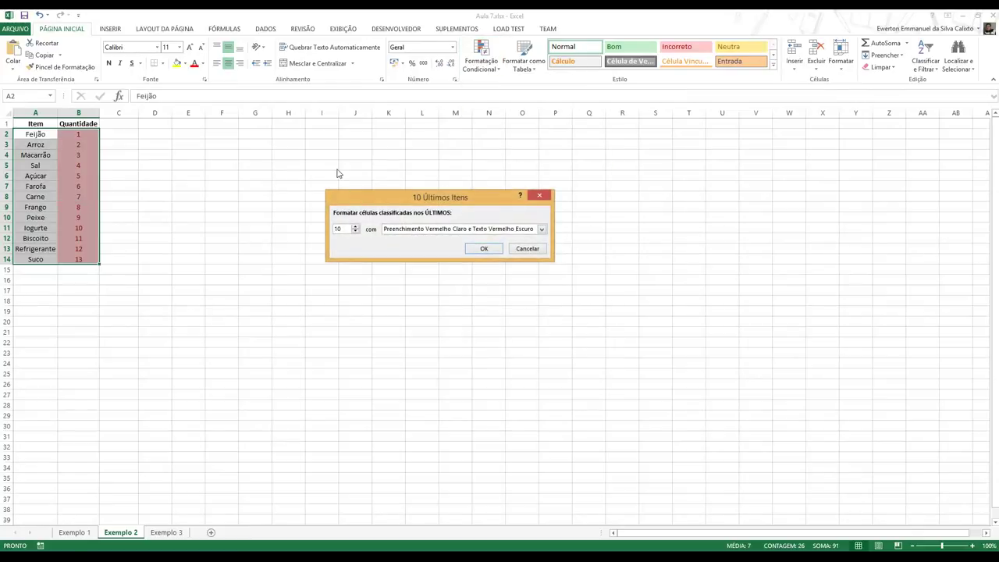
click(409, 230)
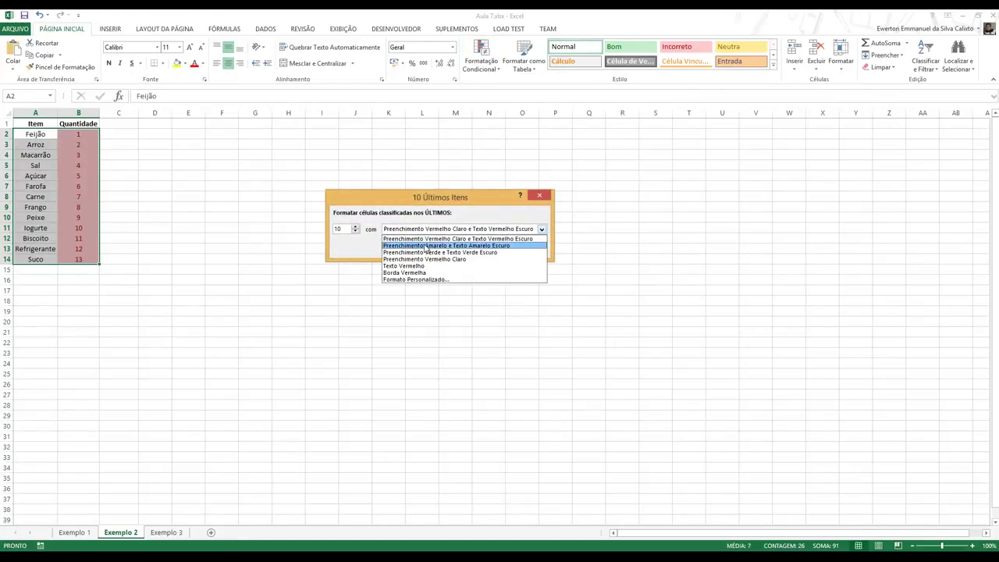
click(435, 281)
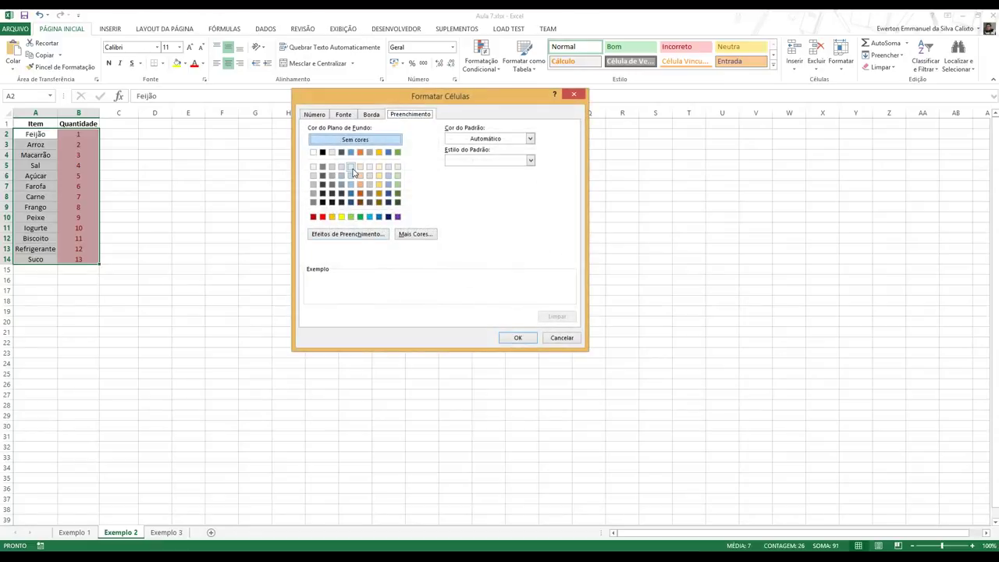
click(351, 167)
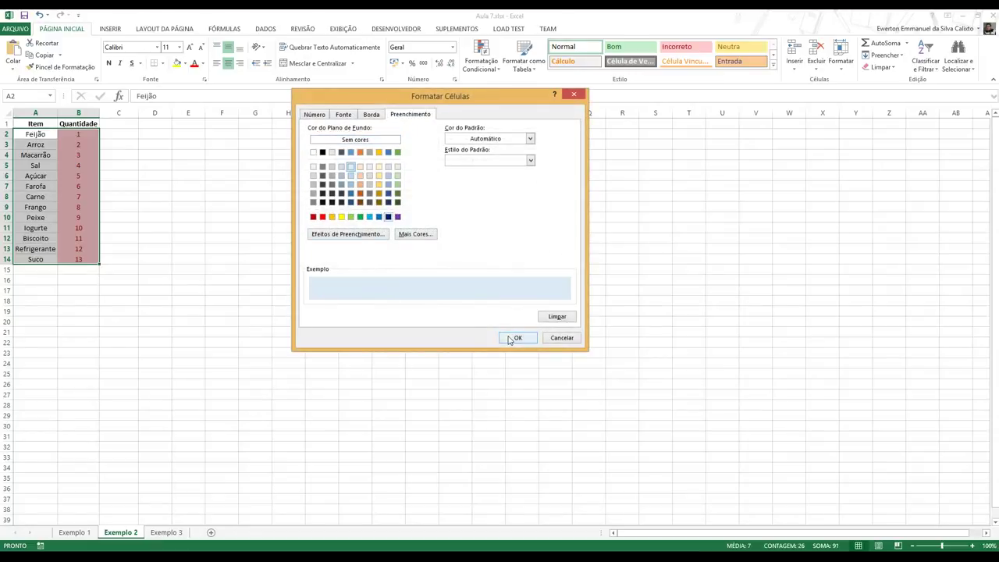
click(509, 339)
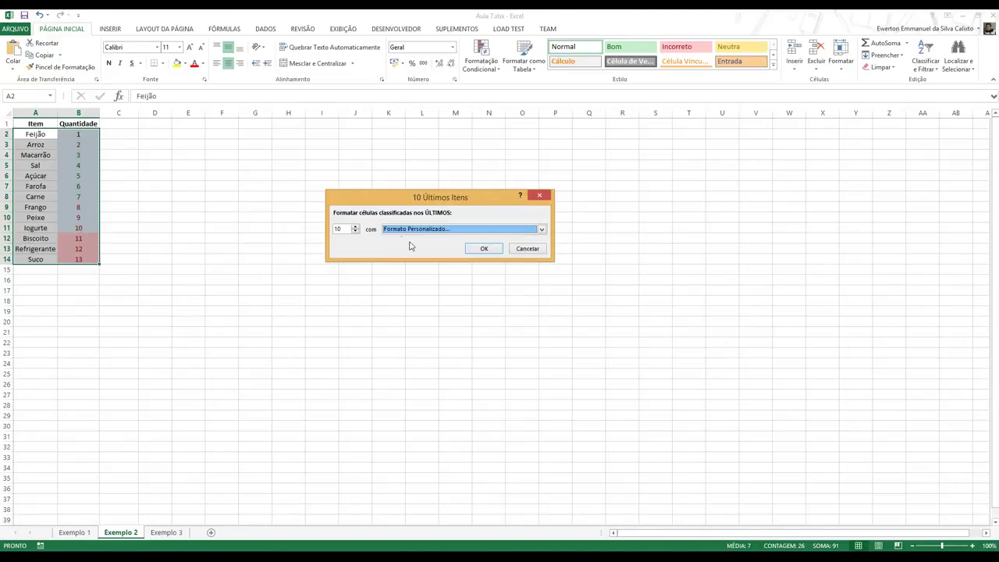
click(355, 232)
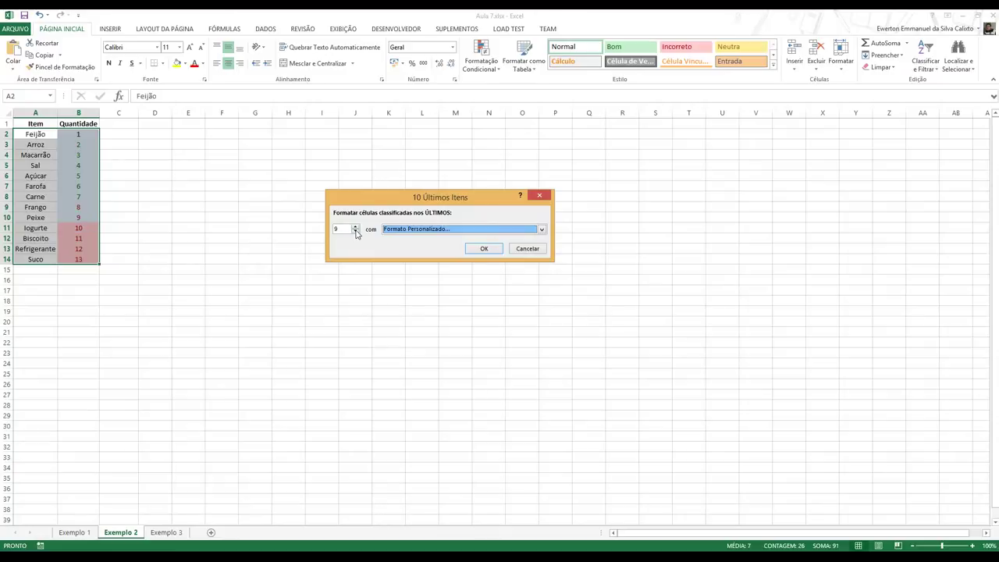
click(355, 231)
click(355, 232)
click(355, 232)
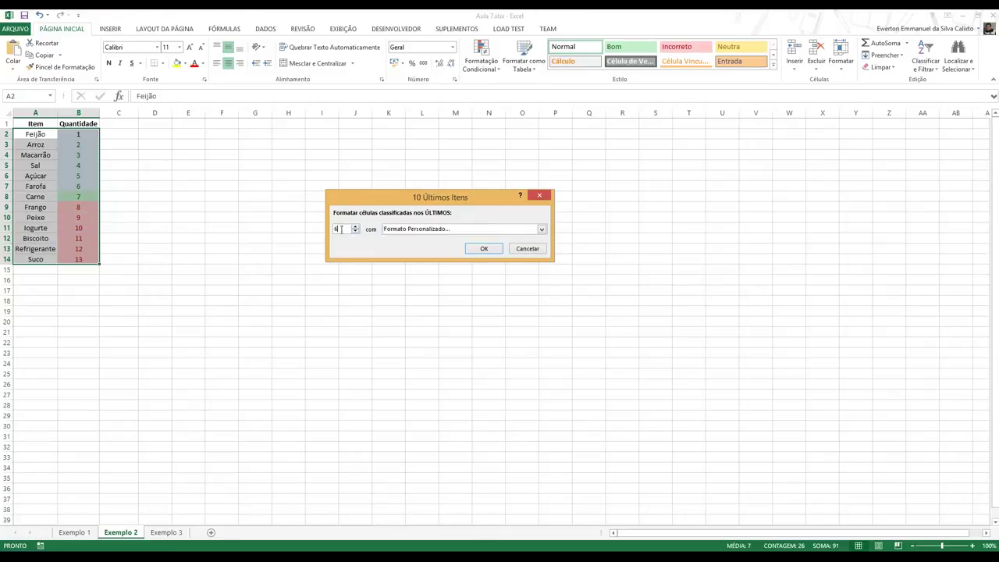
click(483, 249)
click(283, 238)
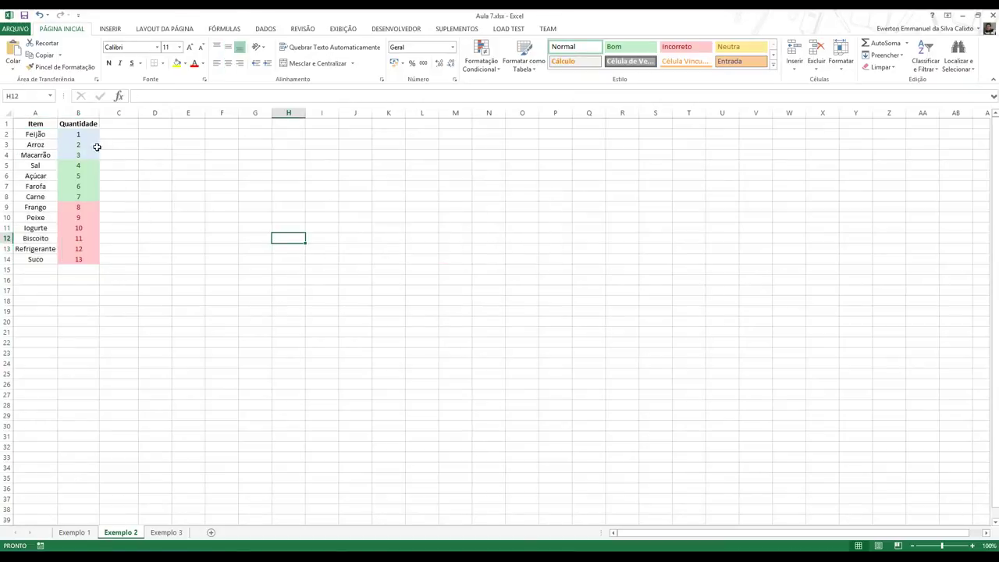
drag(80, 135, 77, 197)
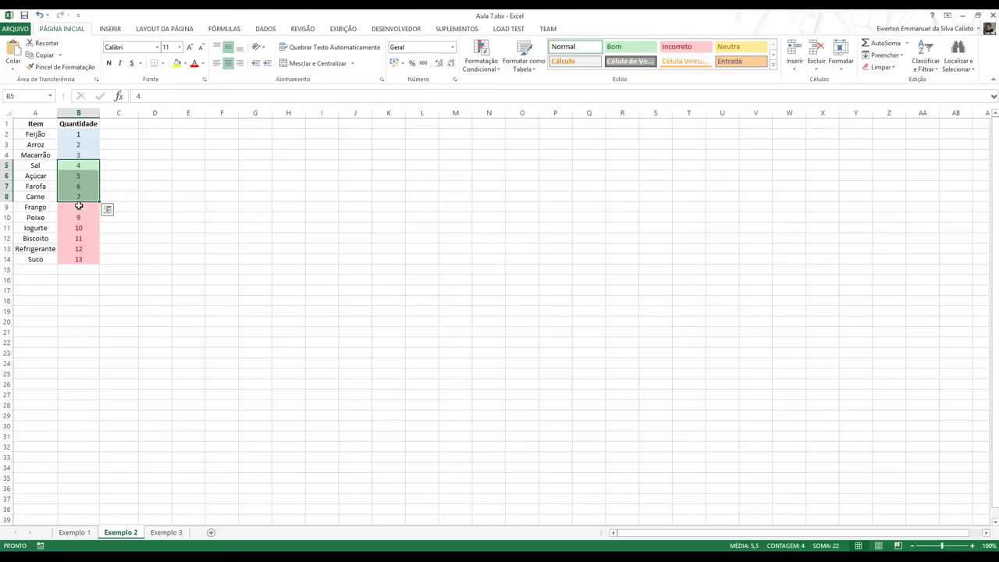
drag(89, 134, 87, 197)
drag(78, 207, 79, 259)
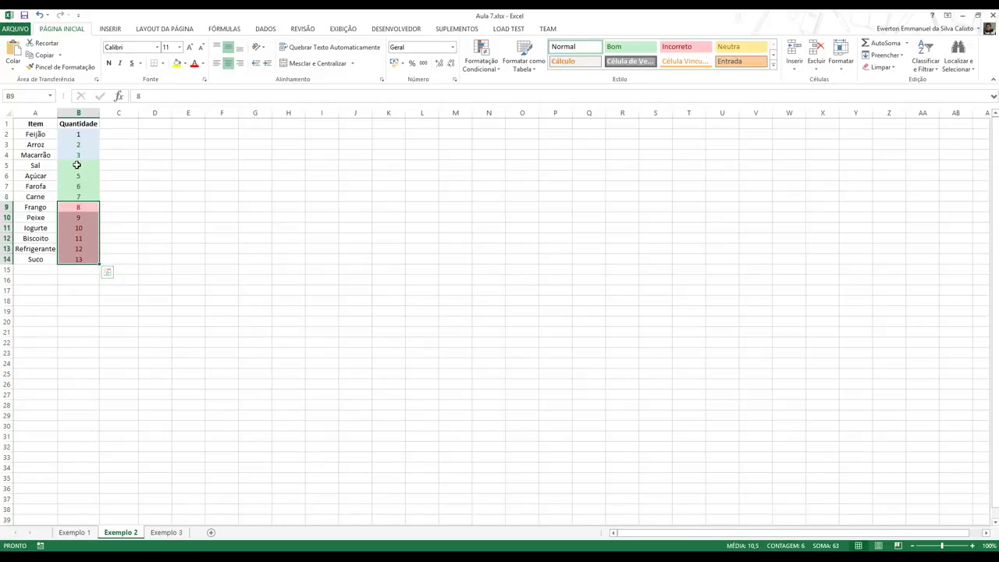
drag(78, 165, 80, 187)
drag(78, 134, 81, 197)
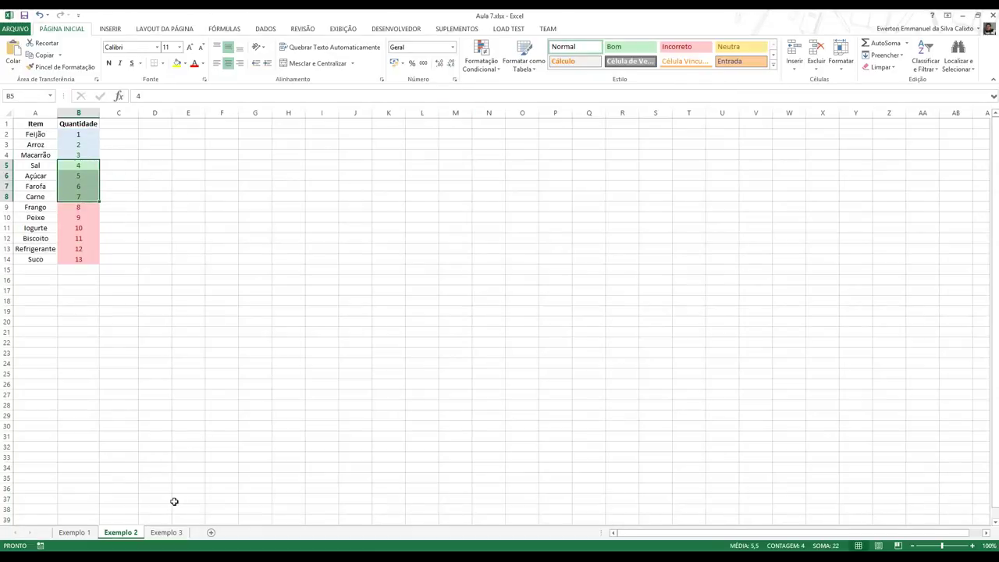
click(117, 278)
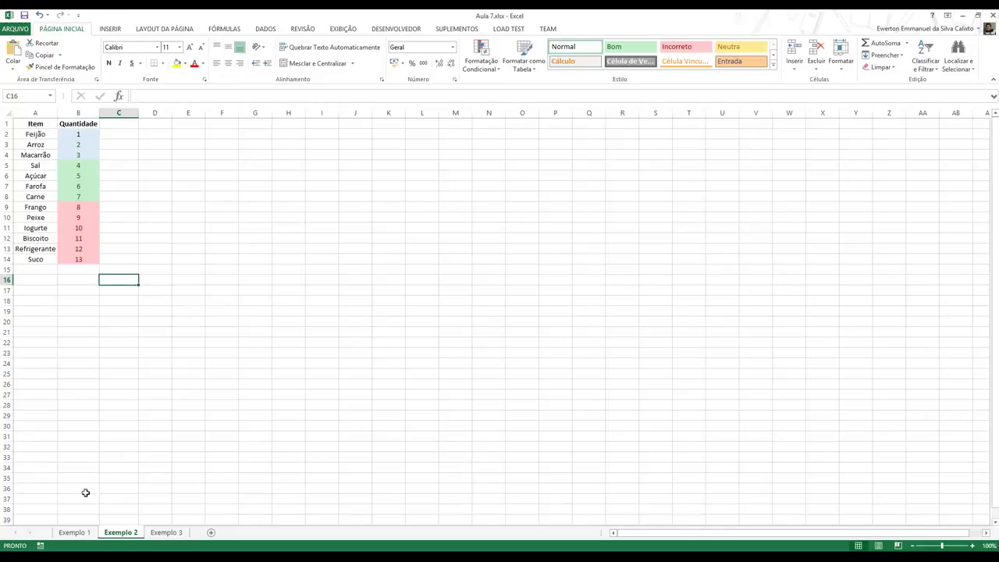
click(481, 62)
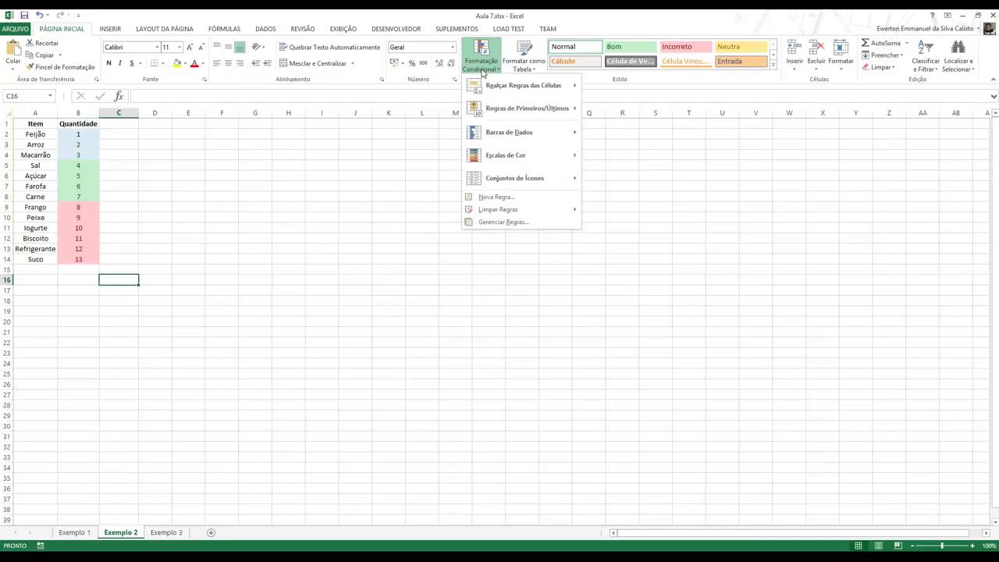
click(71, 165)
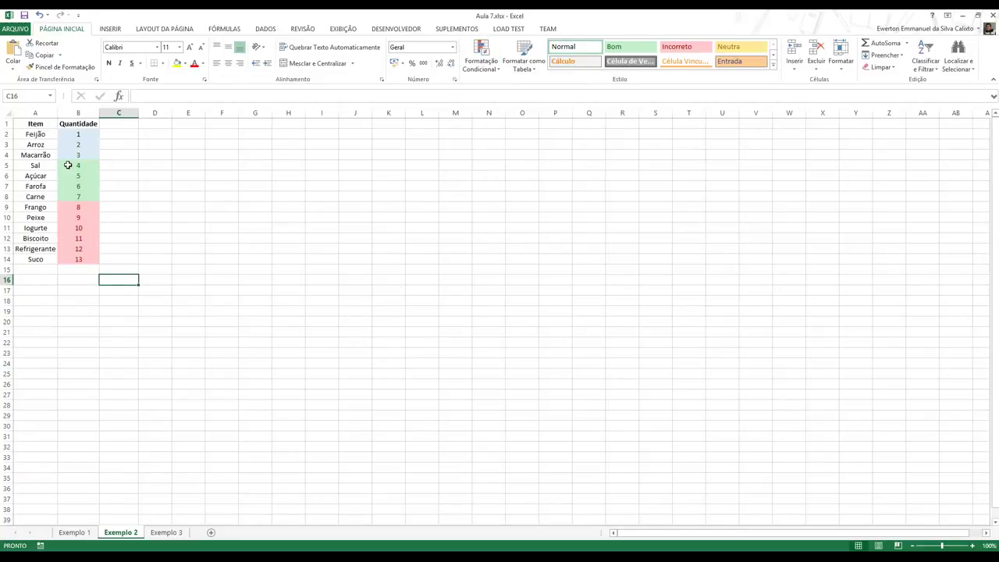
click(70, 135)
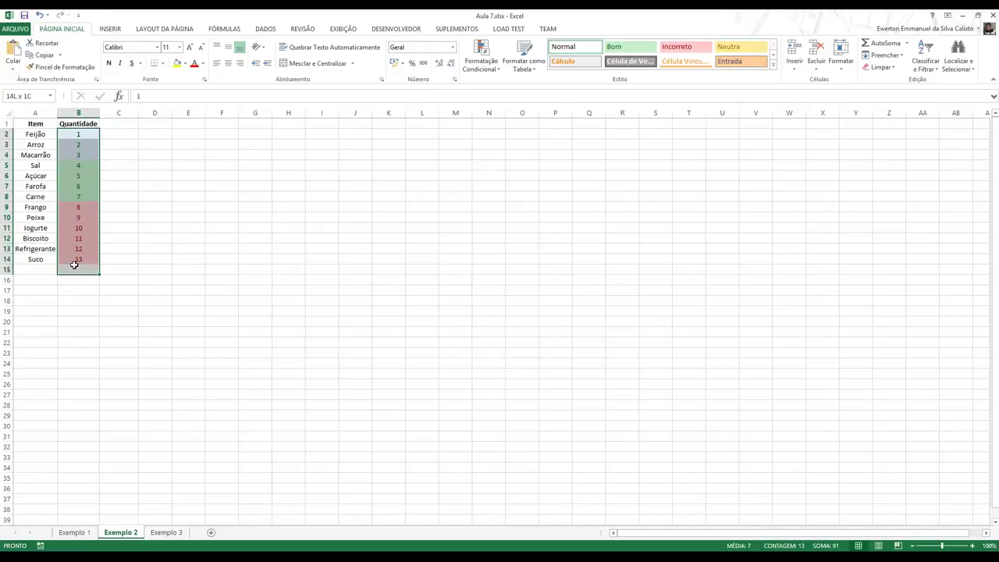
drag(71, 135, 77, 269)
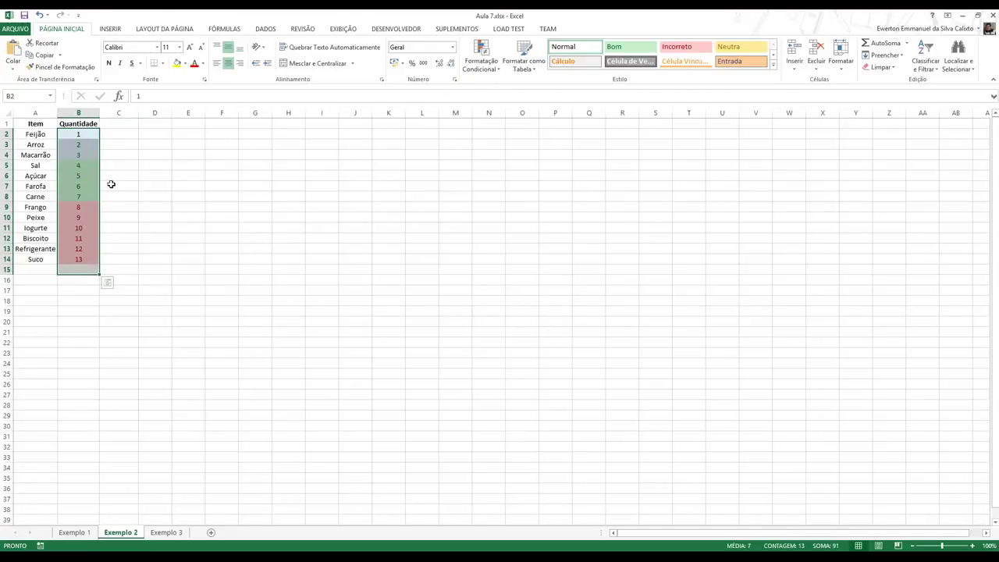
click(78, 166)
click(481, 57)
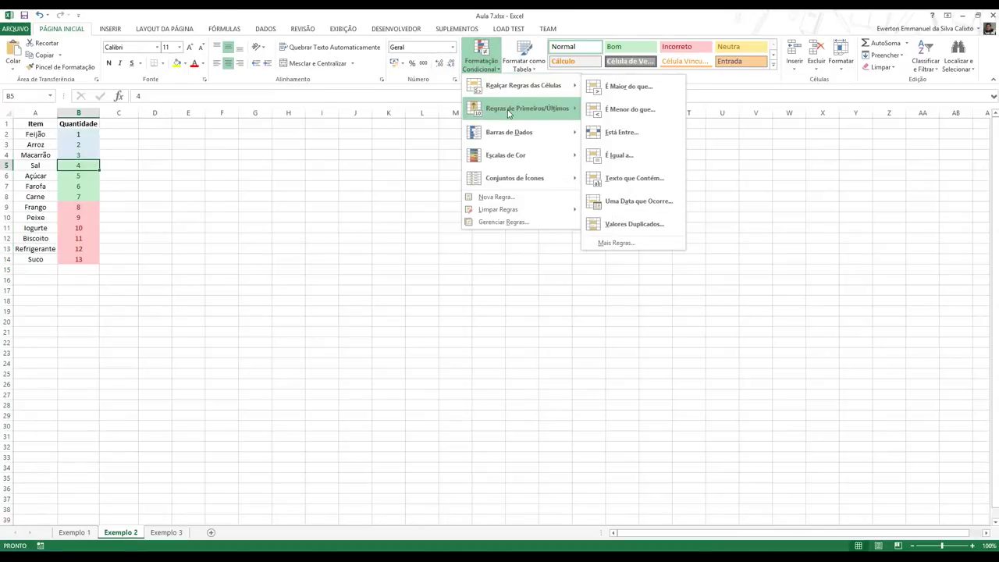
mouse_move(512, 111)
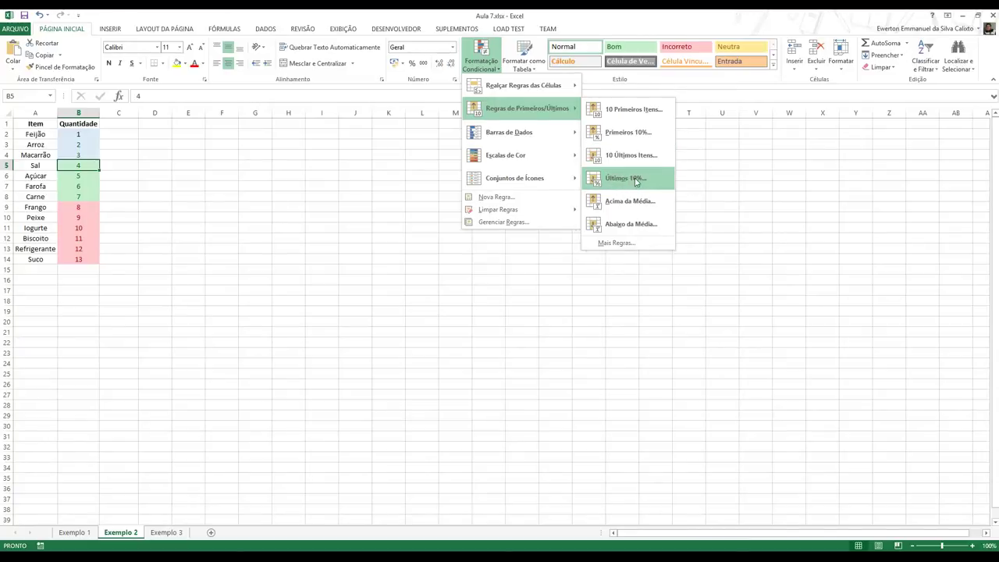
key(Escape)
drag(35, 135, 88, 260)
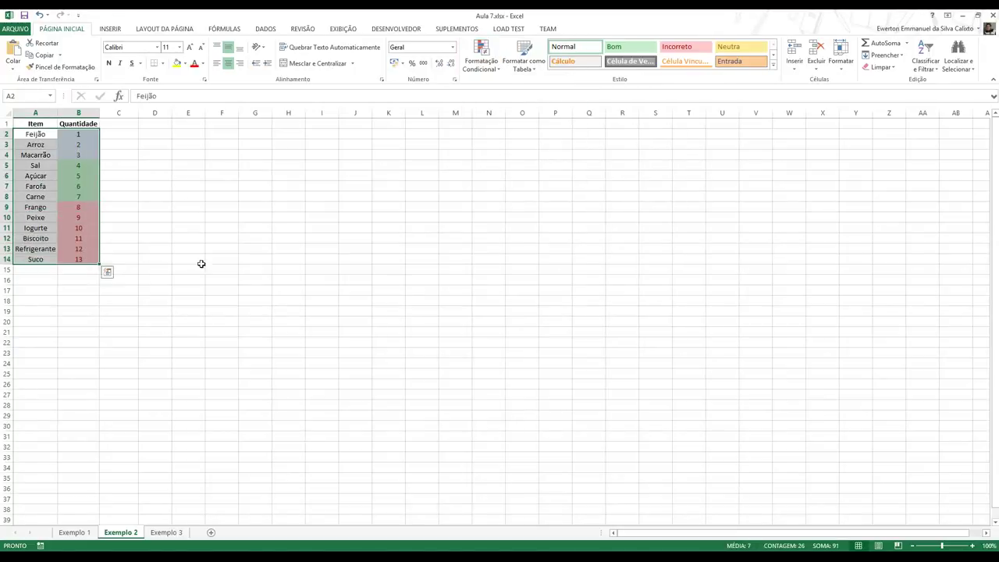
- Add an Últimos 10% rule set to 30% with a custom dark green fill
click(500, 72)
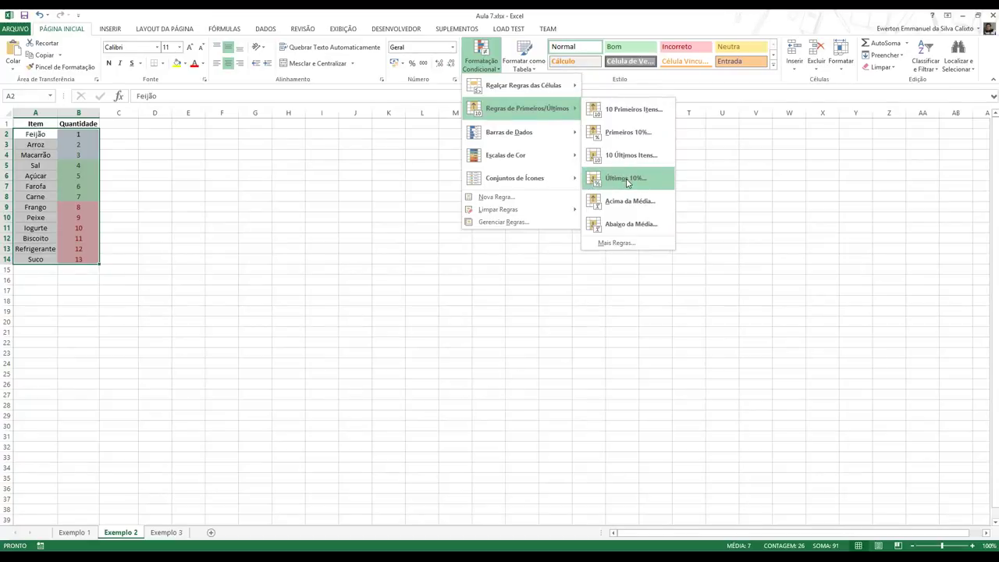
click(627, 180)
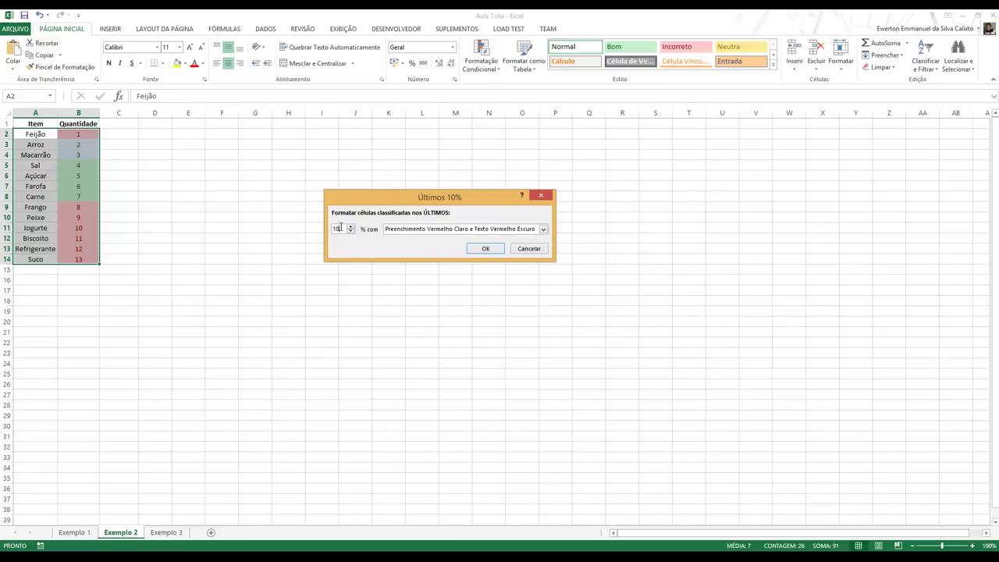
text(30)
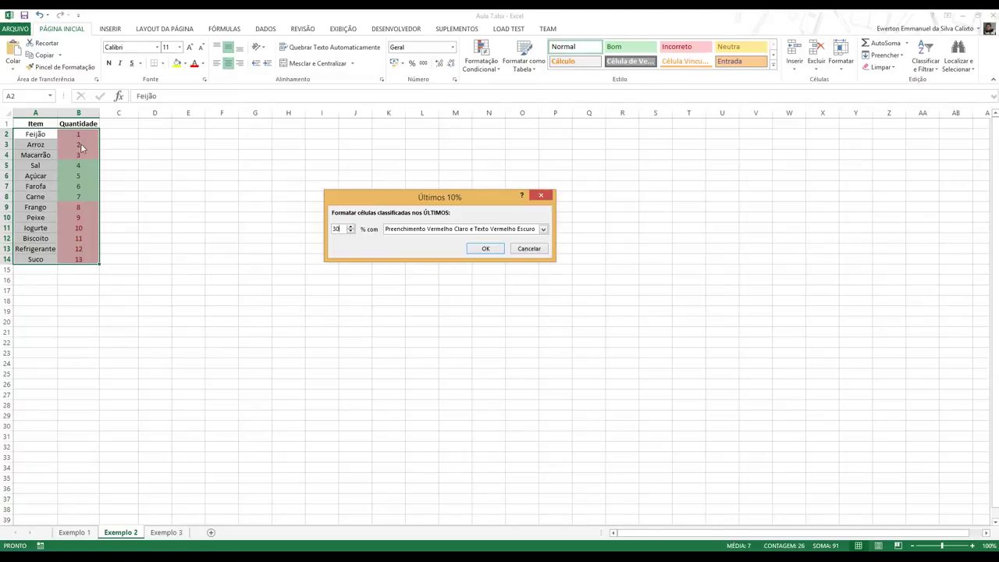
click(455, 230)
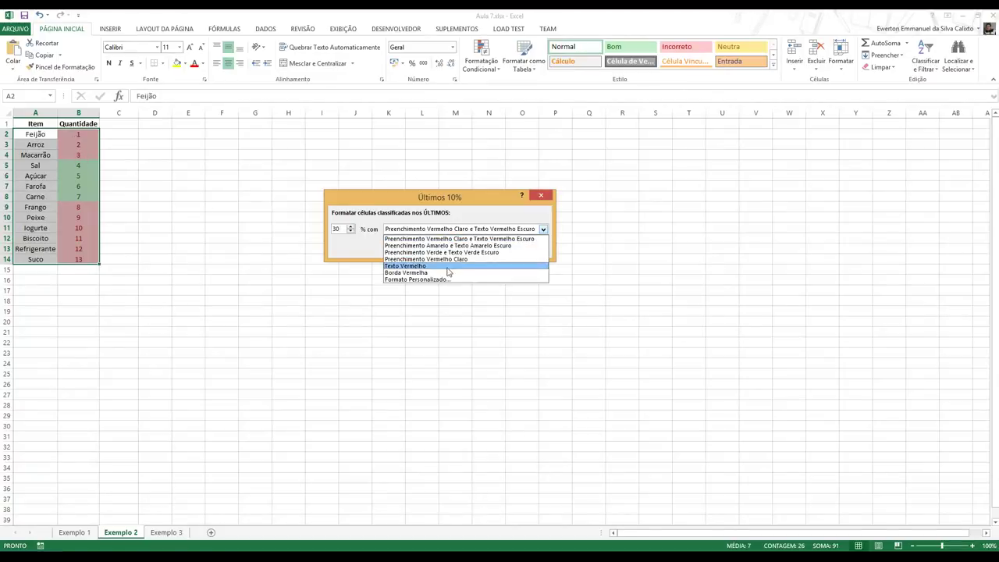
click(441, 281)
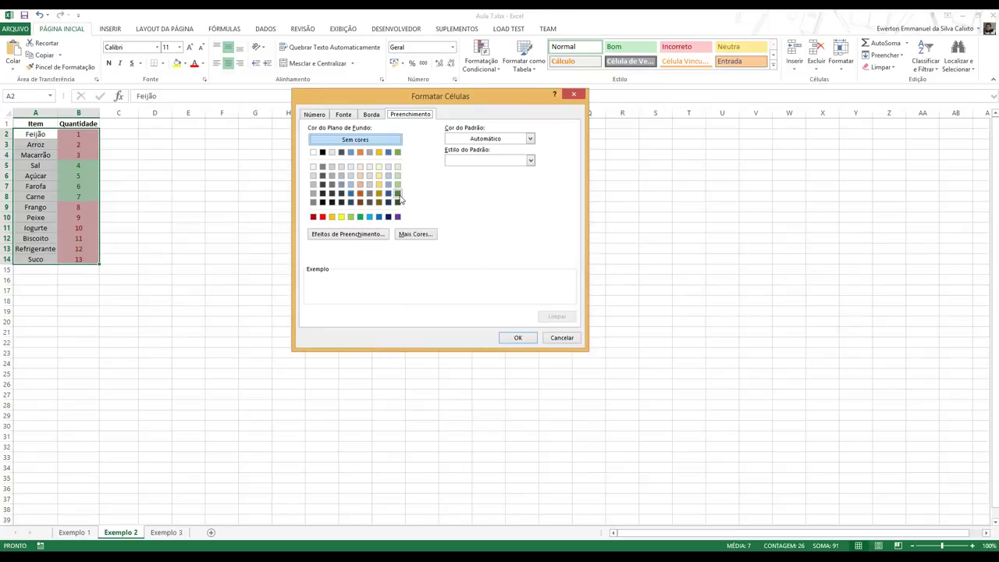
click(397, 192)
click(518, 337)
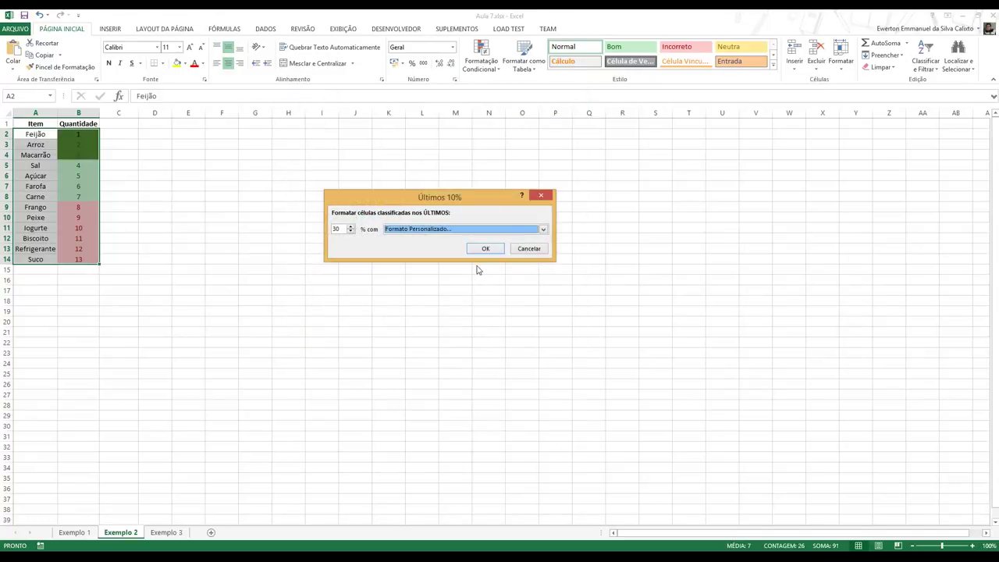
click(484, 249)
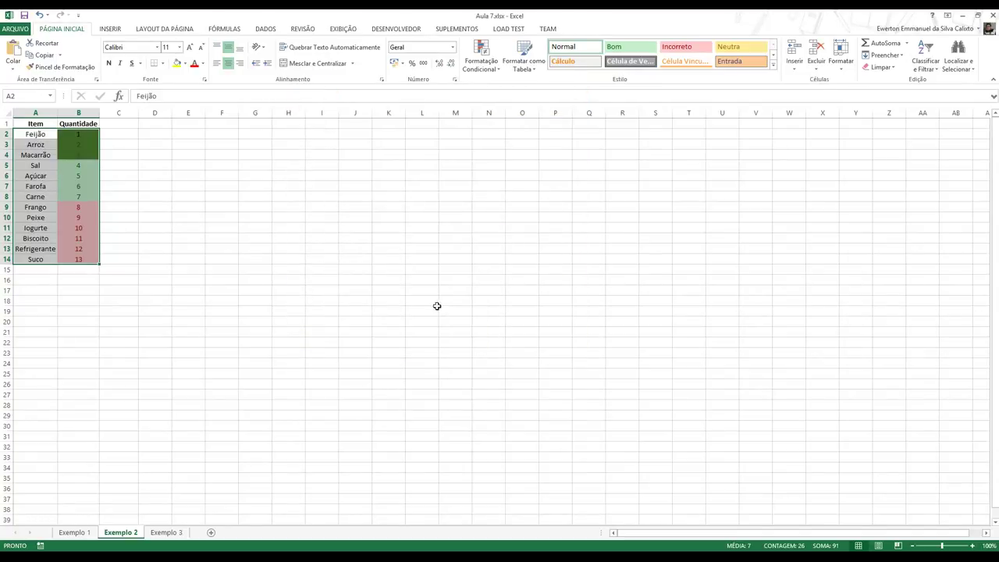
- Select the dark green quantities 1 to 3 and close the Formatação Condicional menu unchanged
click(422, 311)
drag(76, 125, 79, 154)
click(481, 63)
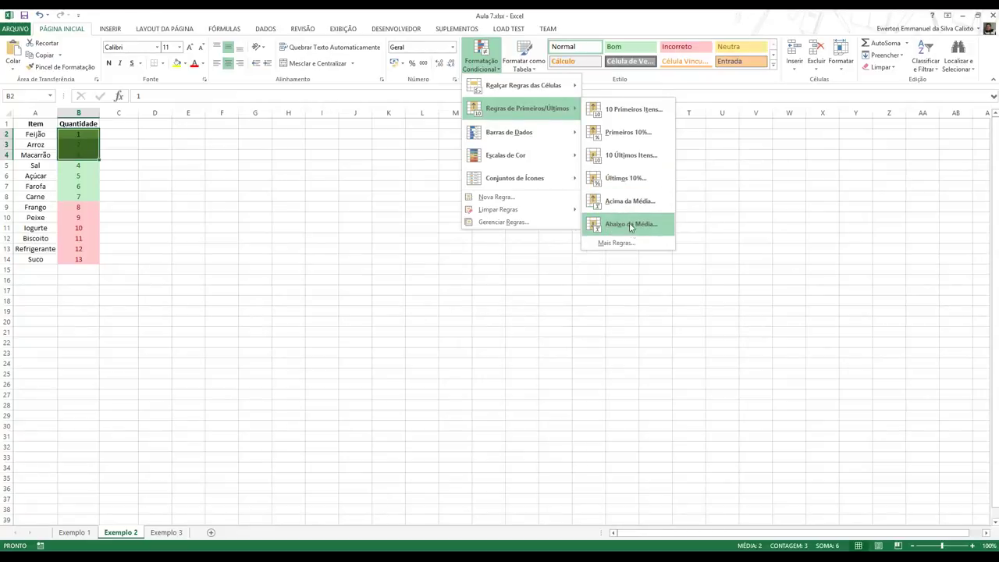
click(275, 266)
click(167, 533)
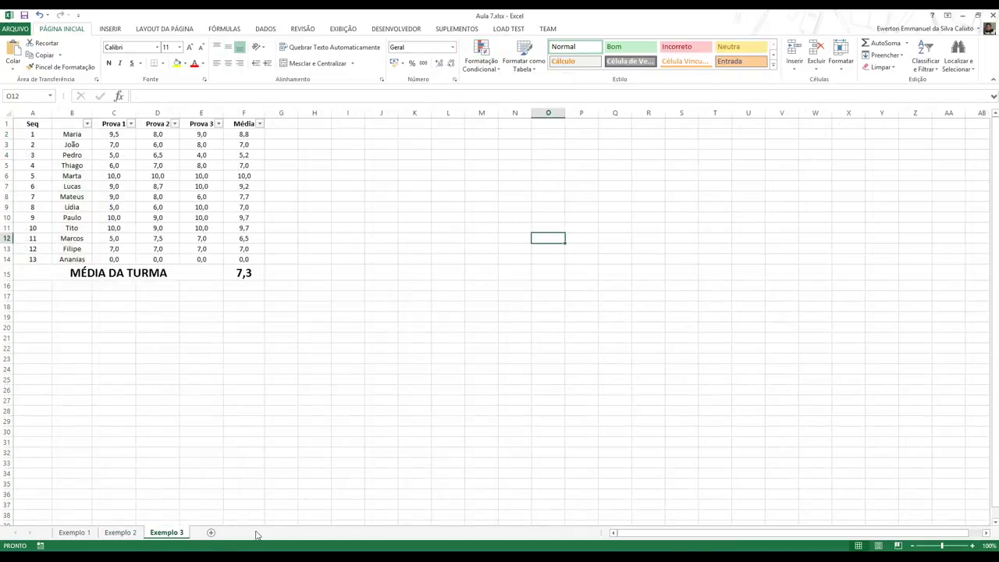
click(288, 370)
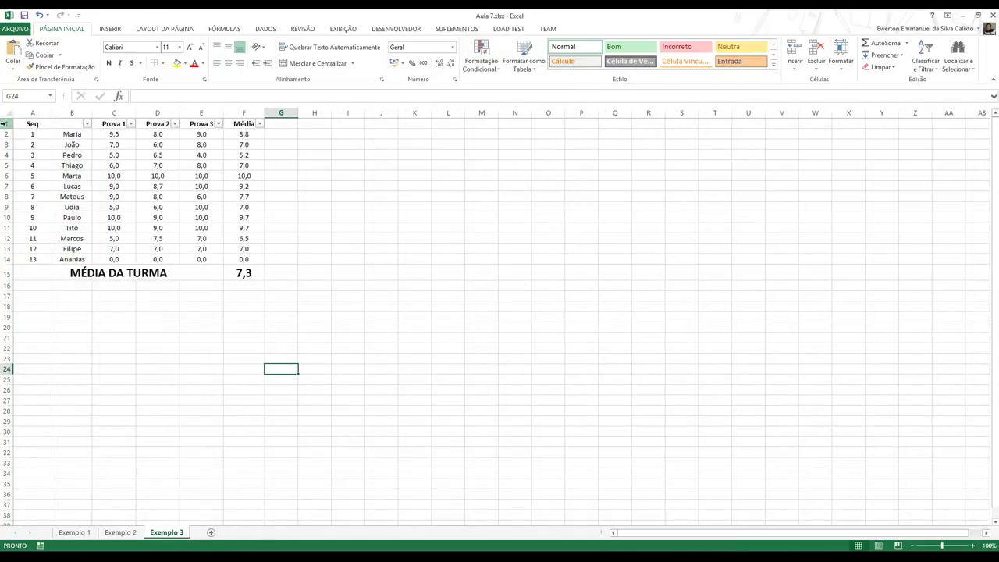
drag(6, 123, 17, 273)
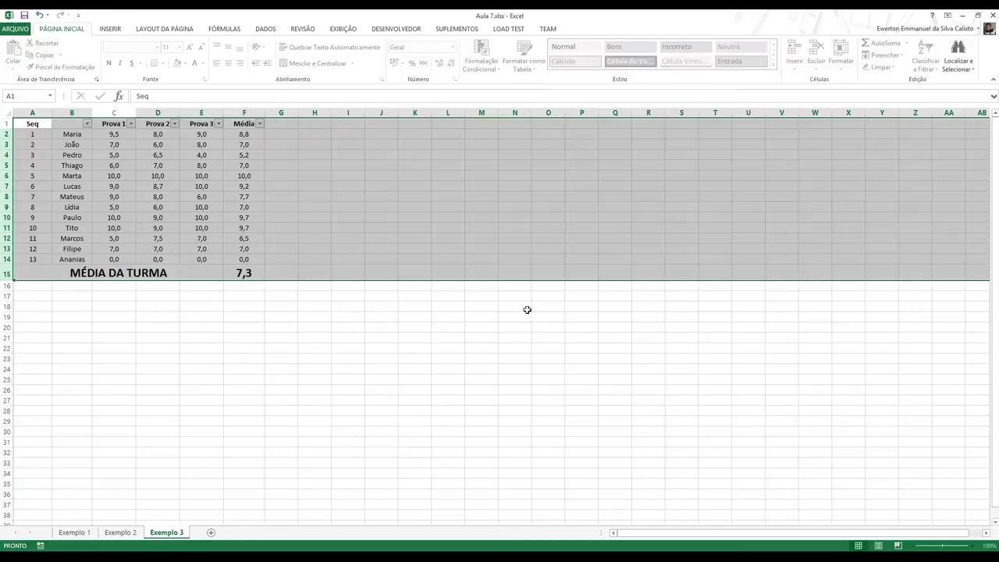
mouse_move(793, 561)
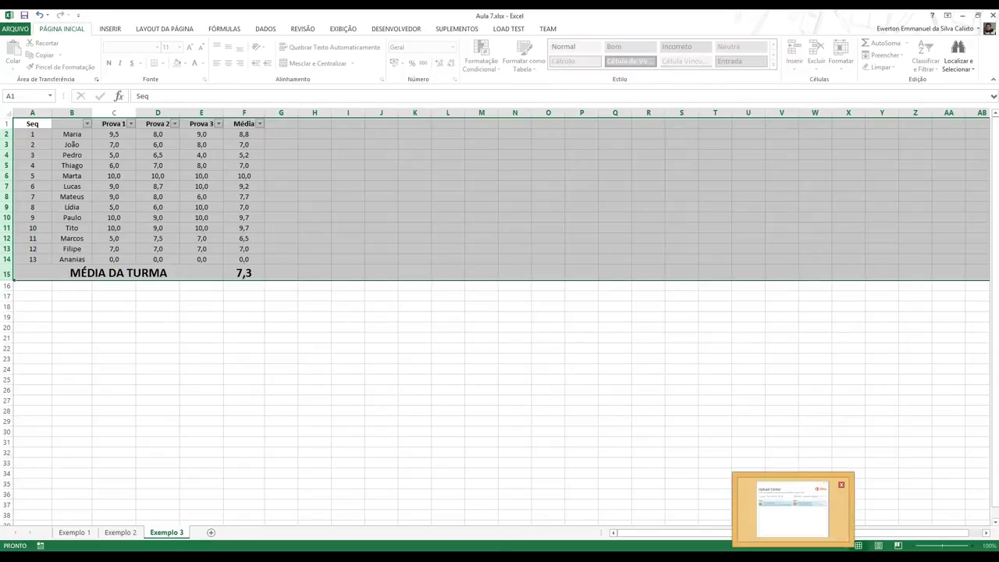
click(201, 369)
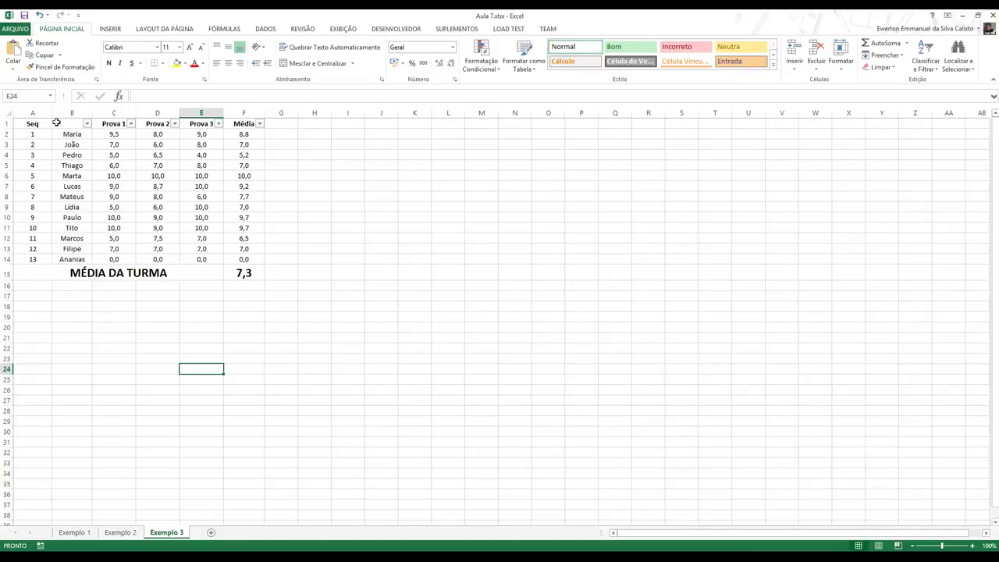
- Give above-average values in A1:F14 a custom green fill with an Acima da Média rule
drag(35, 124, 257, 261)
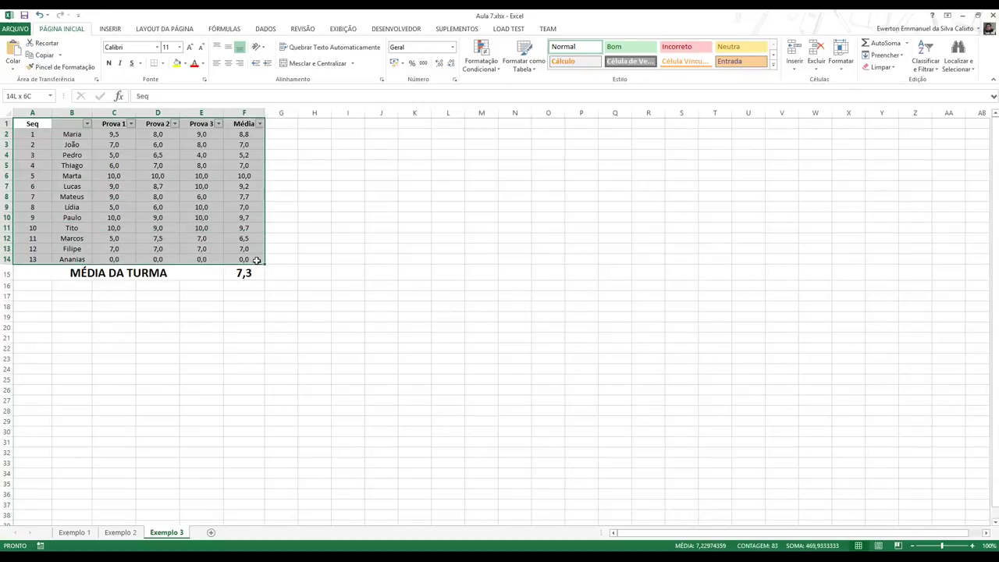
click(481, 58)
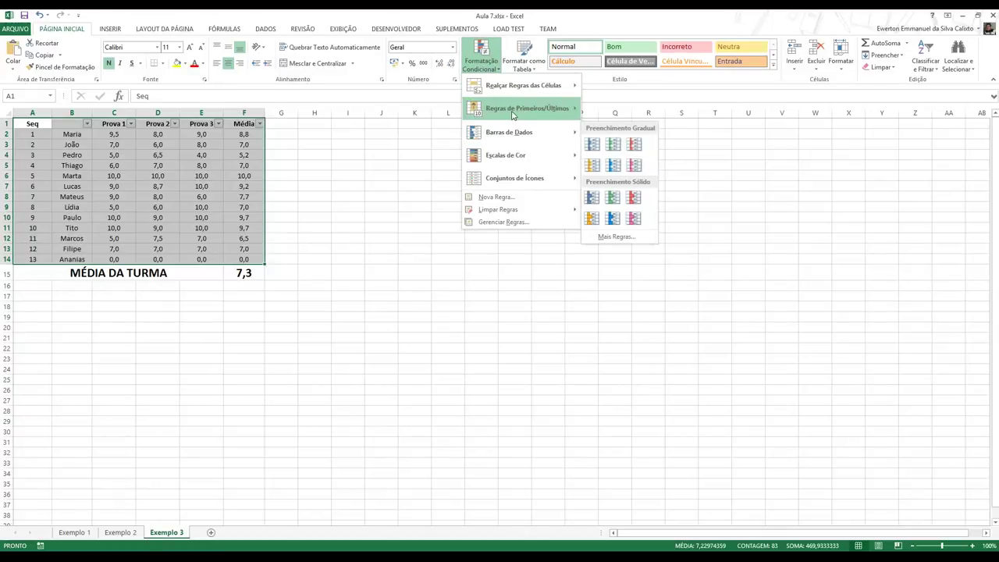
mouse_move(531, 110)
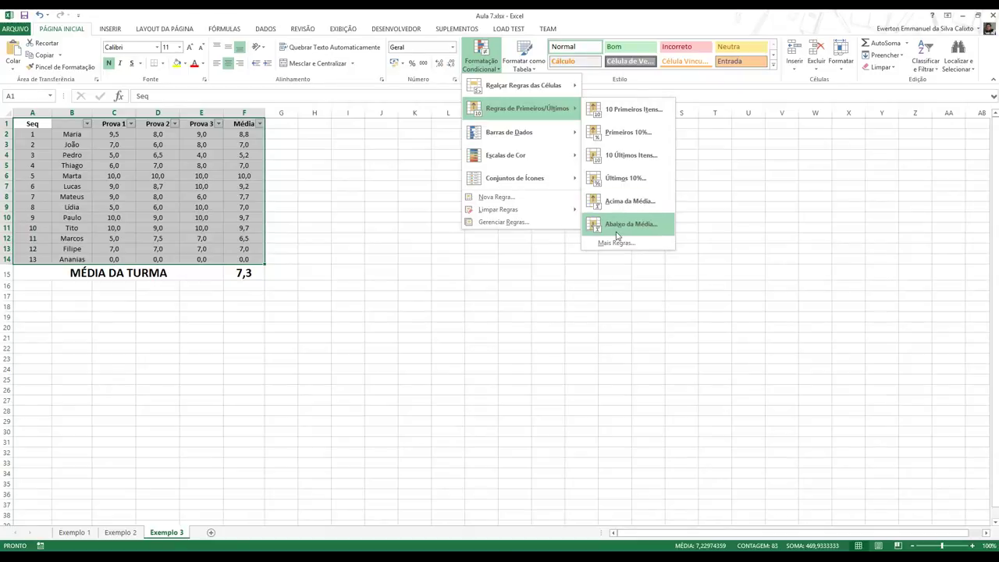
click(627, 204)
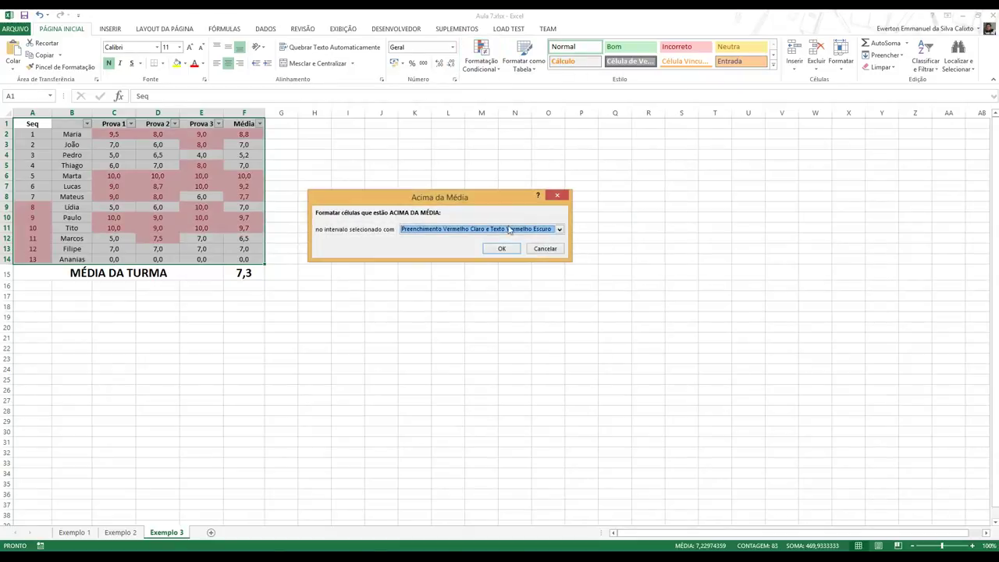
drag(537, 195, 644, 172)
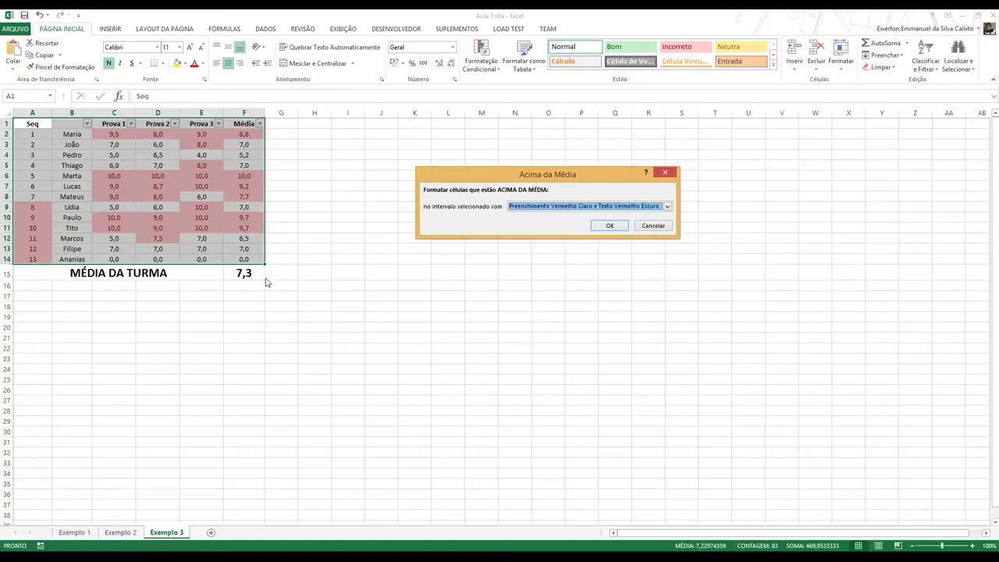
drag(464, 174, 406, 193)
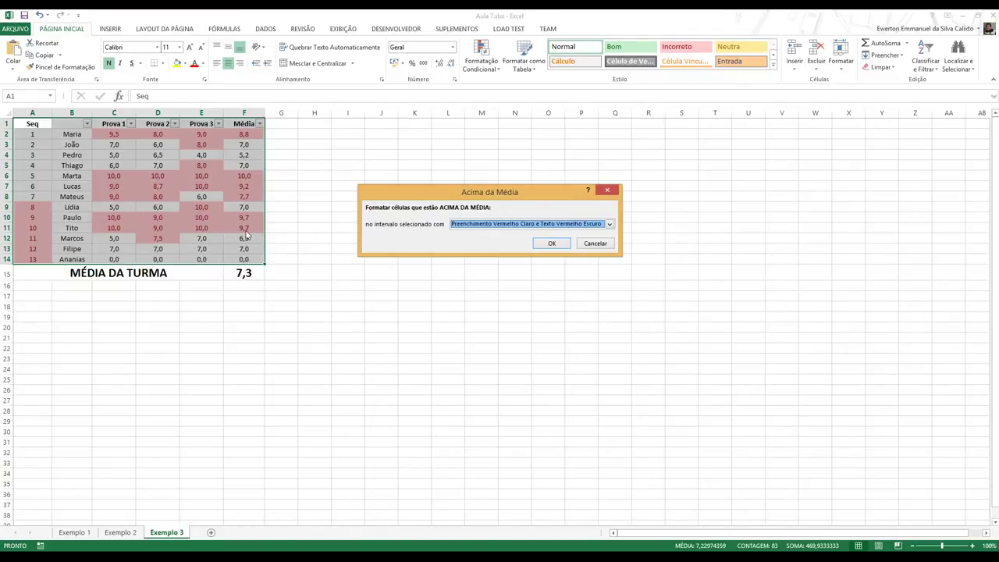
click(464, 225)
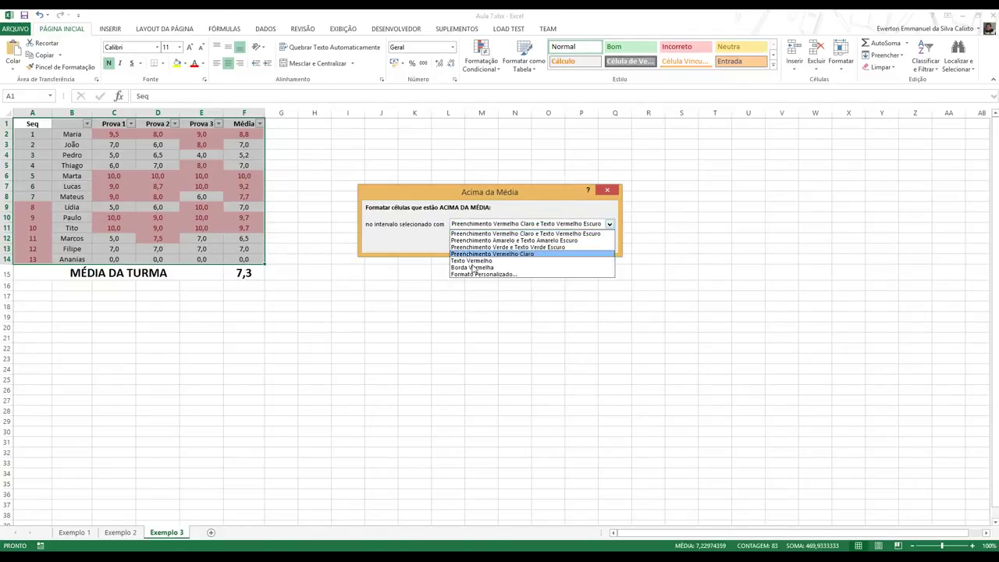
click(469, 275)
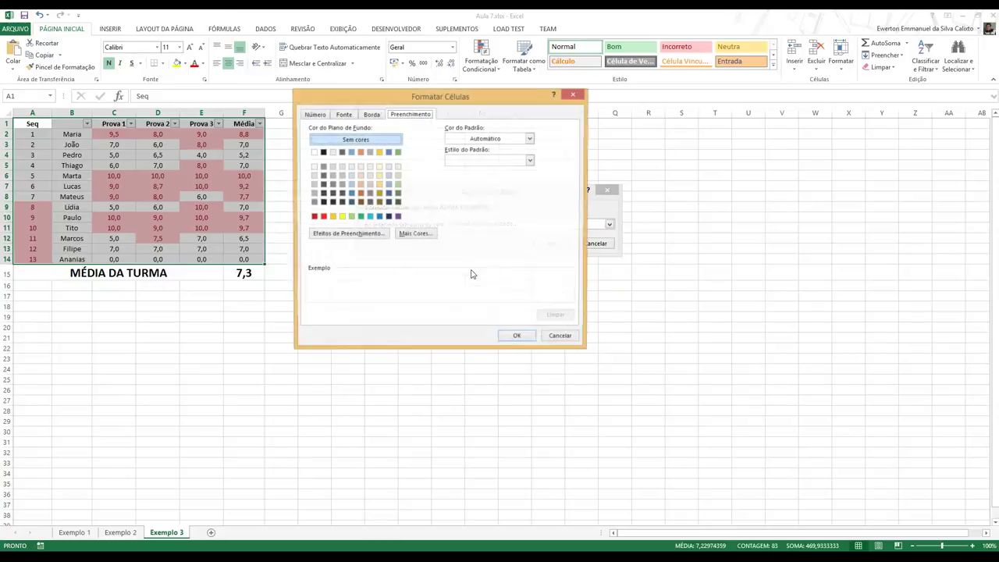
click(360, 216)
click(517, 338)
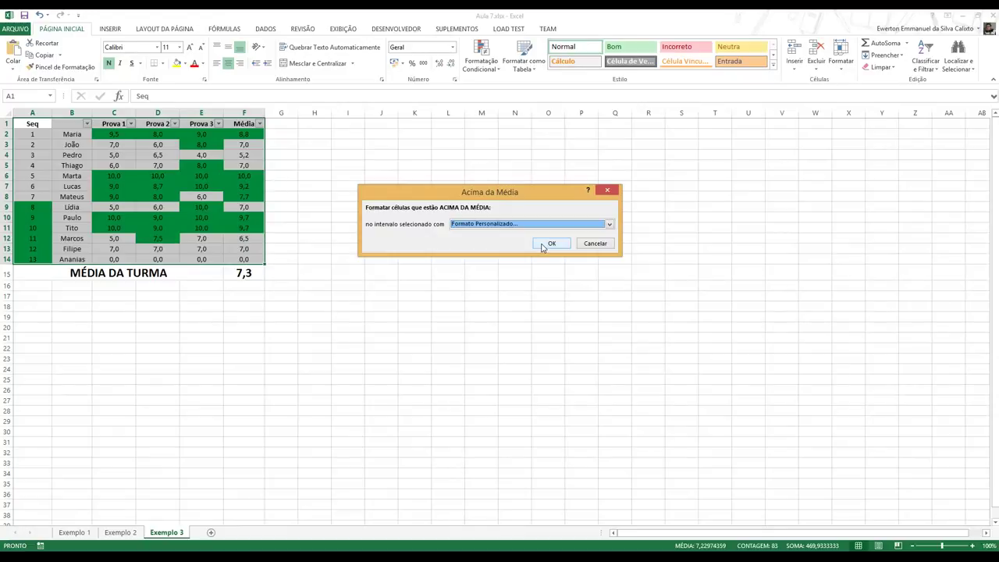
click(550, 243)
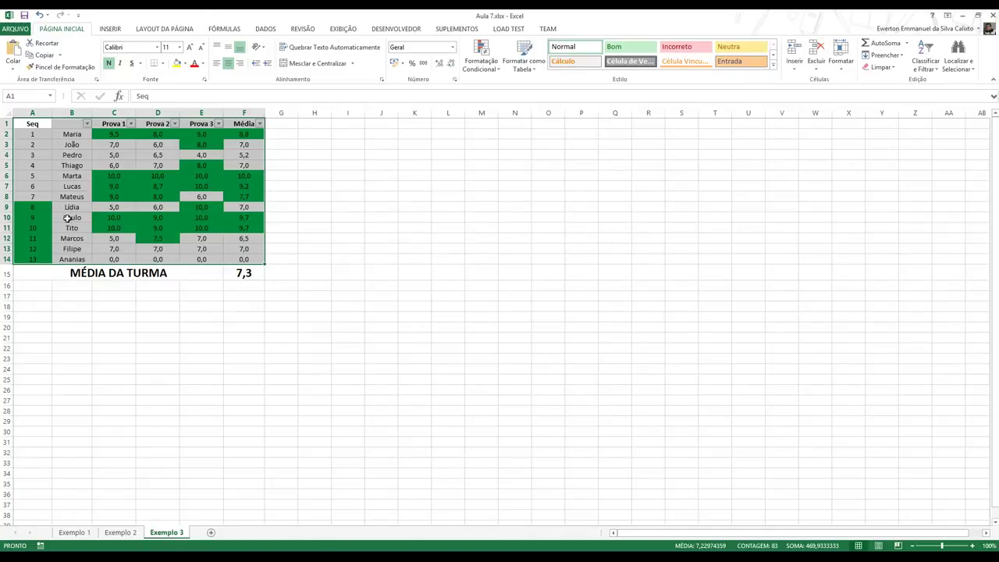
- Clear the conditional formatting rules from the Seq cells A2:A14
drag(39, 208, 35, 262)
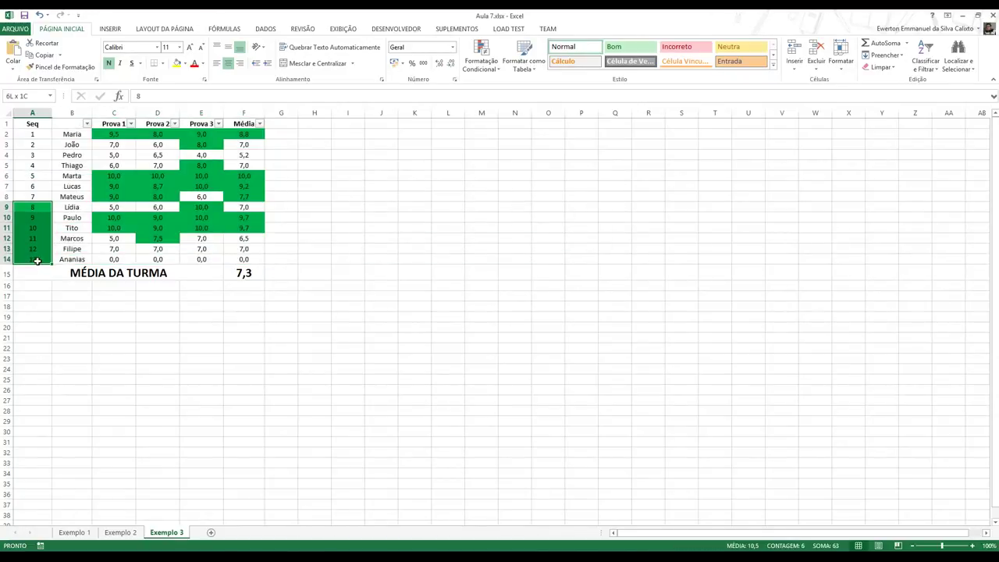
click(481, 56)
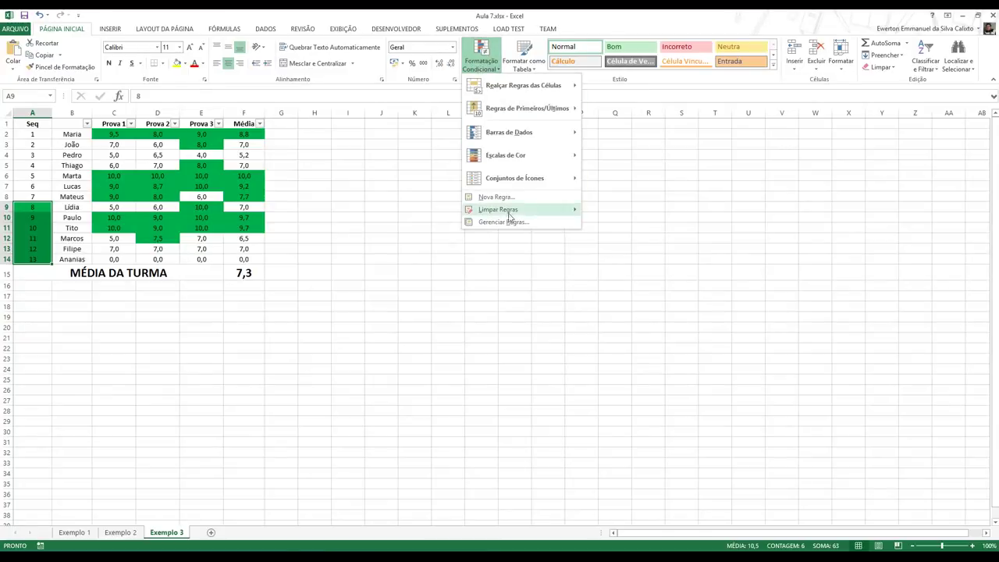
mouse_move(509, 213)
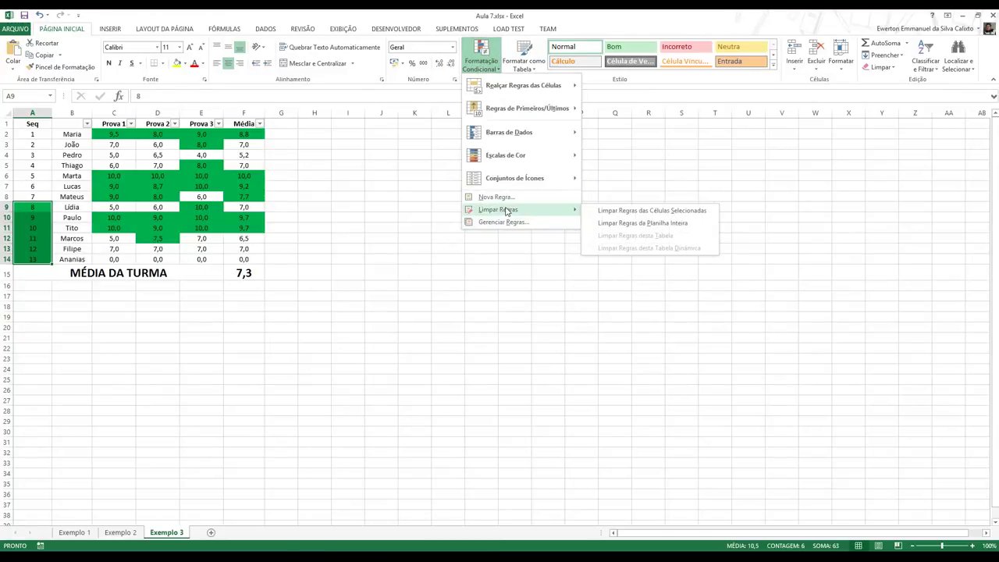
click(612, 212)
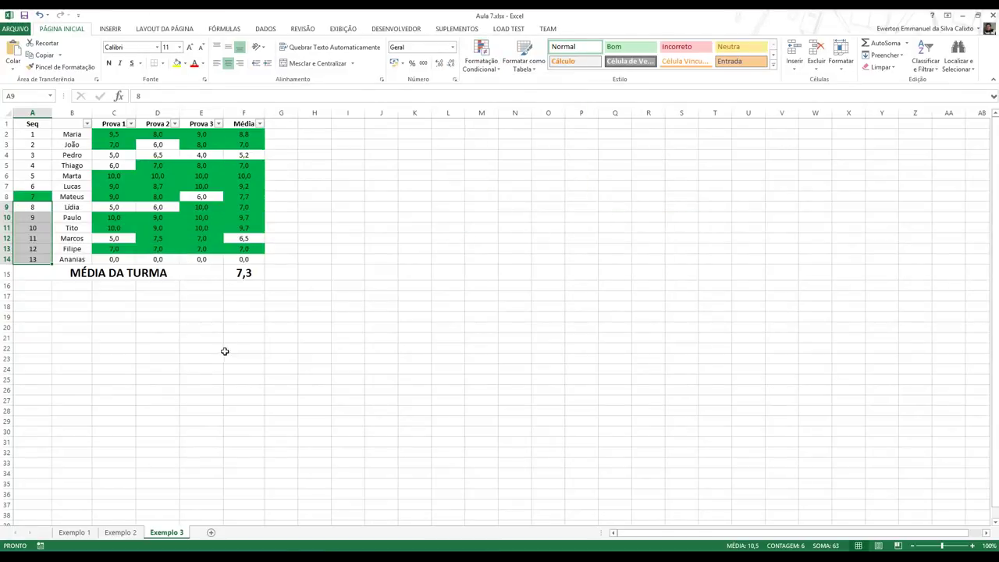
drag(19, 135, 43, 256)
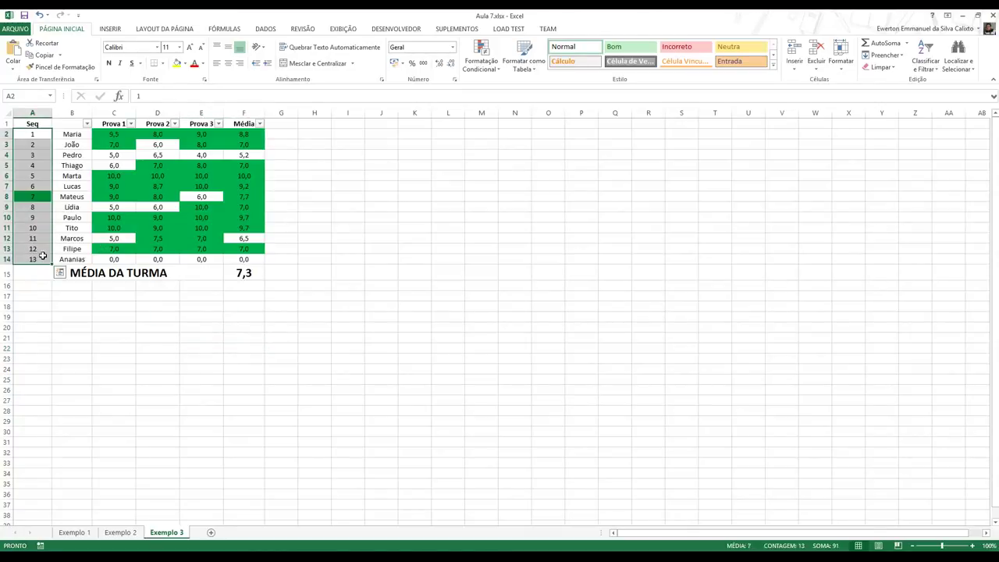
click(482, 58)
mouse_move(510, 215)
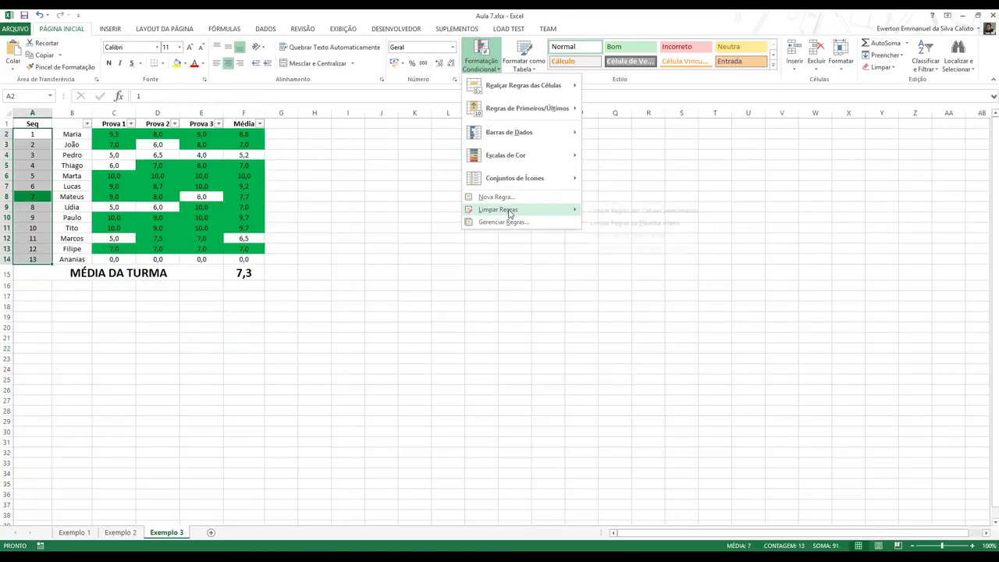
click(625, 228)
click(615, 227)
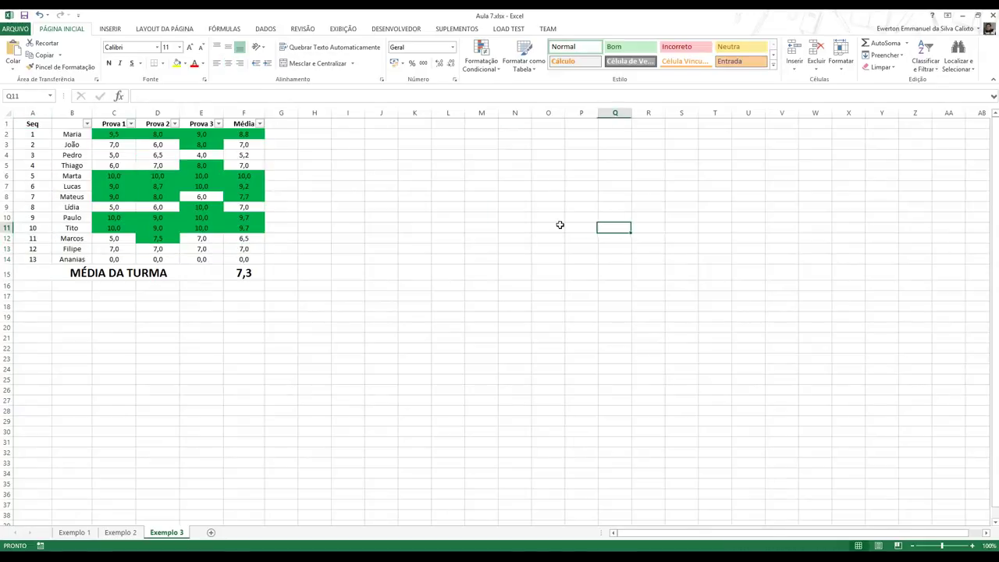
- Inspect the class average formula in F15 (7,3) and leave it unchanged
drag(113, 135, 251, 263)
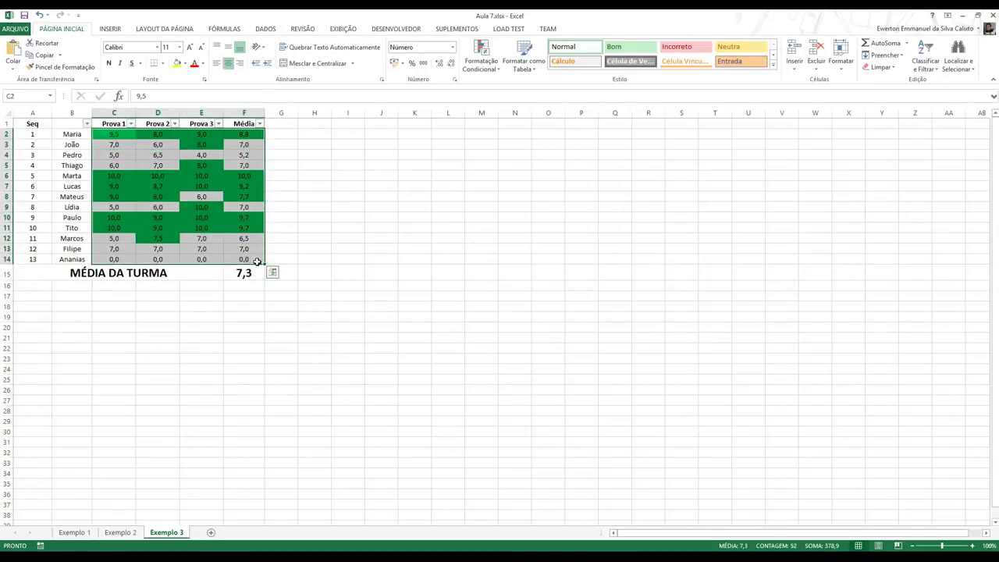
click(300, 247)
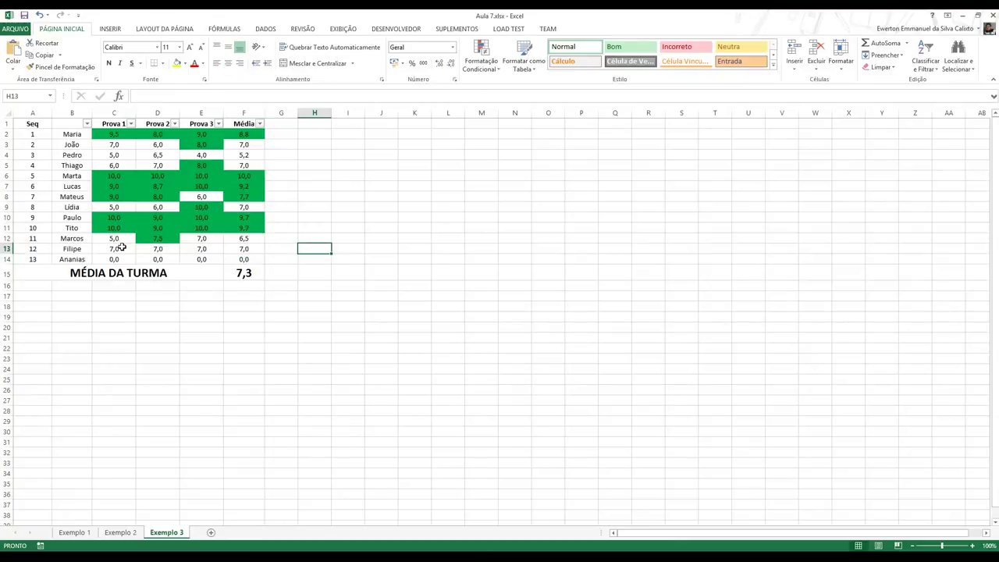
click(246, 273)
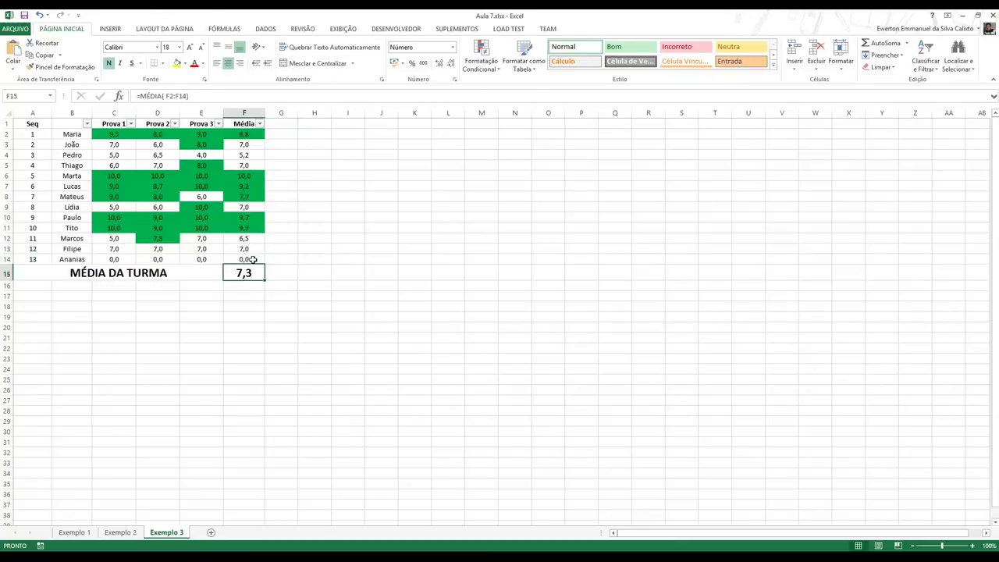
drag(247, 250, 119, 248)
click(242, 270)
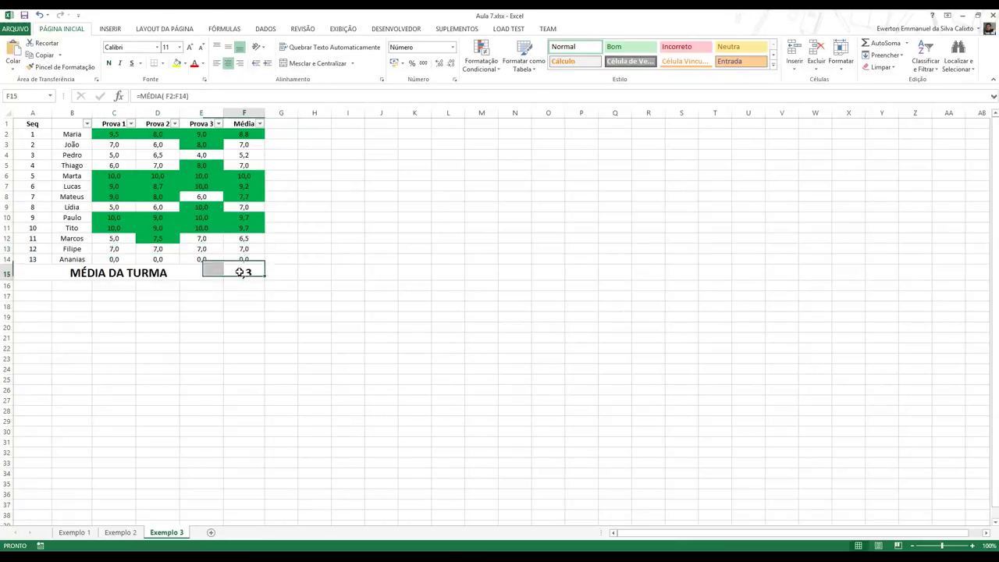
double_click(242, 273)
key(Return)
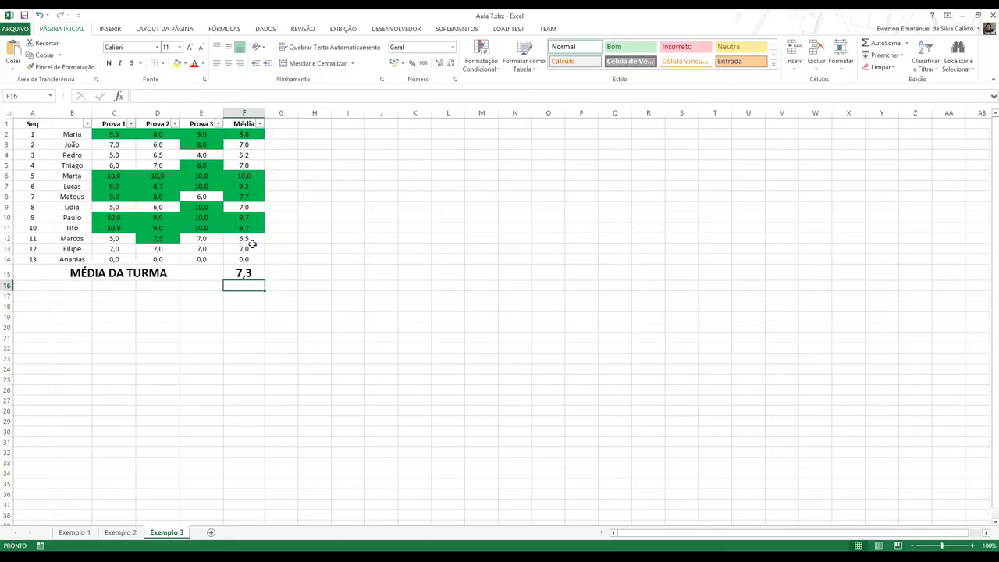
drag(115, 133, 249, 248)
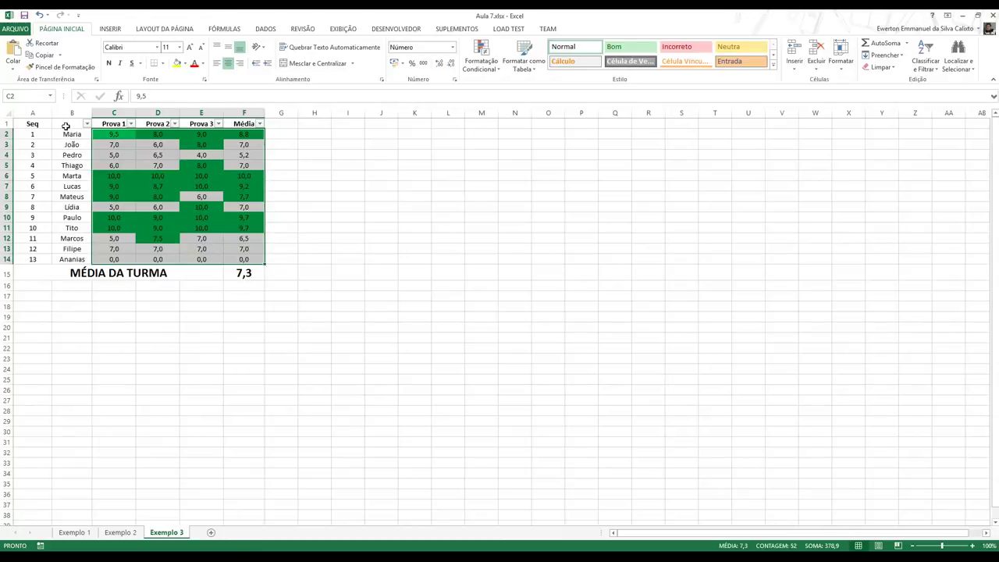
- Apply an Abaixo da Média rule to B1:F14 with light red fill and dark red text
mouse_move(68, 124)
mouse_down()
mouse_move(202, 252)
mouse_move(244, 259)
mouse_up()
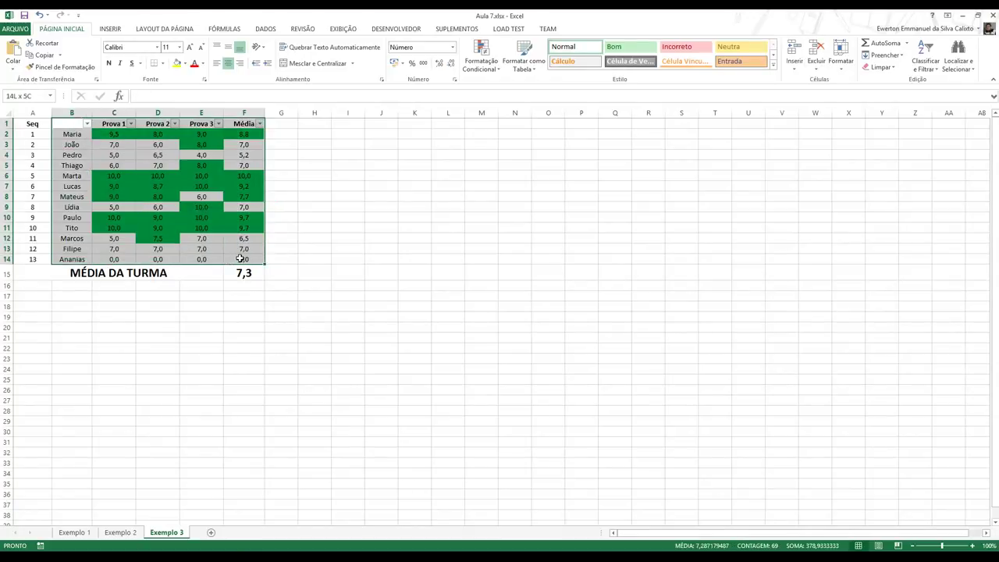
click(481, 57)
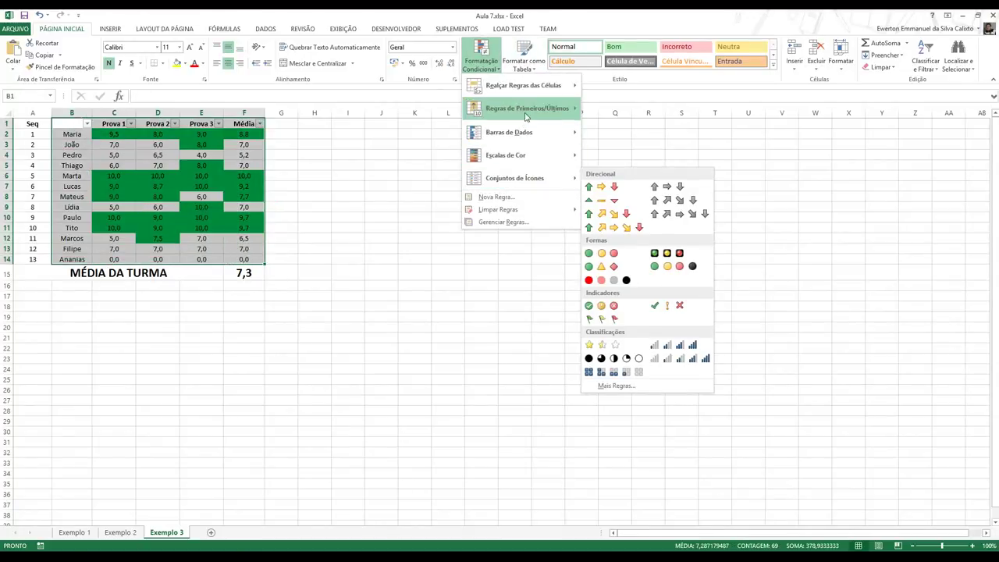
mouse_move(568, 114)
click(629, 225)
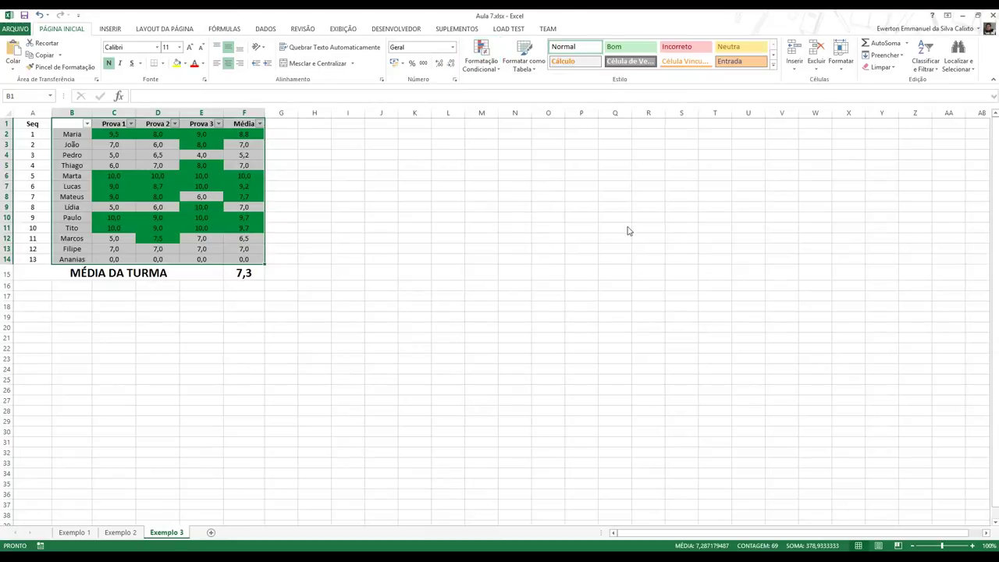
click(513, 225)
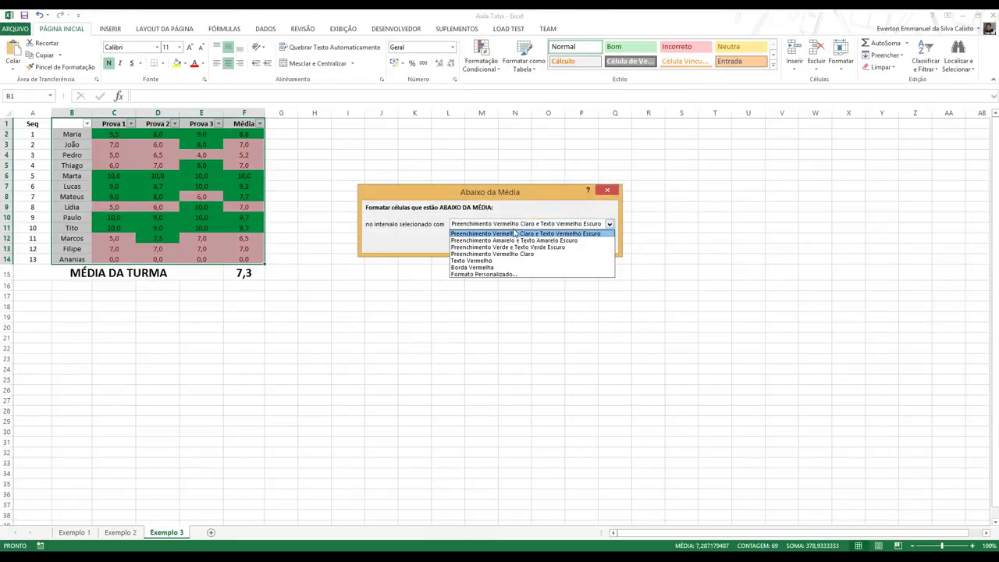
click(482, 234)
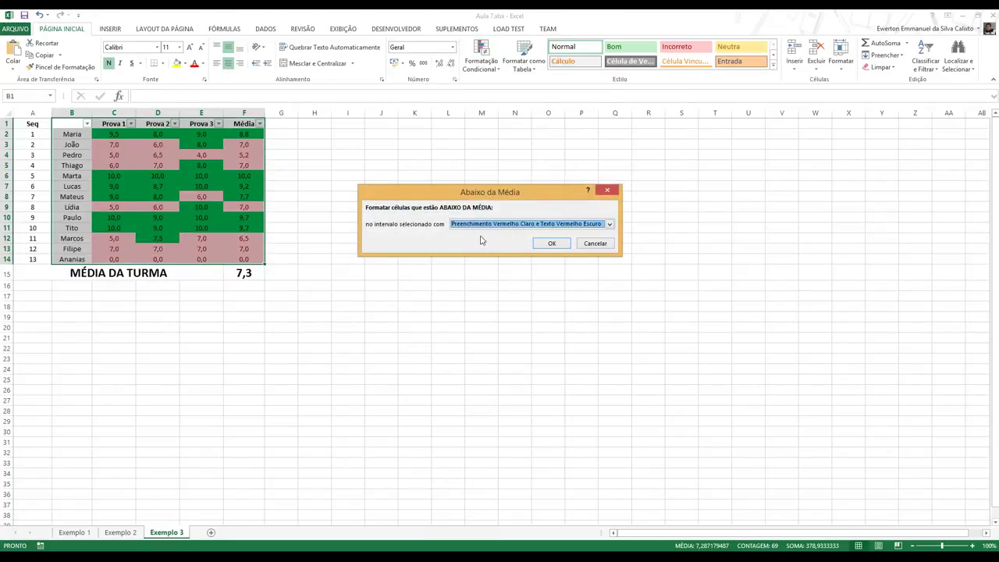
click(546, 245)
click(546, 247)
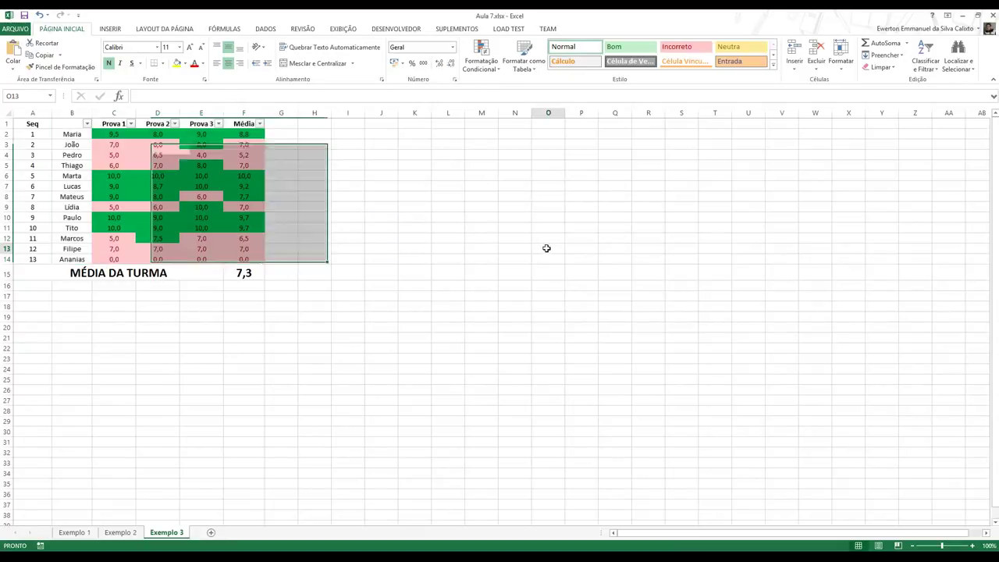
- Review several grade and average ranges, ending with the grade columns C2:E14 selected
drag(117, 145, 164, 164)
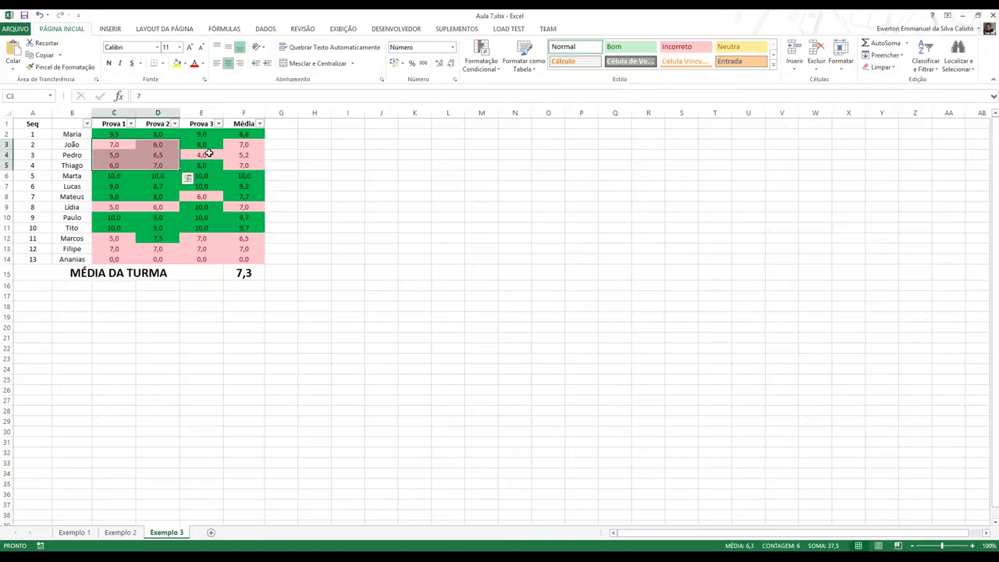
drag(242, 145, 248, 172)
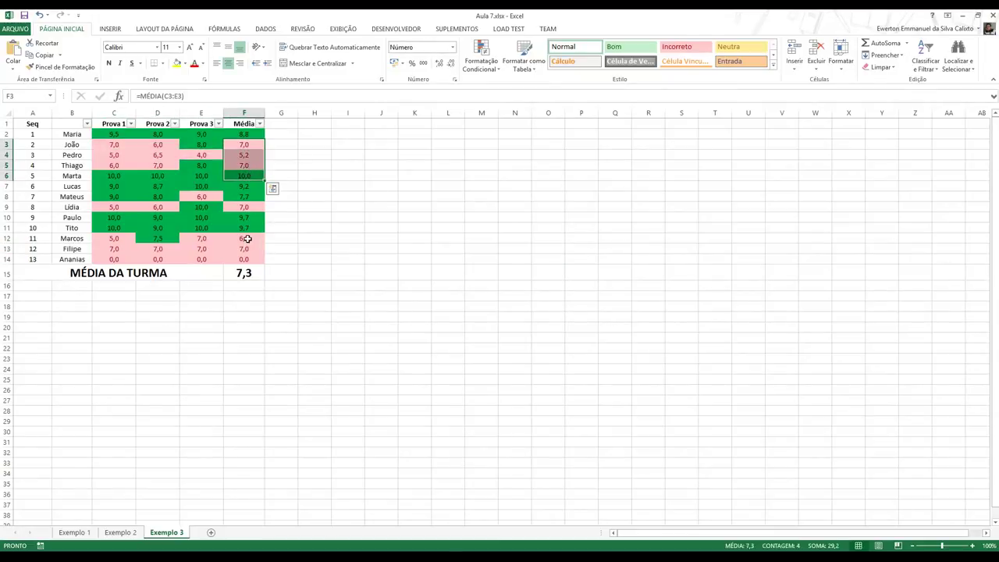
drag(244, 238, 244, 259)
drag(105, 134, 248, 258)
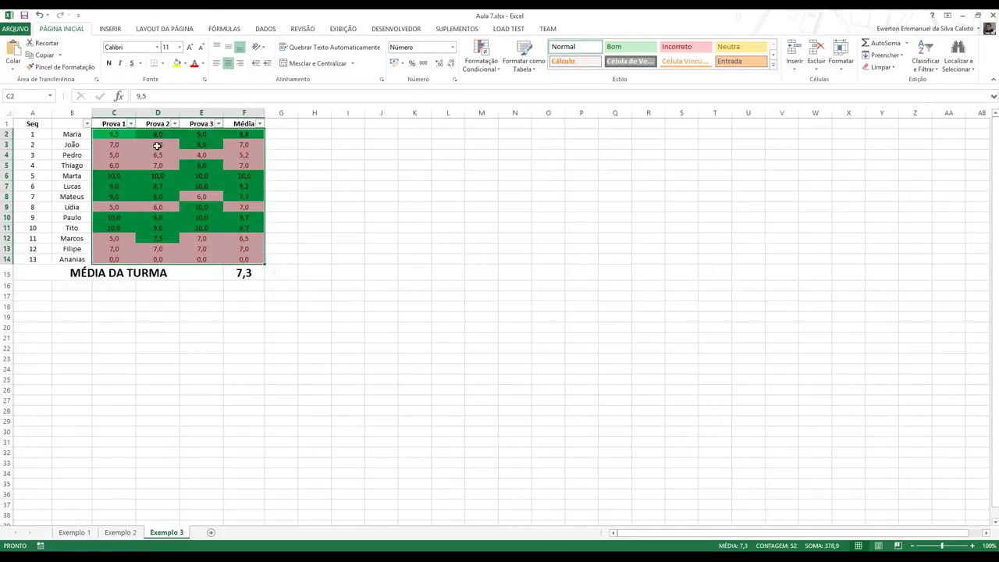
click(115, 147)
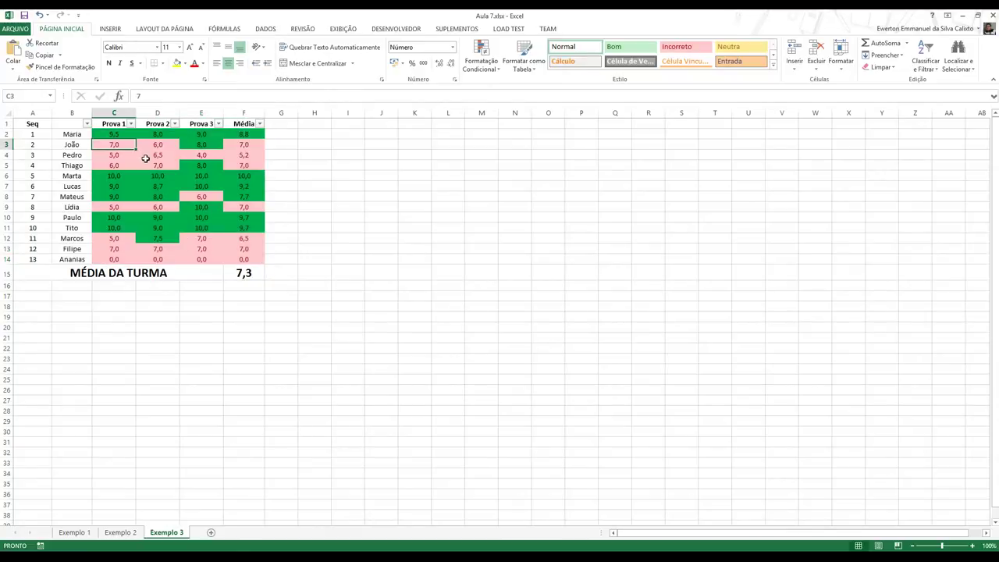
key(Right)
key(Right)
key(Right)
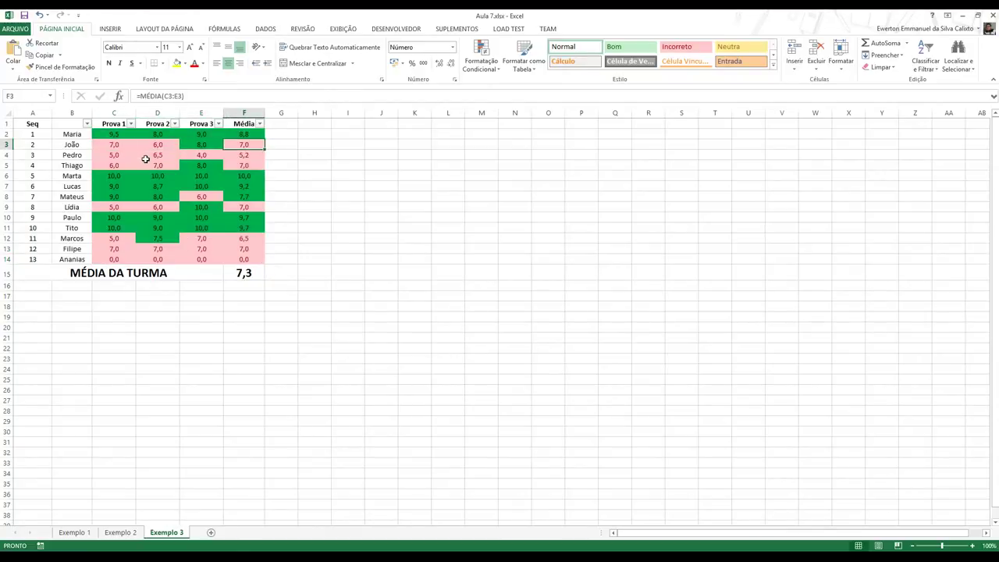
key(Right)
key(Left)
key(Left)
key(Left)
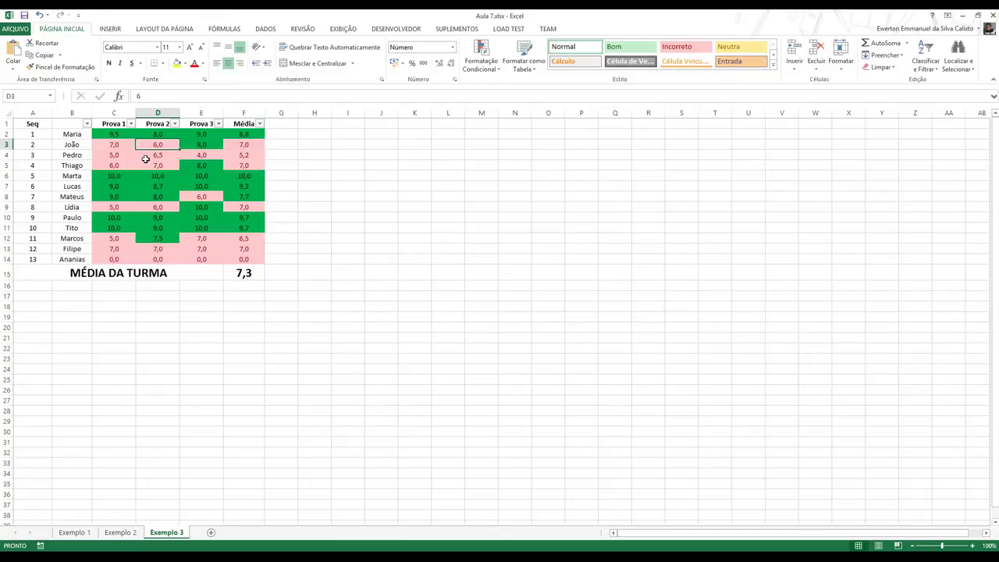
drag(108, 134, 207, 258)
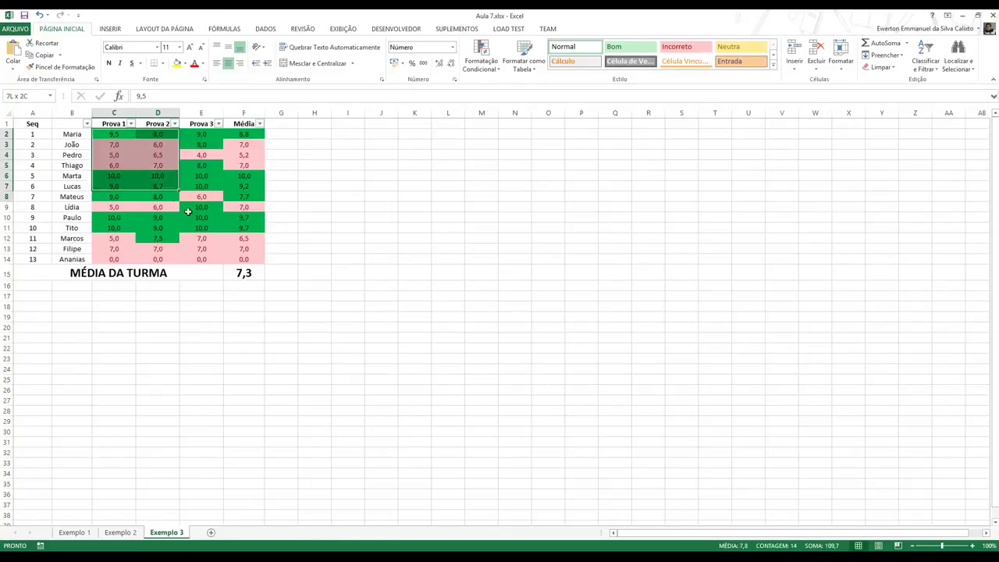
- Change the Prova 3 grade in E11 to 6, then to 7, and reselect C2:F14
click(214, 229)
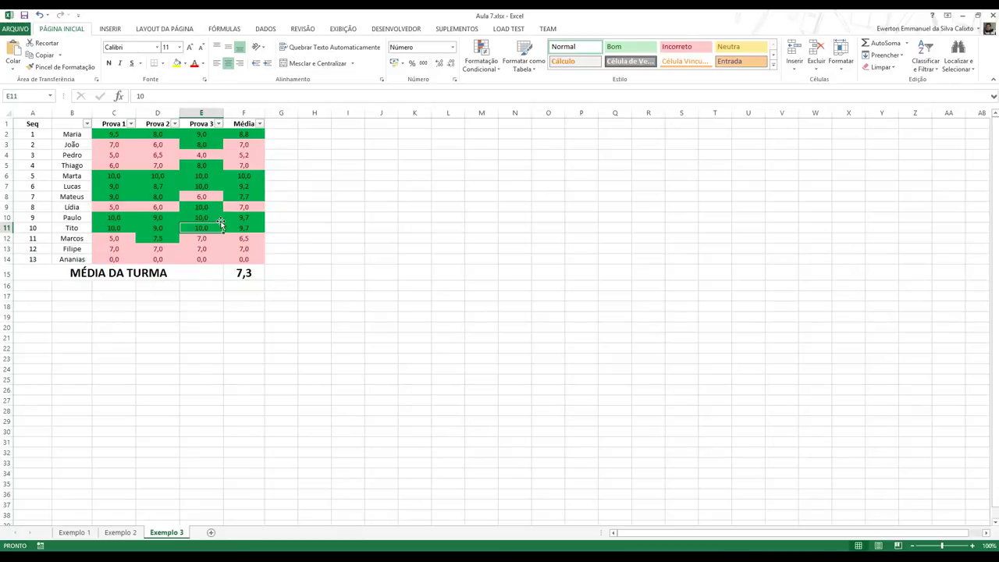
text(6)
key(Return)
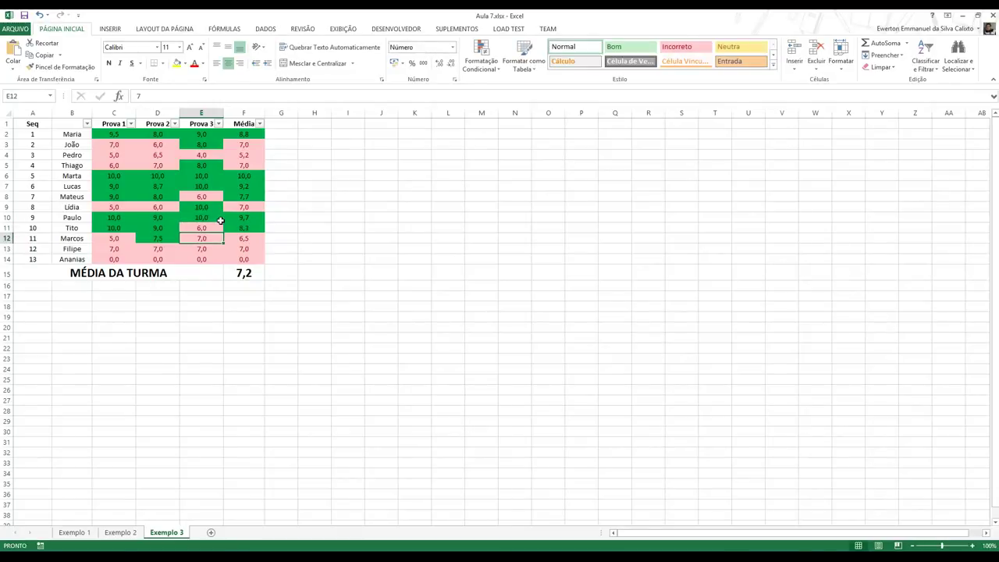
key(Up)
text(7)
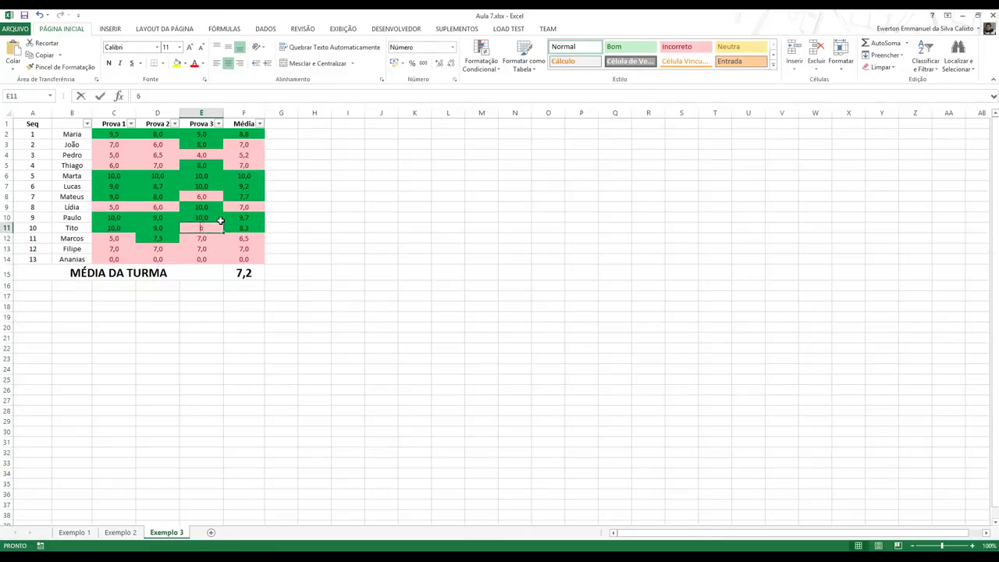
key(Return)
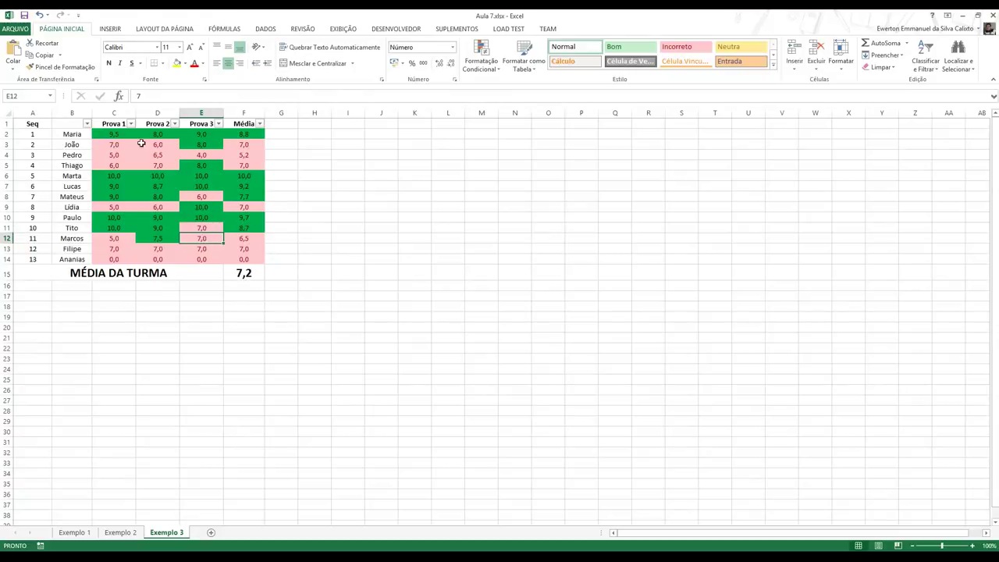
click(115, 134)
drag(115, 134, 258, 261)
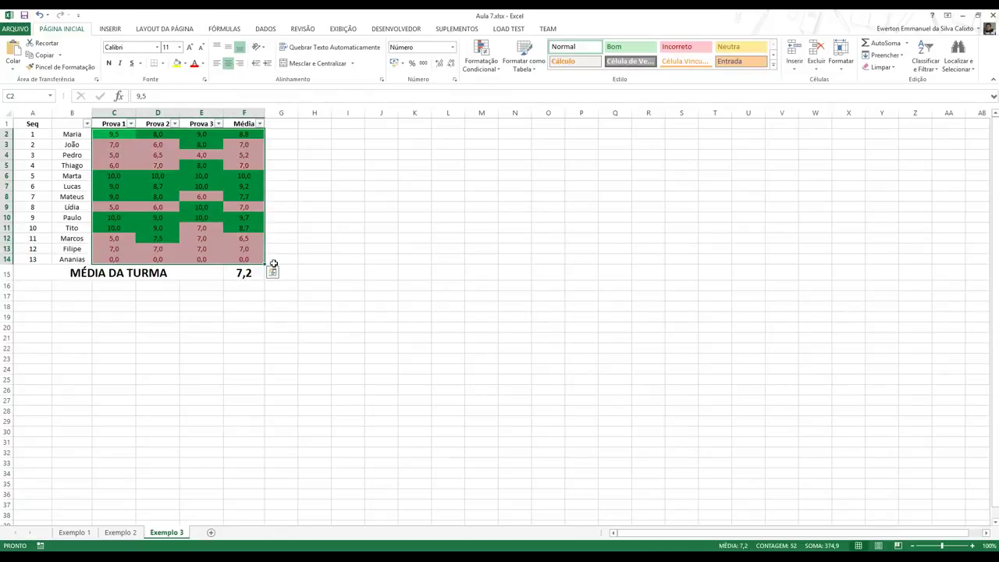
click(478, 65)
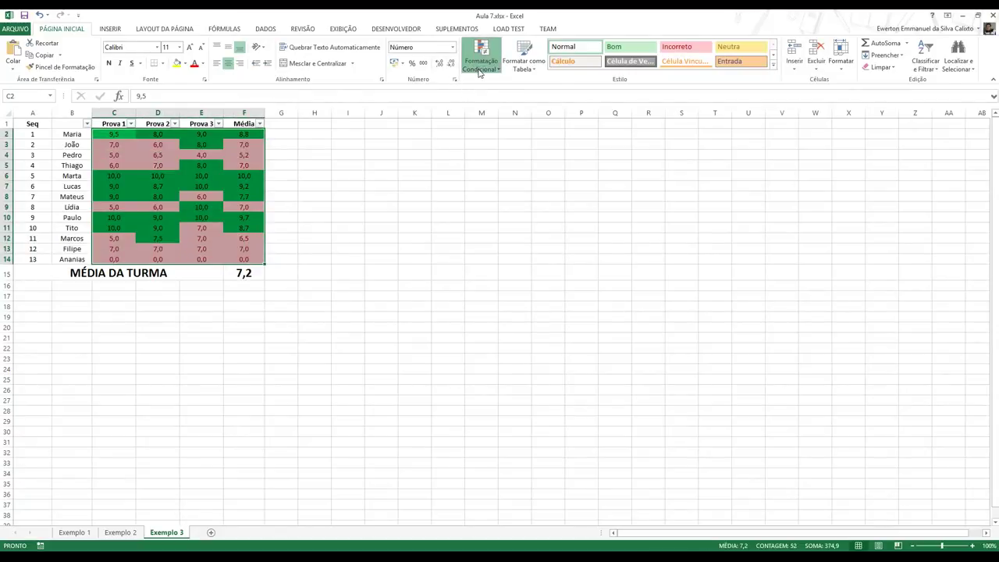
mouse_move(494, 92)
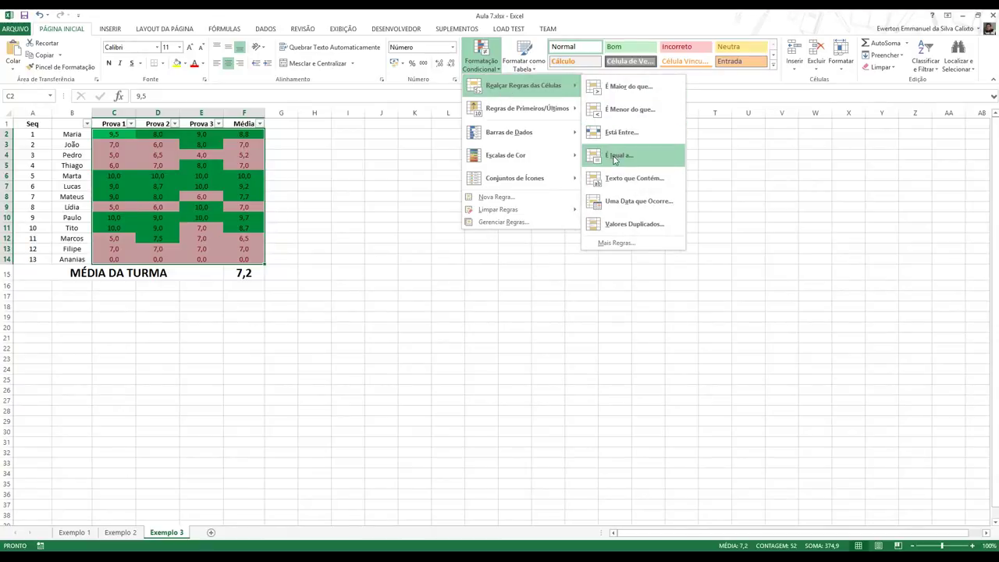
click(619, 97)
drag(501, 206, 560, 185)
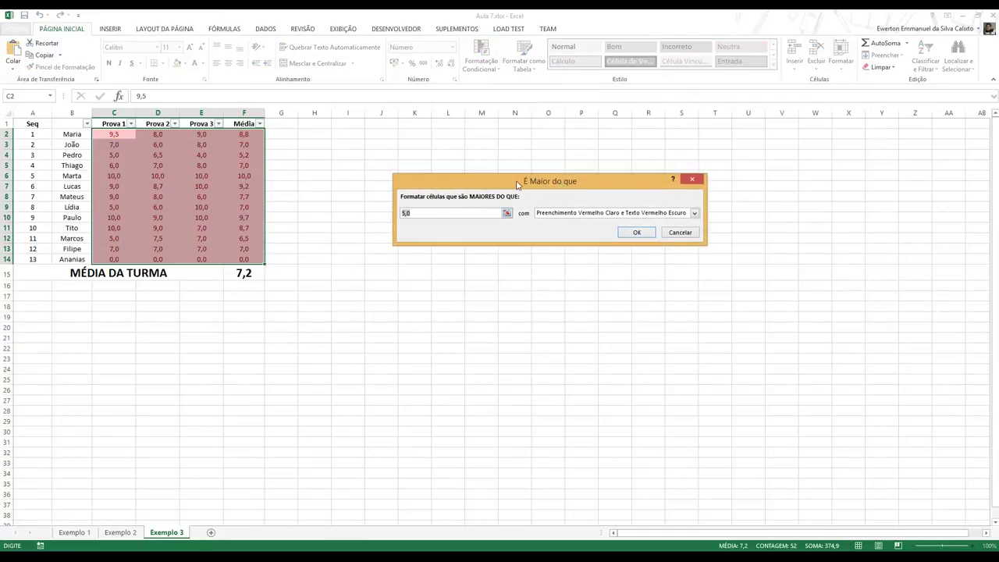
drag(517, 184, 411, 183)
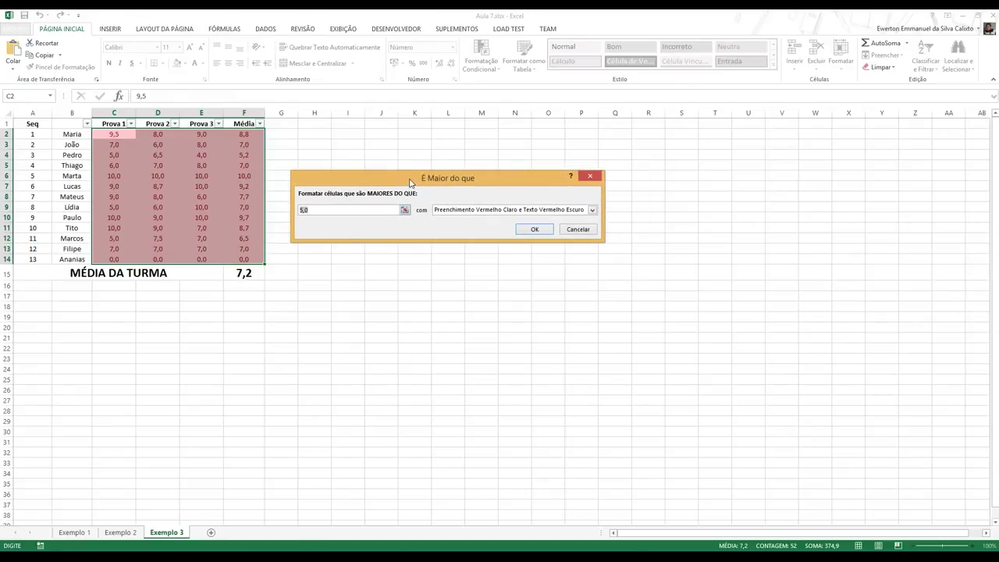
click(309, 210)
click(576, 229)
click(480, 68)
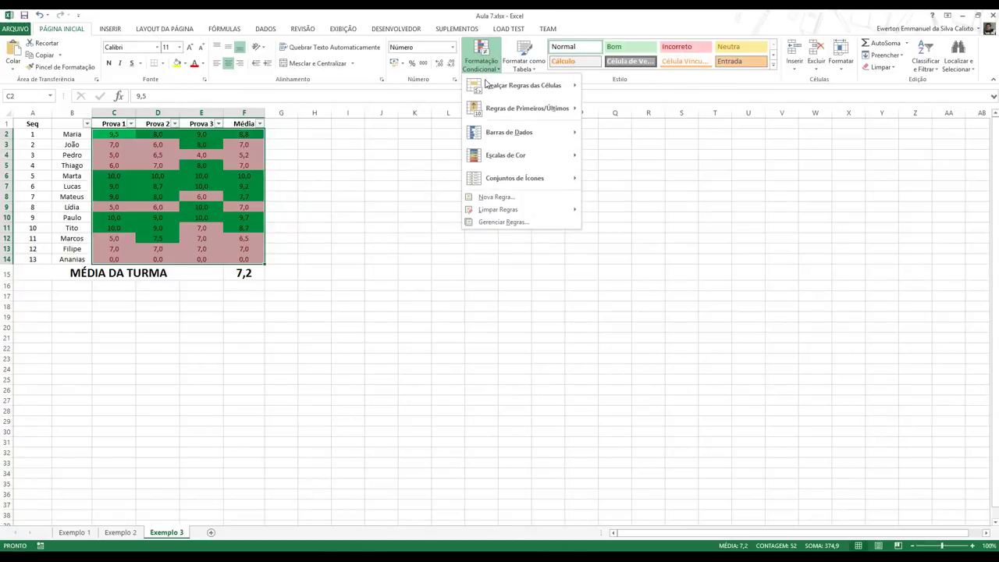
mouse_move(547, 86)
click(627, 121)
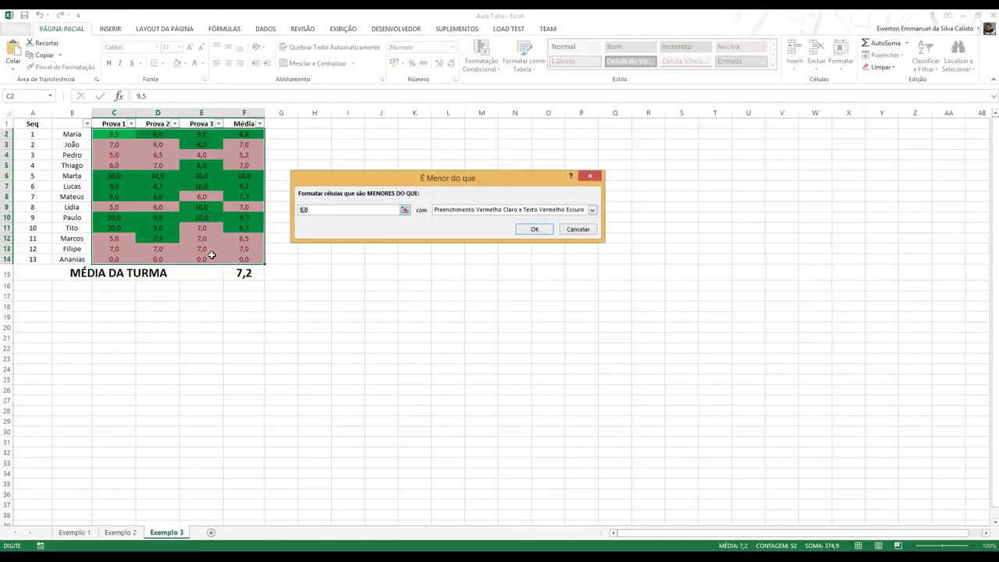
click(569, 230)
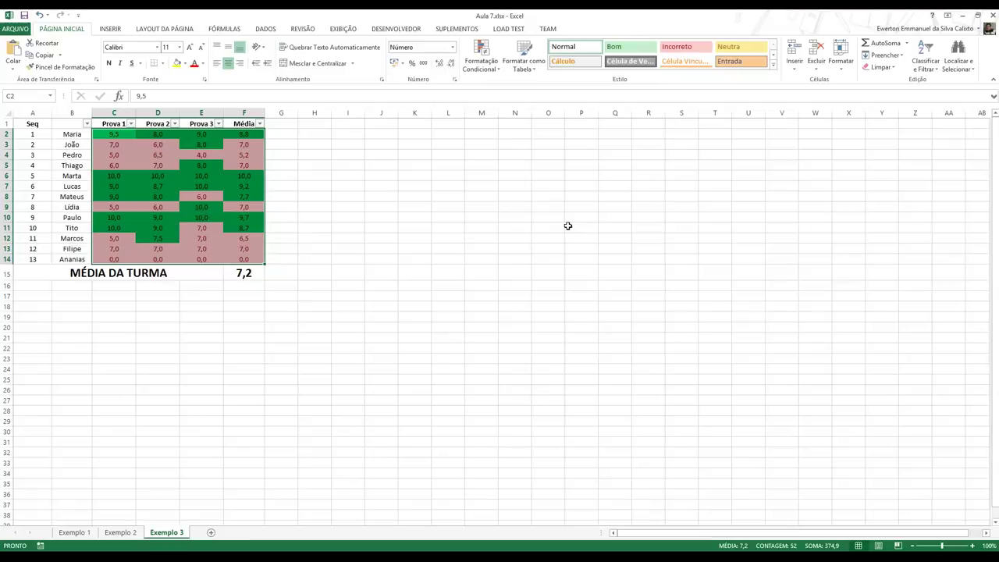
click(272, 294)
- Recommit the F15 average formula, select B1:F14, and cancel a new formatting rule
double_click(247, 274)
key(Return)
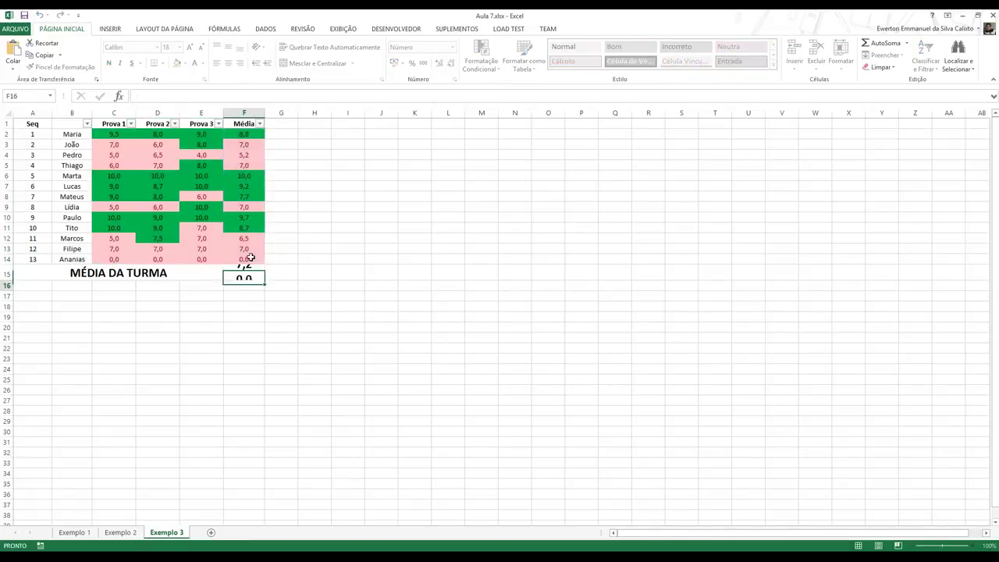
drag(68, 124, 234, 259)
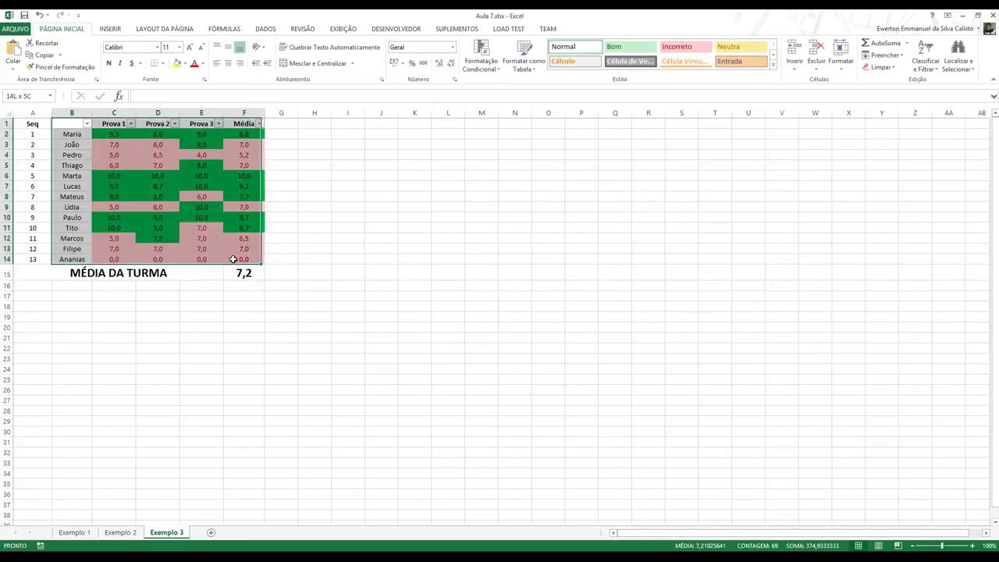
click(485, 78)
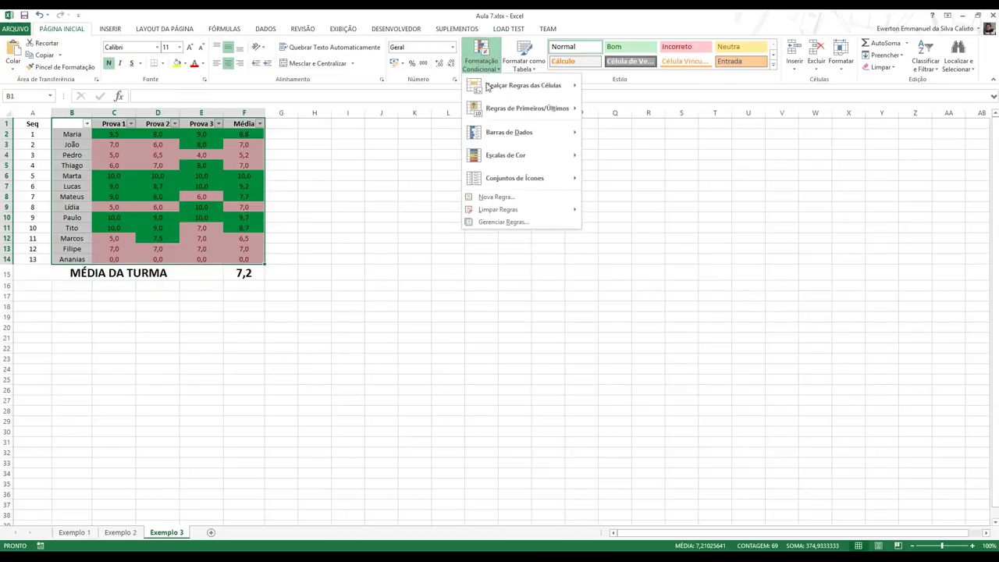
mouse_move(520, 116)
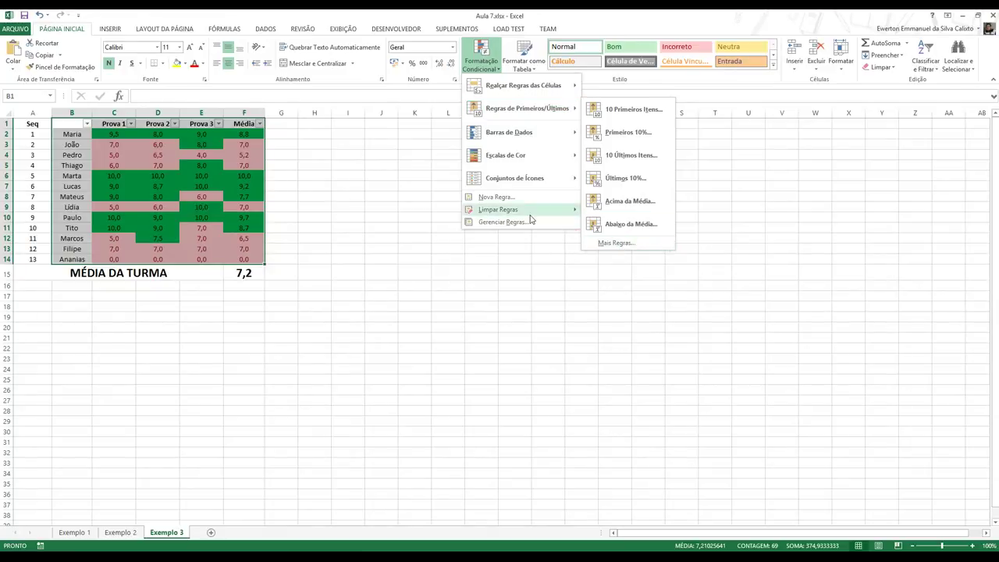
mouse_move(533, 209)
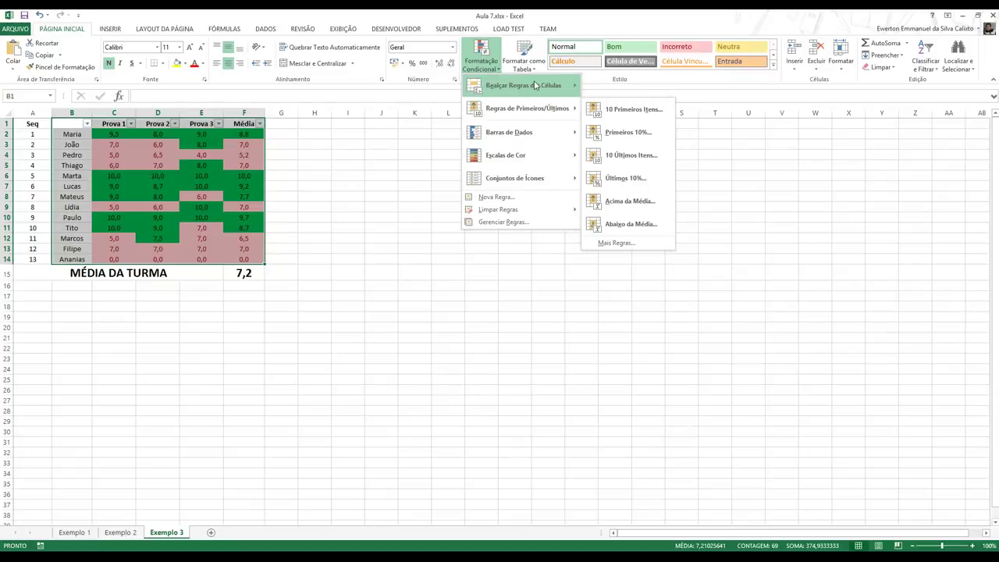
mouse_move(531, 85)
click(636, 244)
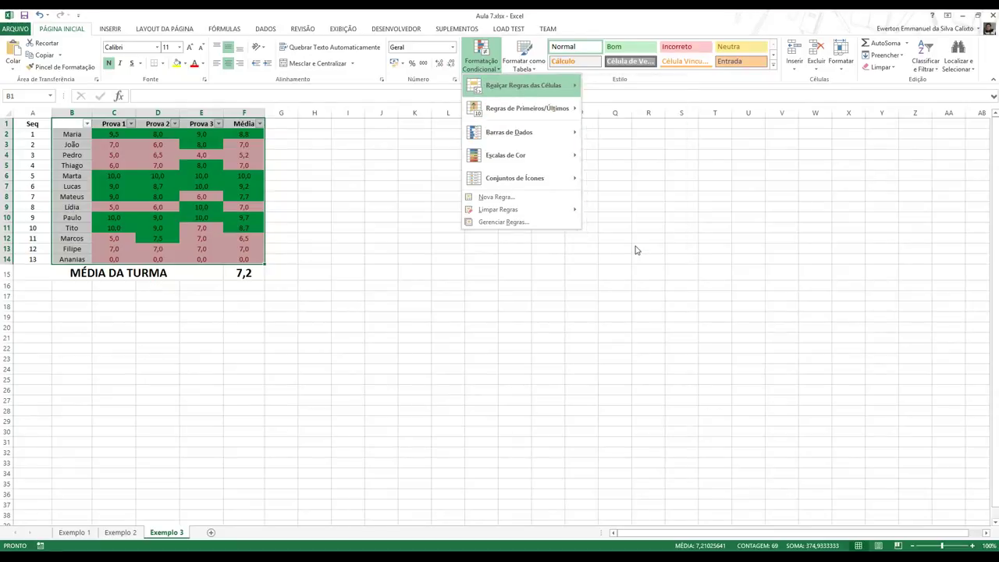
drag(457, 125, 743, 206)
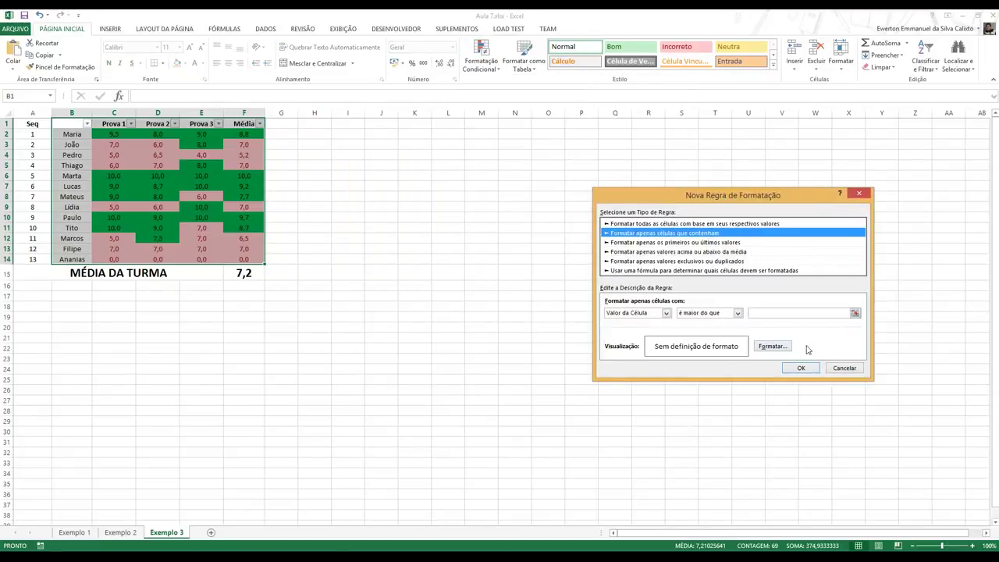
click(841, 368)
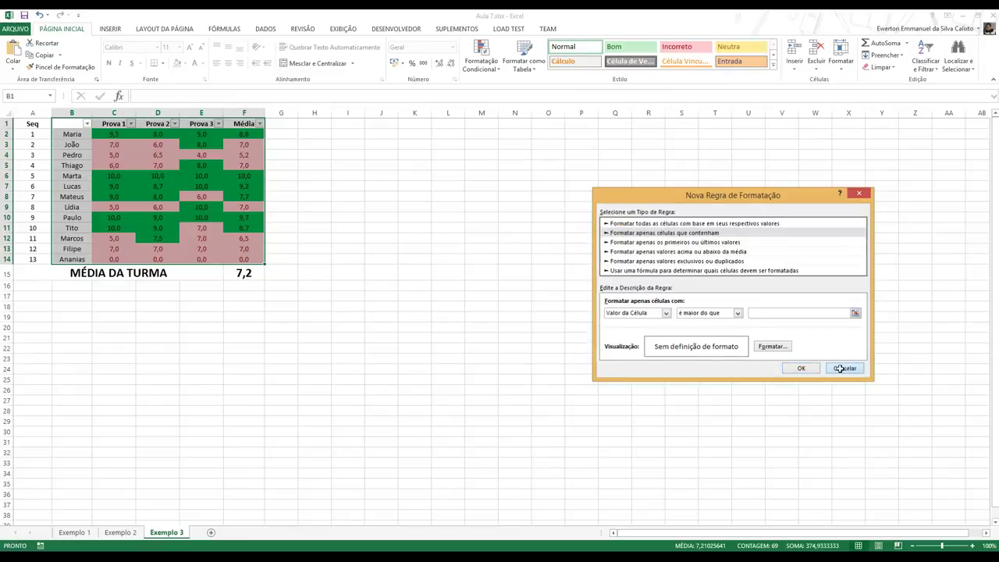
- Start another Nova Regra, close it unsaved, and dismiss the Formatação Condicional menu
click(482, 62)
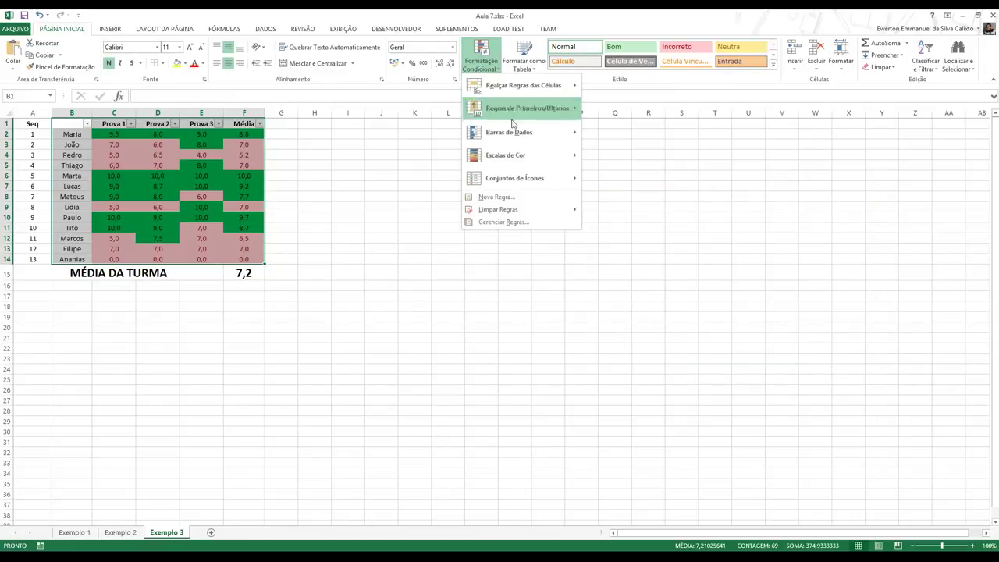
click(490, 199)
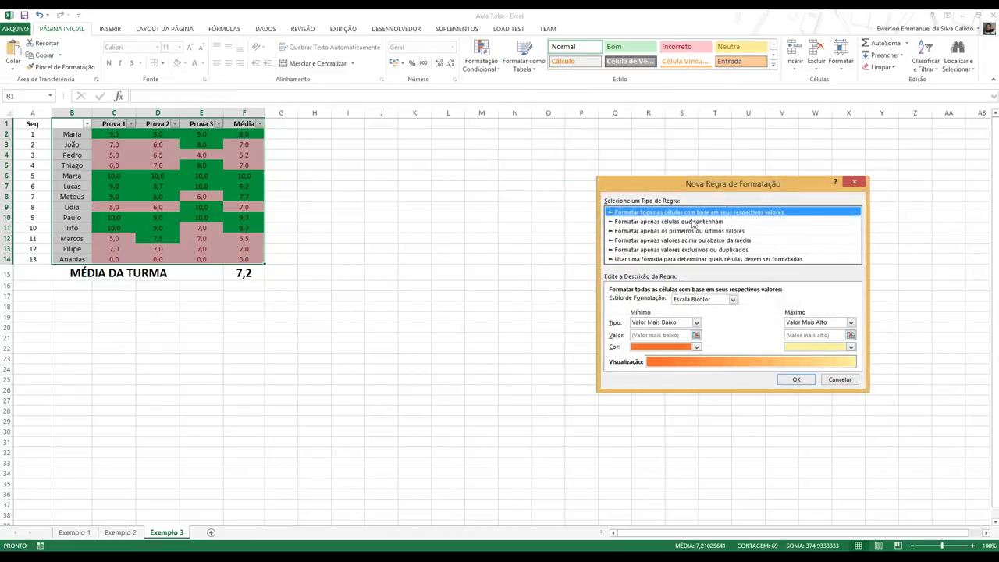
drag(822, 185, 721, 183)
click(748, 179)
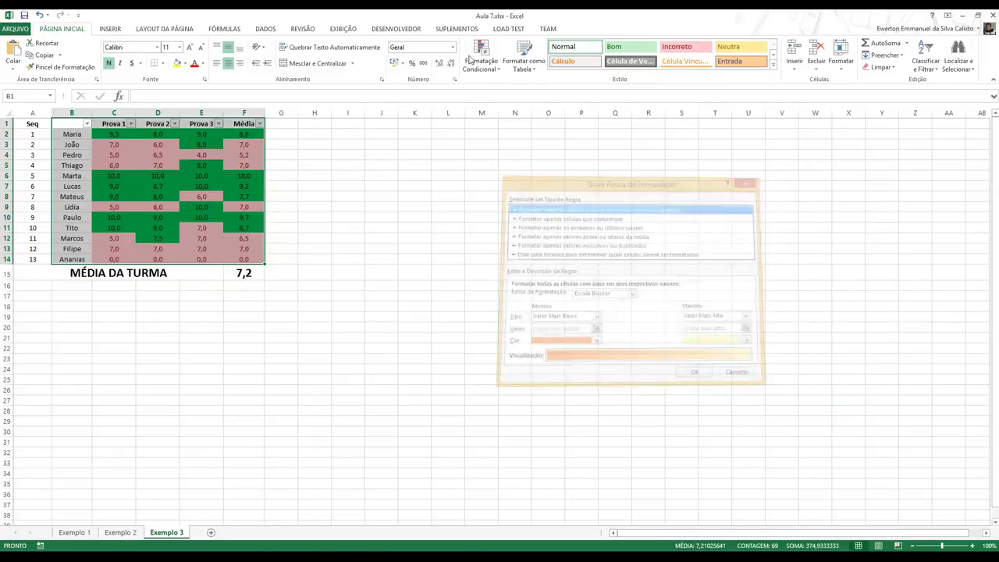
click(481, 59)
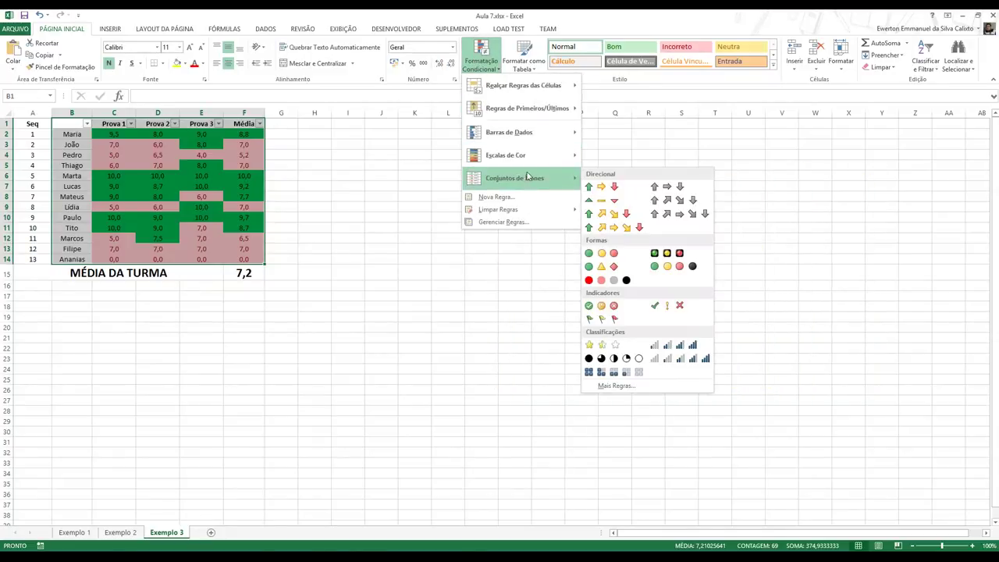
mouse_move(539, 136)
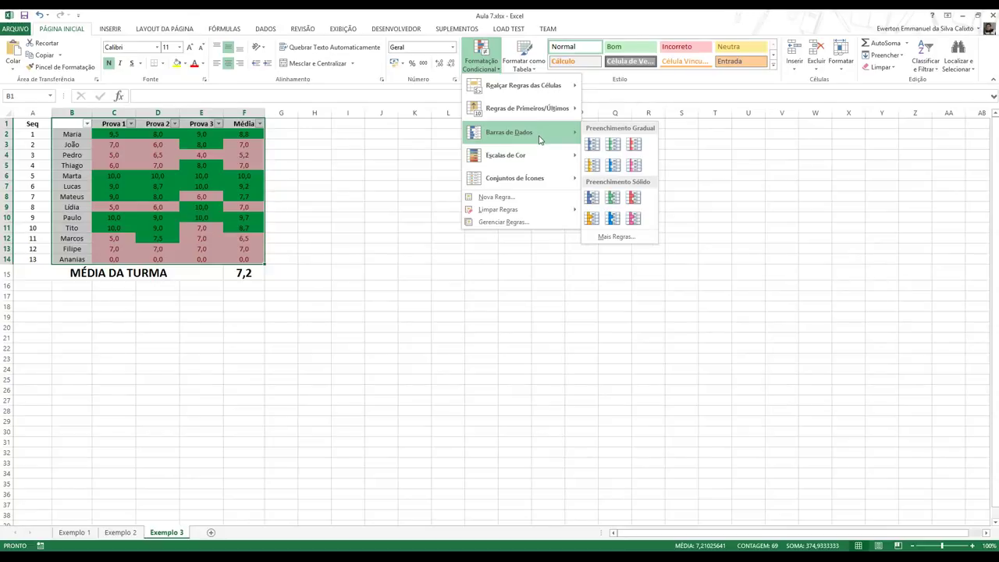
key(Escape)
key(Escape)
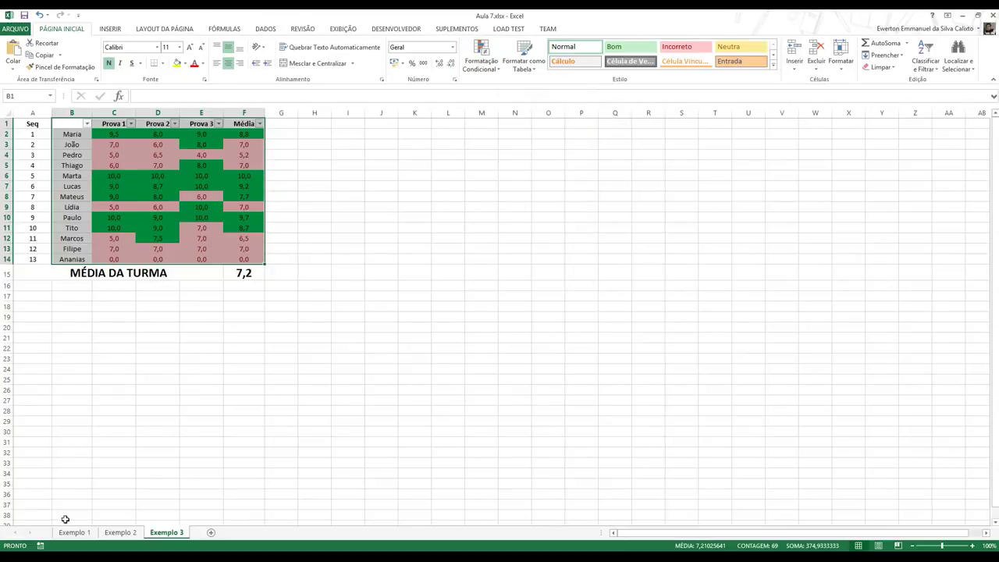
- On Exemplo 1, add blue Preenchimento Gradual data bars to the Percentual cells D2:D6
click(82, 535)
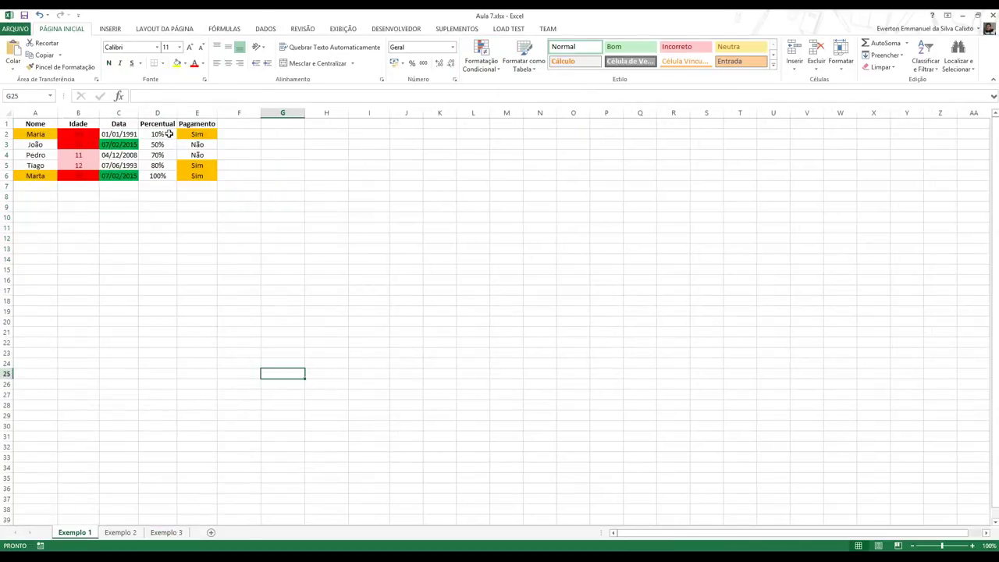
drag(167, 134, 159, 176)
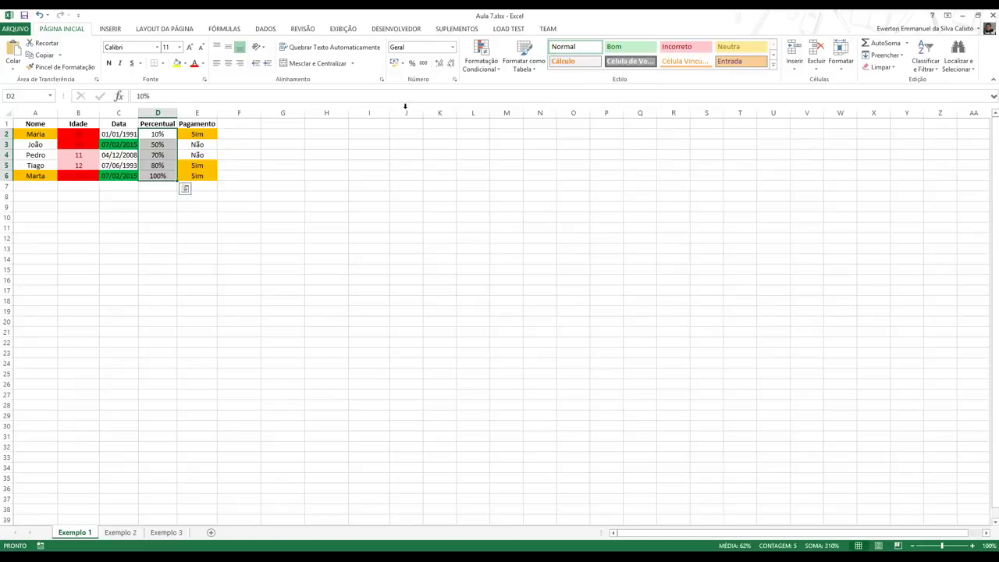
click(480, 61)
mouse_move(509, 113)
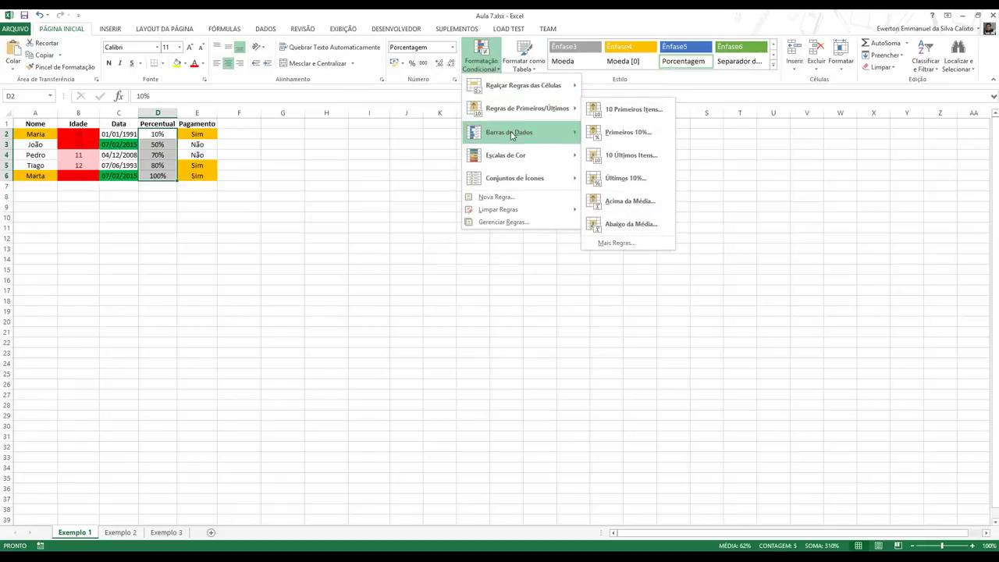
mouse_move(514, 134)
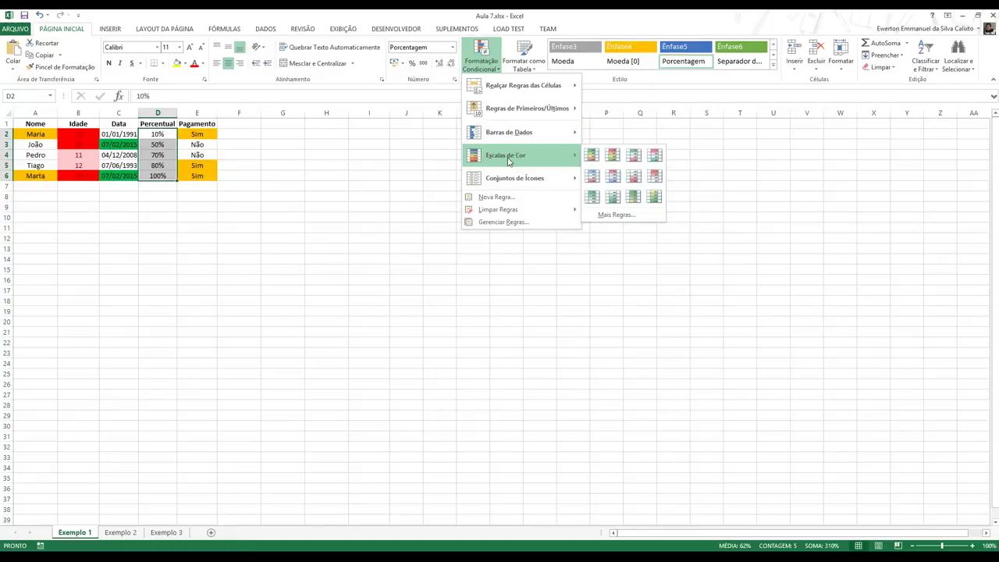
mouse_move(502, 182)
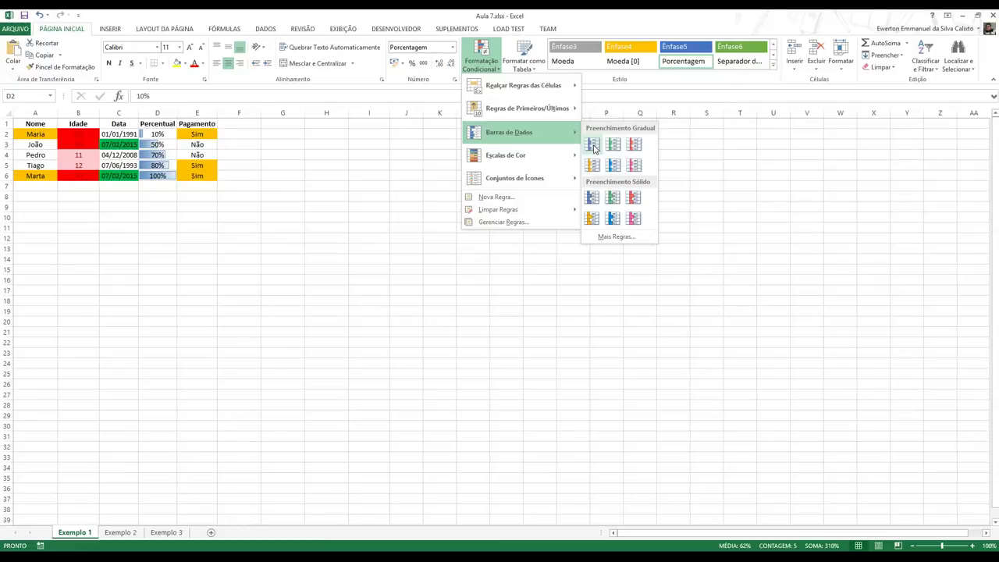
click(594, 148)
click(284, 196)
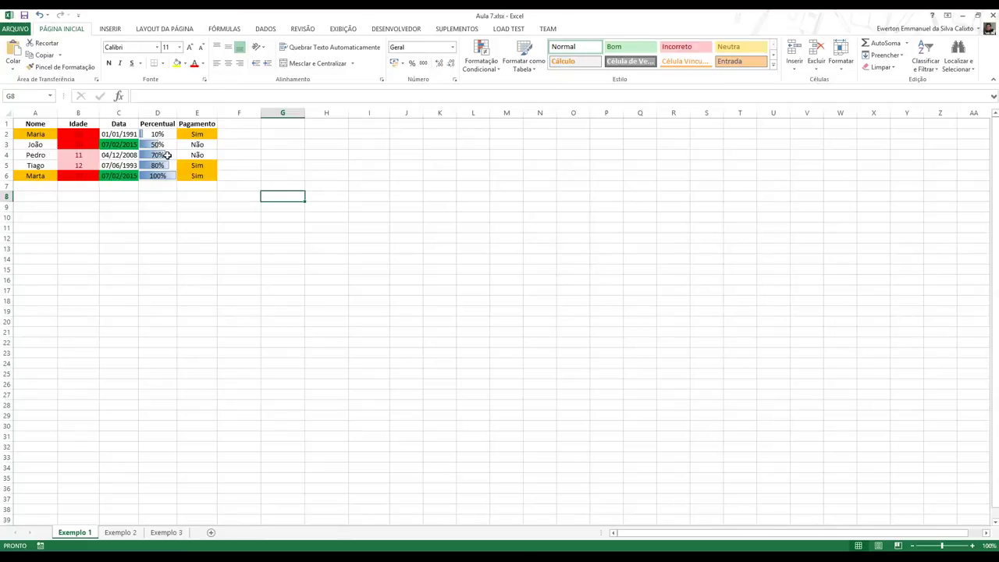
- Select D2:D6 and browse the Escalas de Cor options without applying one
drag(146, 134, 165, 174)
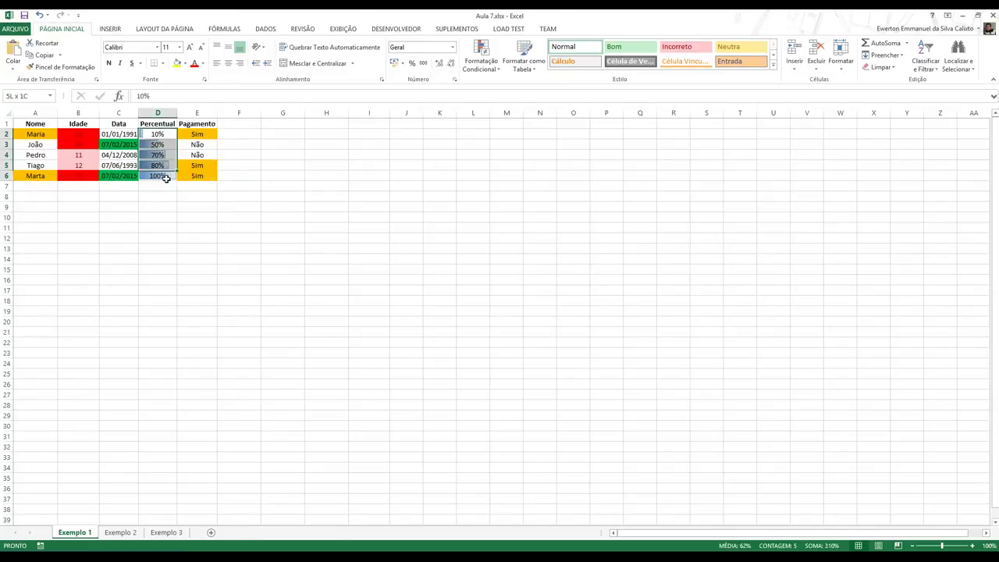
click(211, 218)
drag(145, 134, 161, 175)
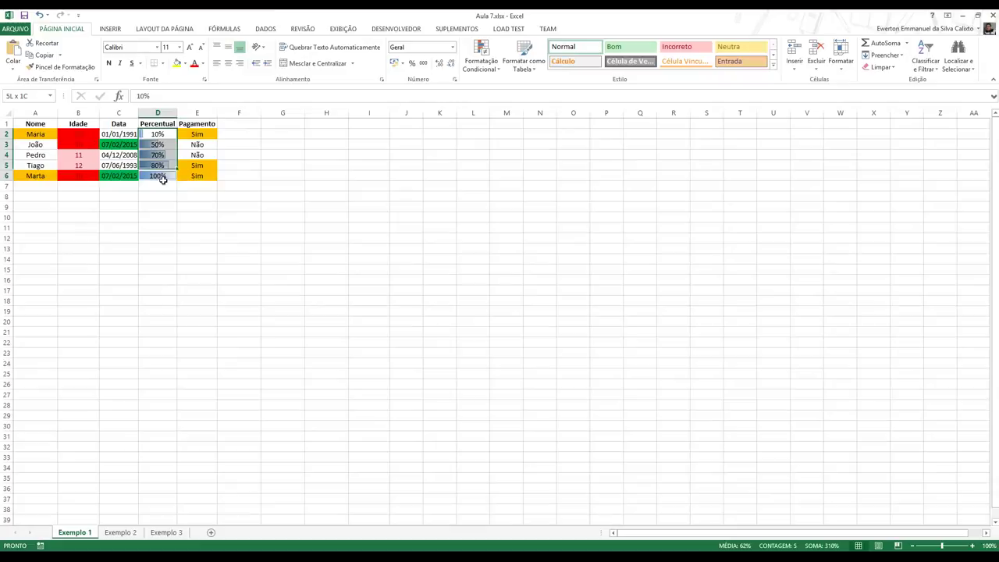
click(223, 228)
drag(145, 134, 161, 175)
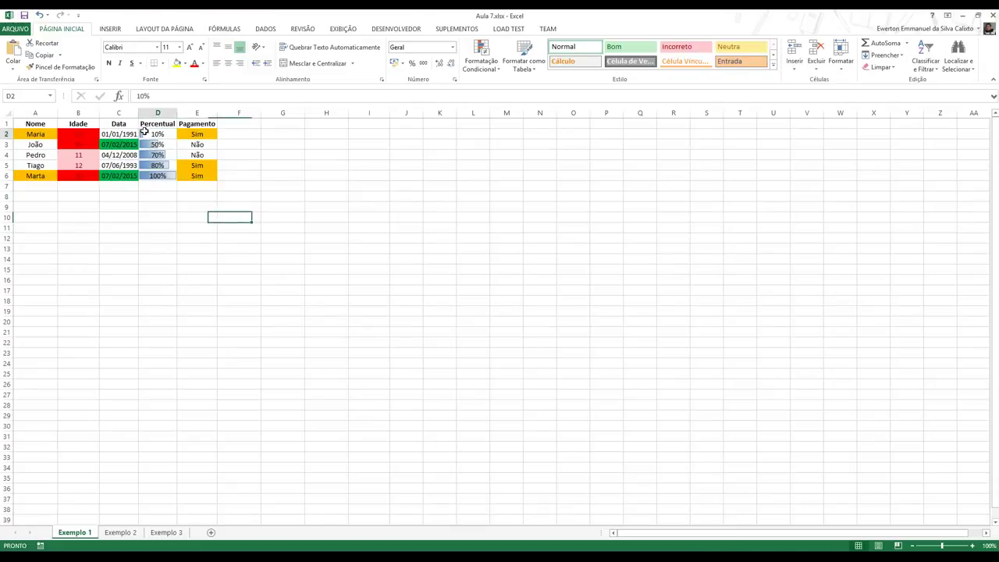
click(203, 215)
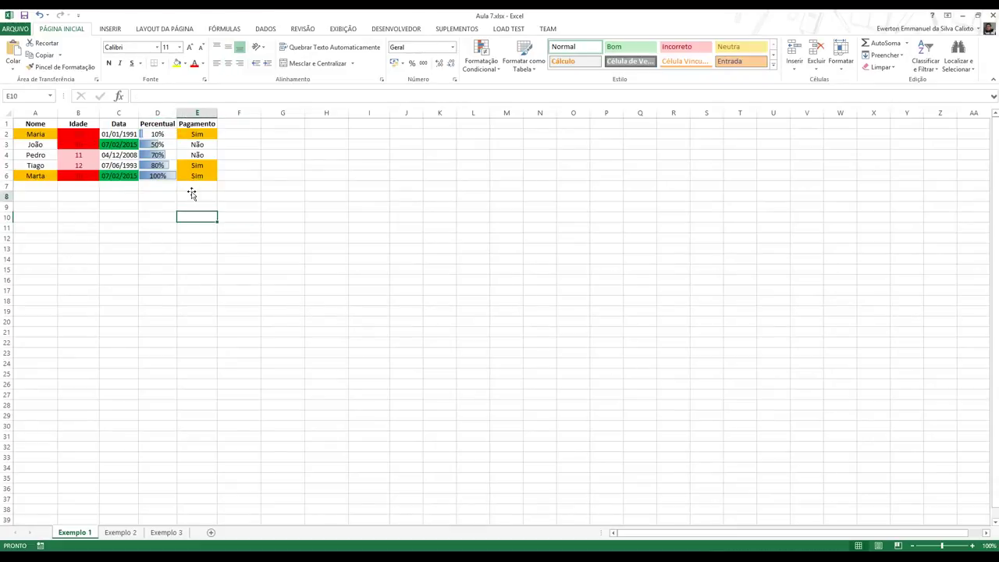
click(193, 197)
drag(146, 134, 161, 176)
click(160, 206)
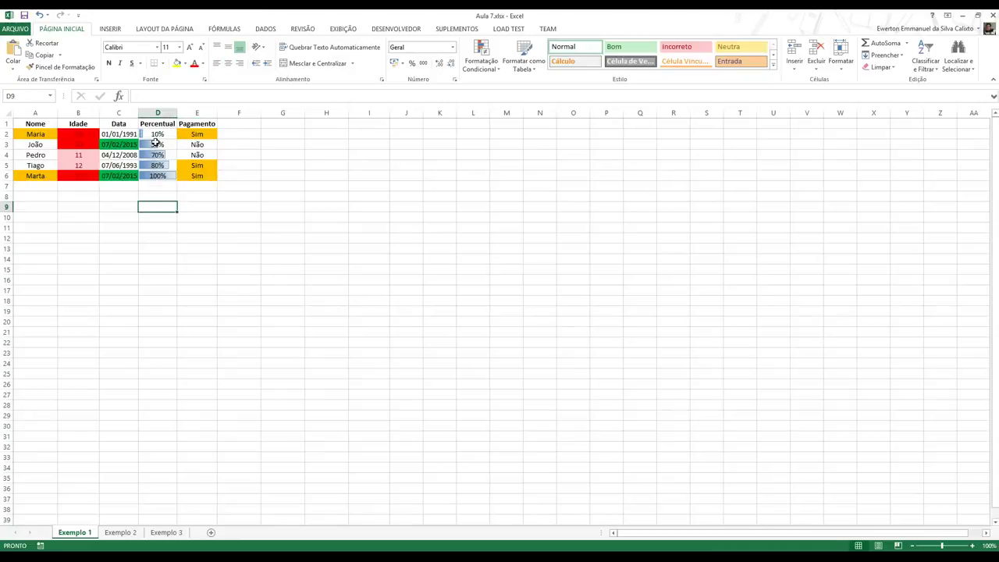
drag(148, 135, 160, 176)
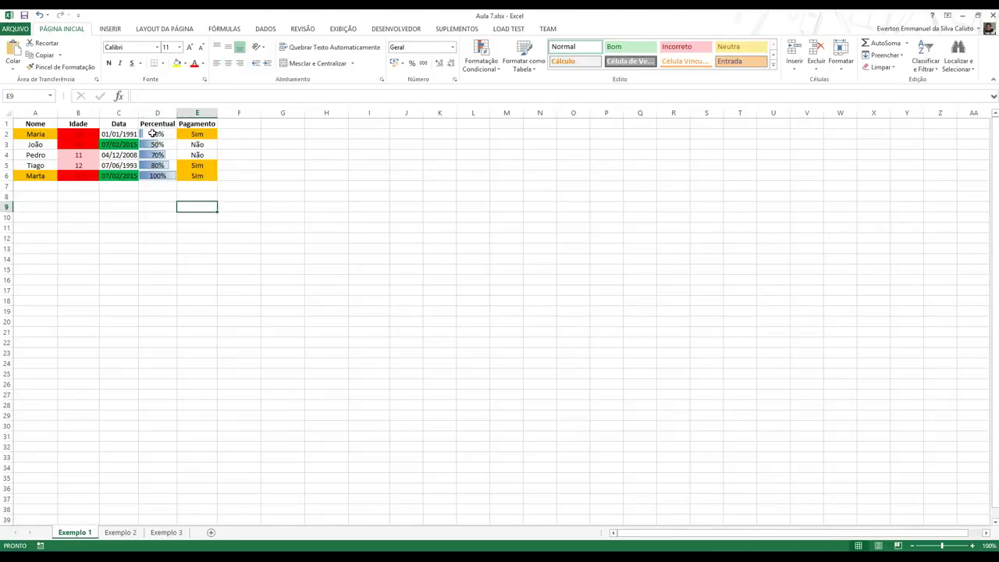
drag(150, 135, 160, 176)
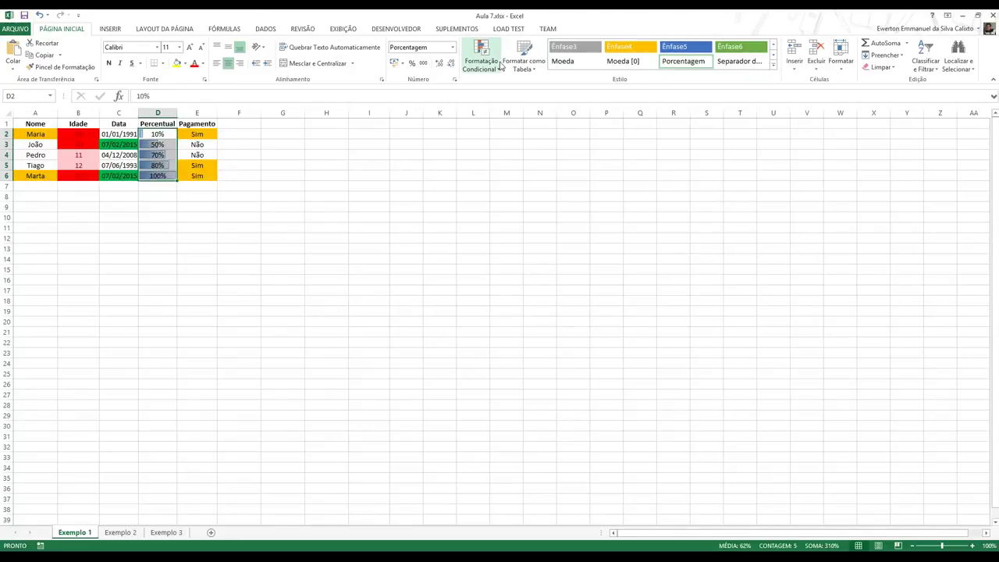
click(497, 69)
mouse_move(535, 150)
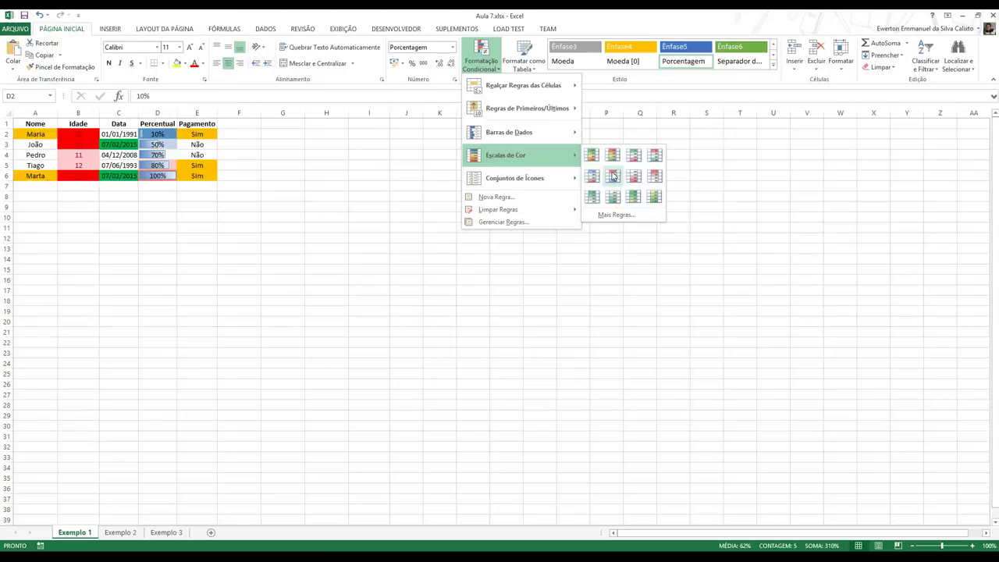
click(226, 197)
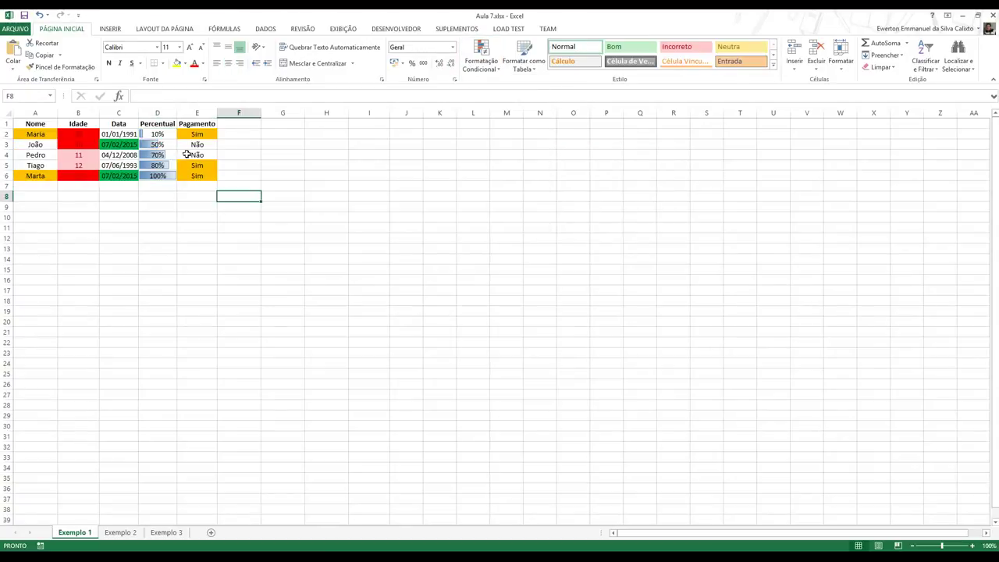
- Remove the data bars from D2:D6 with Limpar Regras das Células Selecionadas
drag(157, 135, 160, 175)
click(481, 59)
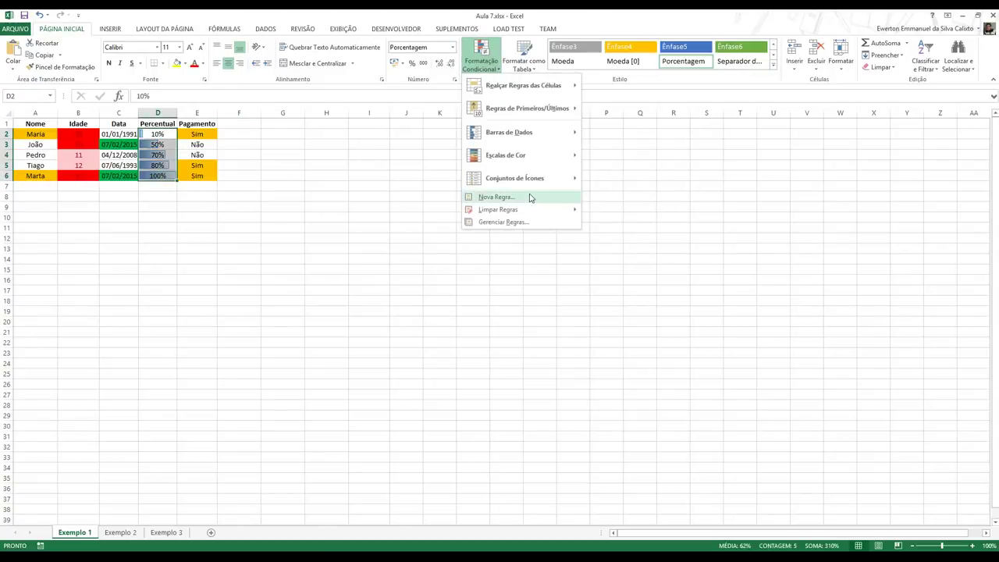
mouse_move(551, 211)
click(633, 212)
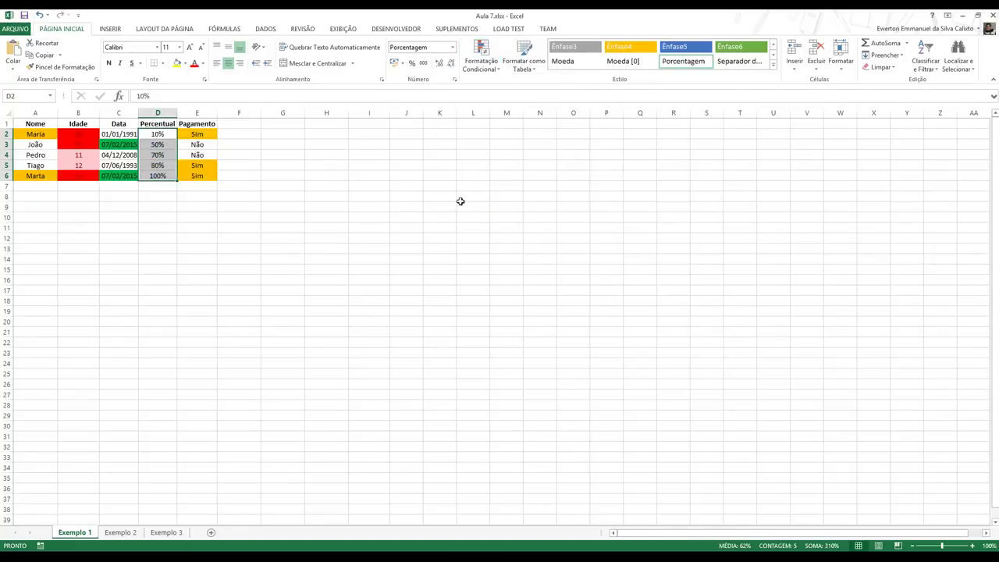
click(488, 66)
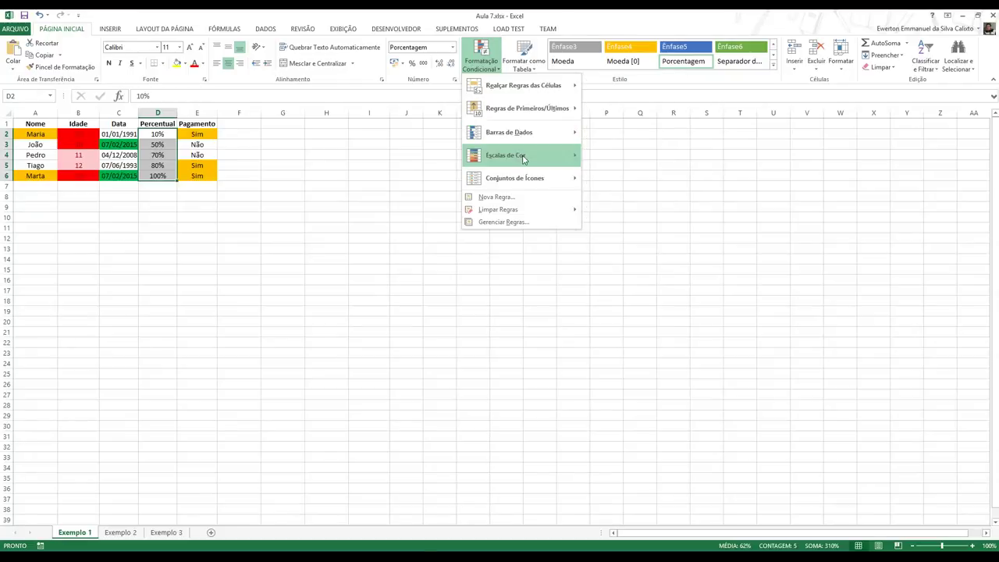
mouse_move(524, 156)
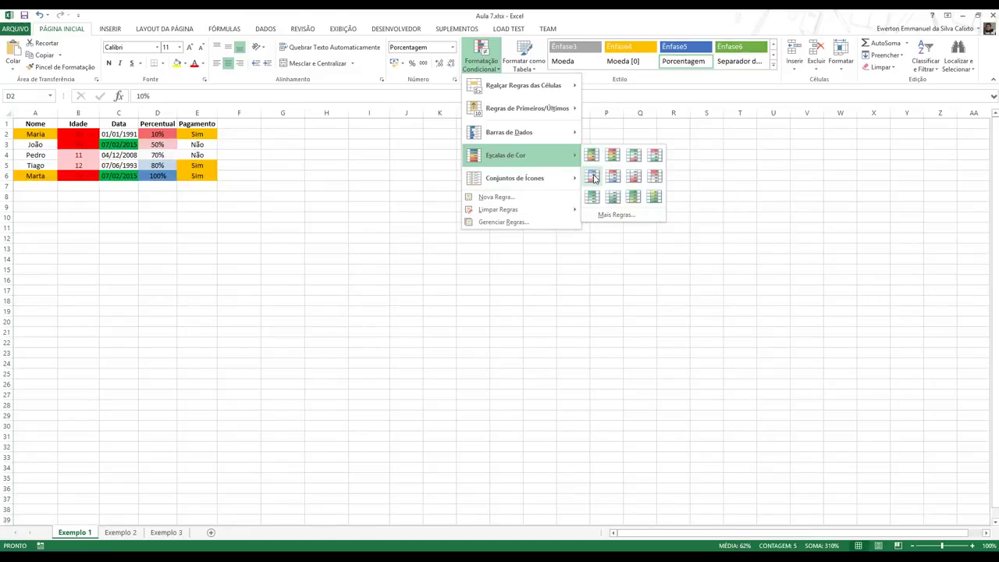
- Open and close the colour-scale rule editor, then start a fresh Nova Regra de Formatação
click(627, 216)
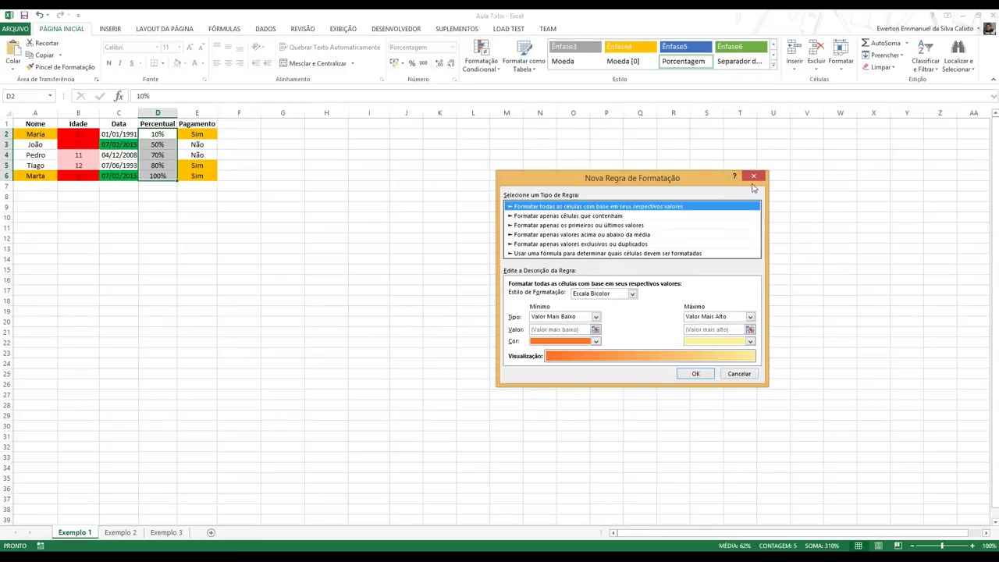
click(755, 180)
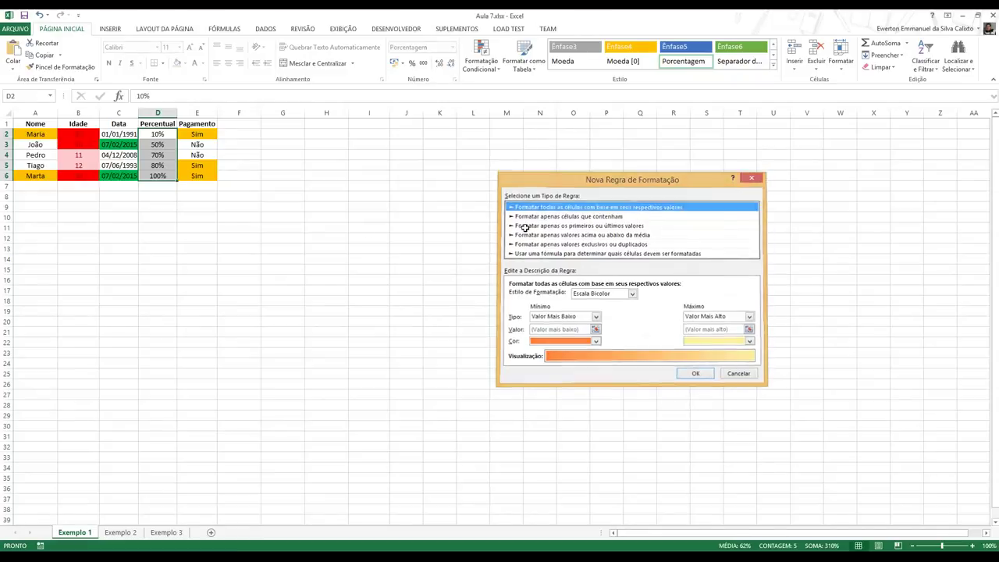
click(497, 68)
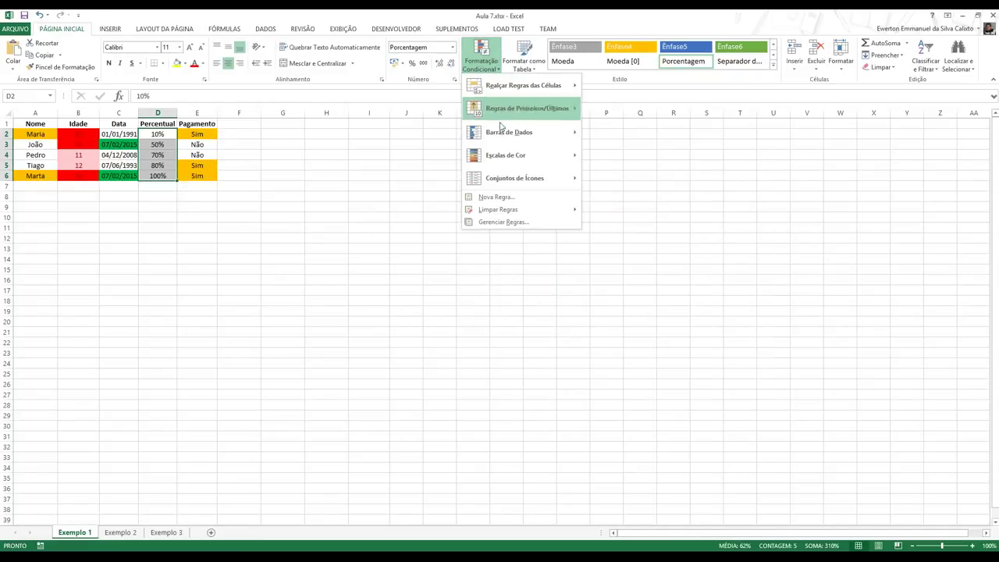
mouse_move(520, 178)
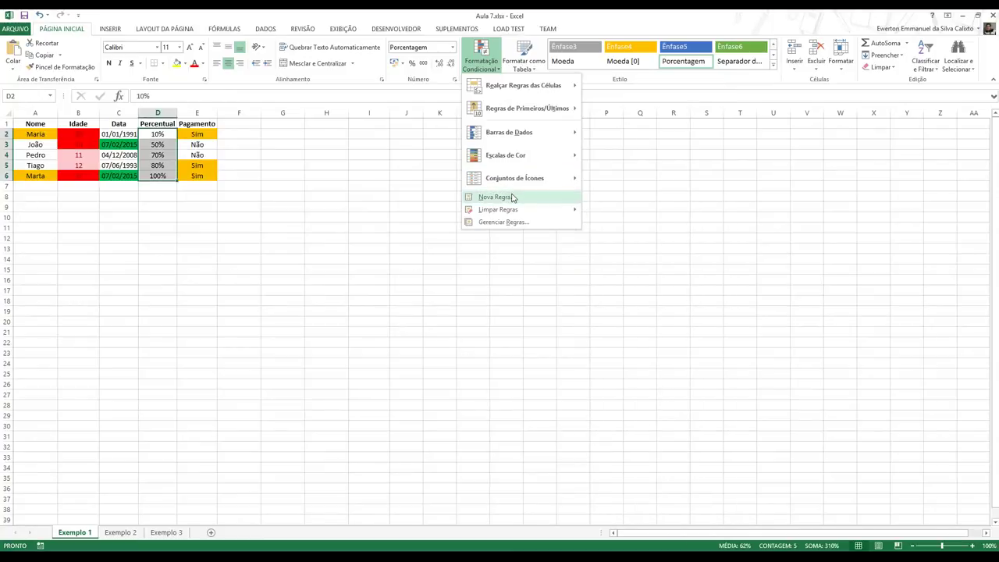
mouse_move(485, 90)
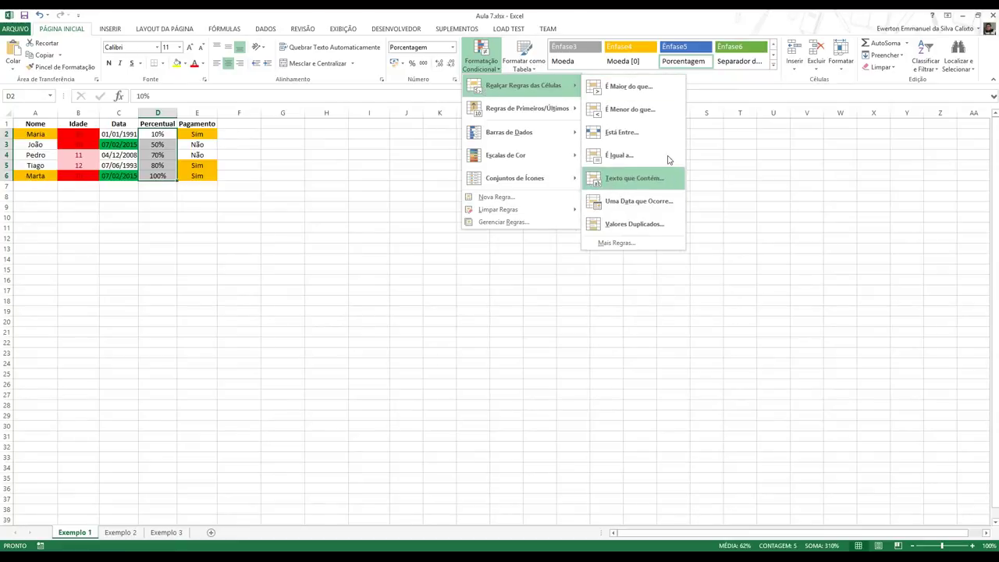
mouse_move(533, 114)
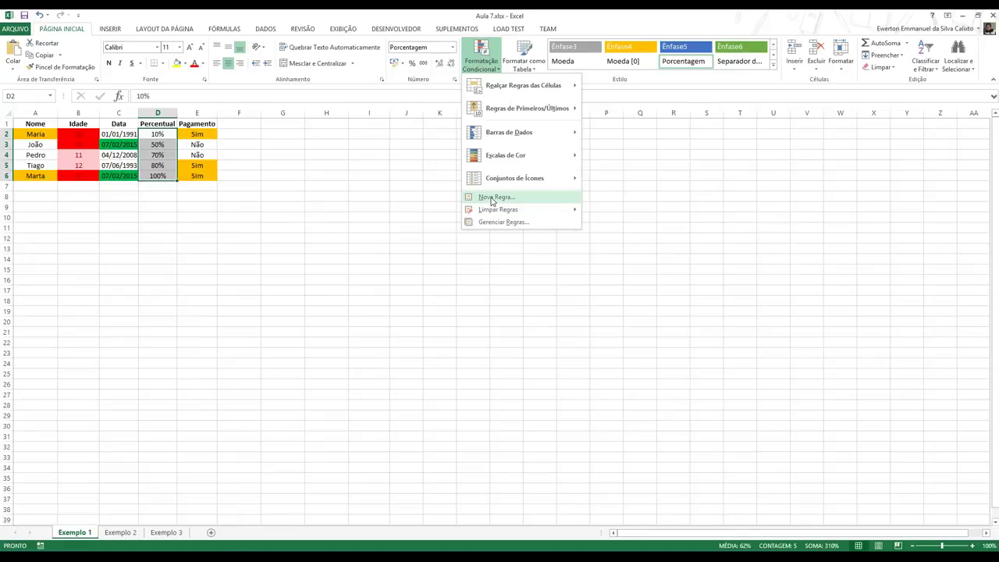
click(491, 199)
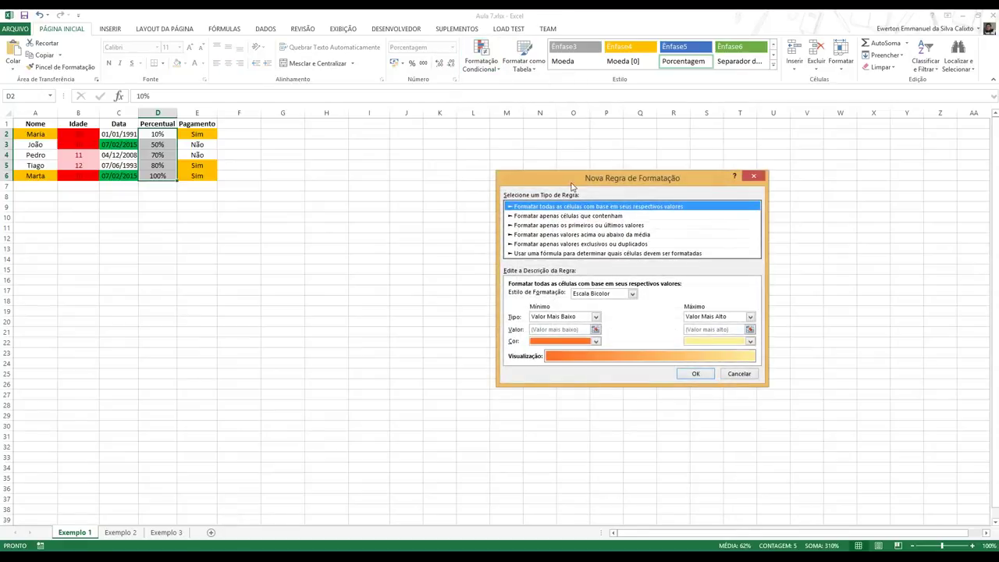
drag(572, 186, 523, 176)
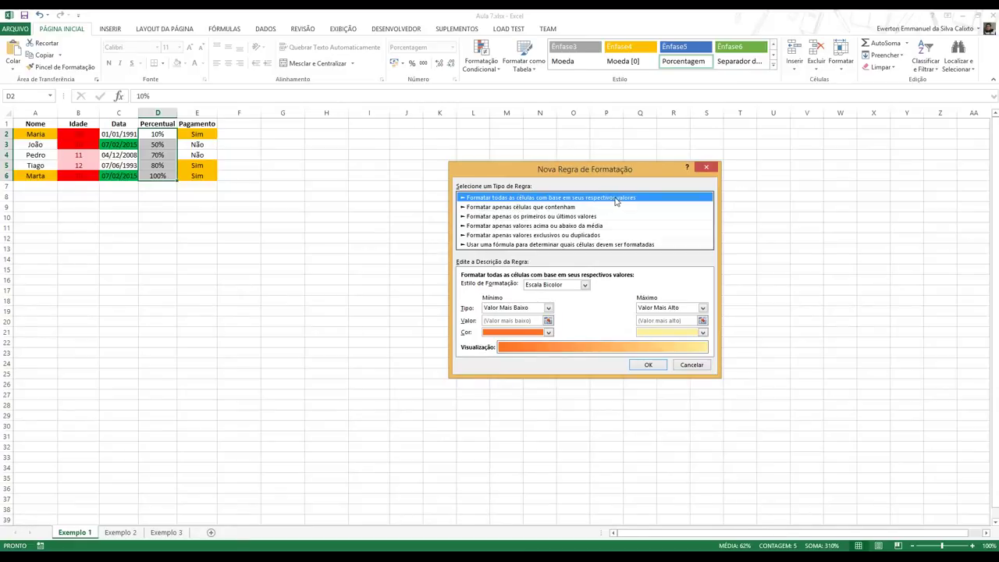
- Preview each rule type, settling on formatting all cells based on their values
click(499, 207)
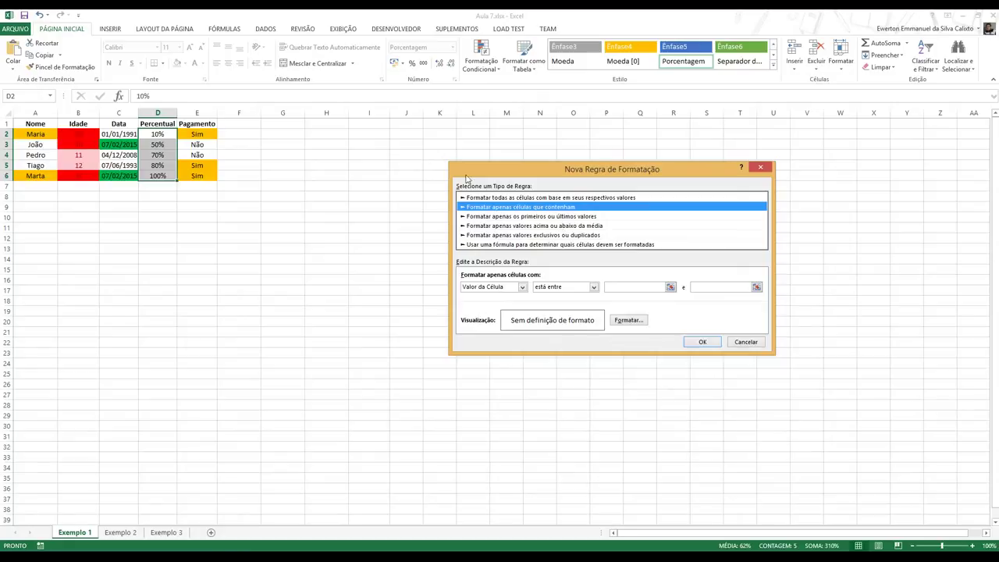
click(472, 217)
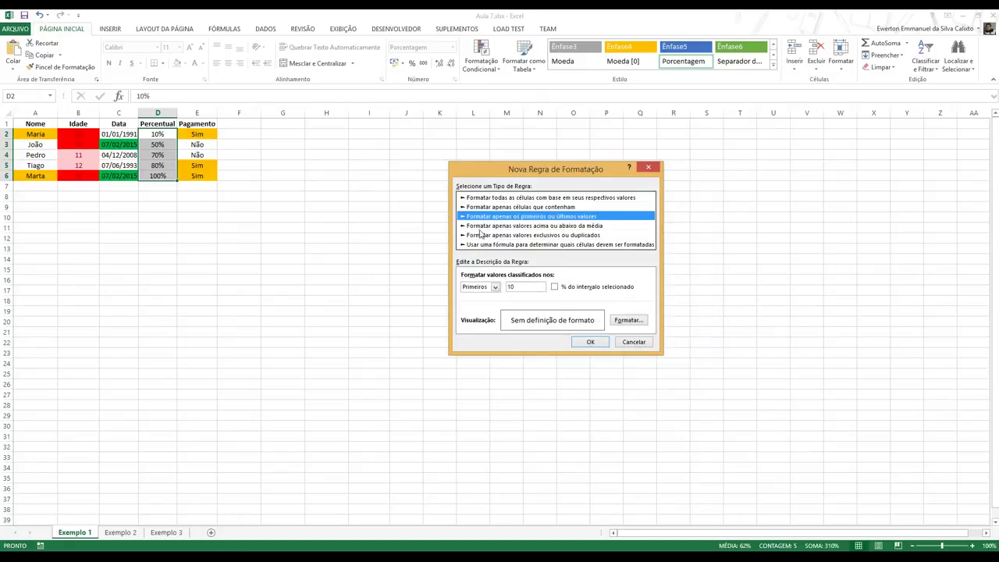
click(507, 226)
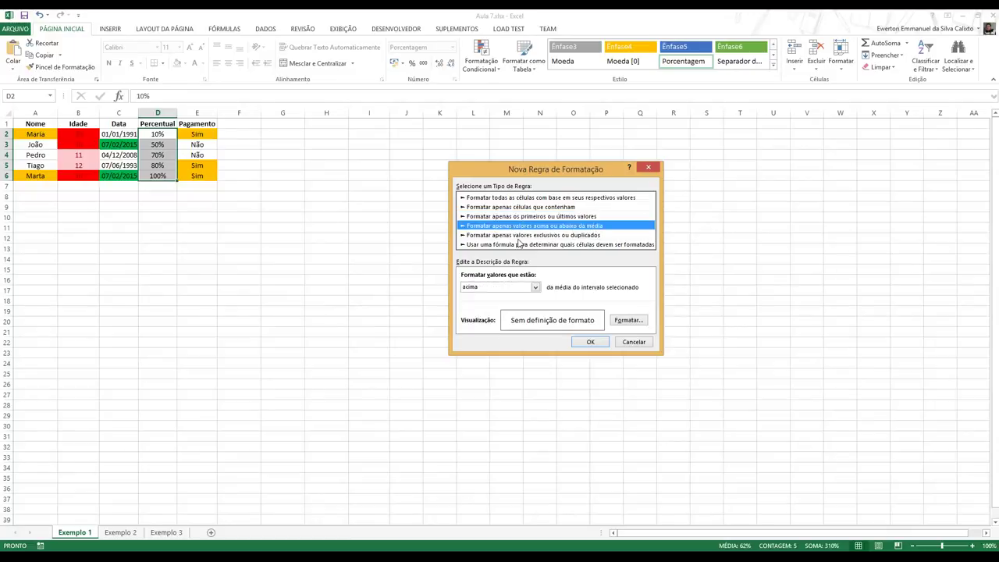
click(510, 236)
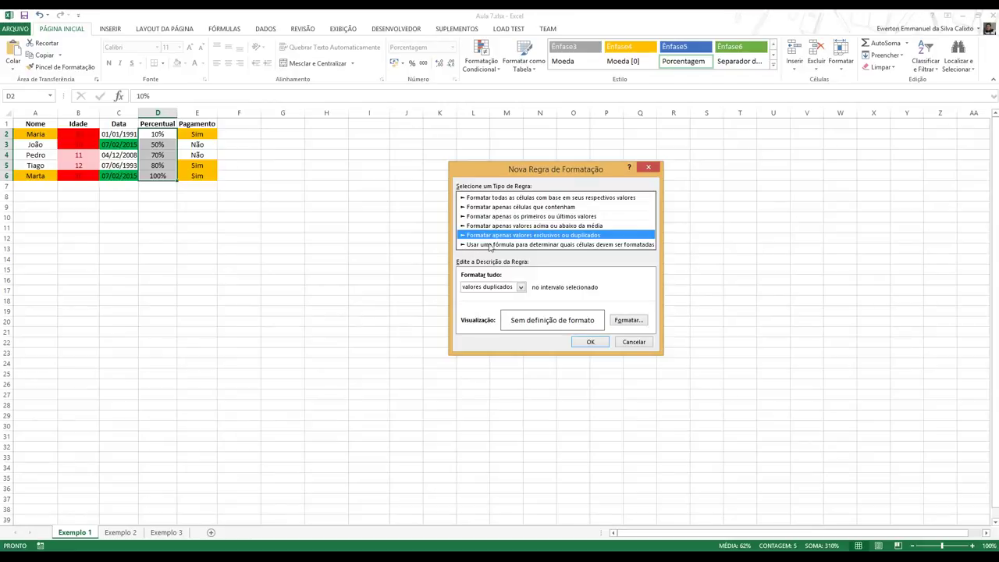
click(576, 245)
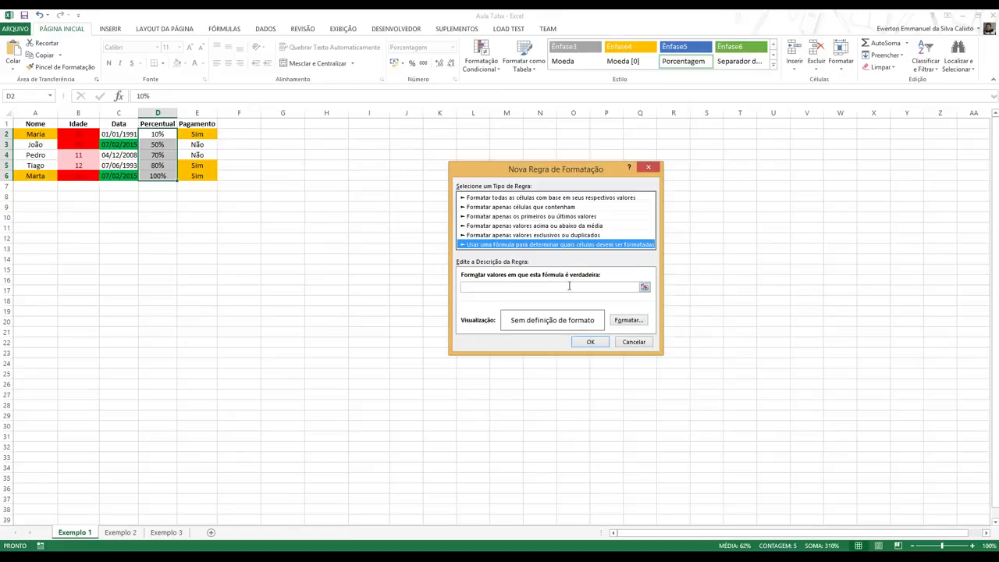
click(571, 287)
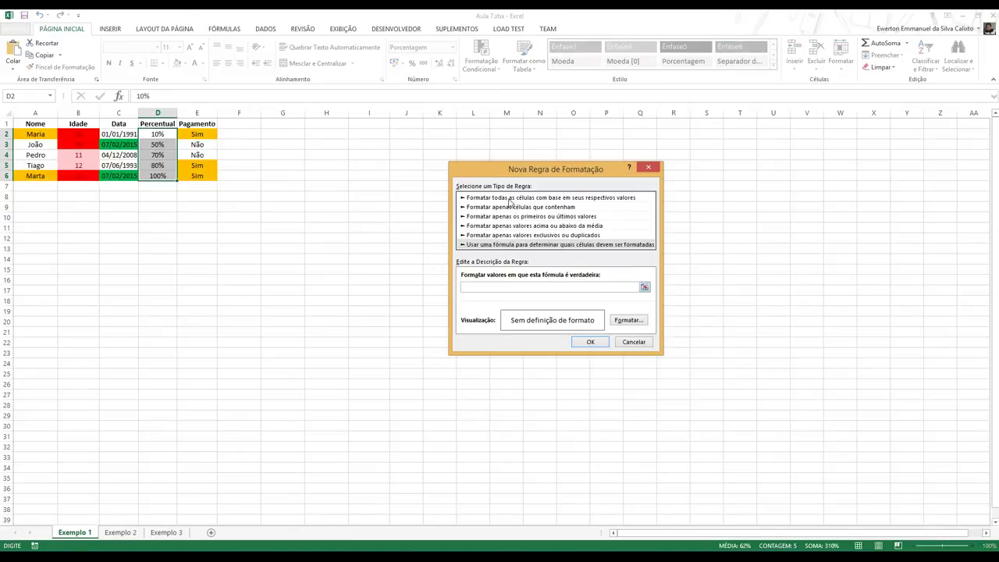
click(510, 199)
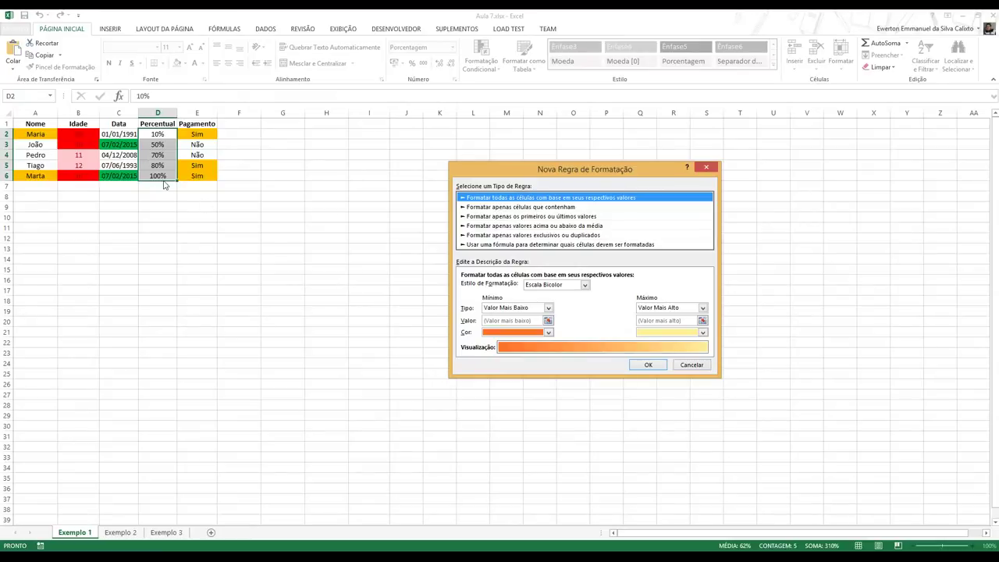
- Apply an Escala Bicolor to D2:D6 from dark blue minimum to light blue maximum
click(577, 286)
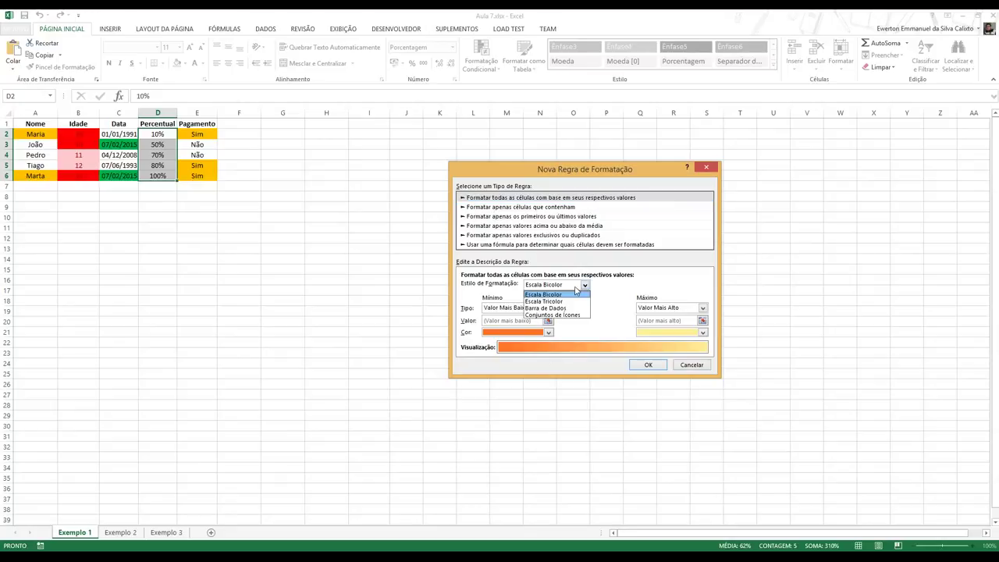
click(491, 285)
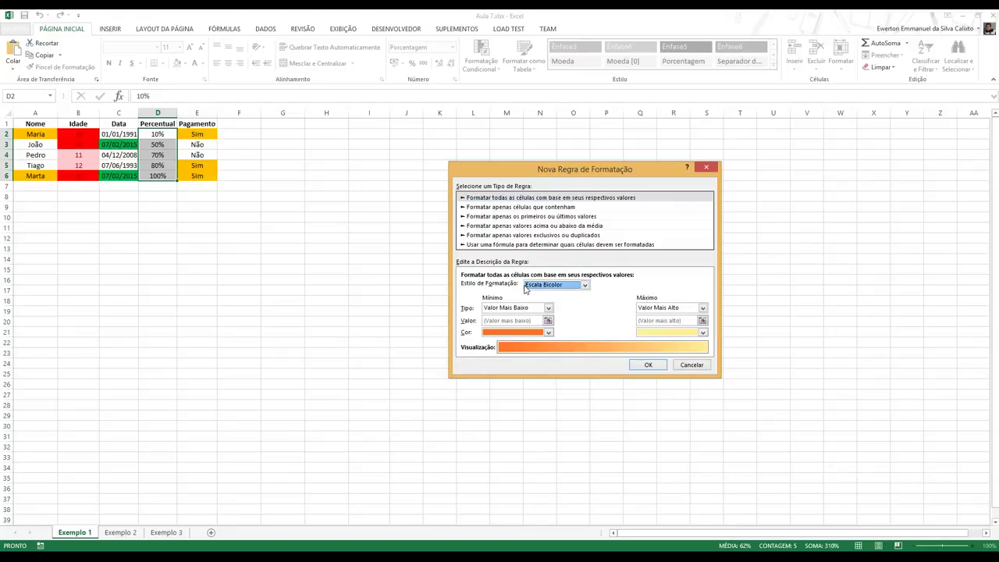
click(556, 287)
click(556, 296)
click(526, 334)
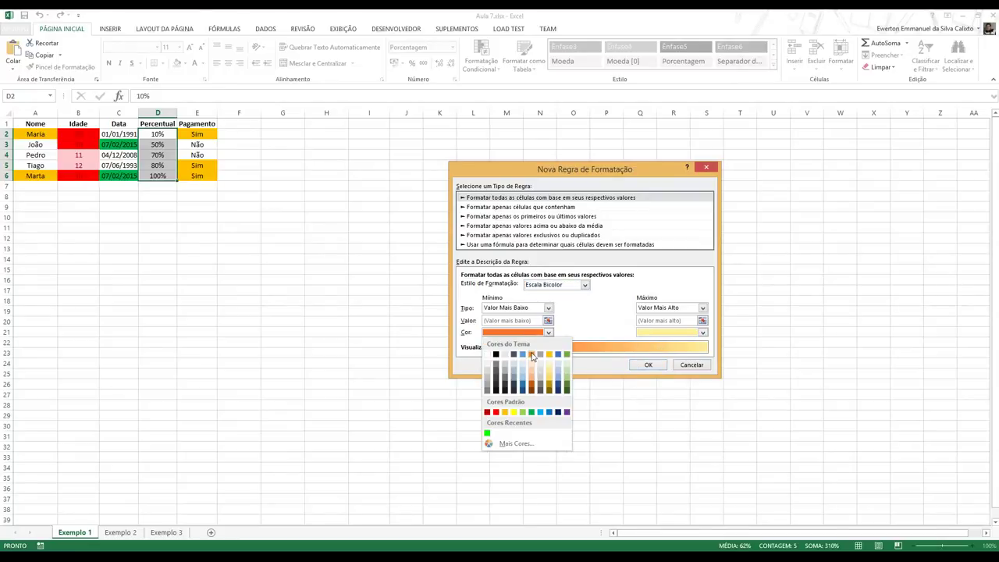
click(532, 355)
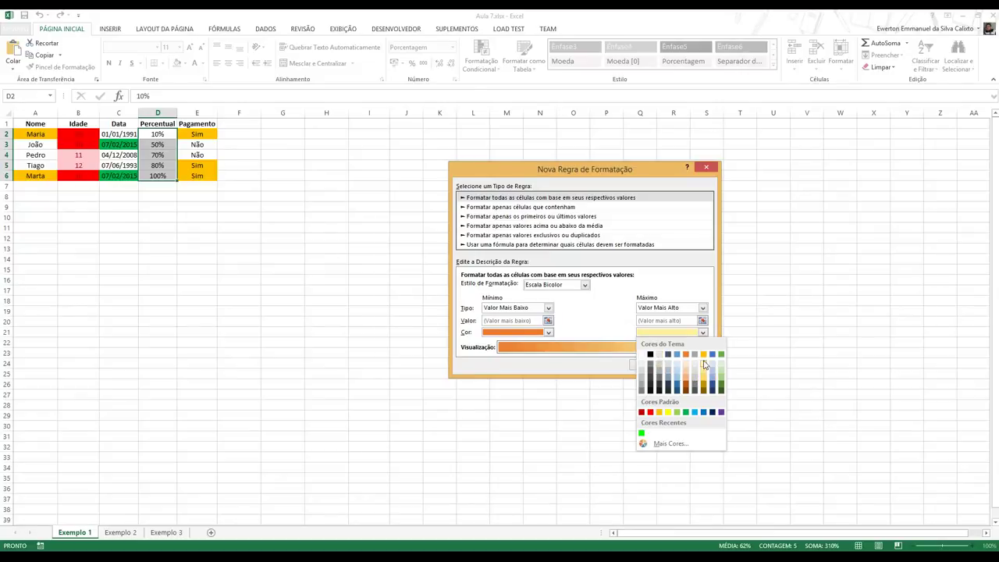
click(704, 364)
click(547, 334)
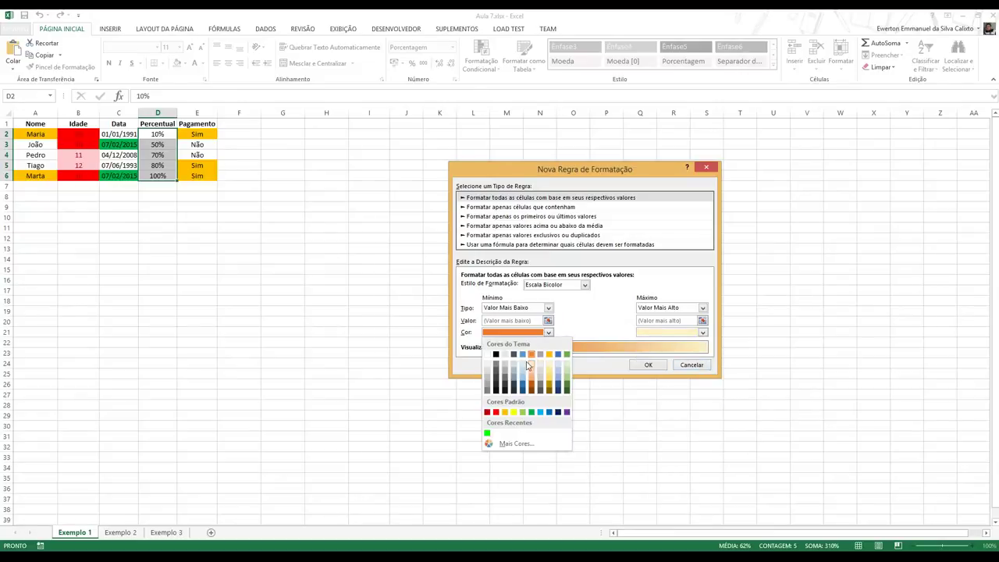
click(522, 386)
click(663, 334)
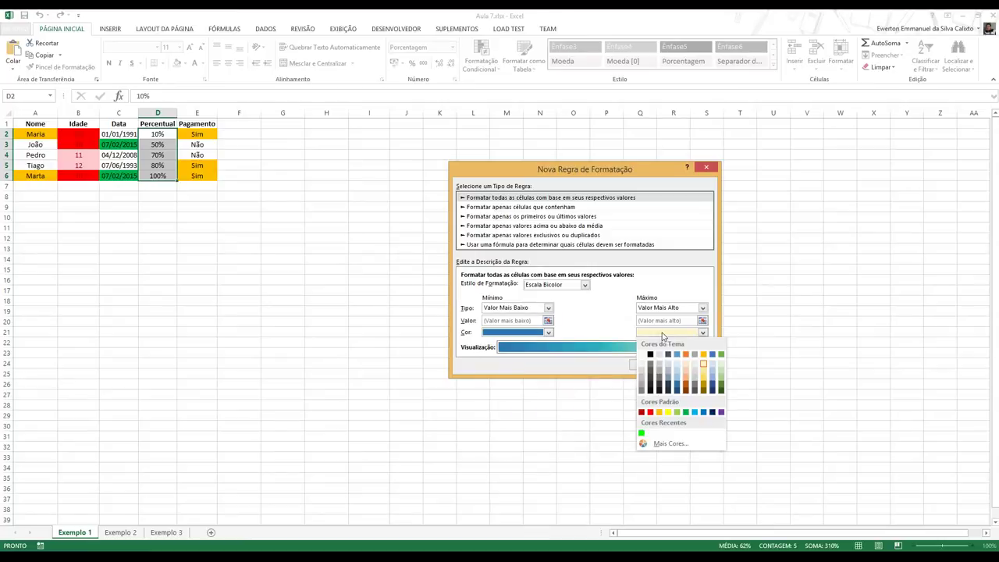
click(677, 373)
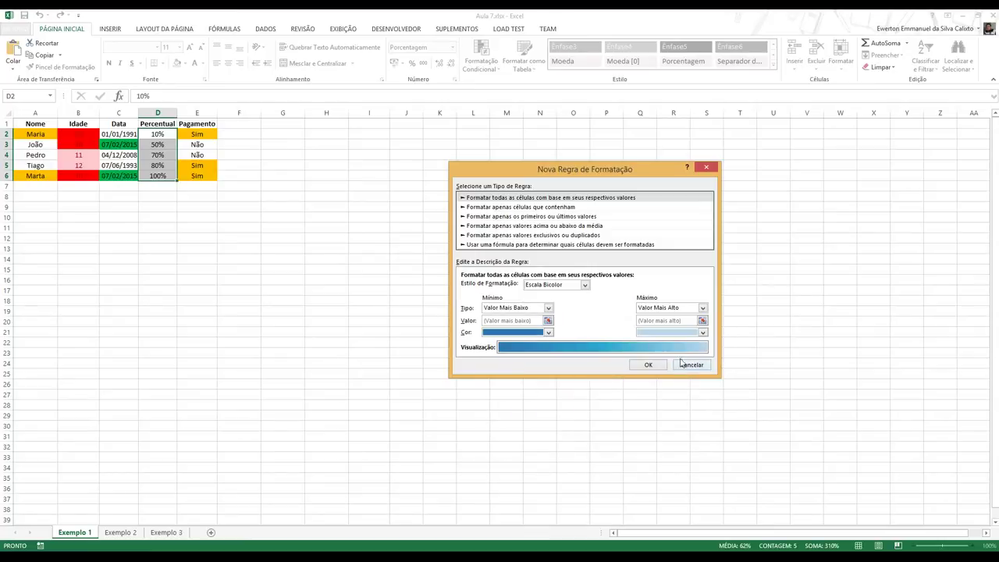
click(678, 336)
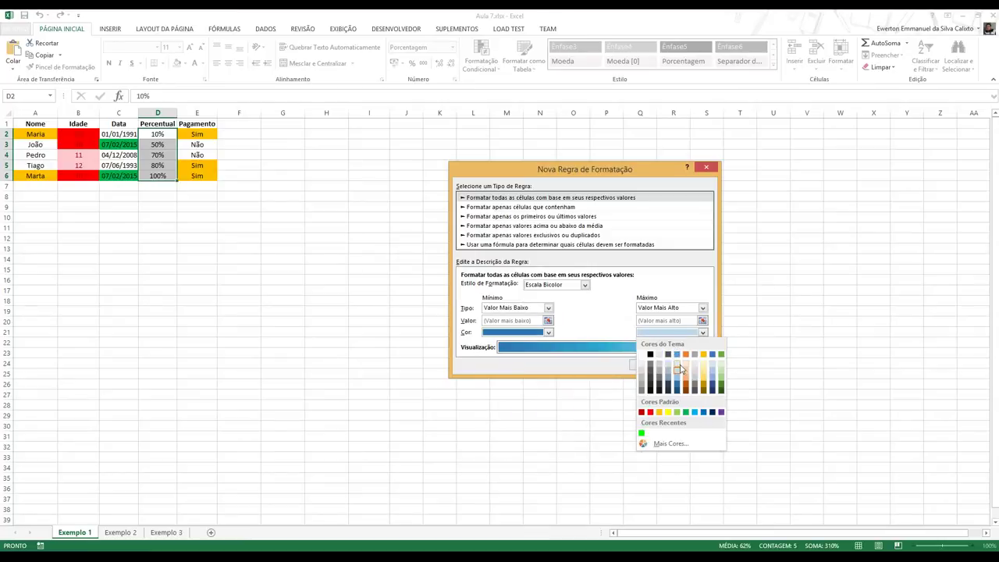
click(681, 369)
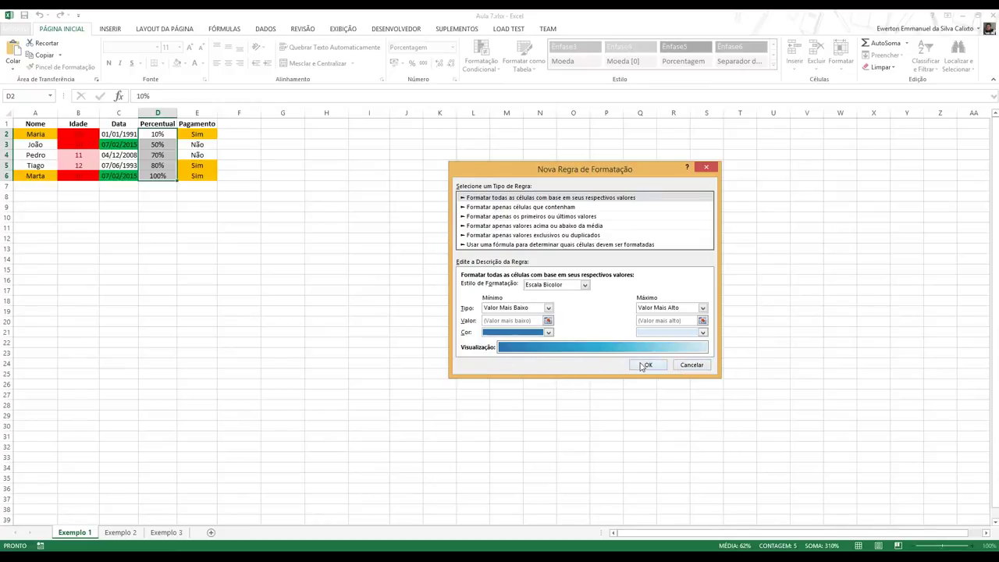
click(645, 364)
- Clear the colour-scale rule from the Percentual cells D2:D6
click(282, 269)
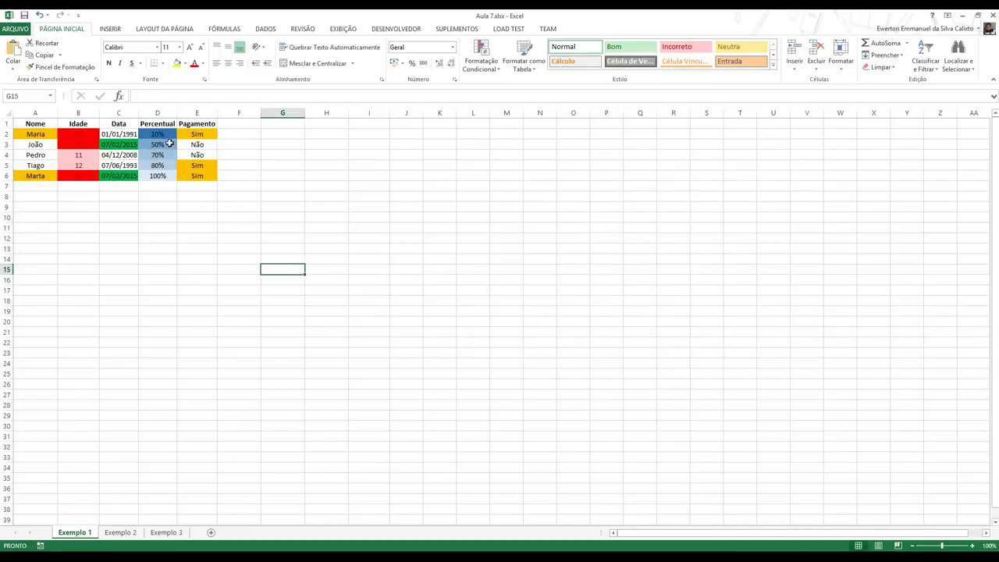
drag(167, 134, 160, 176)
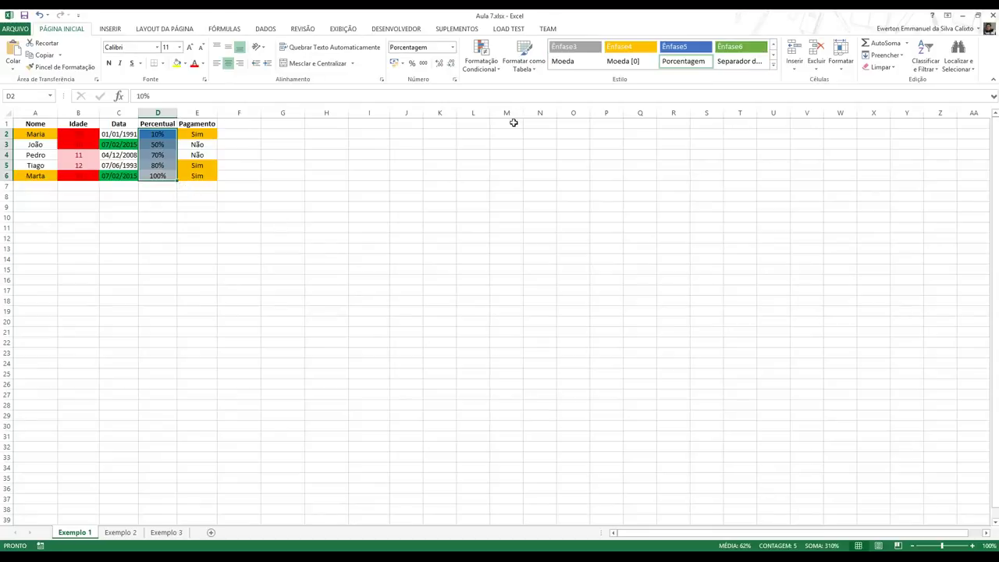
click(484, 64)
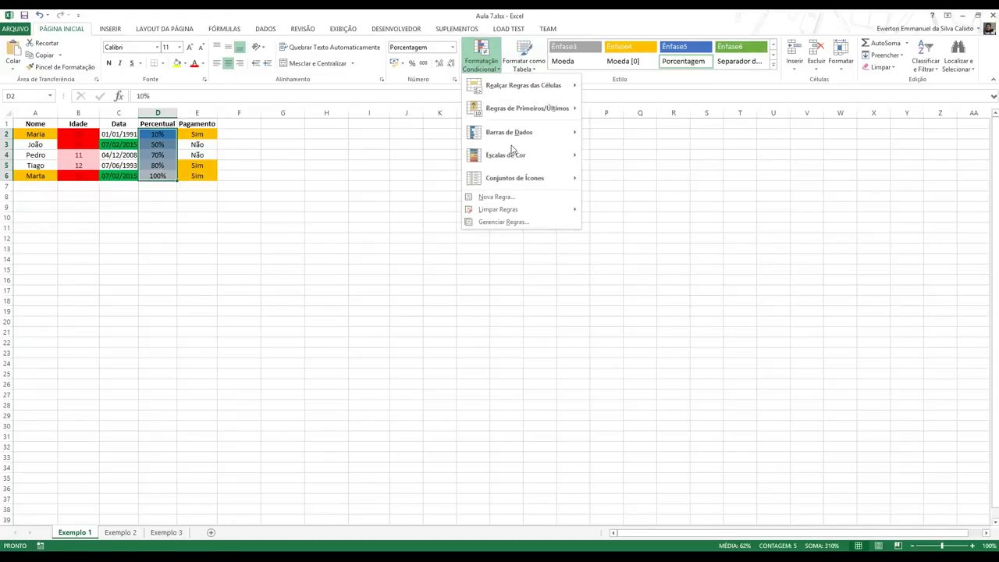
mouse_move(508, 211)
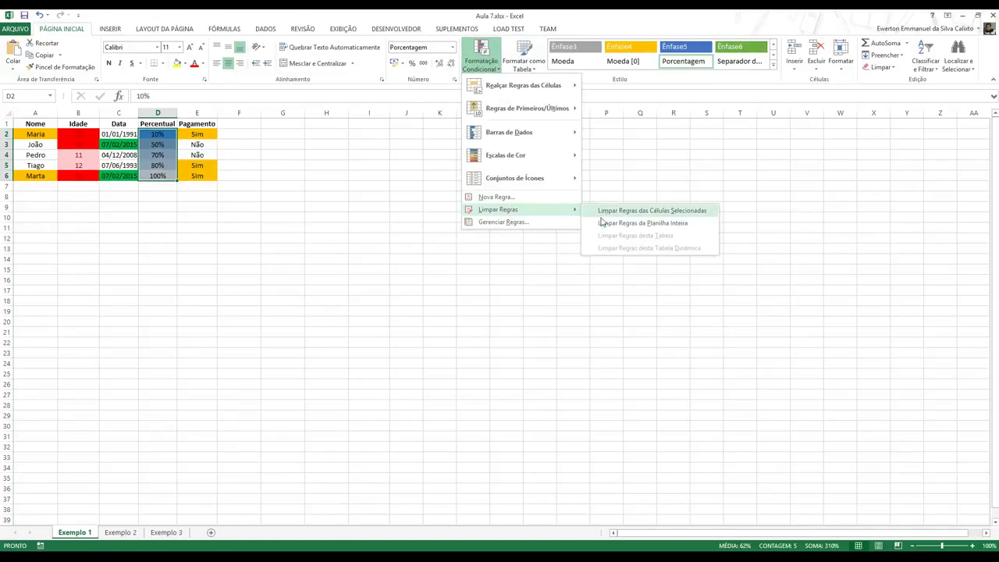
click(605, 214)
- Start a new formatting rule for D2:D6 with the Barra de Dados style
click(480, 56)
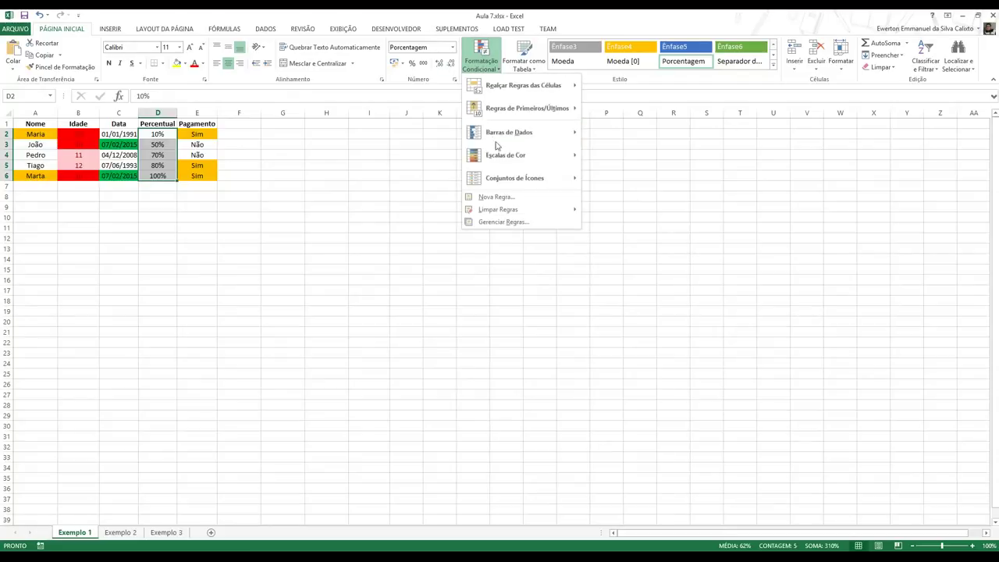
mouse_move(506, 186)
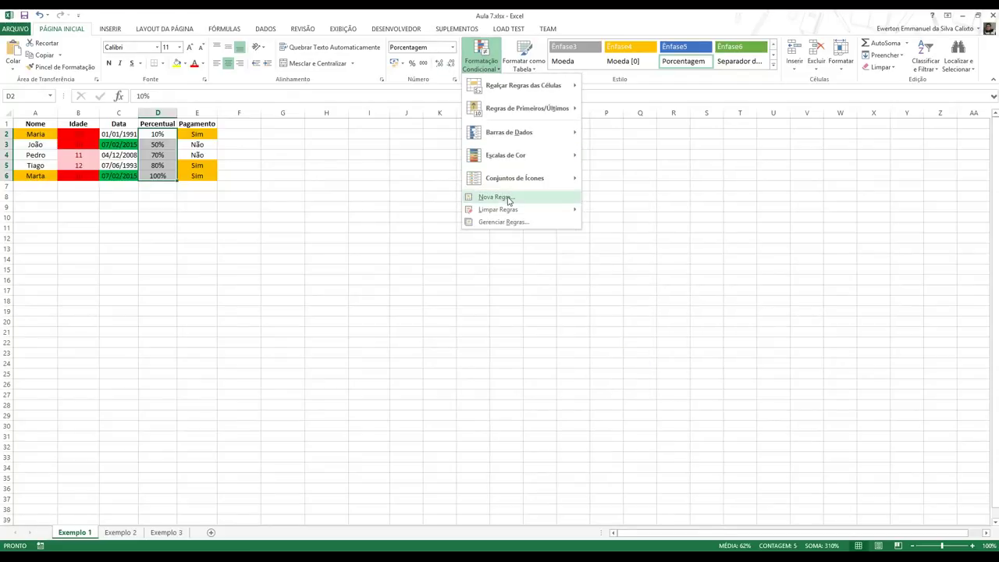
click(508, 199)
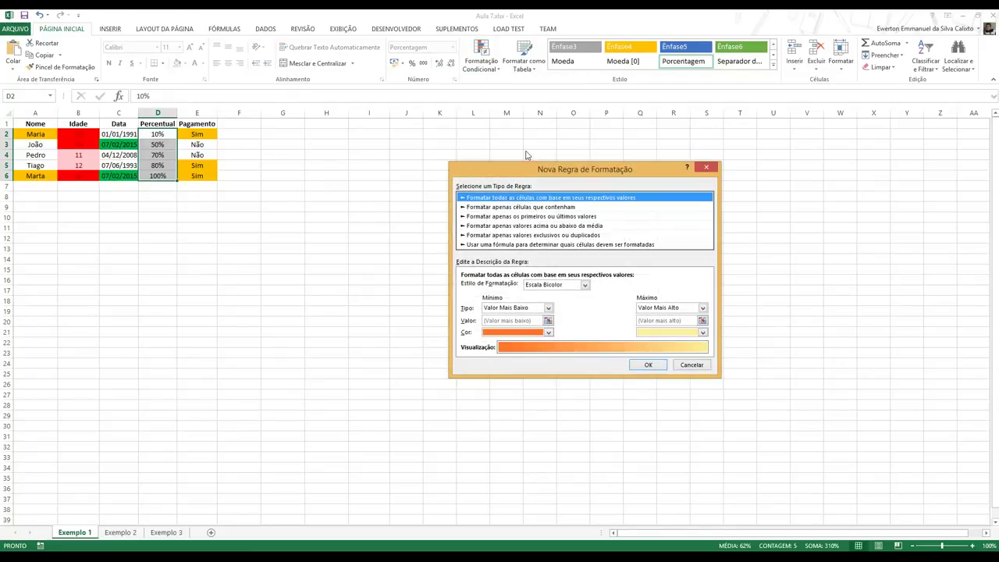
click(542, 285)
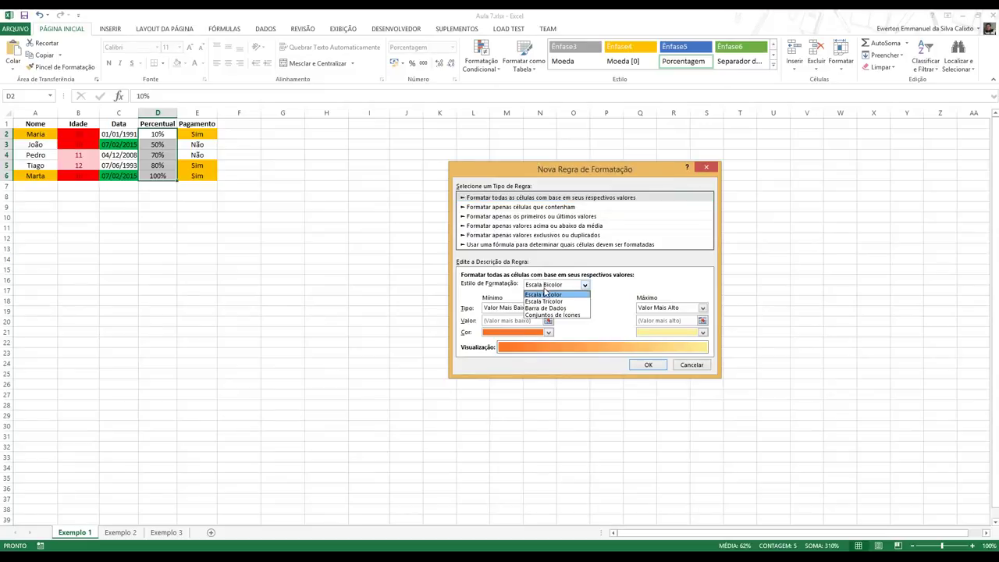
click(548, 301)
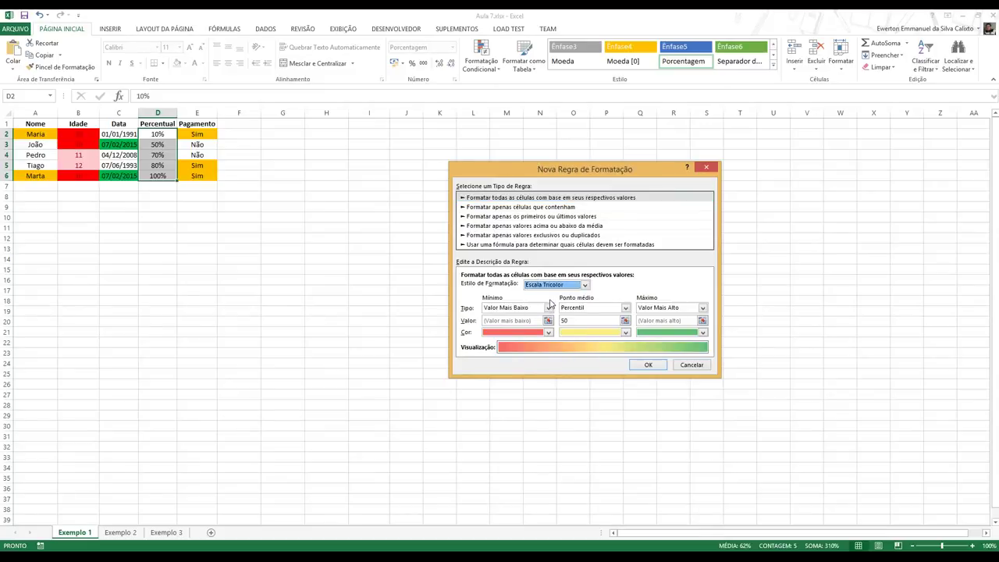
click(559, 286)
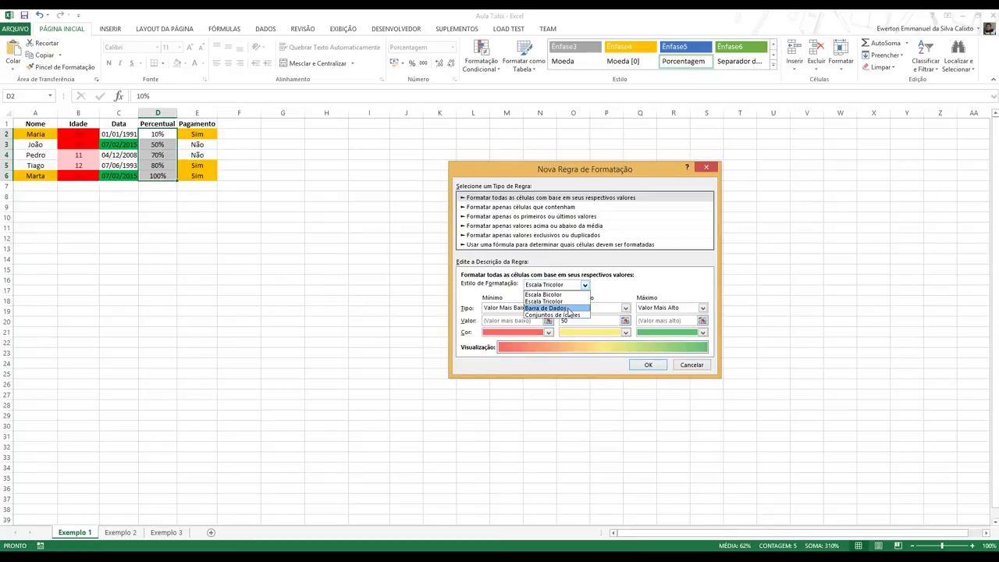
click(569, 308)
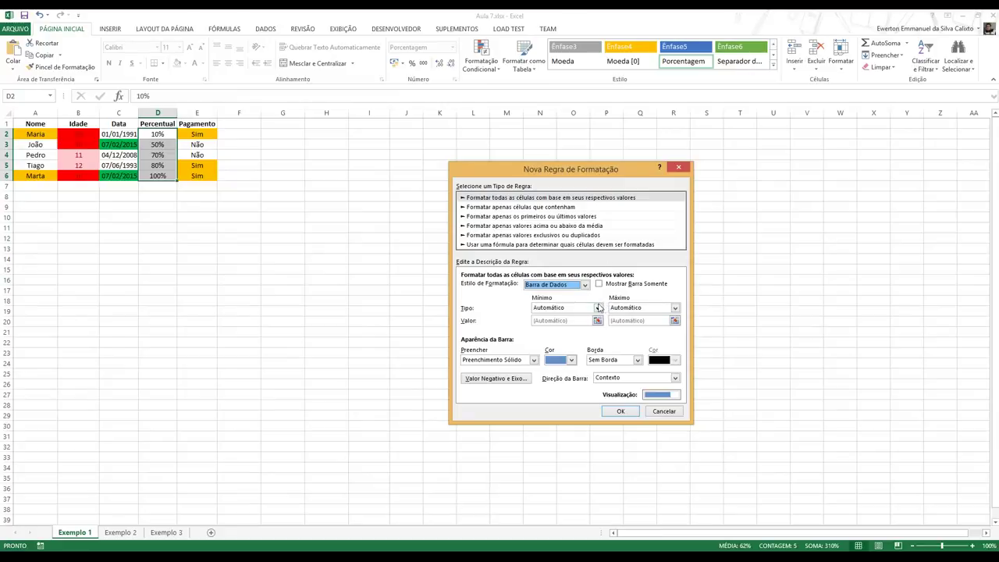
- Try the data bar minimum types Fórmula and Automático, then set the minimum to the lowest value
click(599, 308)
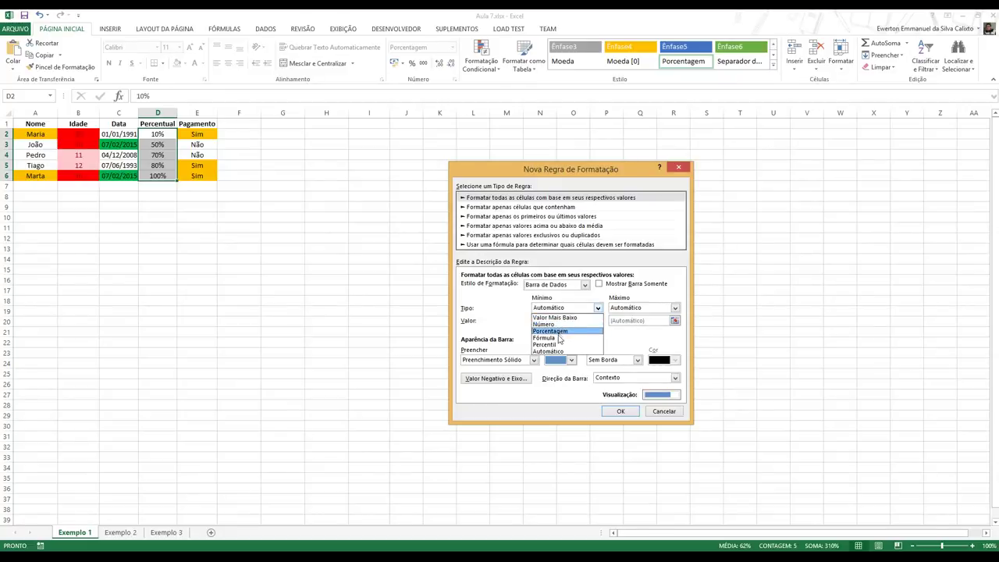
click(556, 338)
click(562, 309)
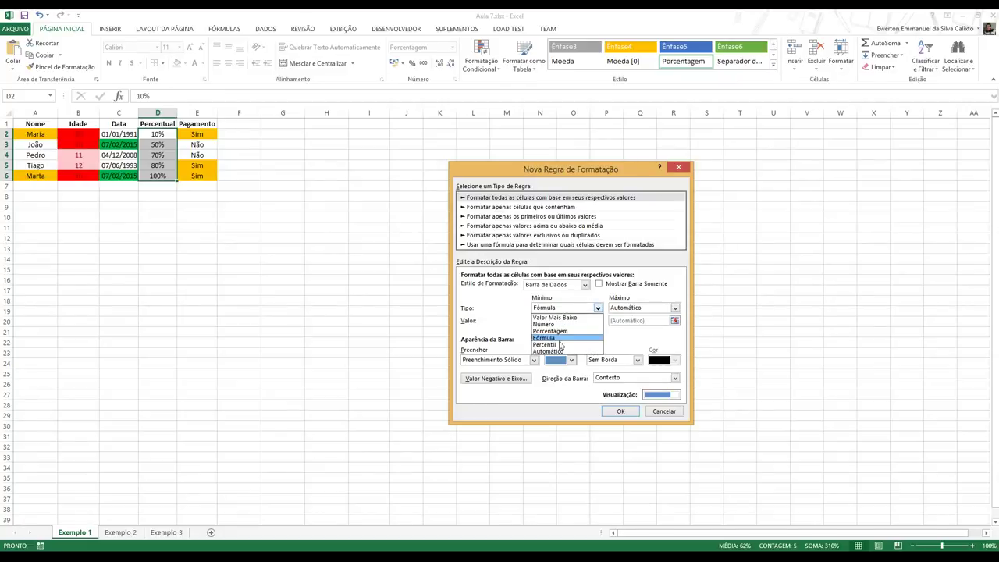
click(562, 353)
click(614, 309)
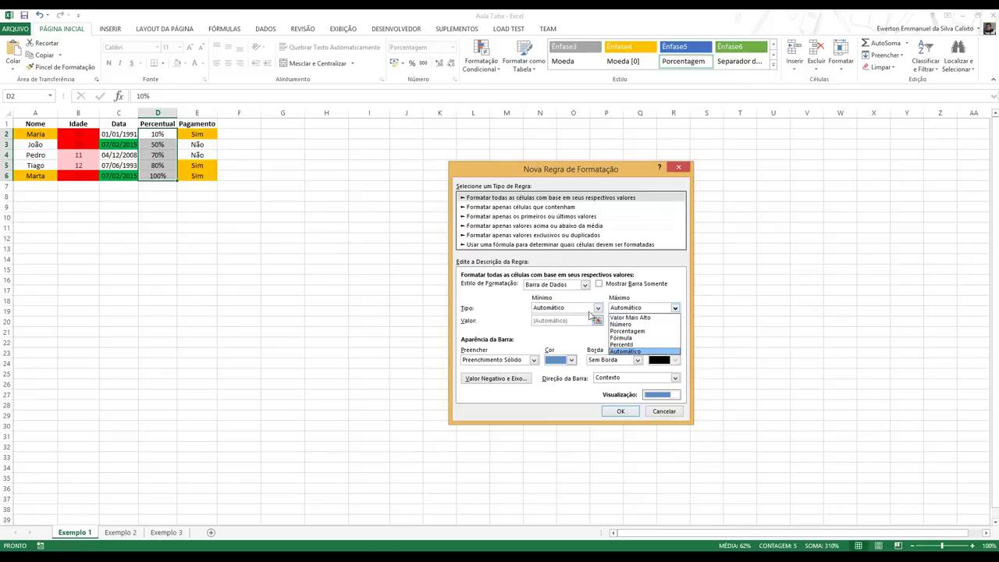
click(614, 309)
click(574, 308)
click(574, 318)
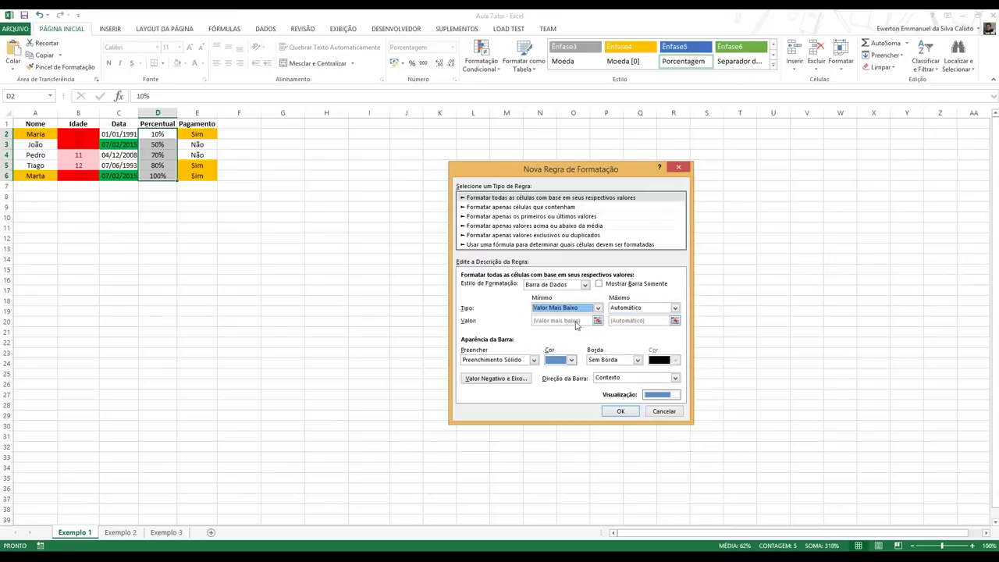
- Set the data bar maximum to Valor Mais Alto and the minimum to Número 0
click(620, 309)
click(621, 318)
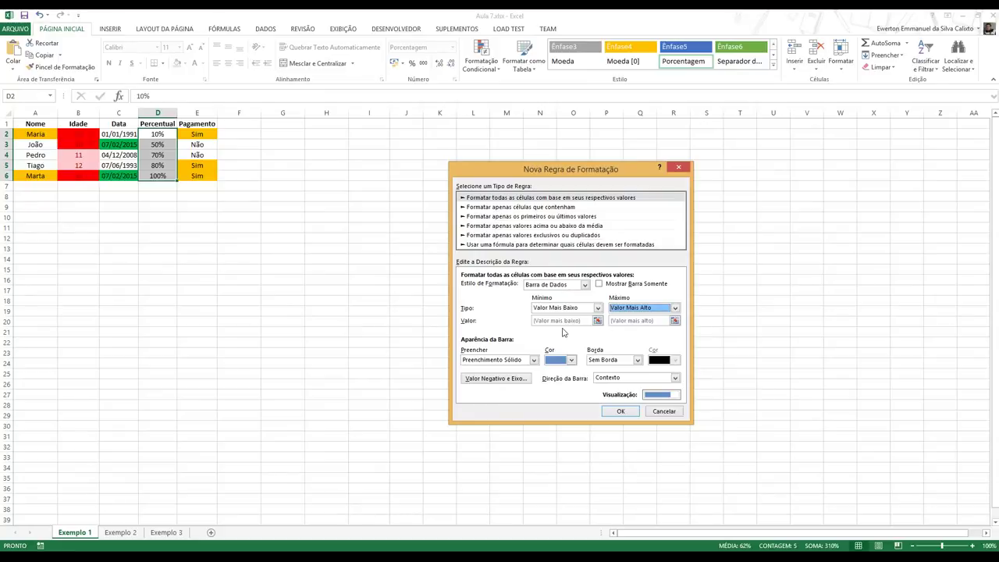
click(562, 309)
click(544, 324)
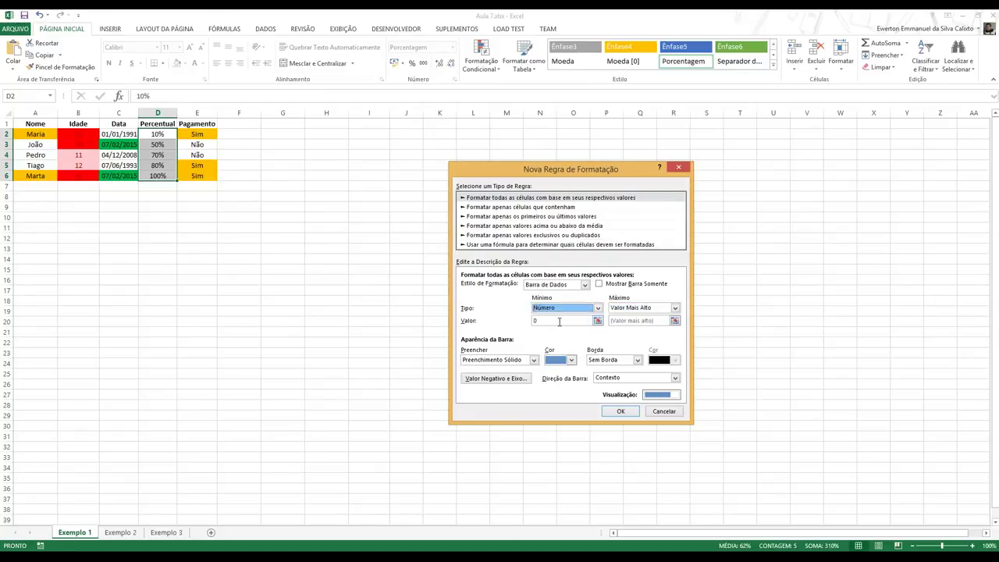
click(562, 320)
click(599, 322)
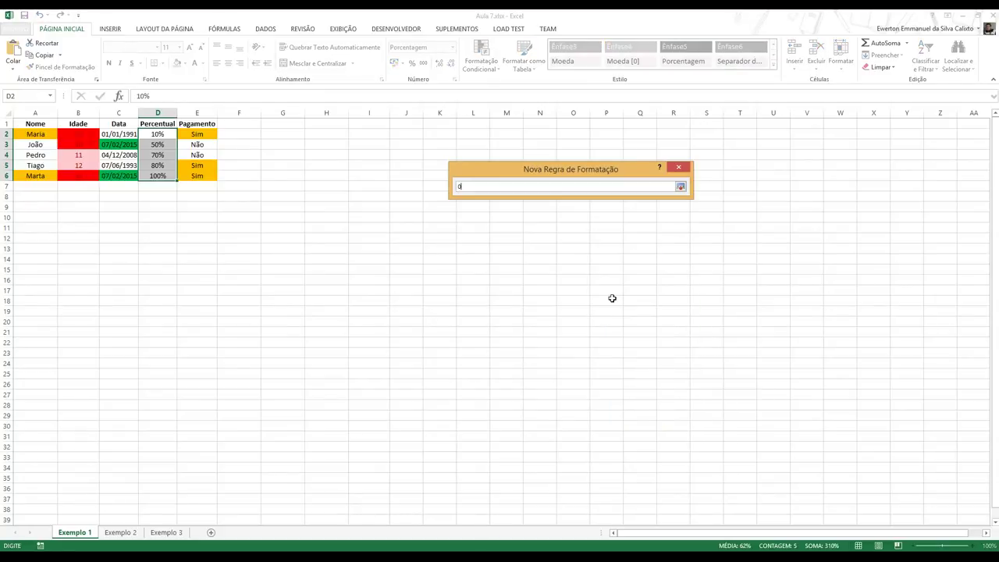
click(680, 186)
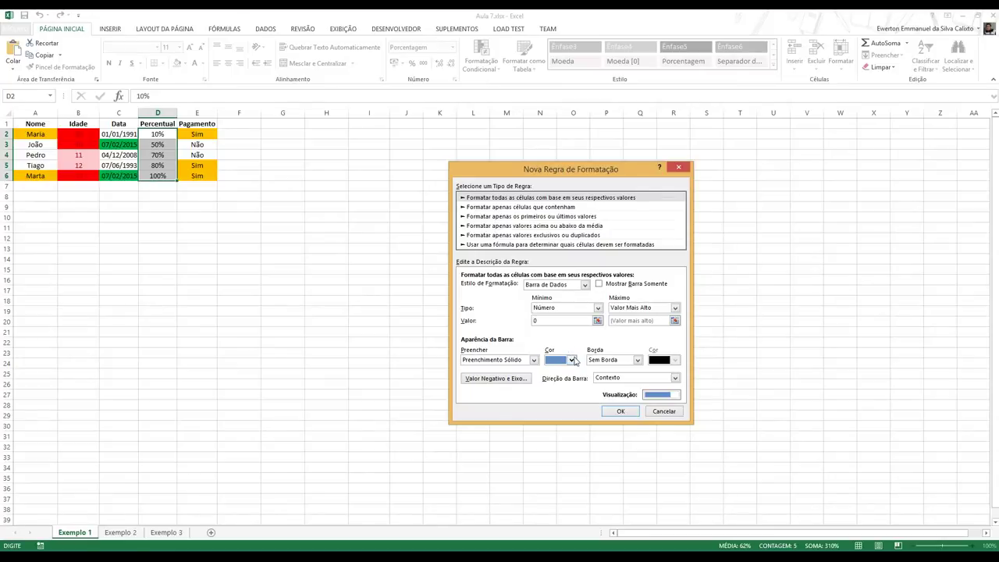
- Check the bar colour choices unchanged, then switch the rule type to 'Formatar apenas células que contenham'
click(571, 360)
click(495, 334)
click(537, 208)
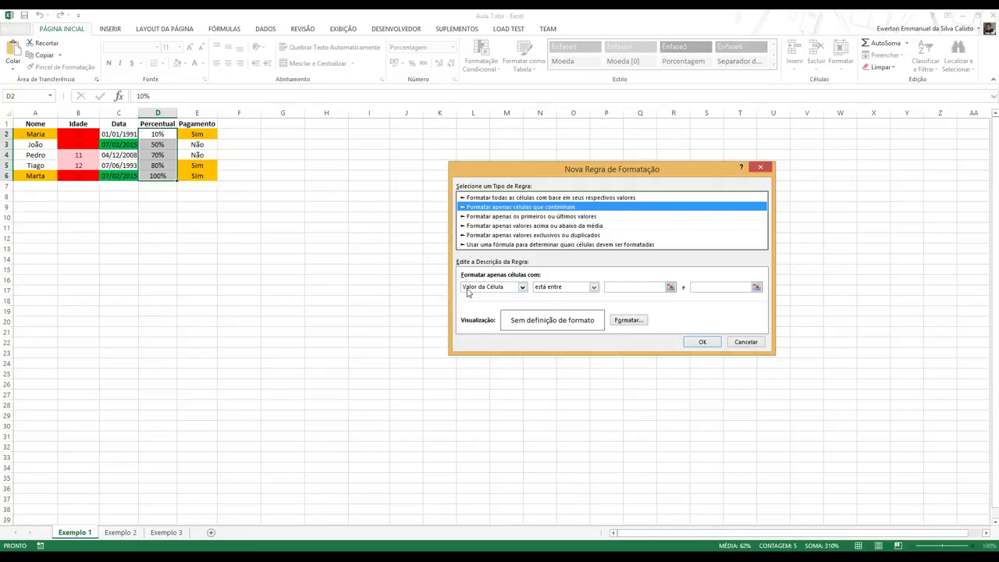
- Keep Valor da Célula as the tested property and change the operator to não está entre
click(559, 288)
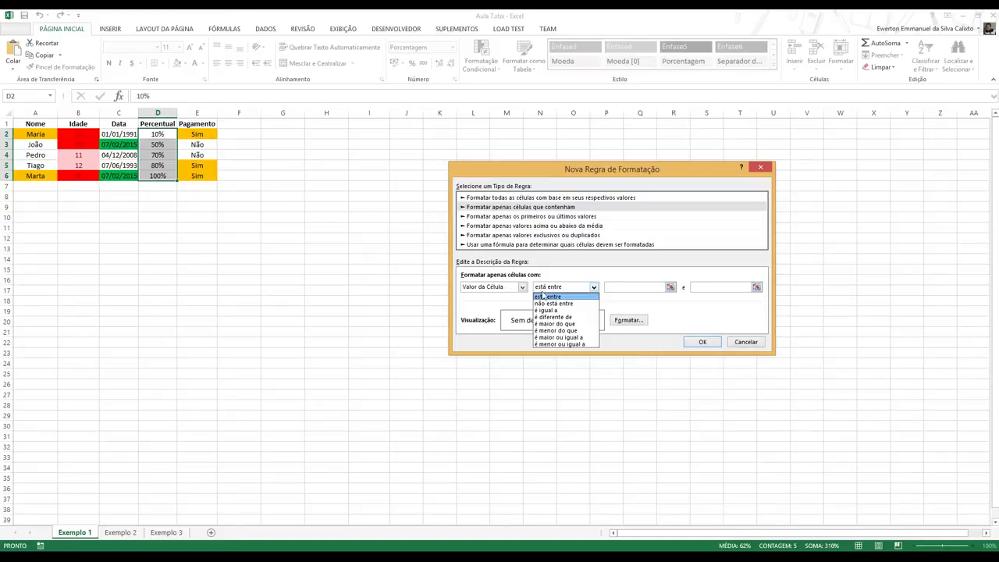
click(619, 285)
click(708, 285)
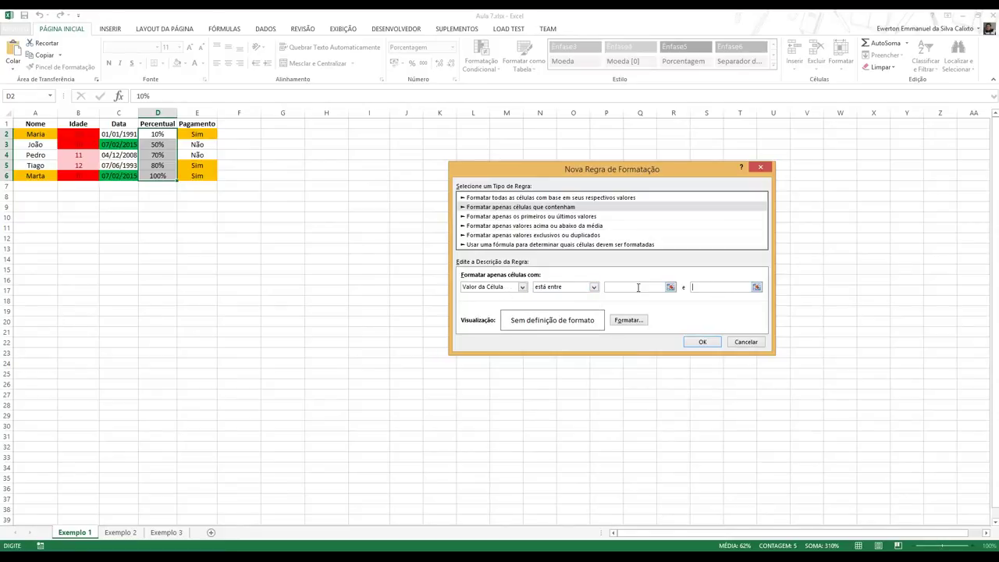
click(701, 286)
click(522, 287)
click(556, 298)
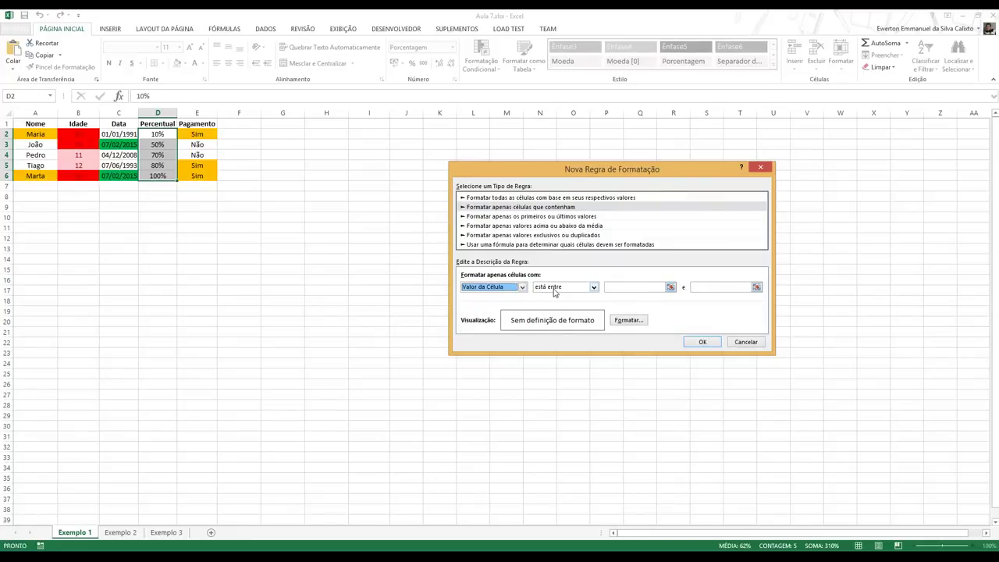
click(556, 289)
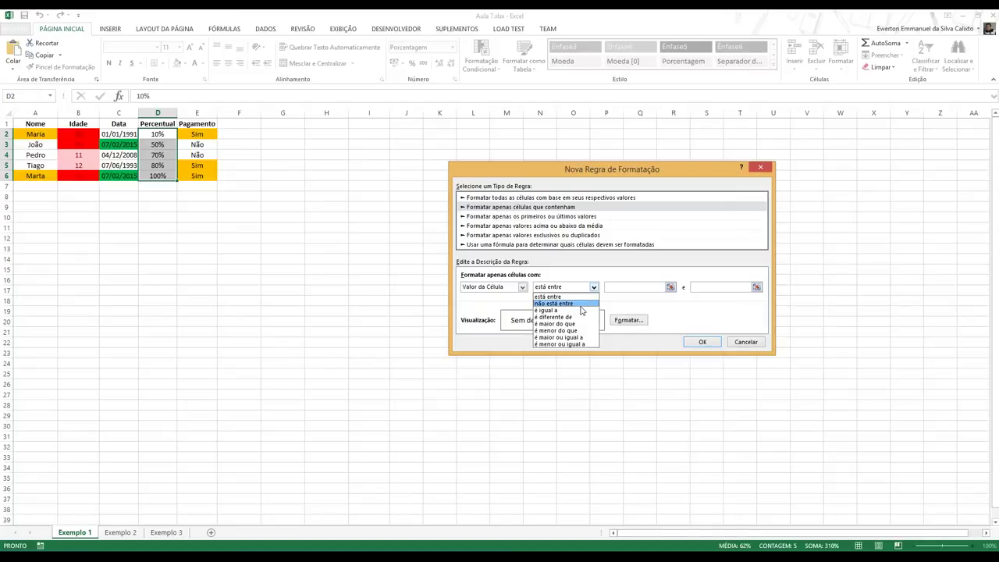
click(591, 304)
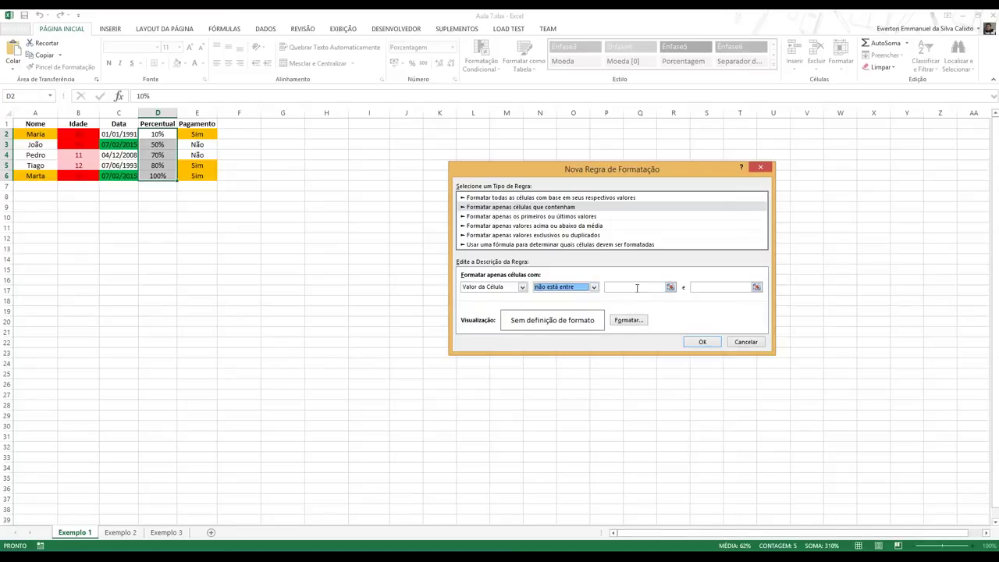
- Try the é igual a, é diferente de and é maior do que operators
click(594, 288)
click(578, 314)
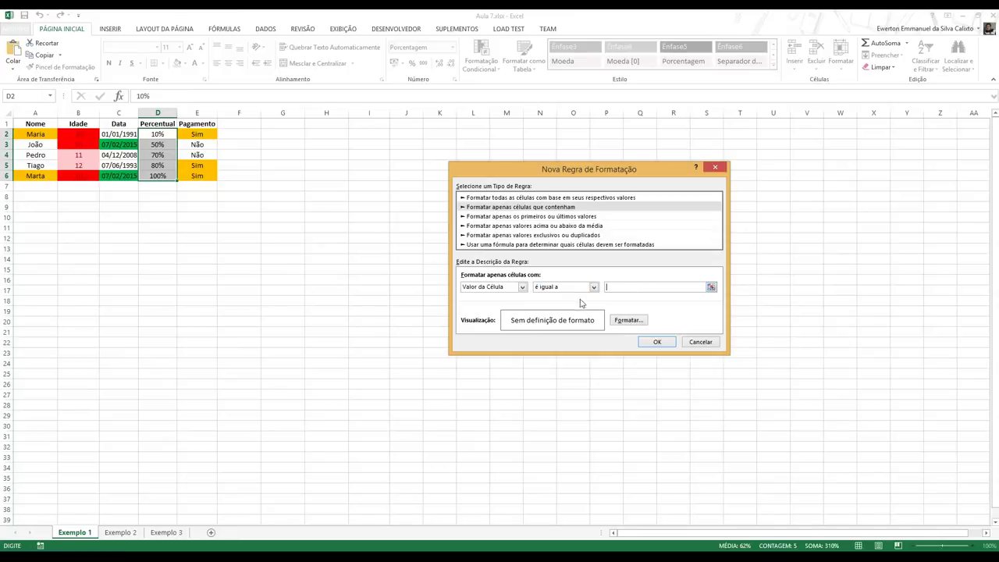
click(538, 289)
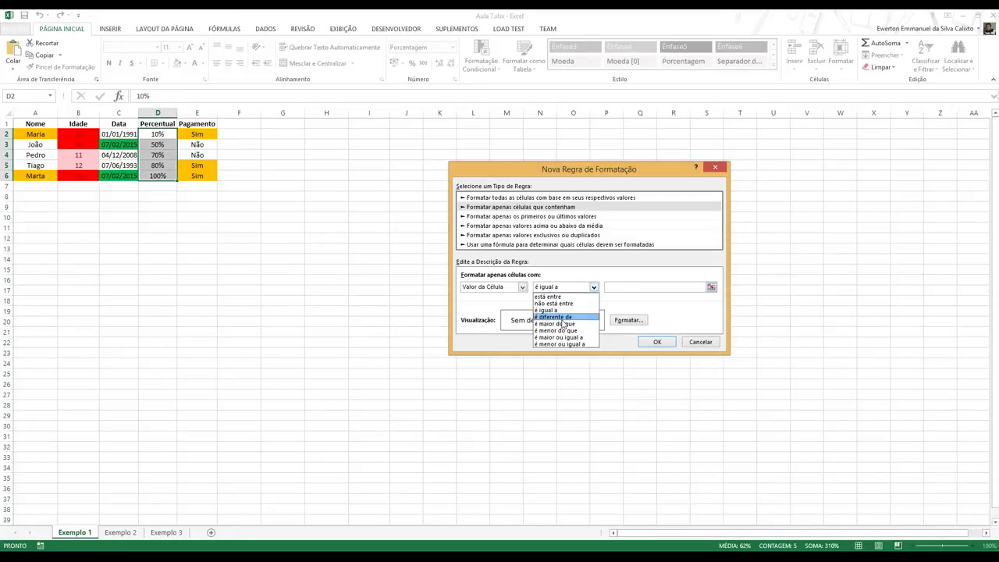
click(567, 317)
click(612, 287)
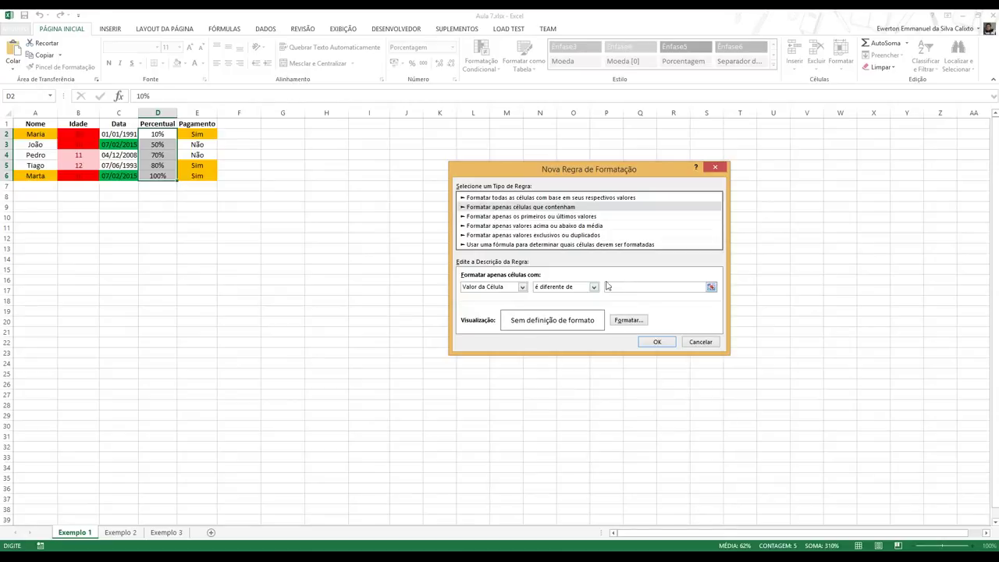
click(582, 287)
click(579, 327)
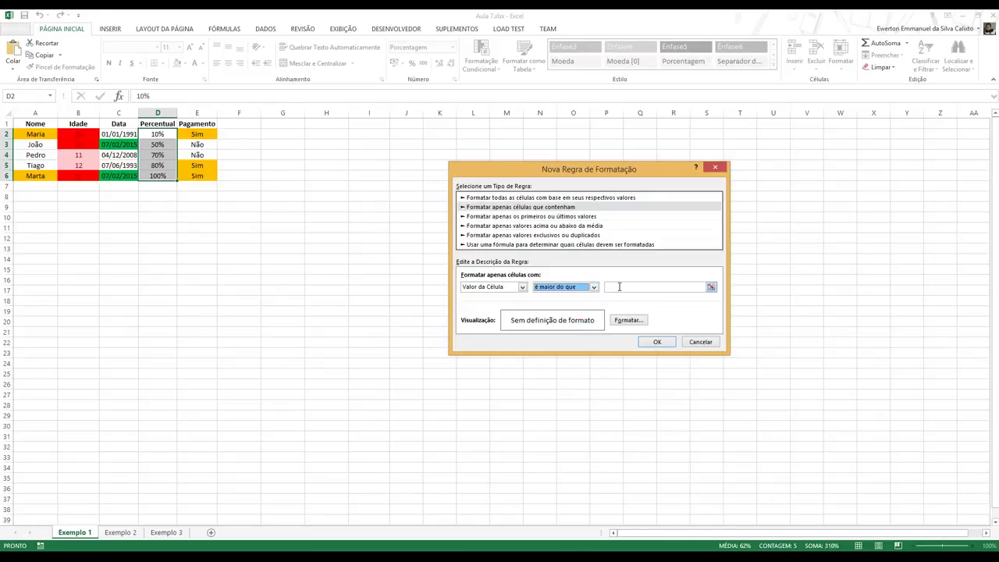
click(617, 287)
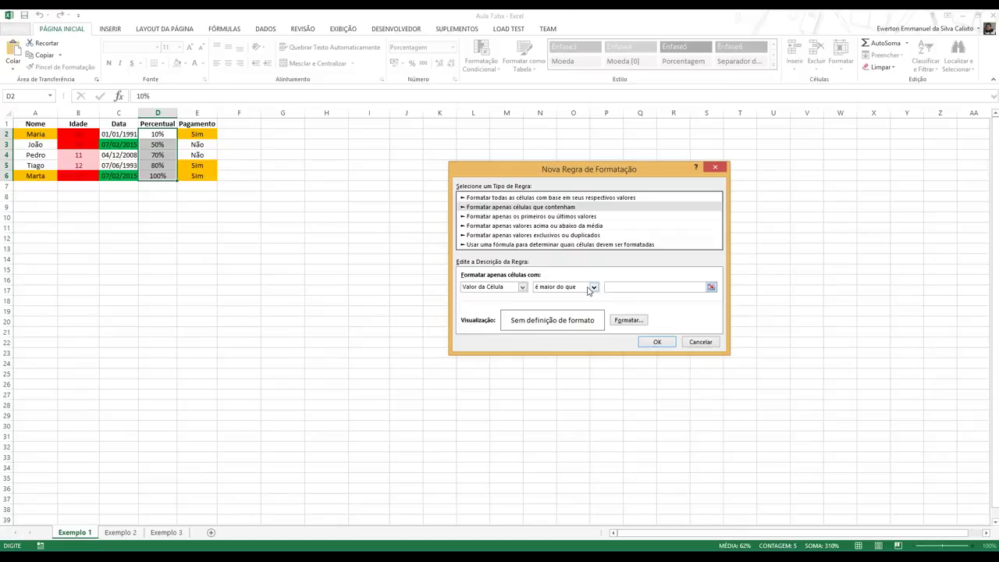
- Make the condition test Texto Específico instead of a cell-value comparison
click(592, 288)
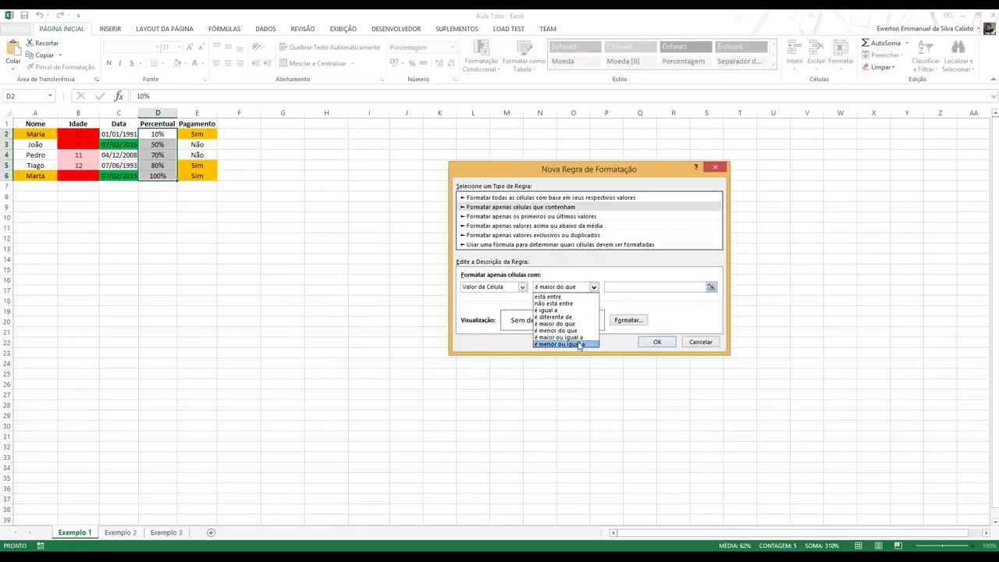
click(504, 289)
click(507, 307)
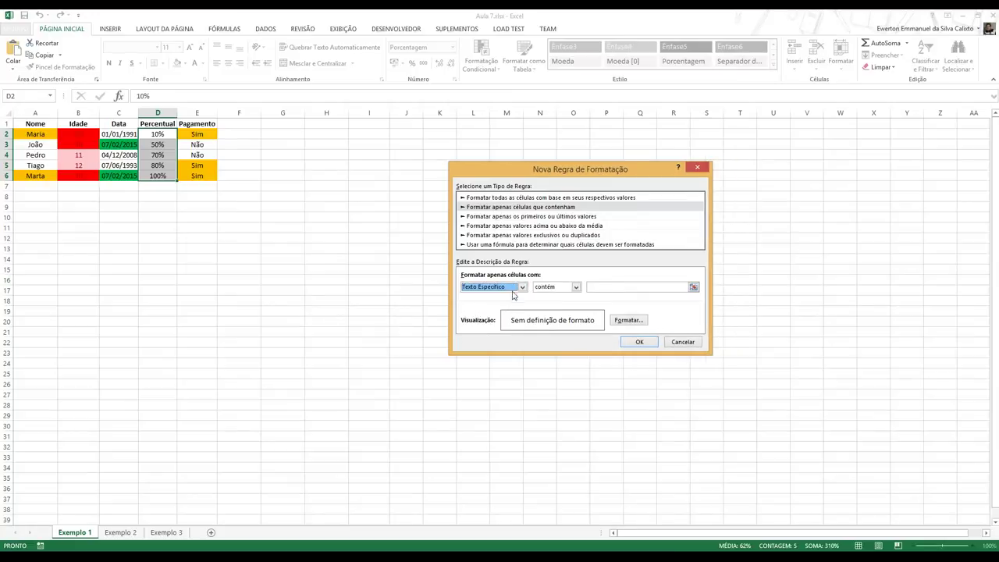
- Enter a name as the text to match and give matching cells a light-blue fill
click(590, 286)
text(Maria)
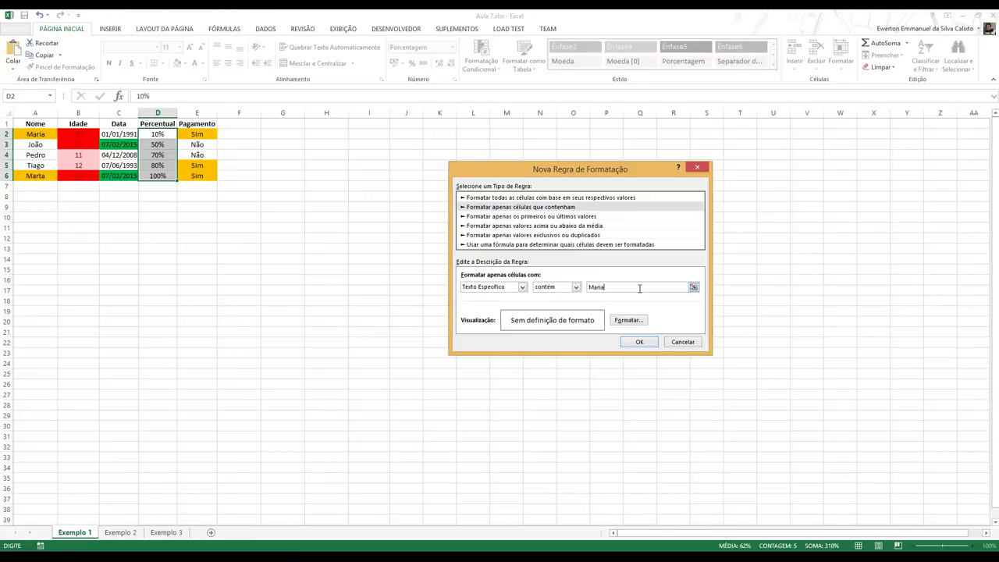
click(635, 321)
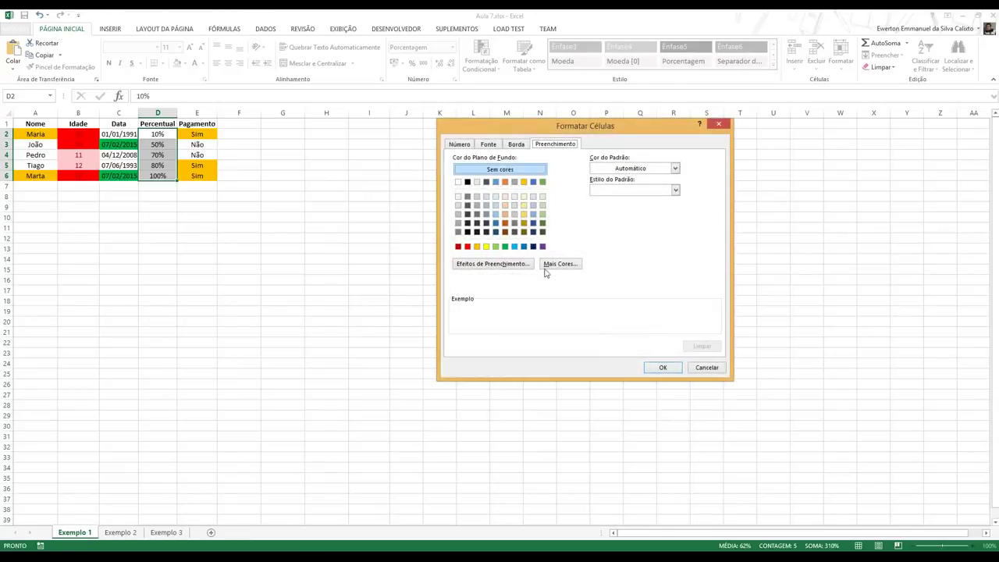
click(515, 246)
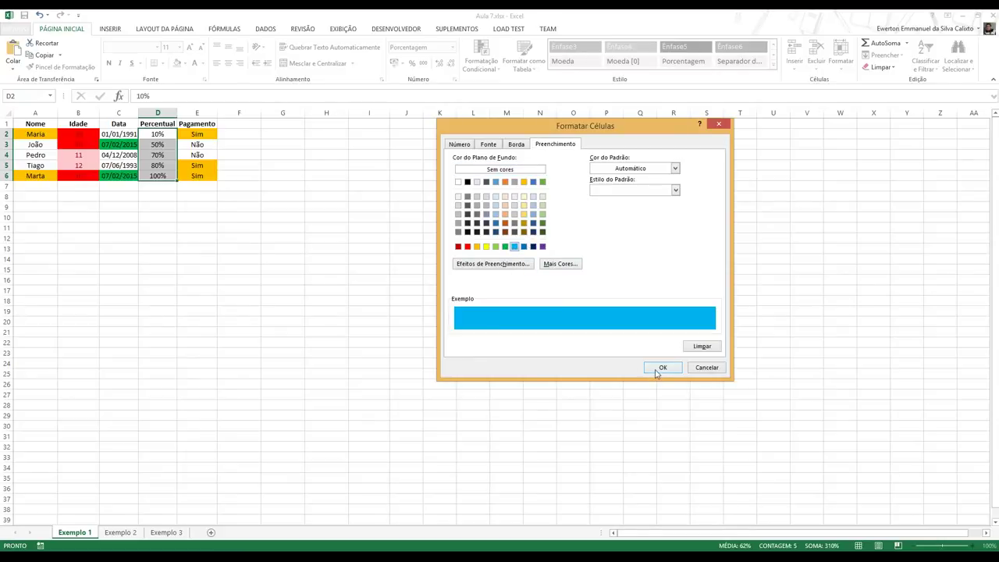
click(656, 370)
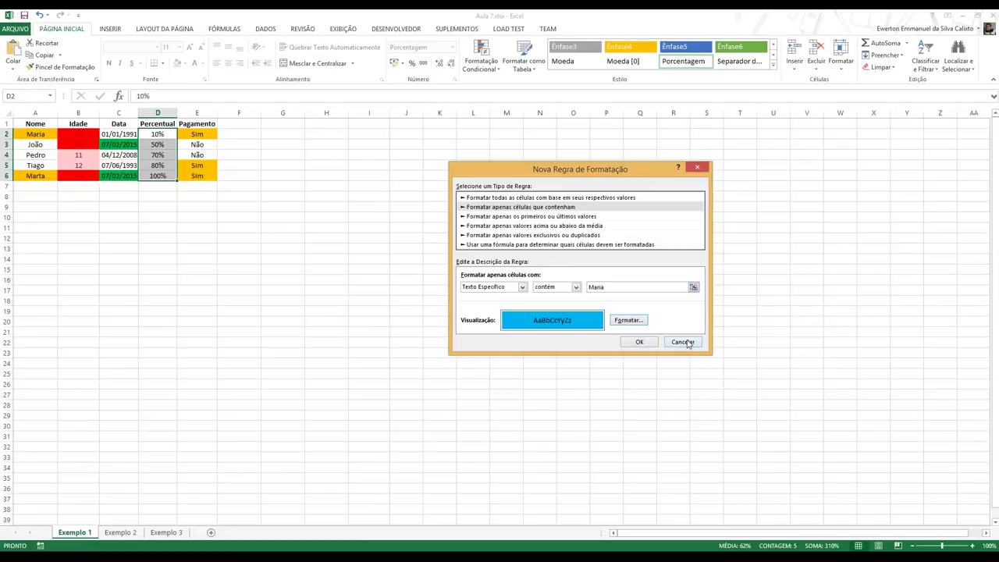
- Pick A2:A6 as the match value with the range button, then cancel the rule
click(693, 287)
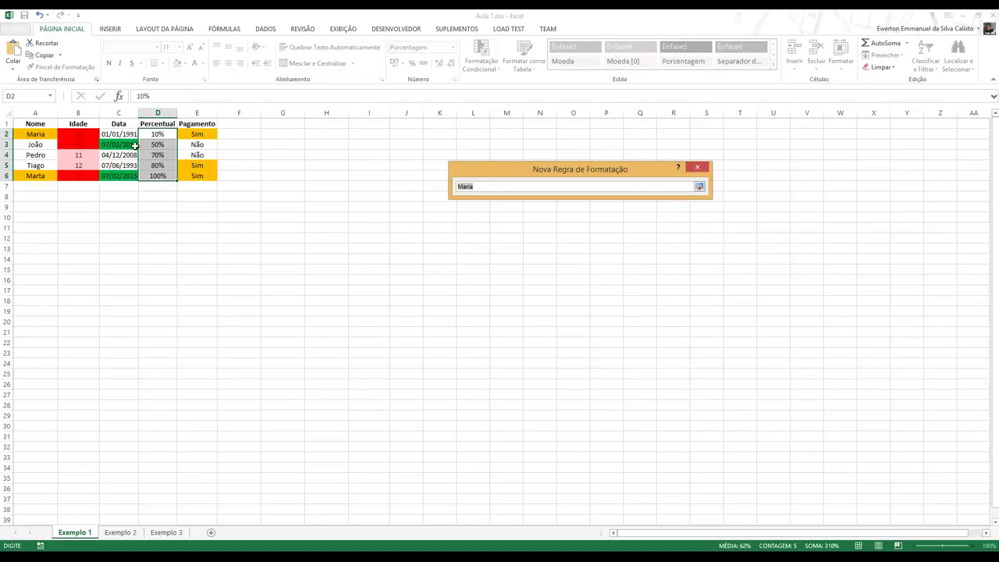
drag(39, 135, 36, 176)
click(698, 186)
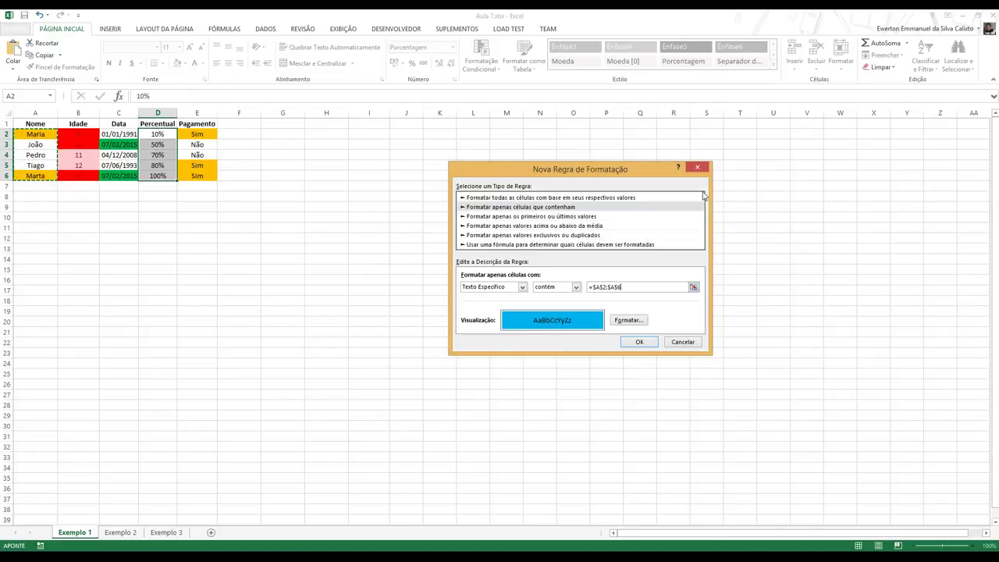
double_click(629, 287)
click(684, 342)
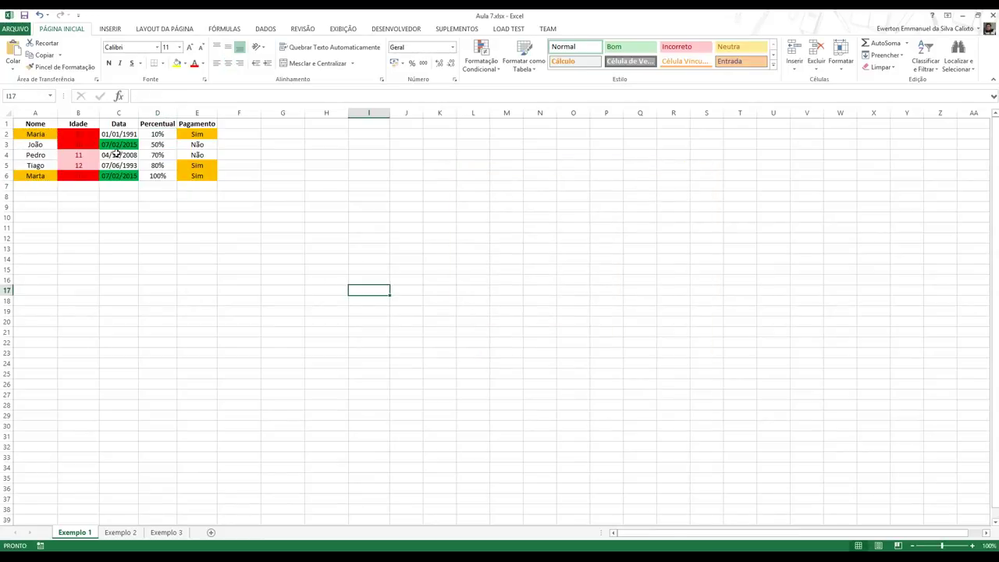
- Select the names in column A and start a new 'format only cells that contain' rule
drag(24, 134, 23, 176)
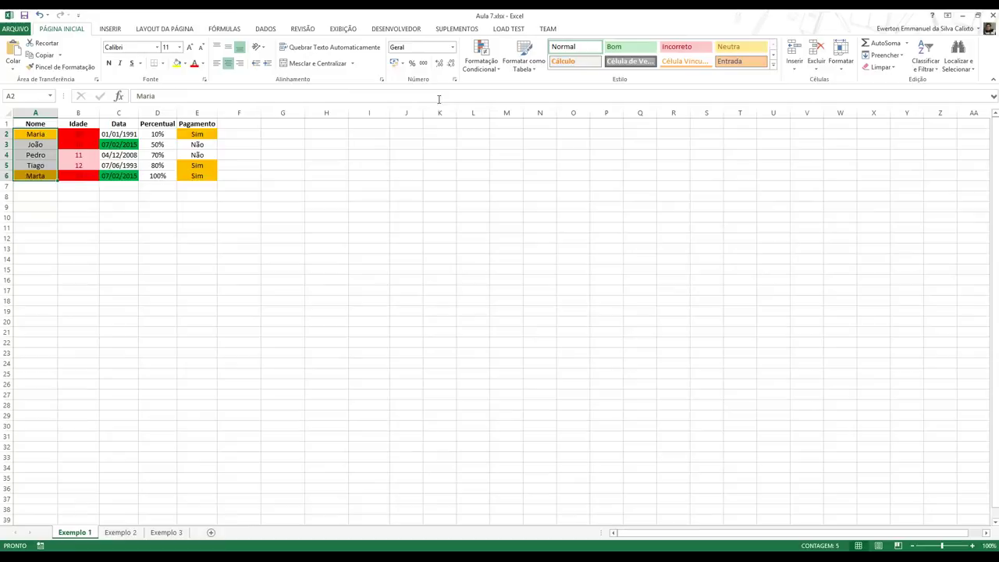
click(480, 59)
click(498, 200)
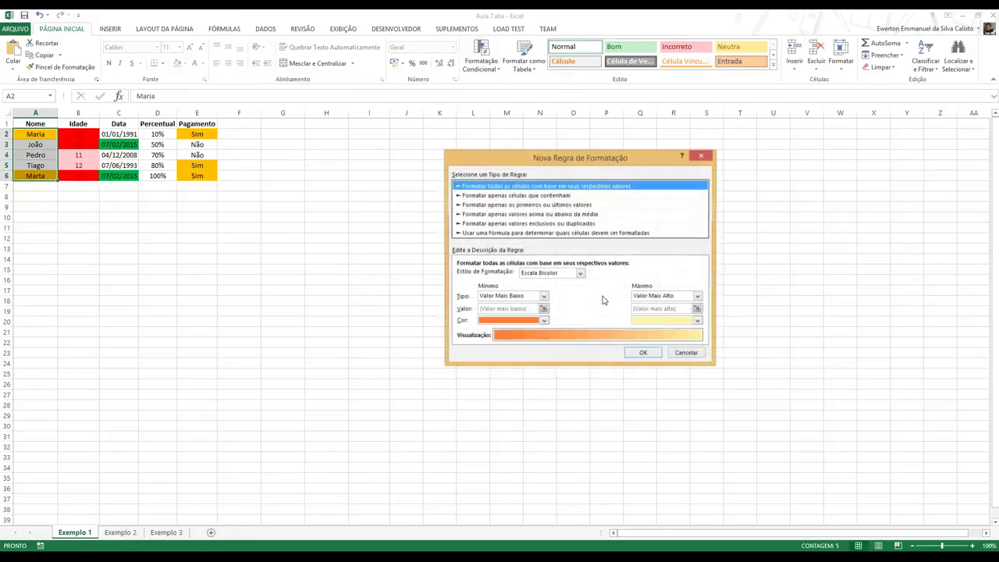
click(502, 206)
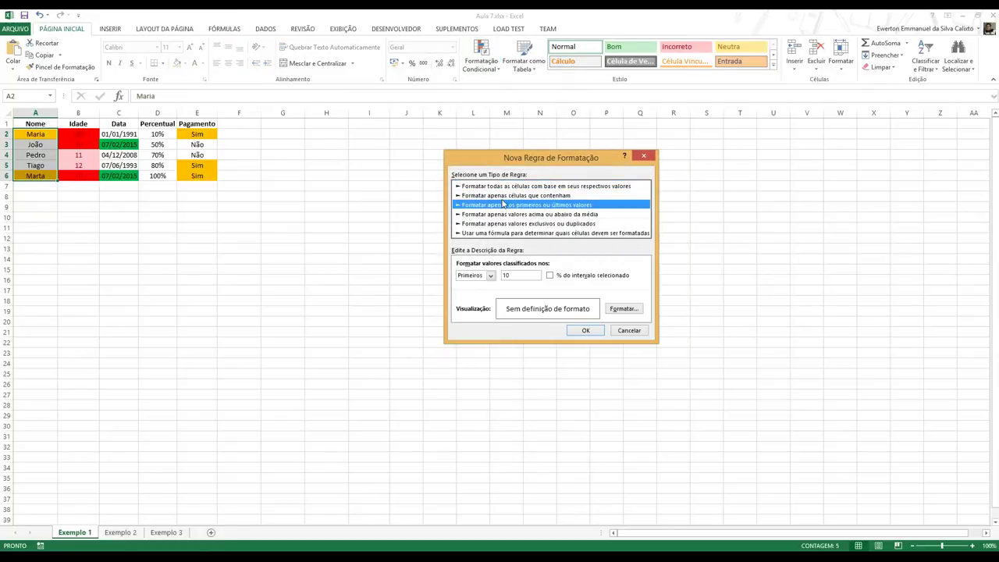
click(503, 195)
- Set the condition to Specific Text containing the chosen name
click(517, 276)
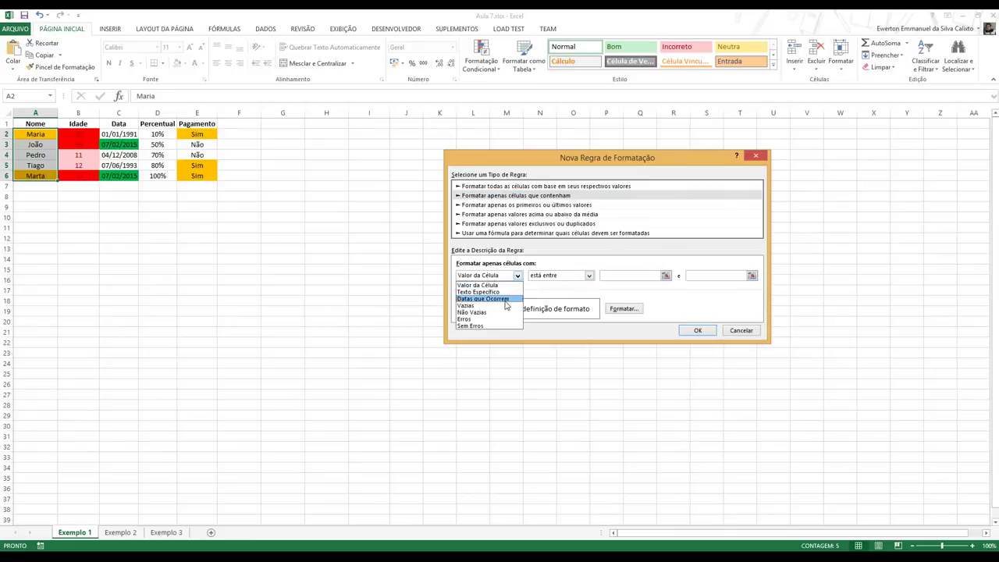
click(480, 285)
click(589, 275)
click(547, 284)
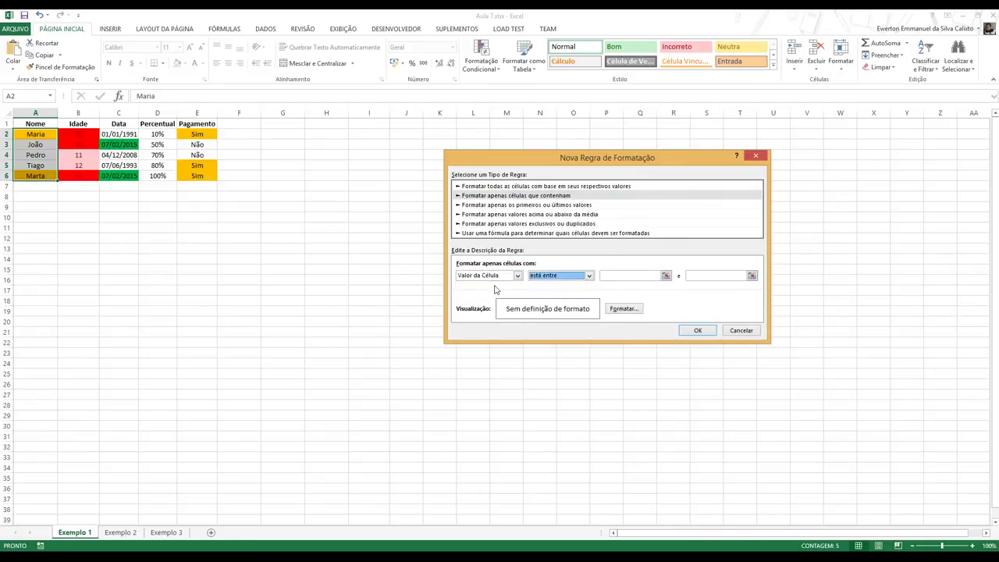
click(492, 275)
click(491, 289)
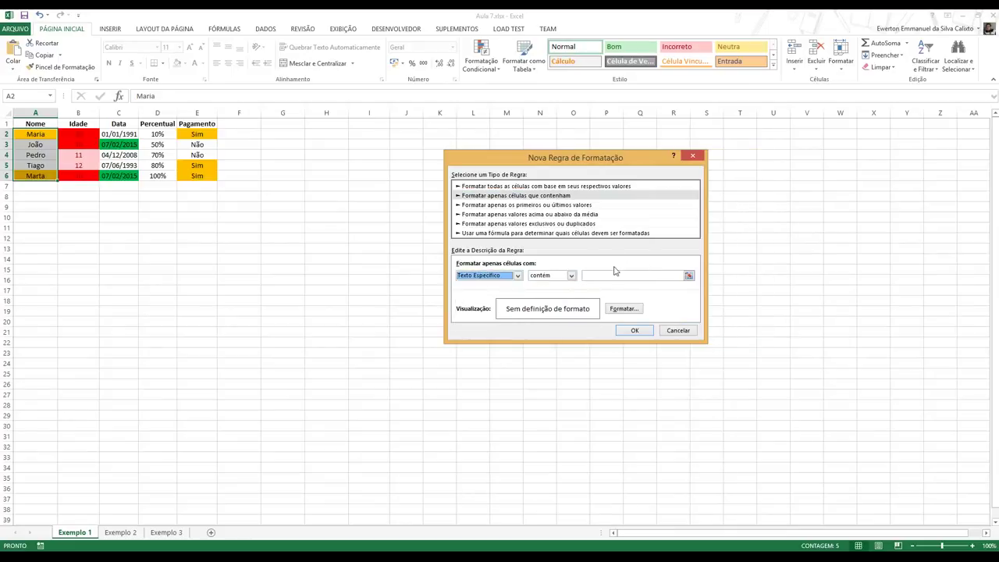
click(614, 273)
text(Maria)
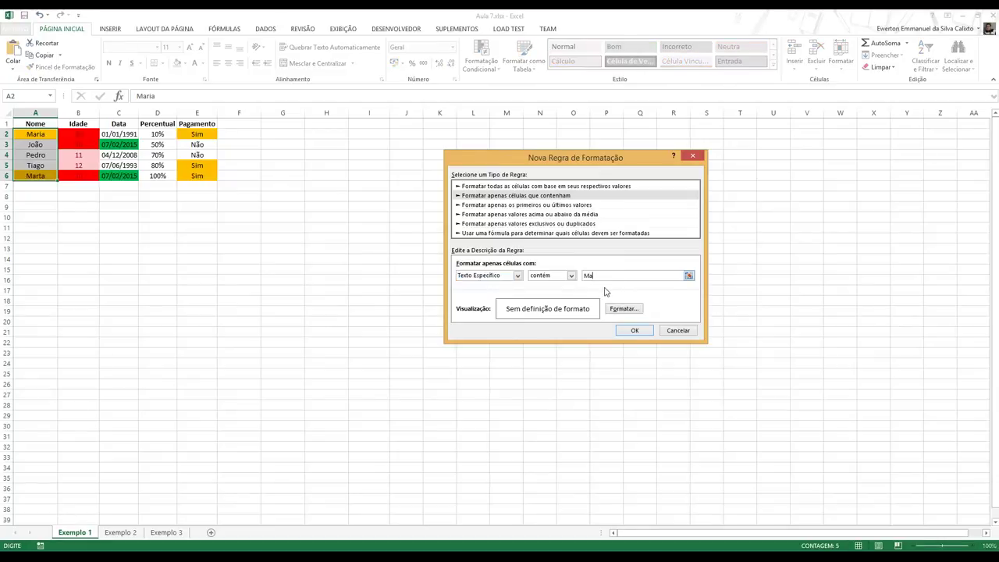
- Give matching cells a light-blue fill and apply the rule
click(634, 331)
click(509, 242)
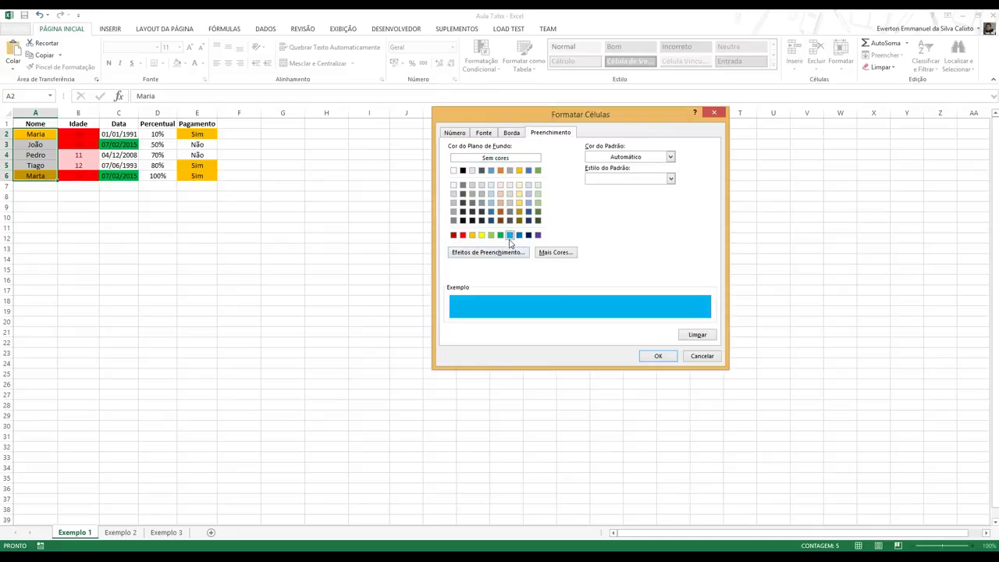
click(650, 353)
click(635, 330)
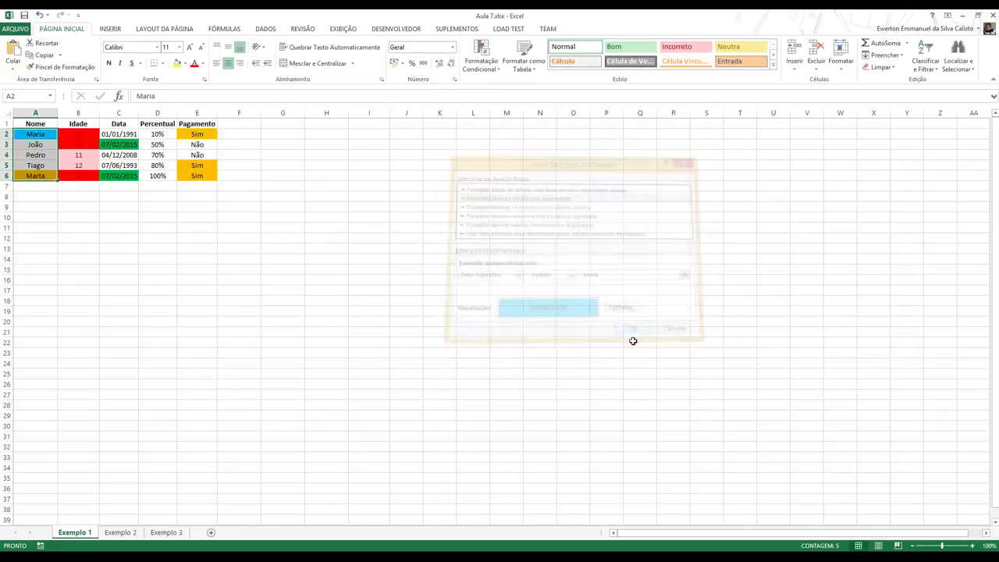
- Replace the name in cell A6 with the chosen name
click(95, 217)
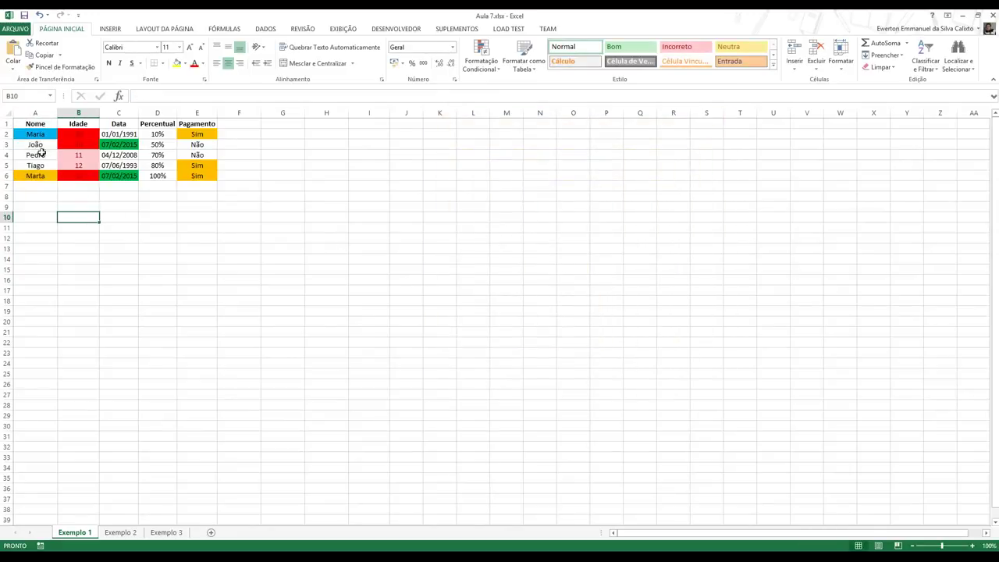
click(45, 174)
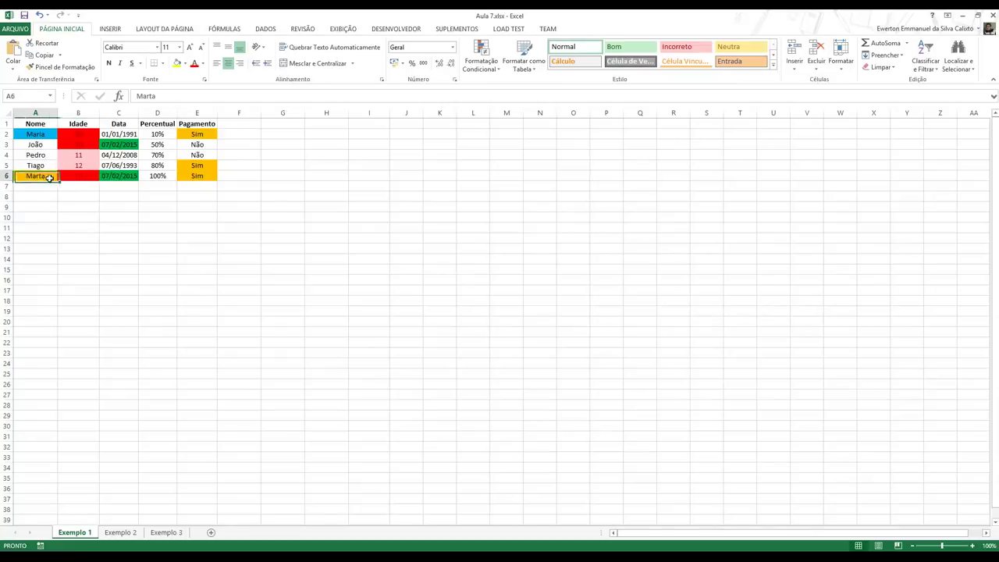
click(40, 134)
click(53, 178)
text(Maria)
key(Return)
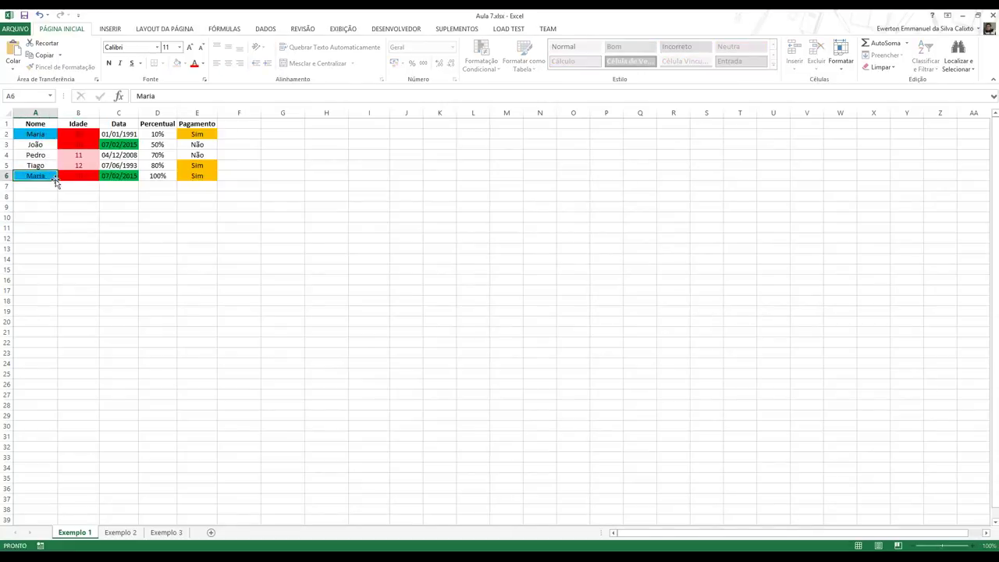
- Fill A2's name down through A6, then open and close Backstage
click(46, 114)
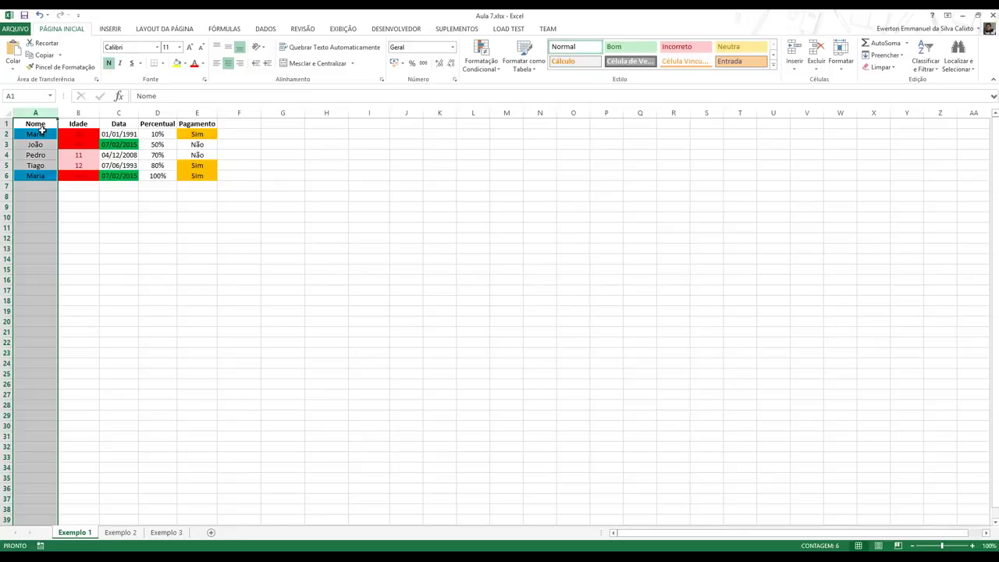
click(41, 133)
drag(57, 139, 55, 176)
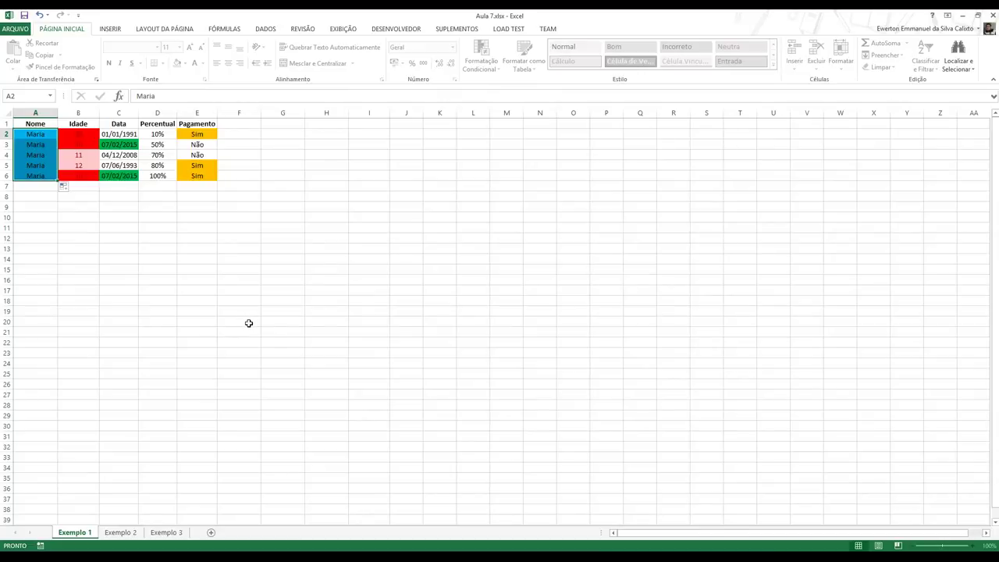
key(ctrl+o)
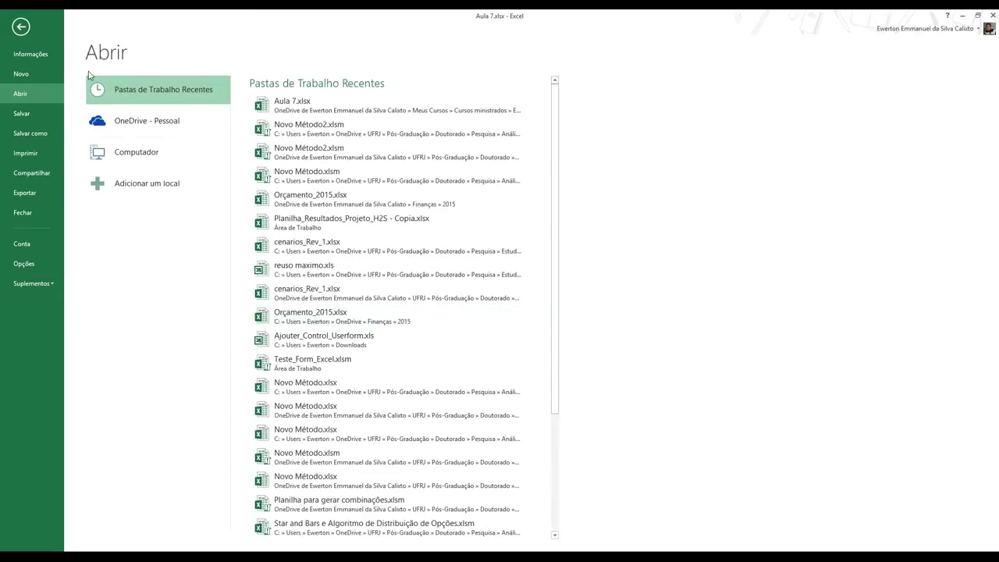
click(23, 29)
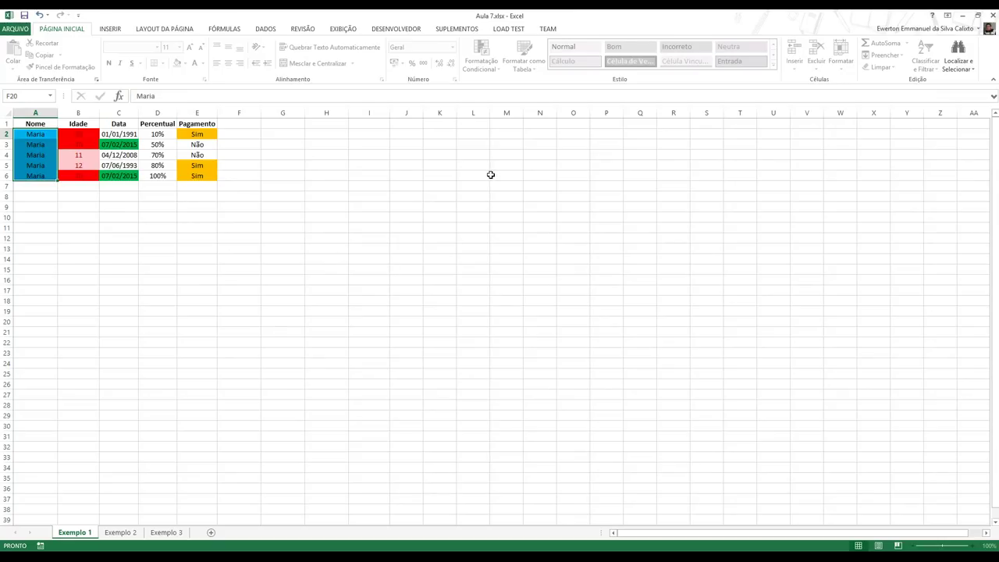
- Start a new rule and browse the top/bottom, above/below average and duplicate-values rule types
click(481, 61)
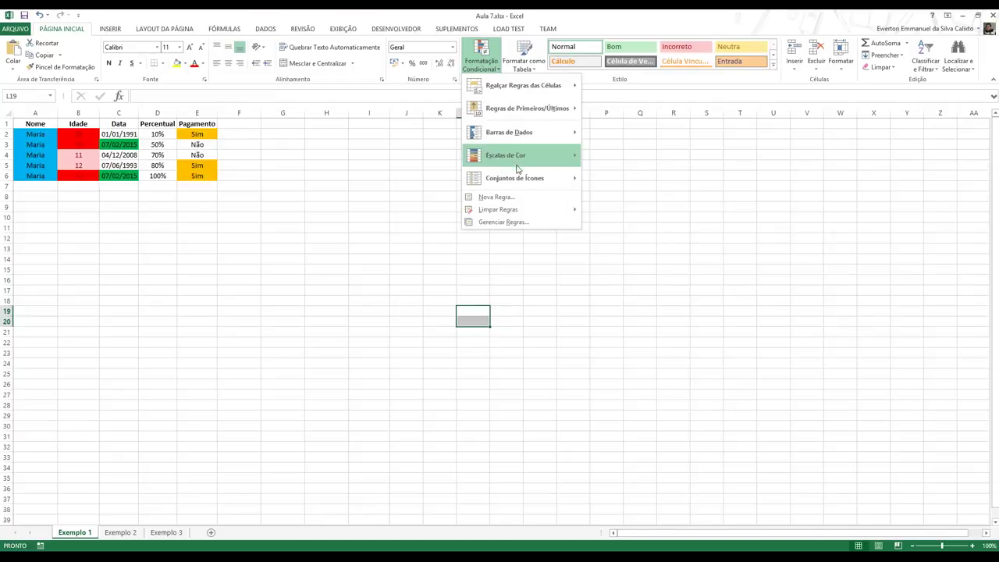
mouse_move(507, 141)
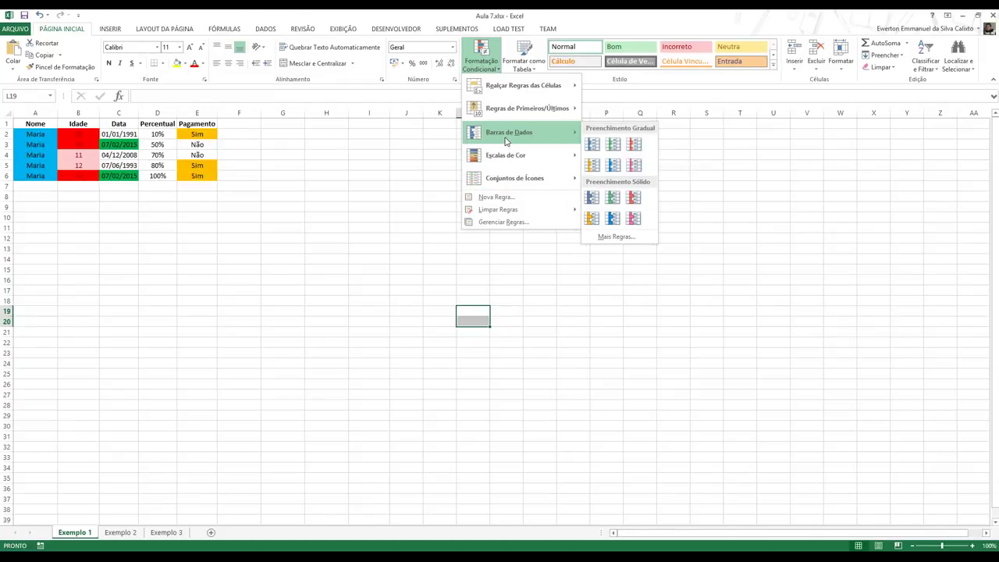
click(509, 199)
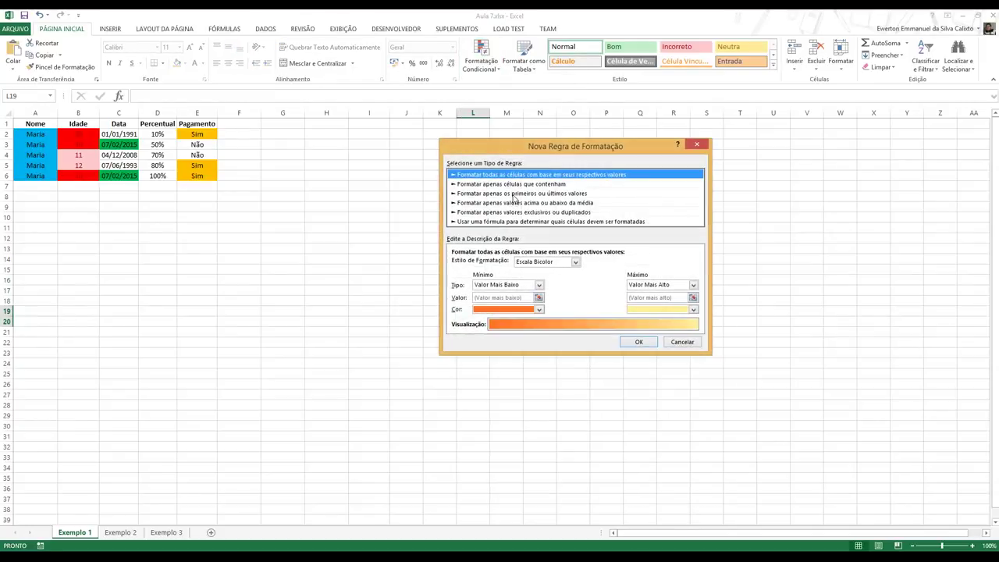
click(511, 195)
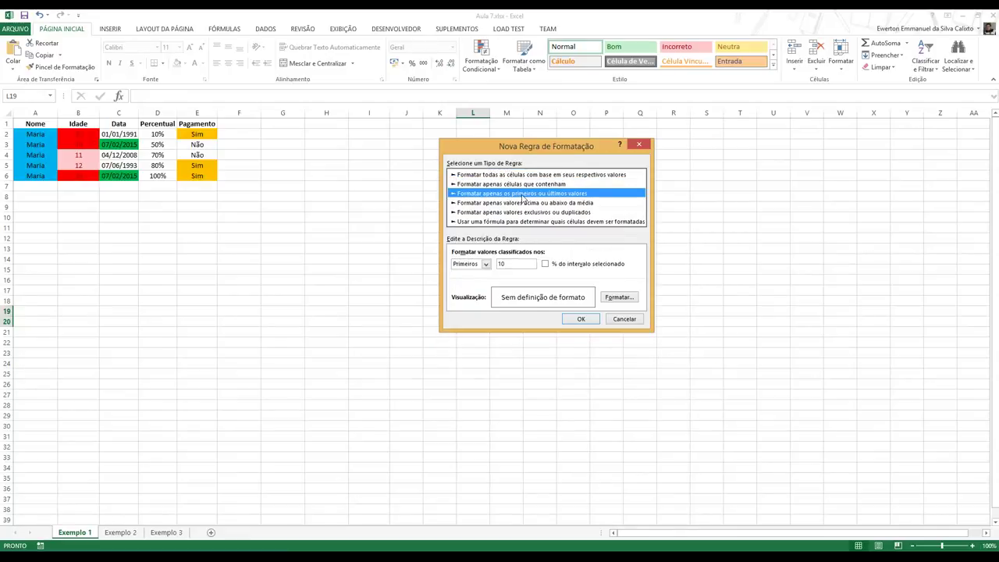
double_click(514, 265)
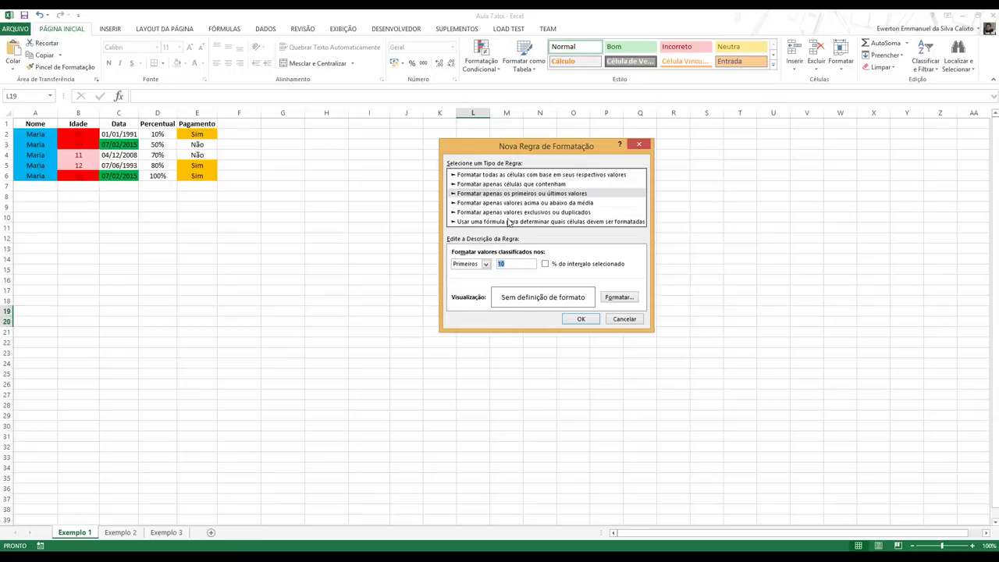
click(502, 204)
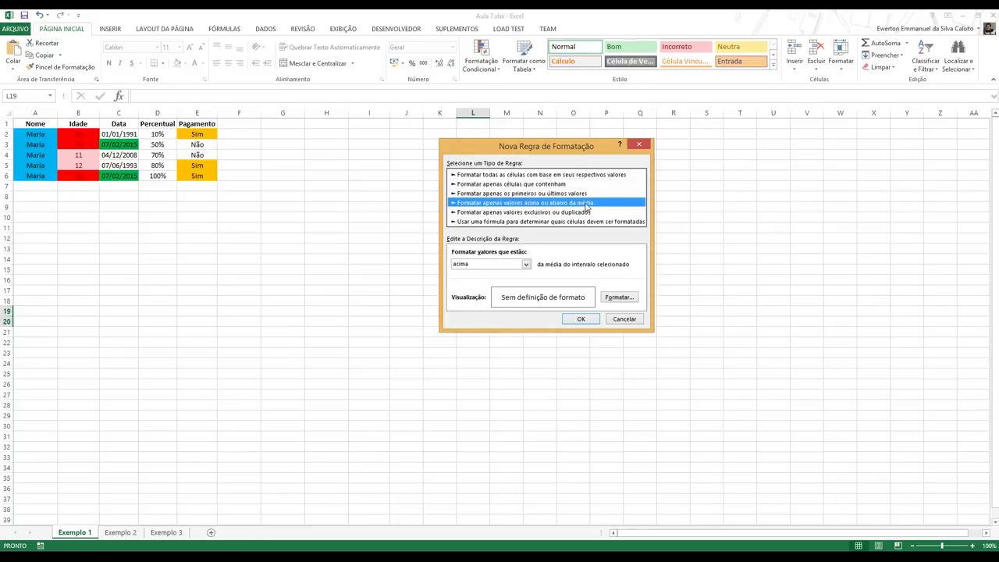
click(526, 265)
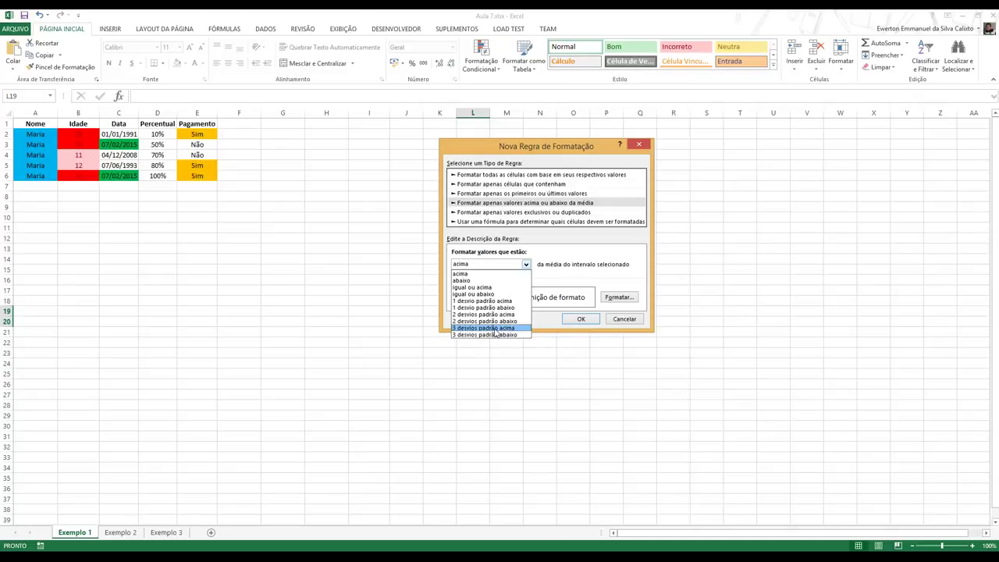
click(519, 240)
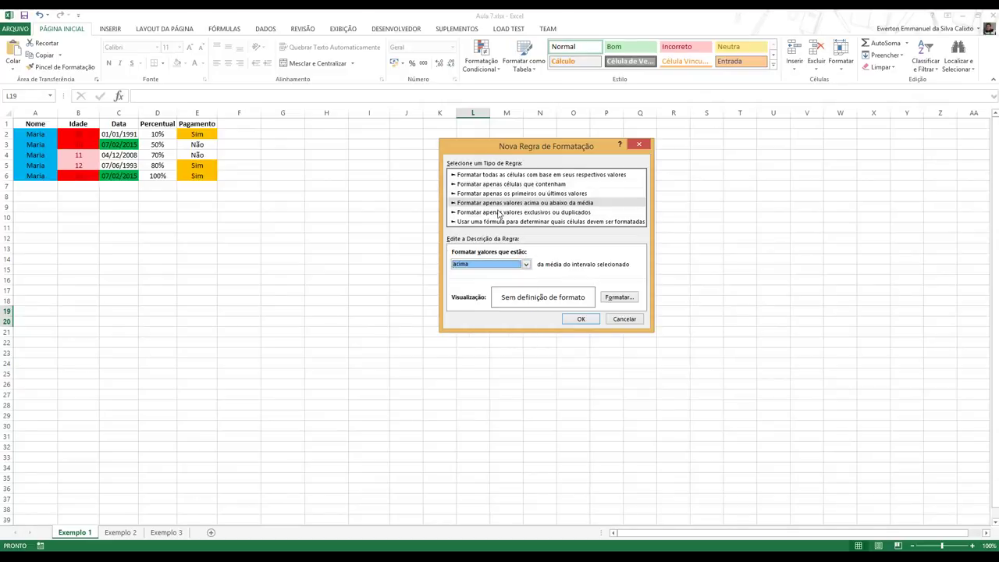
click(498, 213)
click(499, 263)
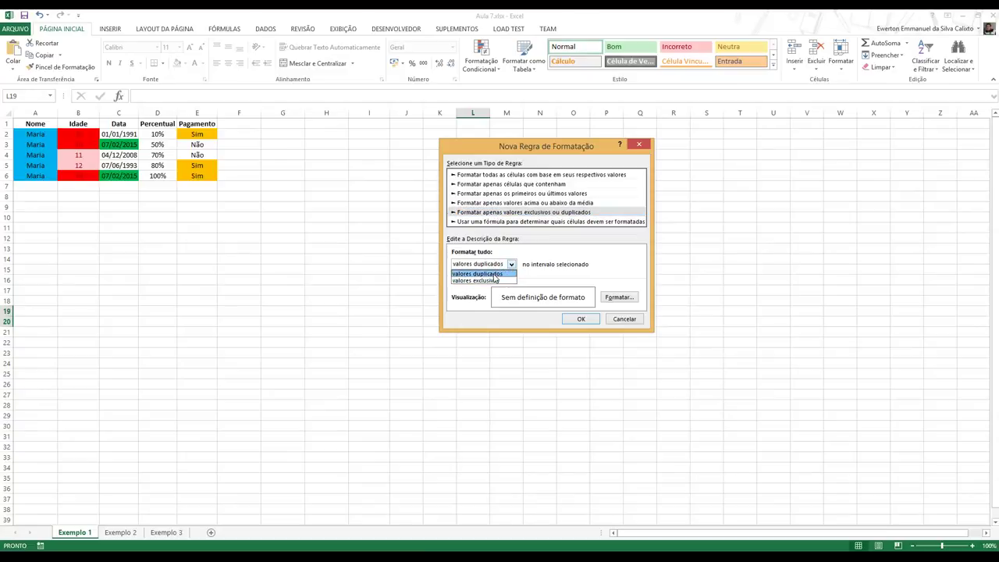
- Switch the new rule to 'Use a formula to determine which cells to format'
click(501, 225)
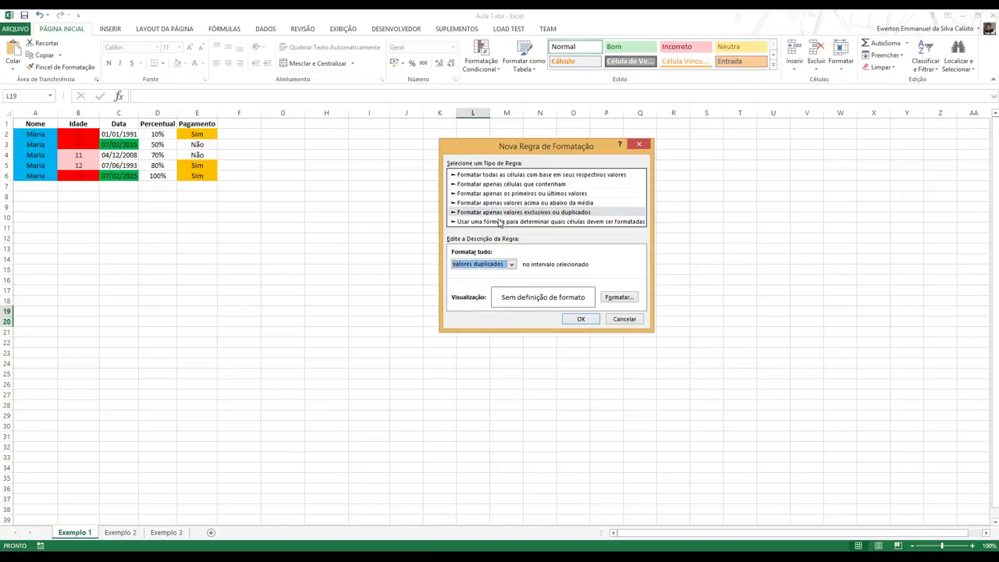
click(501, 223)
text(=se(hoje())
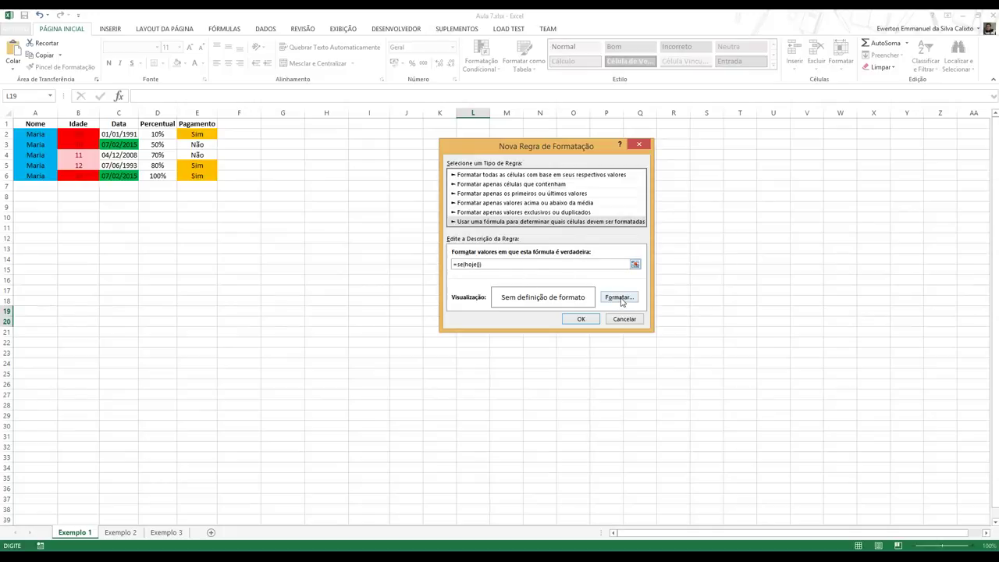
- Give the formula rule a yellow fill and try saving it, dismissing the formula error
click(621, 299)
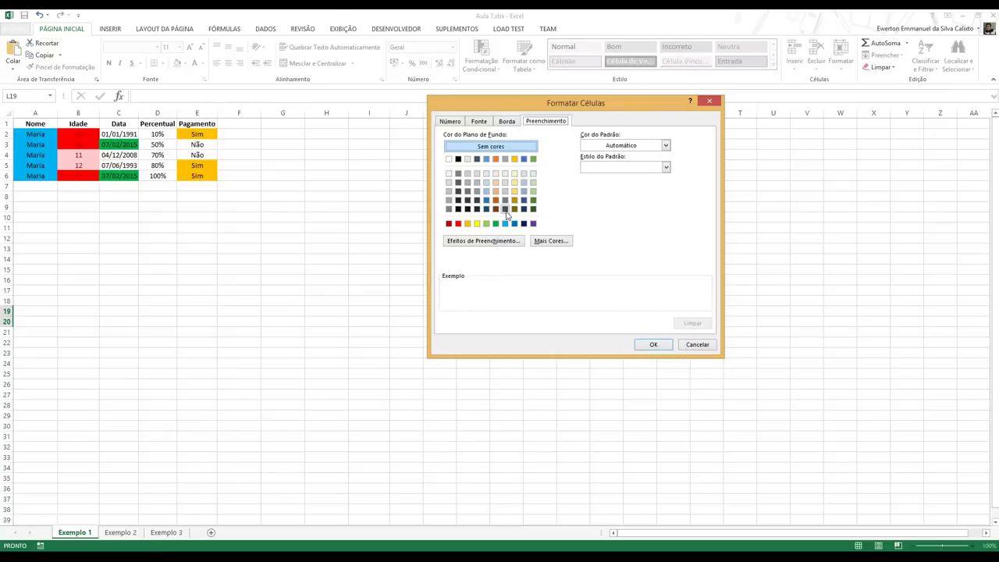
click(478, 225)
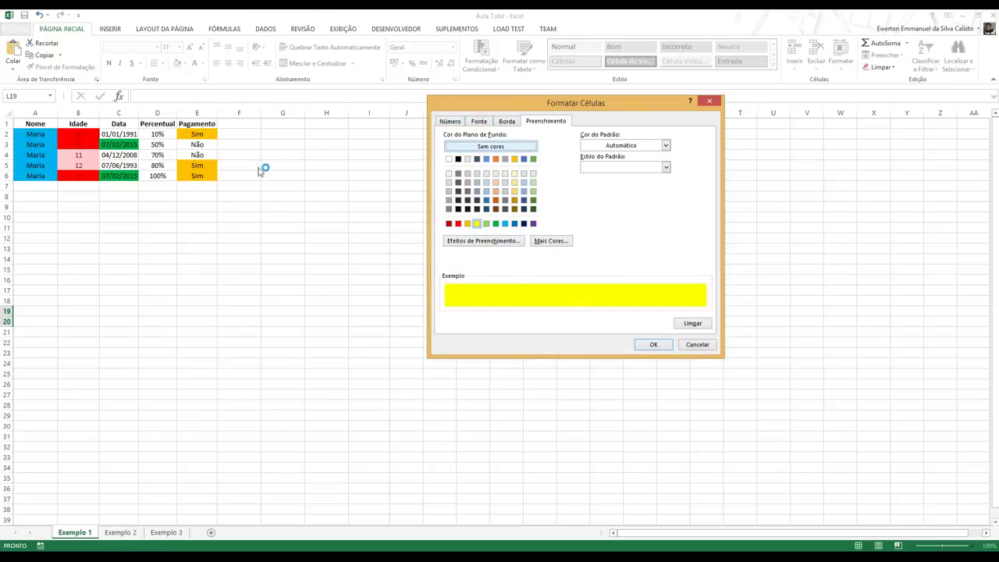
click(663, 346)
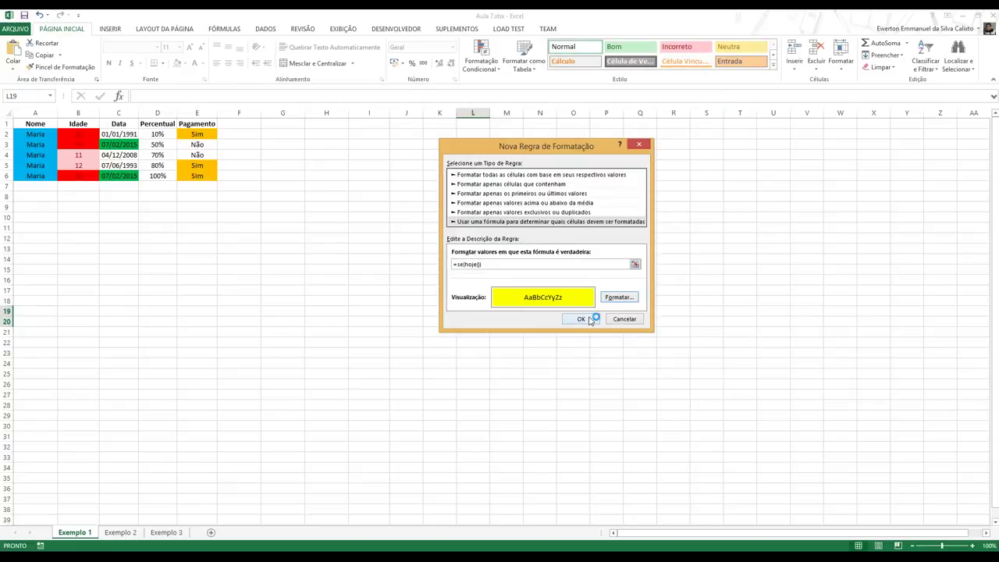
click(585, 318)
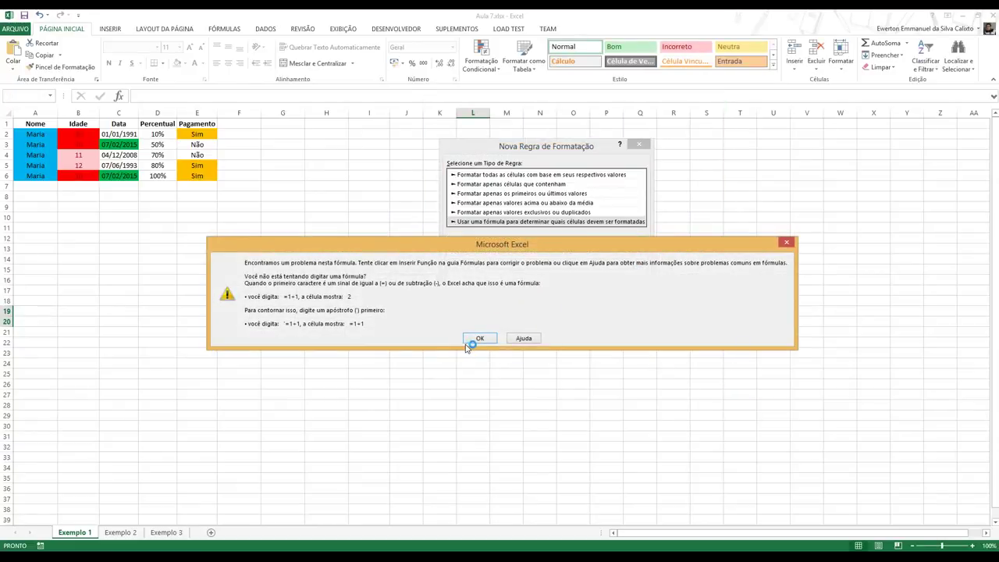
click(476, 341)
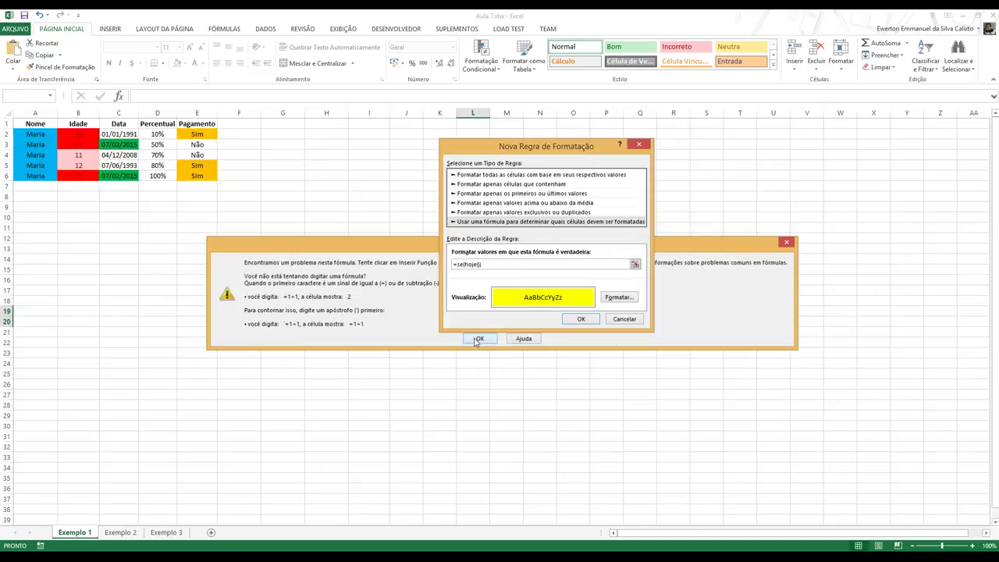
- Correct the formula to =hoje() and save the rule, then select dates C2:C6
double_click(466, 266)
click(498, 264)
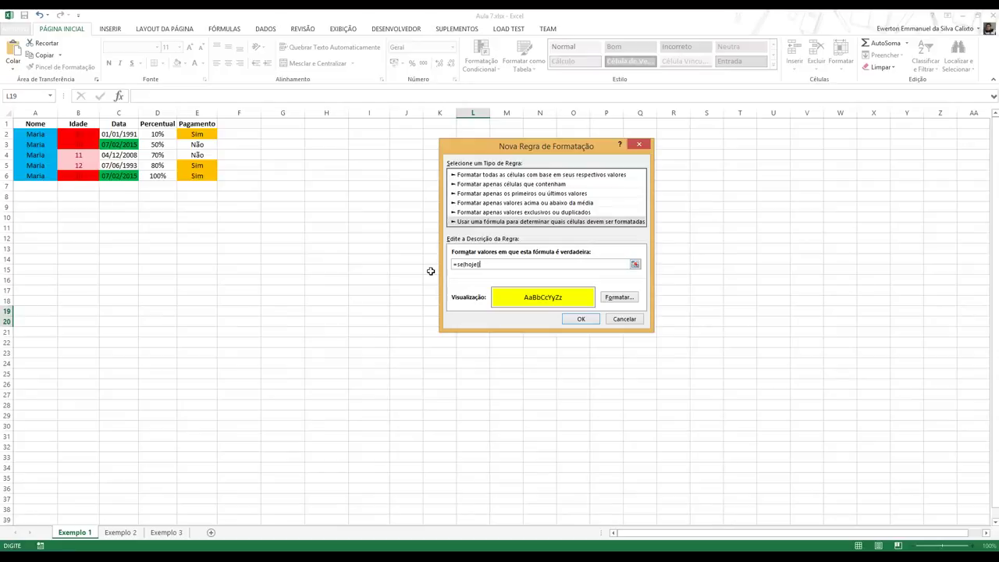
key(BackSpace)
key(BackSpace)
key(BackSpace)
click(580, 320)
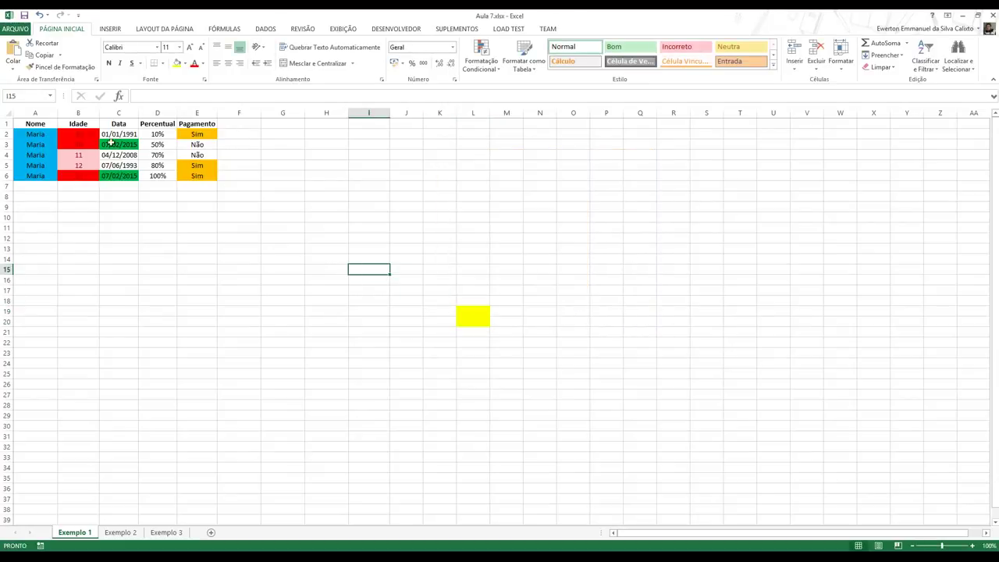
drag(119, 133, 119, 179)
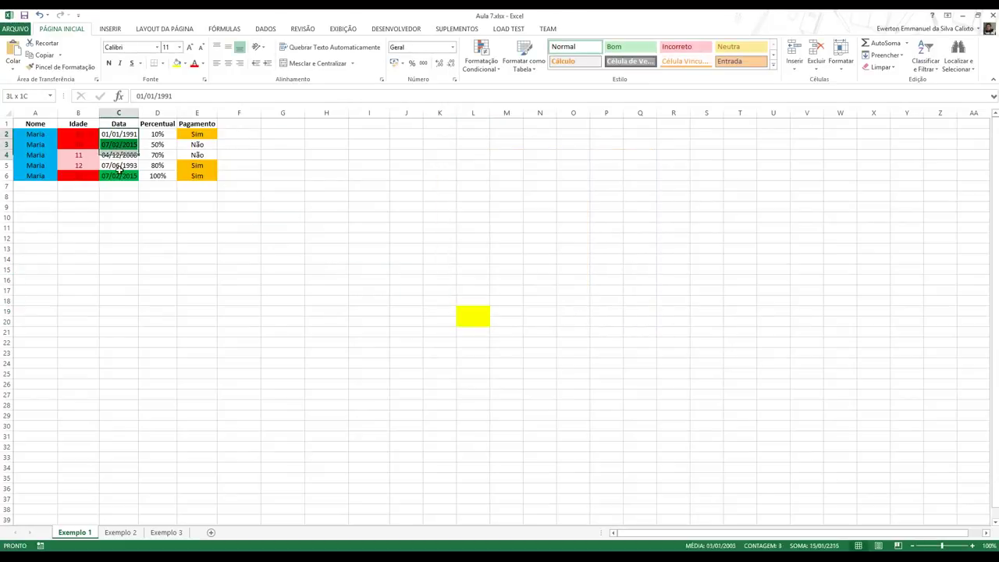
click(481, 58)
- Start a new rule for C2:C6 using the formula-based type with =hoje()
click(511, 198)
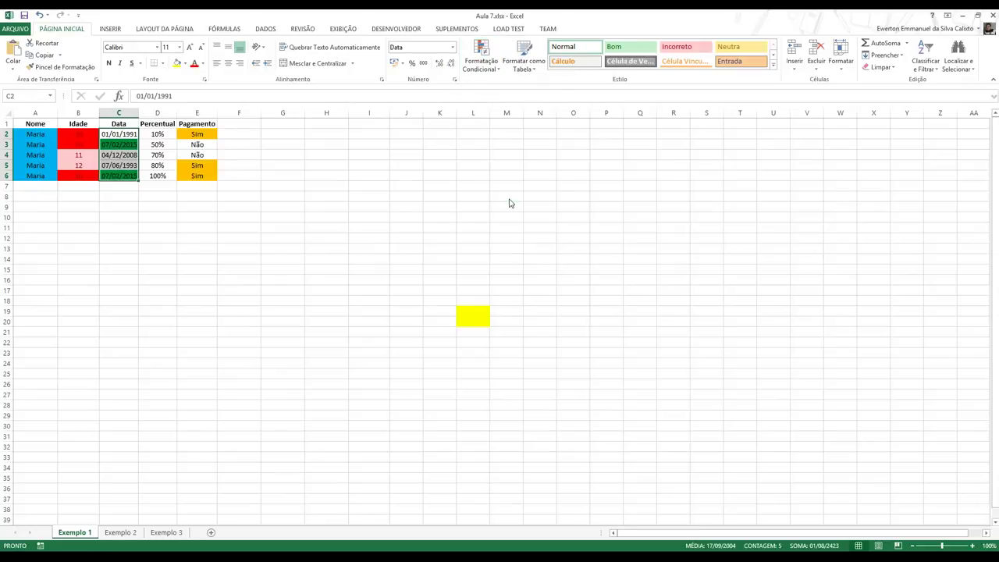
click(467, 274)
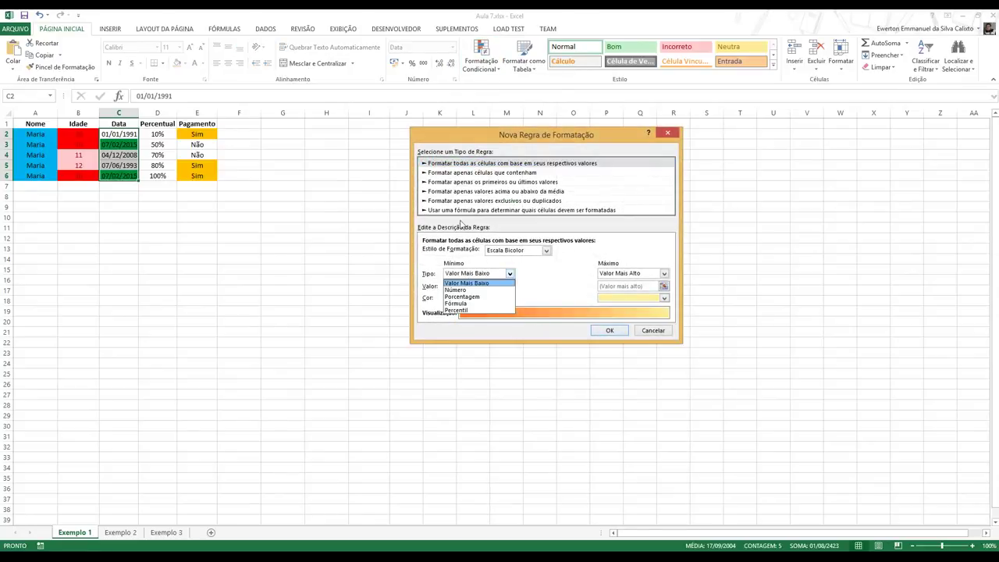
click(460, 222)
click(460, 210)
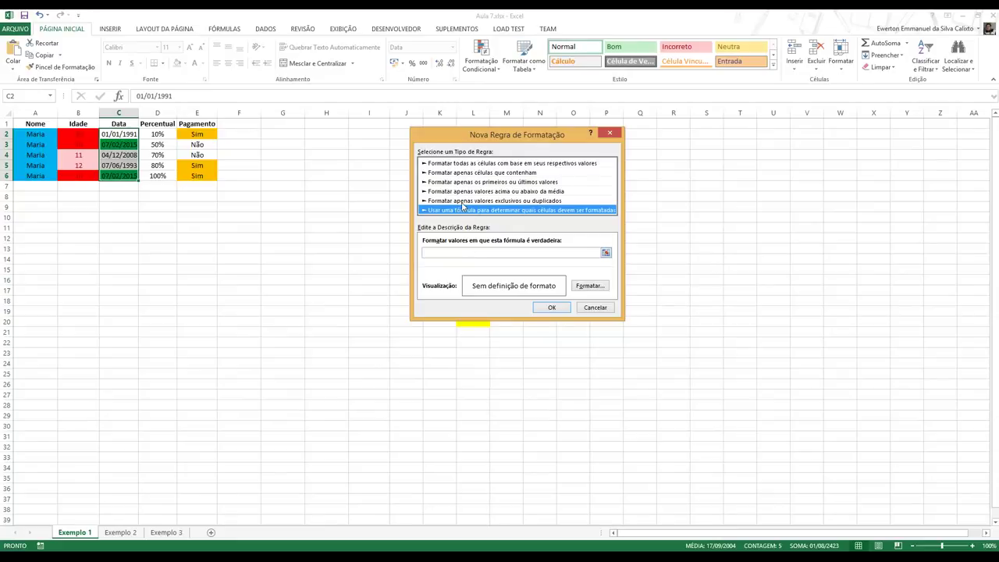
click(464, 201)
click(462, 209)
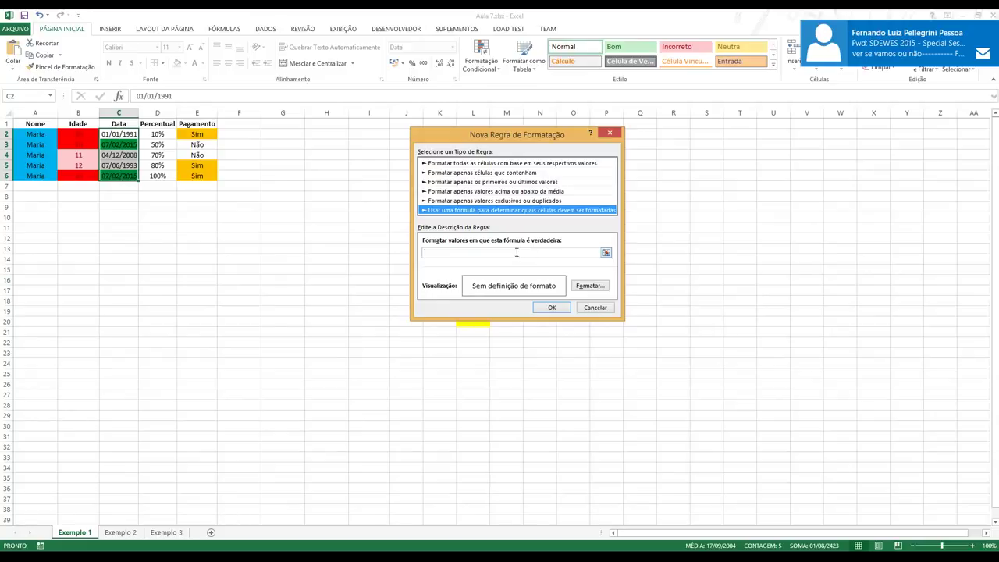
click(516, 252)
text(=hoje())
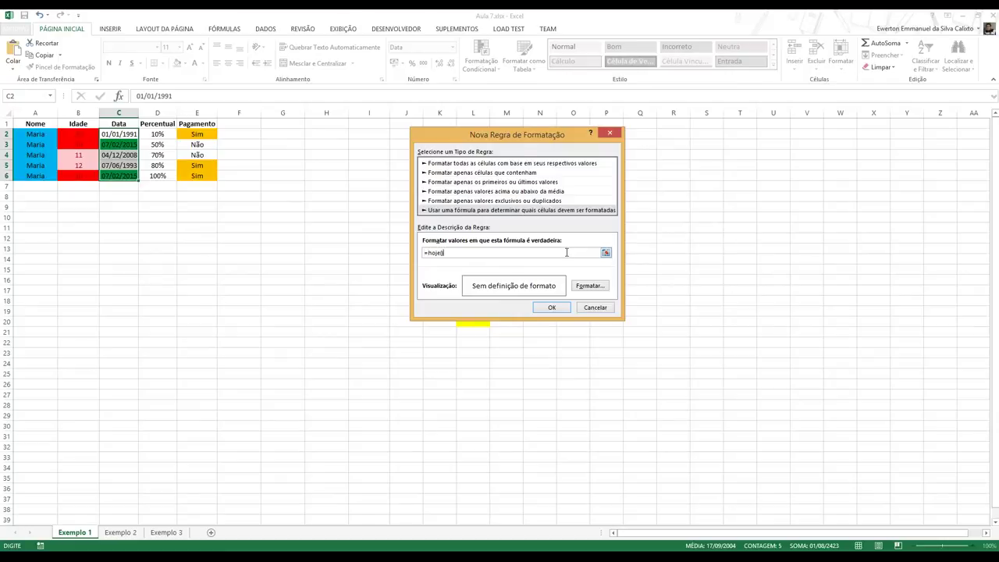
- Give the rule a yellow fill, apply it, and deselect the dates
click(590, 286)
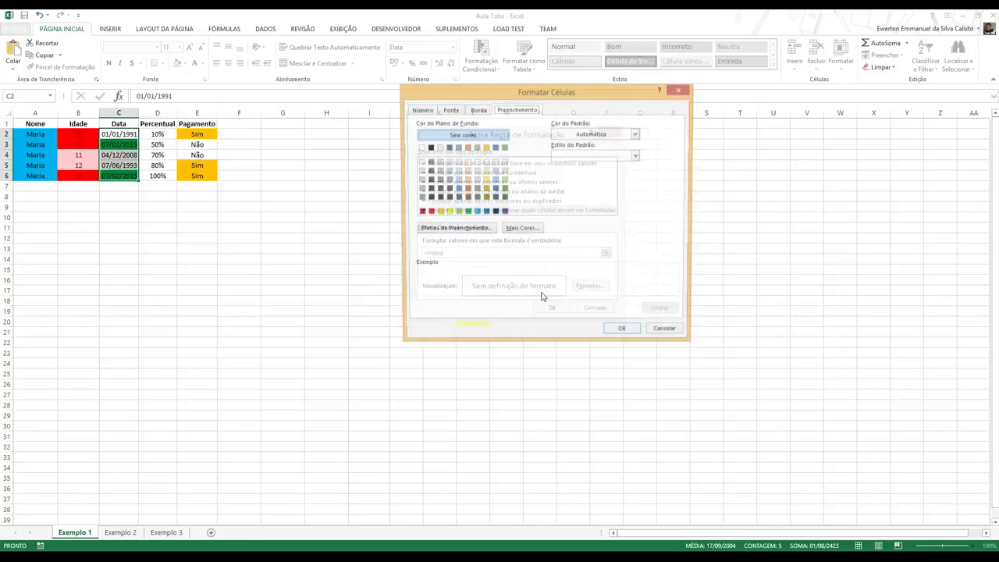
click(448, 212)
click(624, 333)
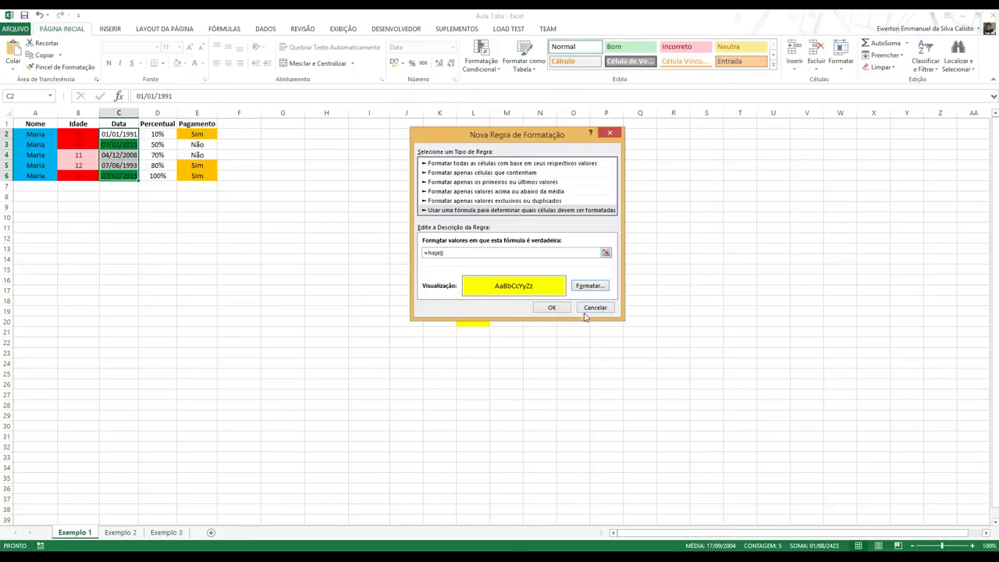
click(559, 309)
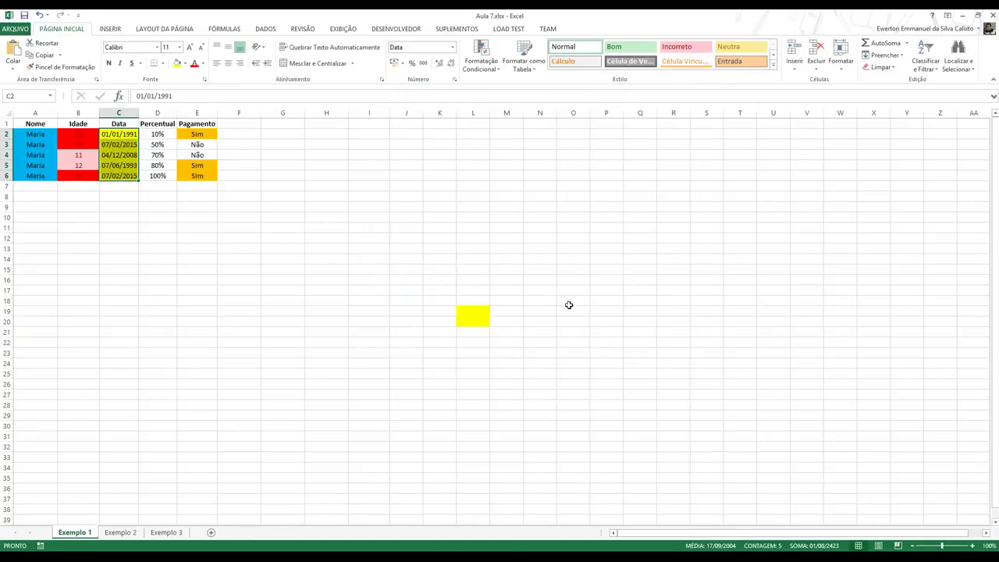
click(570, 303)
- Select dates C2:C6 and start a new formula-based rule using =hoje()
drag(110, 135, 119, 174)
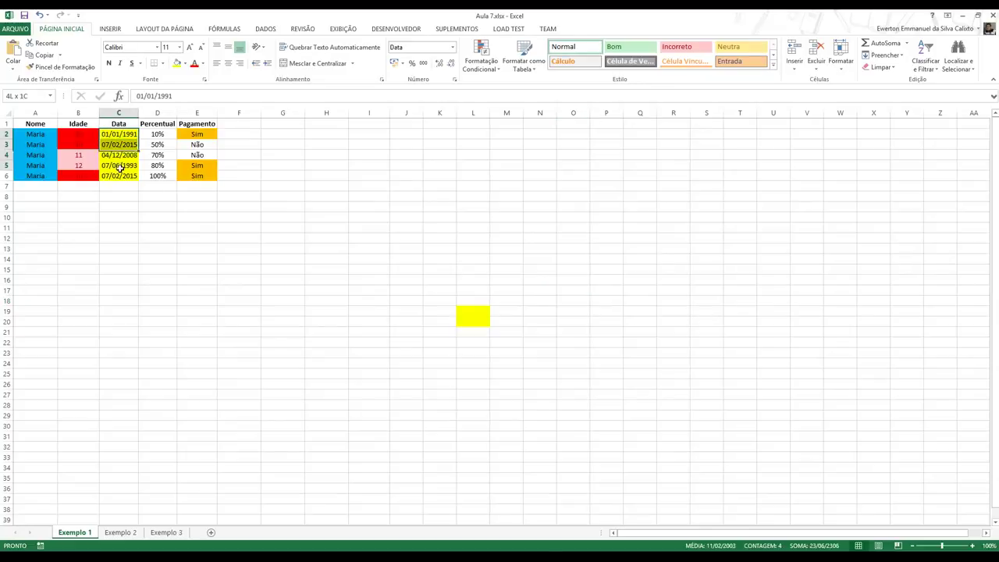
click(483, 71)
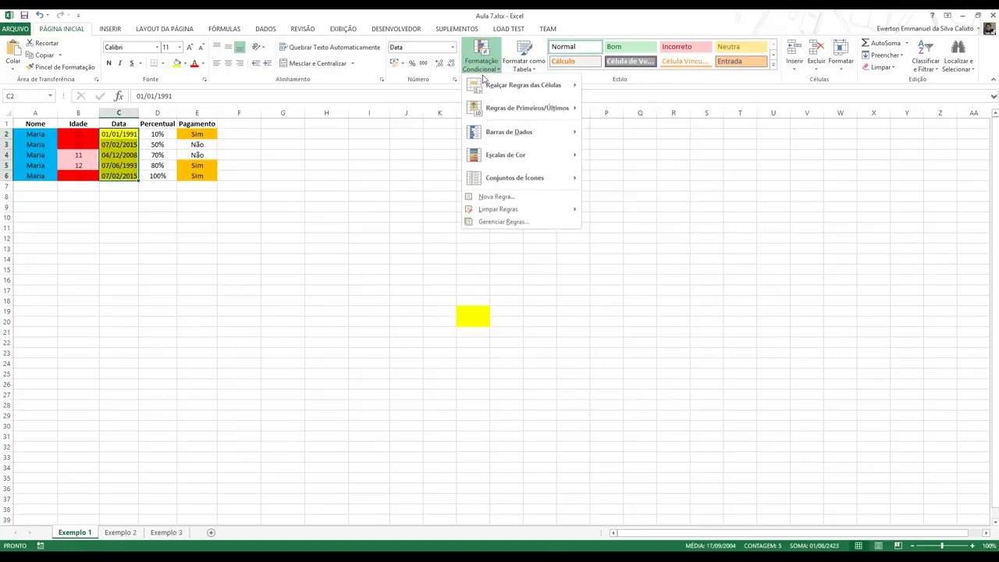
click(515, 200)
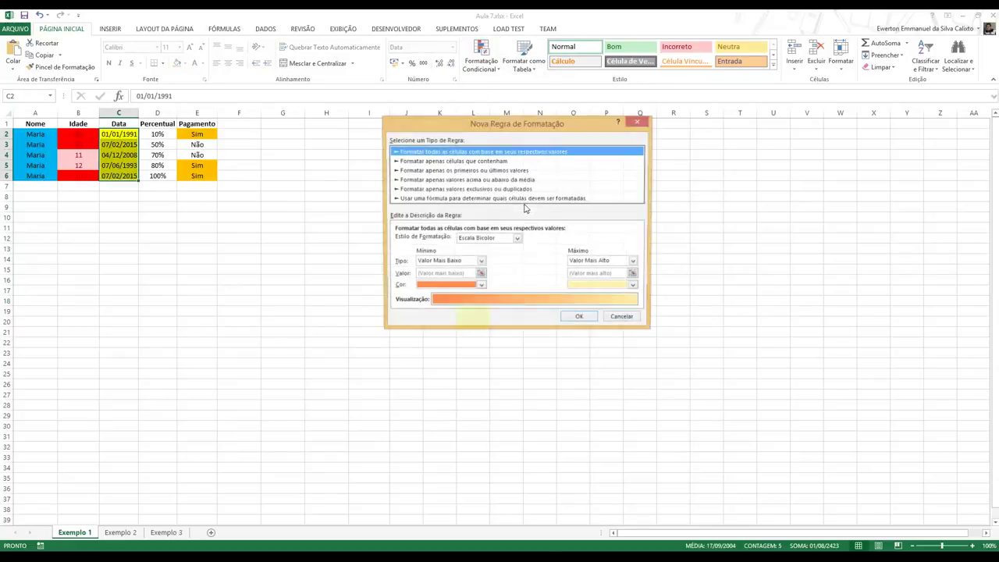
click(422, 179)
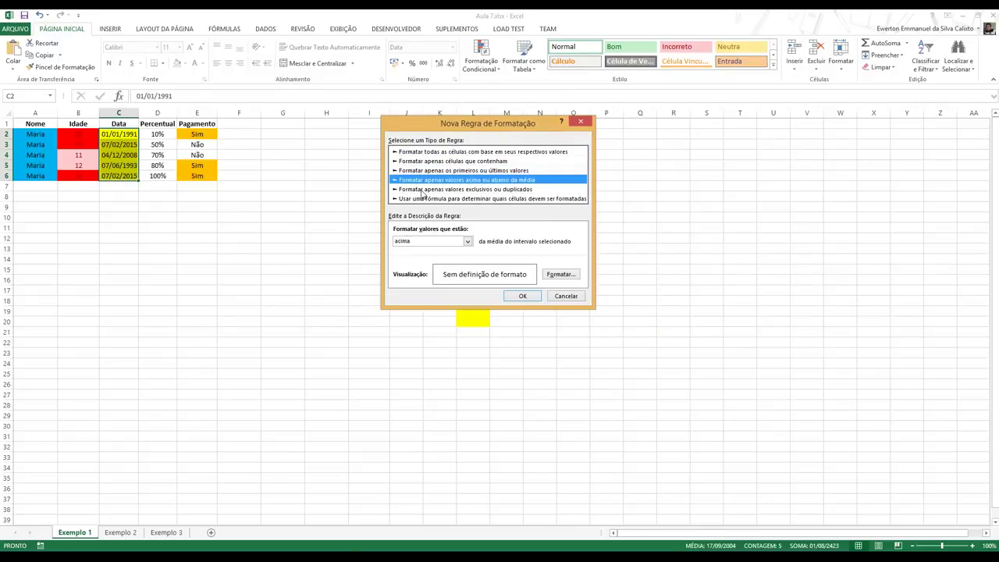
click(422, 190)
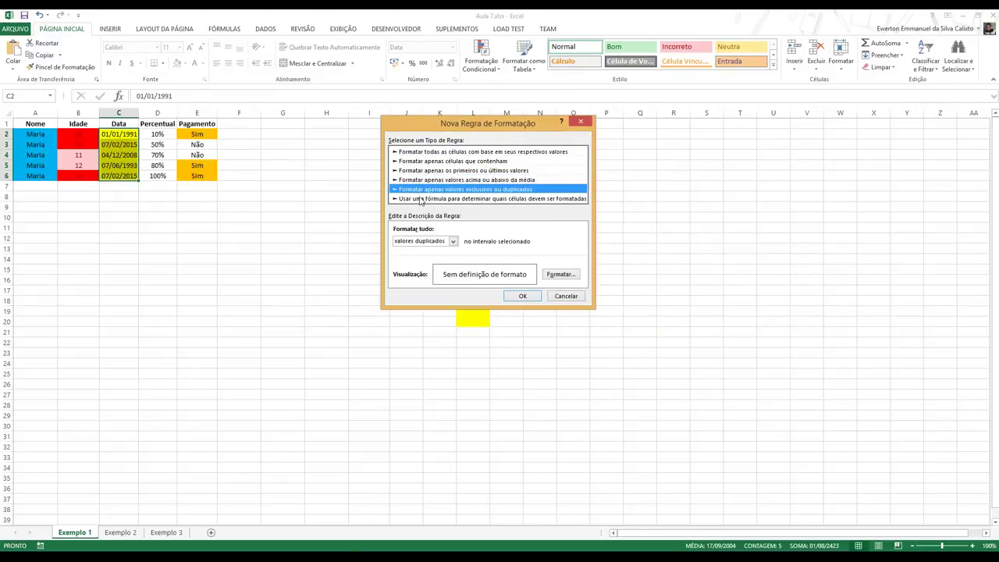
click(420, 199)
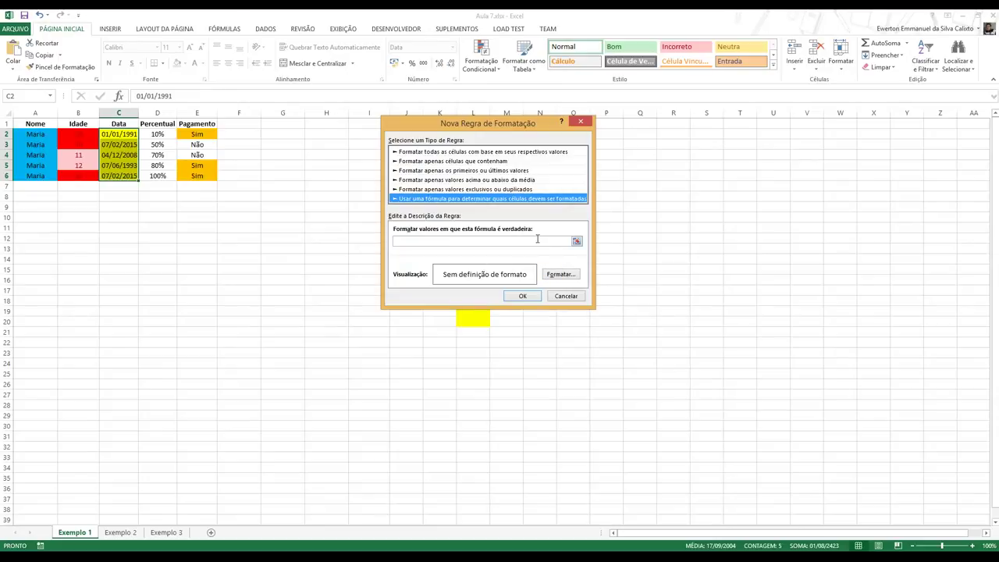
click(538, 242)
text(=hoje())
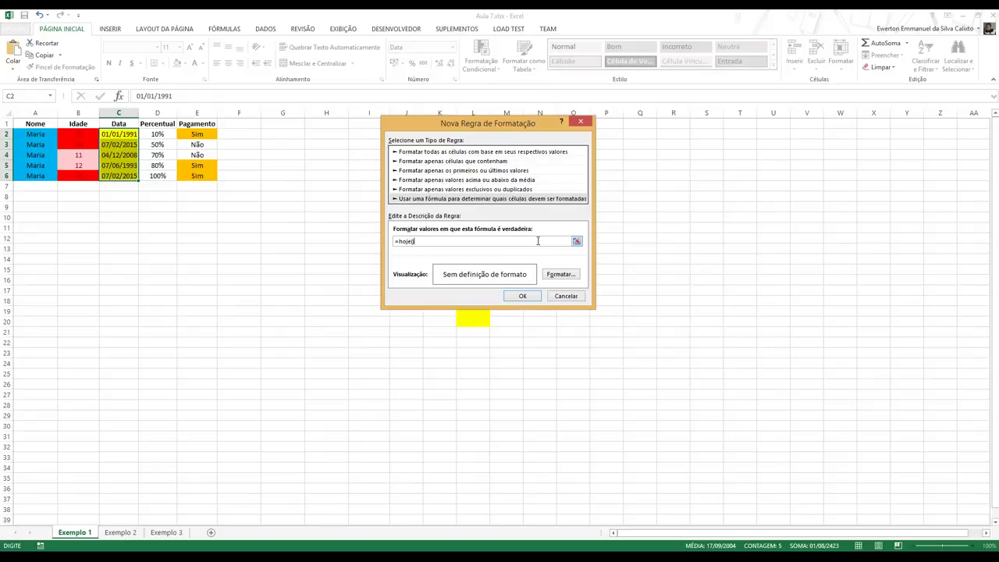
- Give the rule a light-blue fill and apply it to C2:C6
click(559, 274)
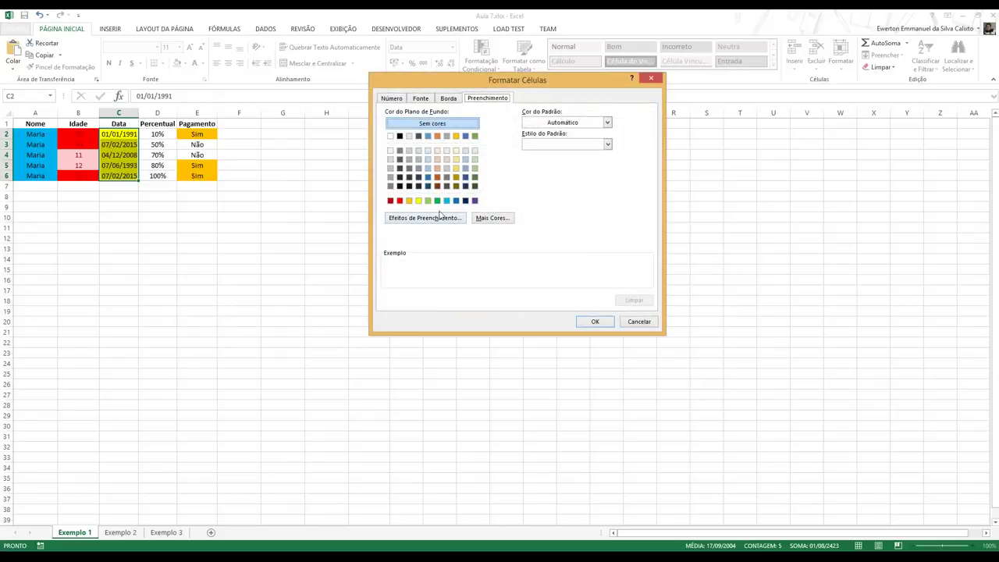
click(447, 203)
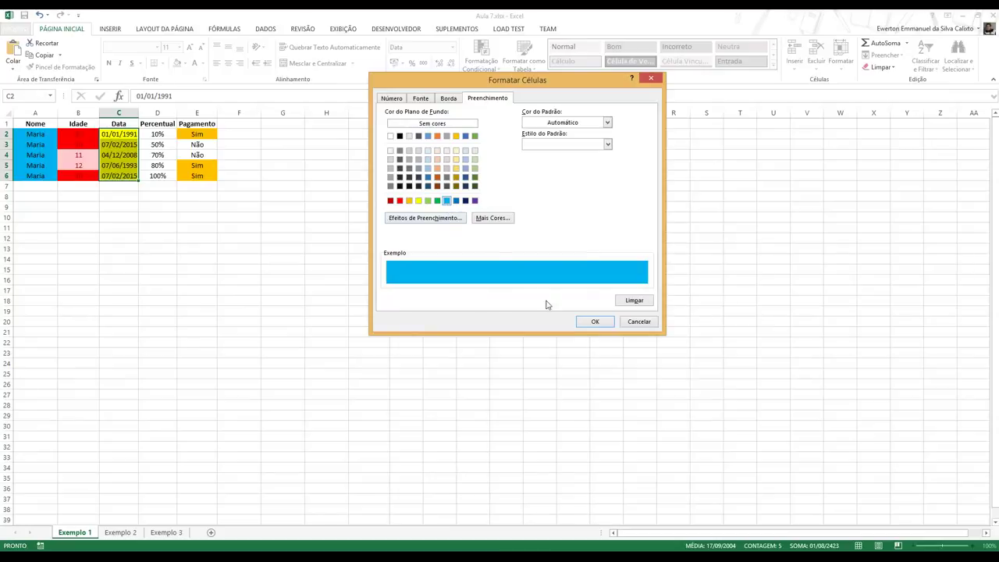
click(592, 322)
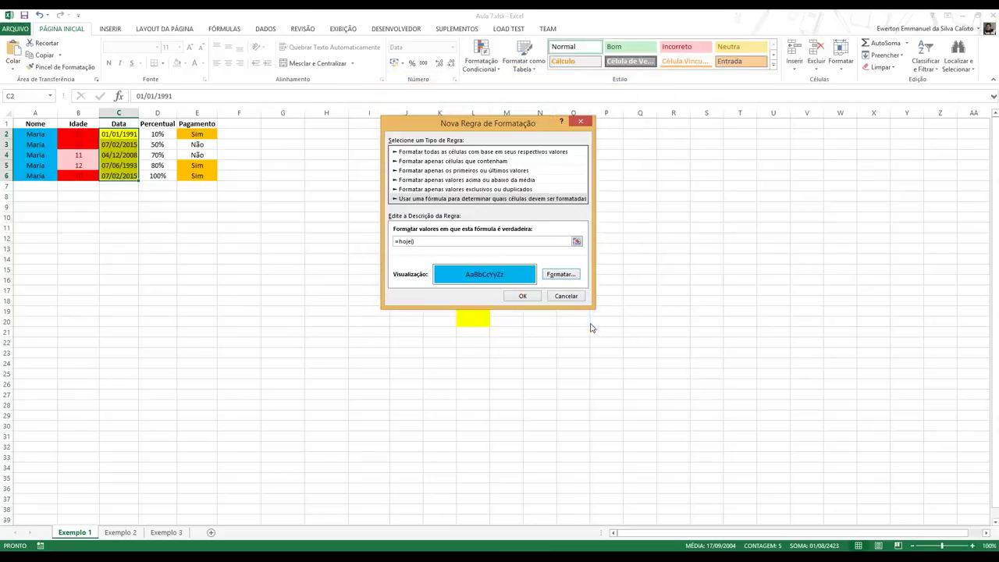
click(523, 293)
- Enter the formula =HOJE() in cell C6
click(429, 265)
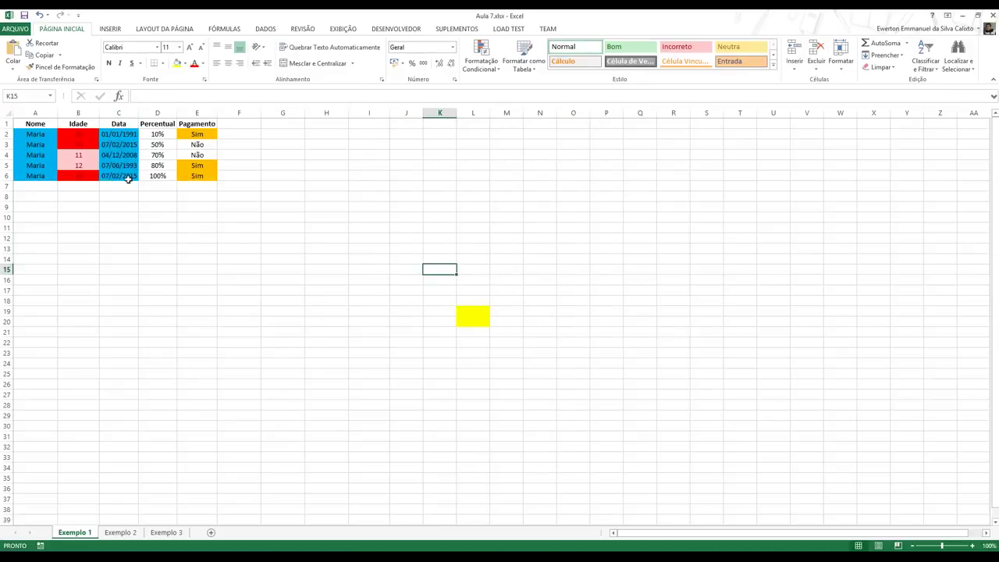
drag(108, 135, 112, 175)
click(119, 176)
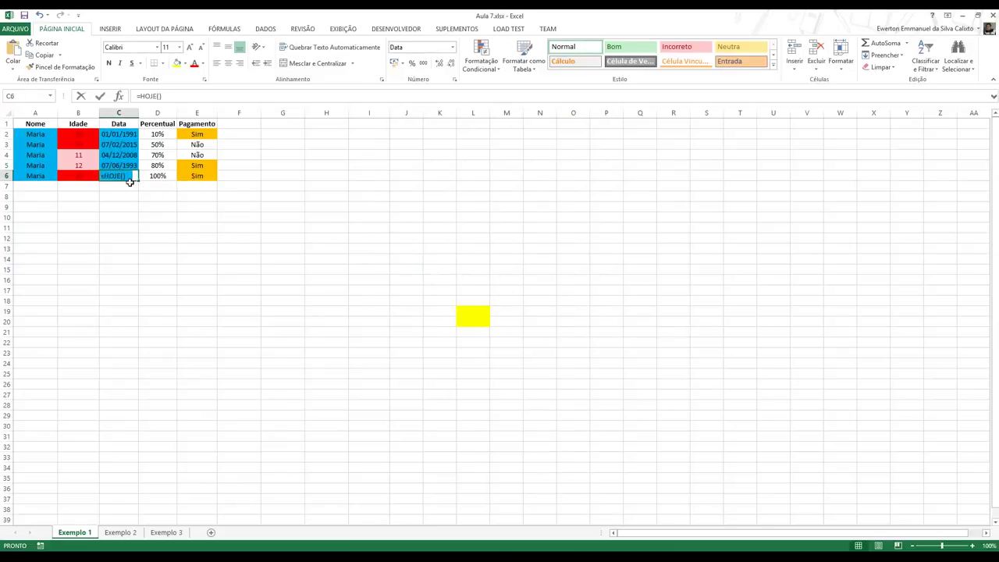
text(=HOJE())
key(Return)
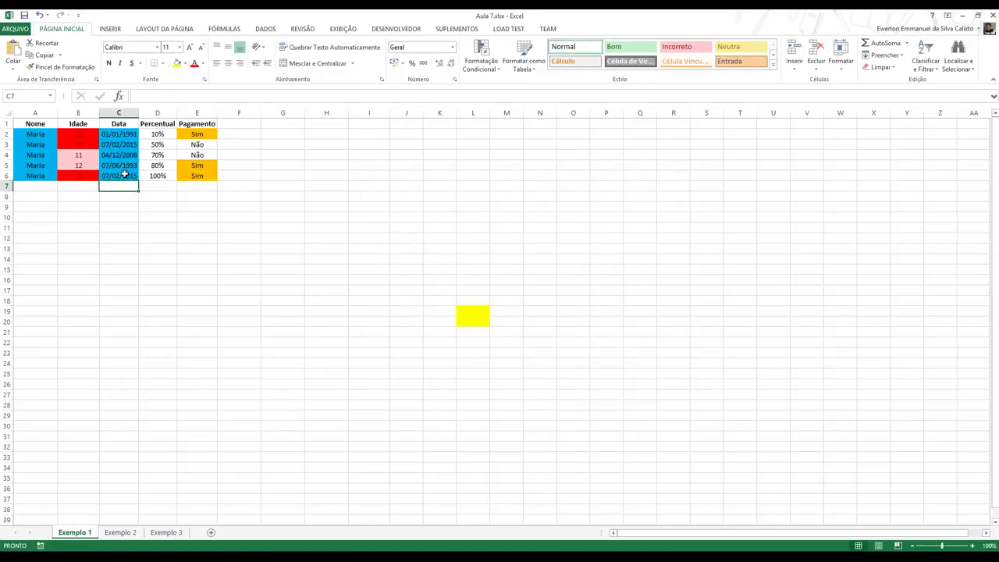
click(125, 174)
- Clear the conditional formatting rules from the selected dates C2:C6
click(197, 216)
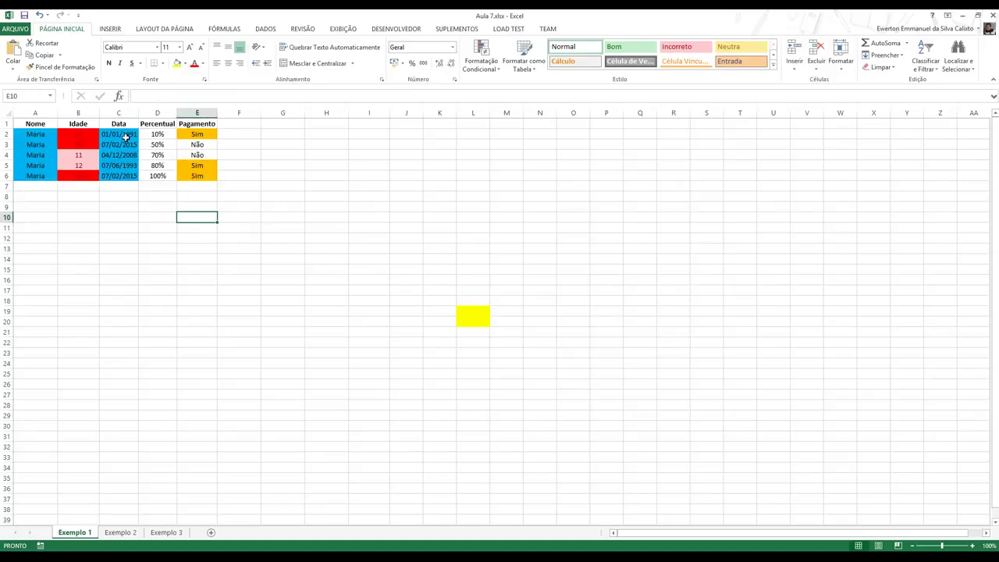
drag(123, 134, 124, 173)
click(481, 58)
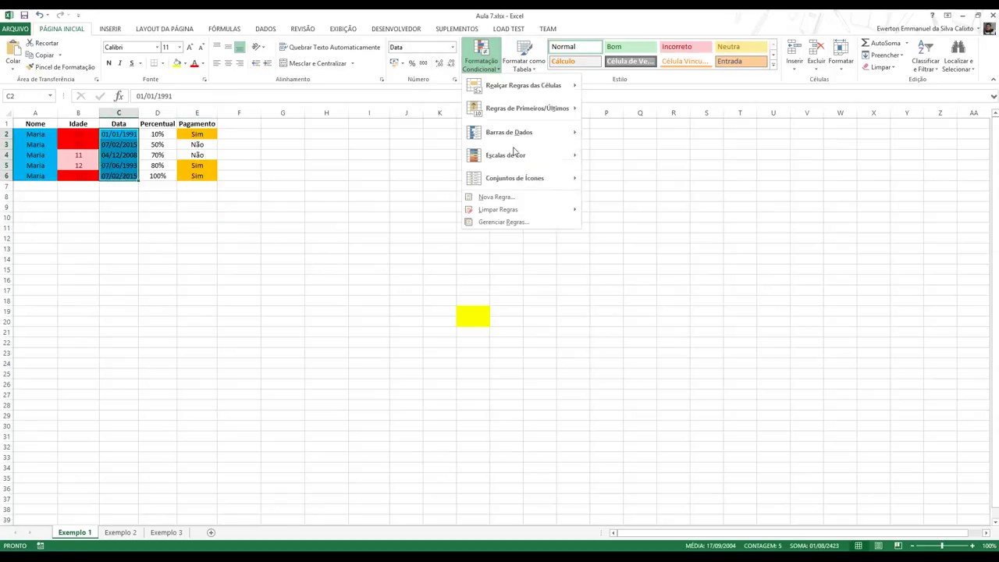
mouse_move(514, 179)
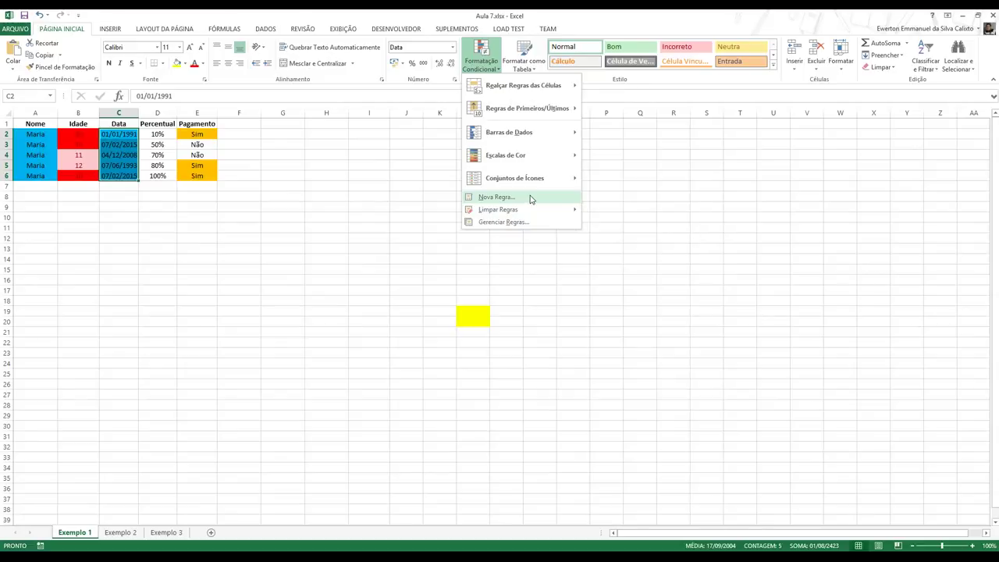
click(437, 200)
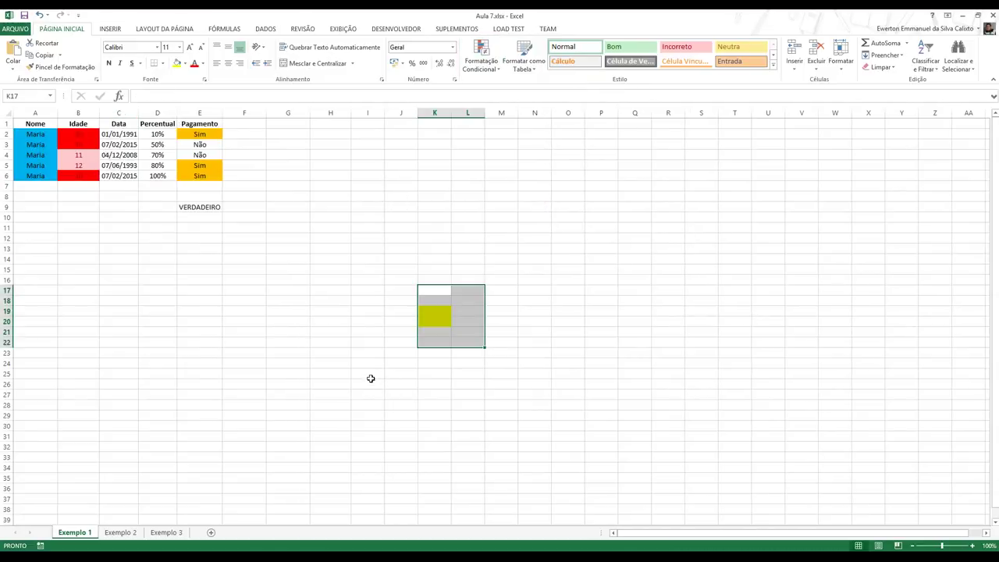
click(370, 374)
click(487, 68)
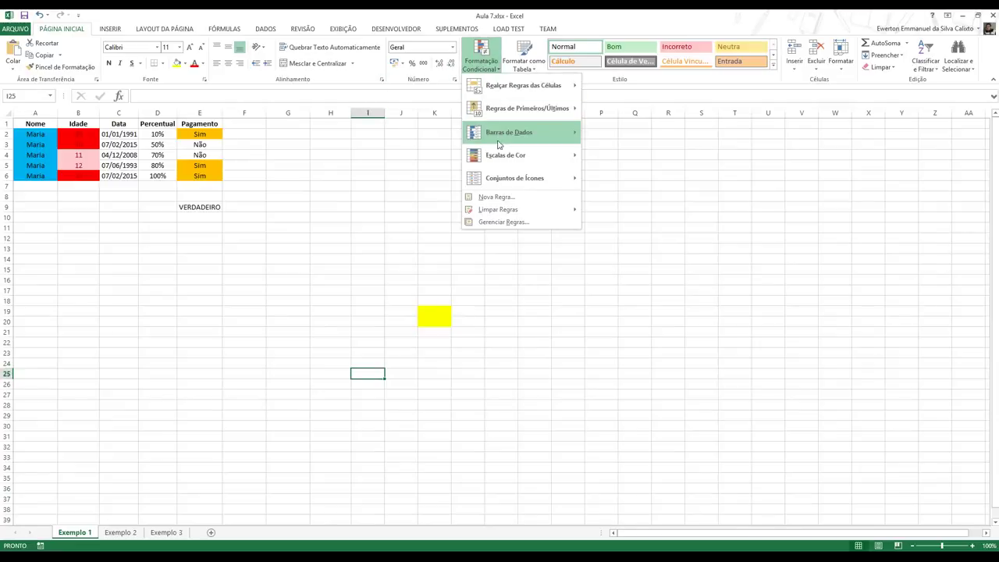
click(506, 202)
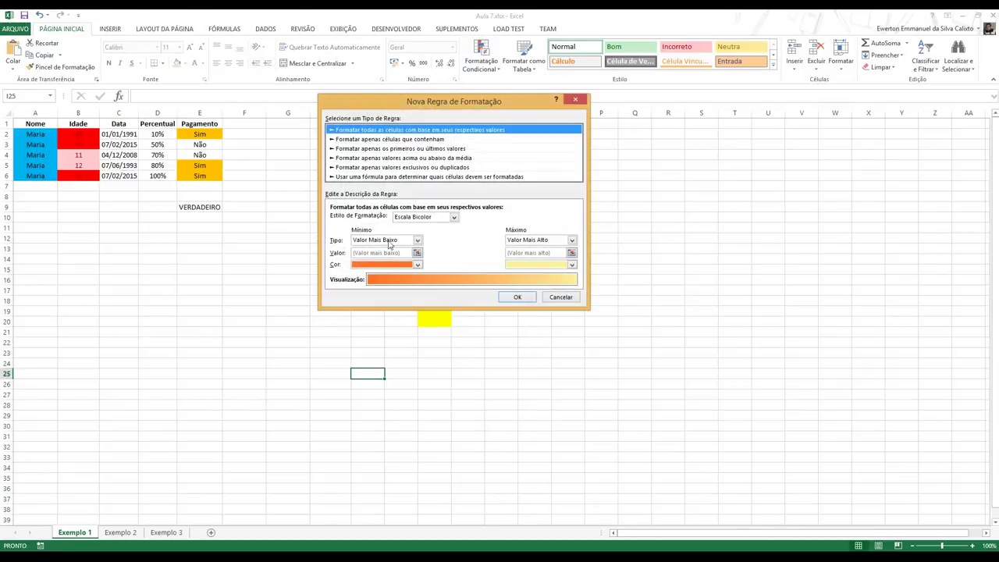
click(371, 177)
click(423, 221)
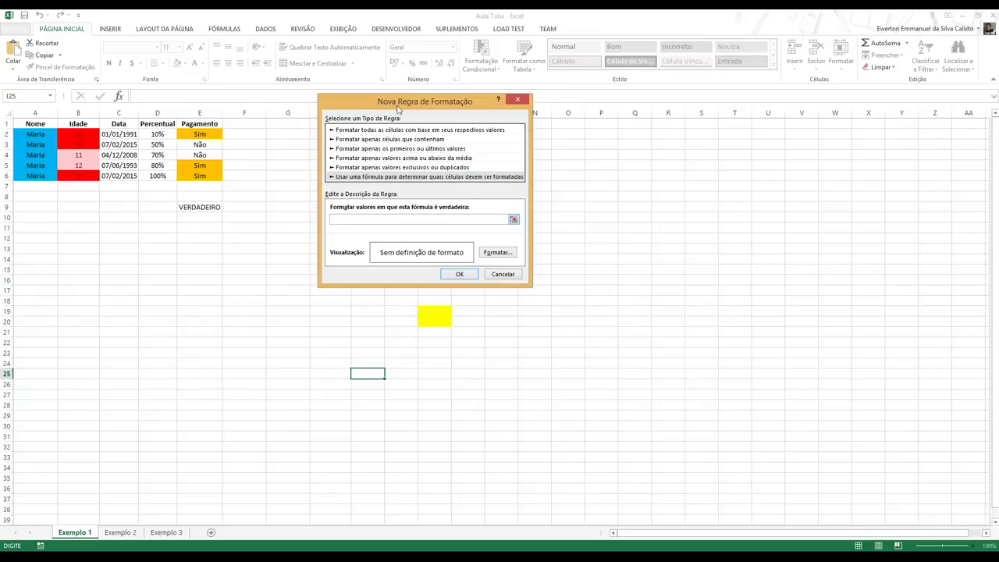
drag(397, 104, 478, 118)
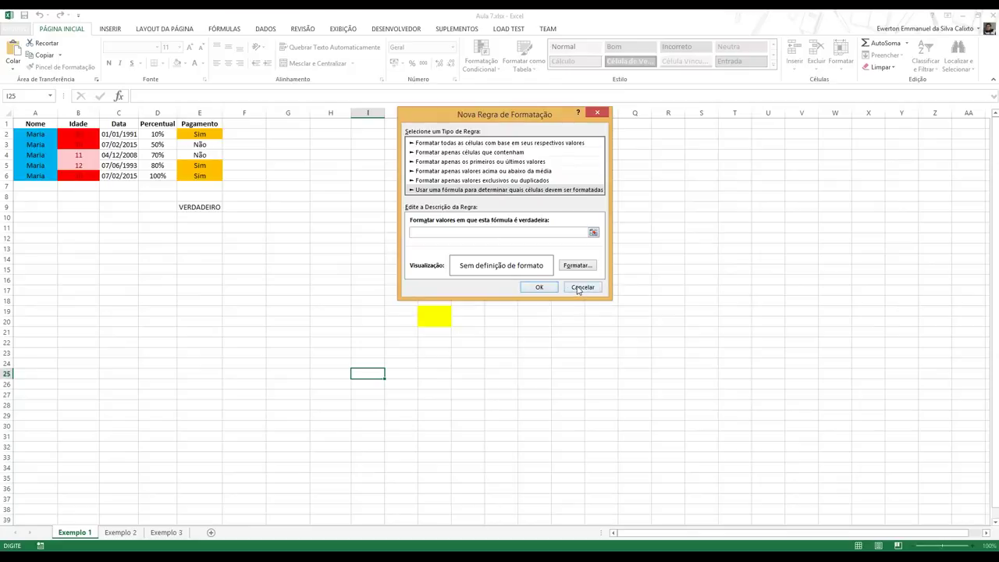
key(Escape)
click(231, 127)
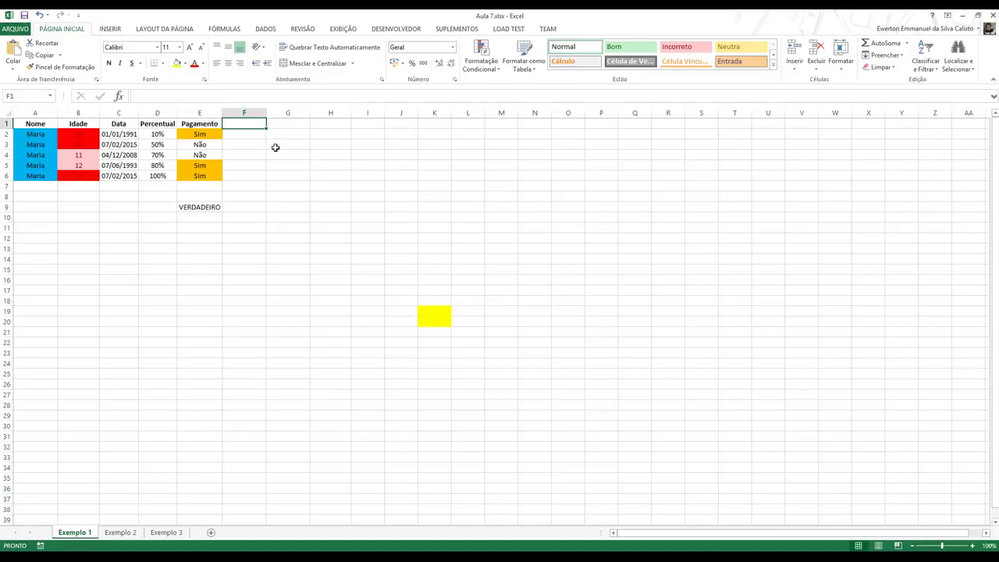
- Head column F with 'Quando?' and select F2:F6
text(Quando?)
key(ctrl+Return)
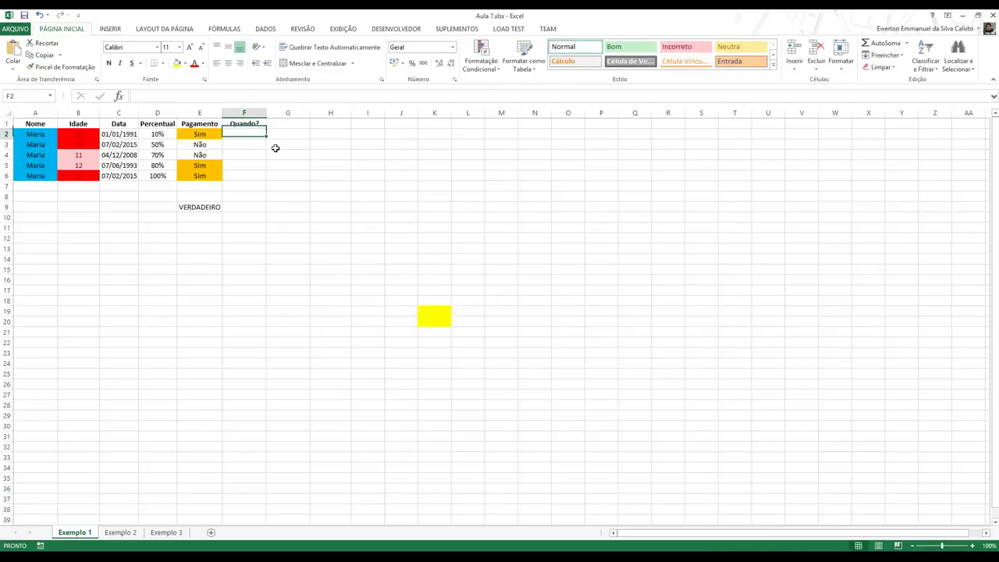
click(254, 155)
click(248, 138)
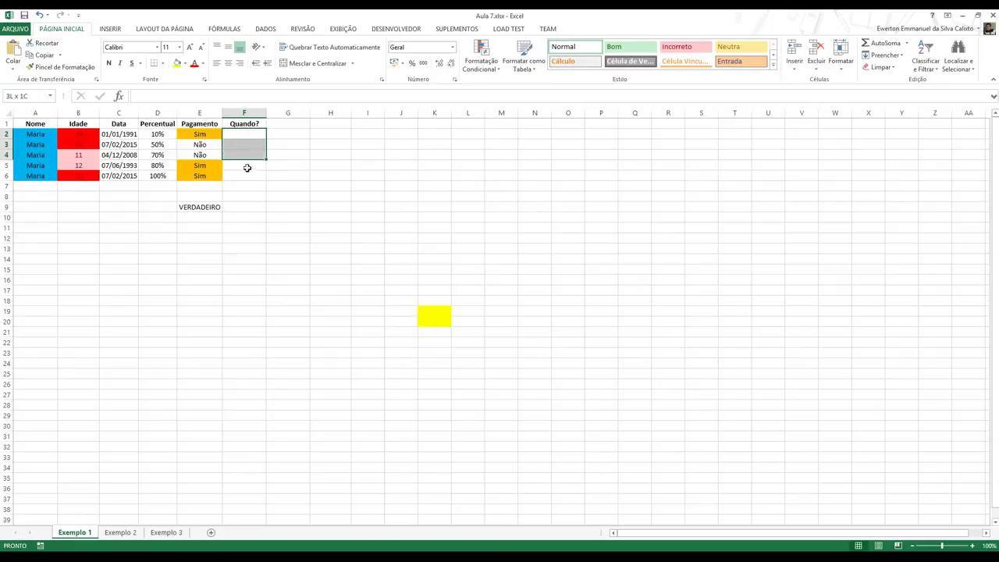
drag(252, 132, 247, 183)
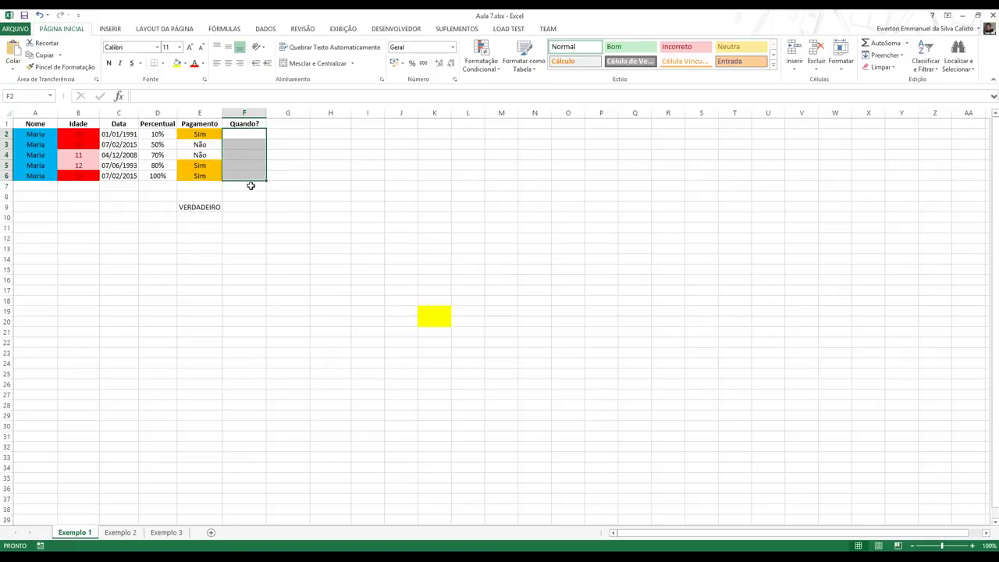
- Build a formula rule testing the column C dates against HOJE(), with a green fill
click(481, 56)
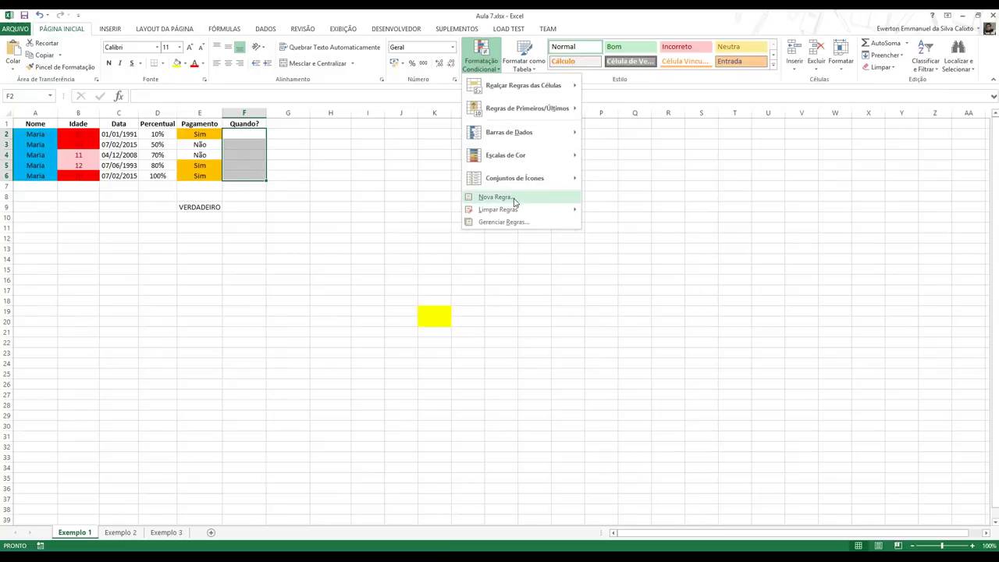
click(515, 200)
click(449, 178)
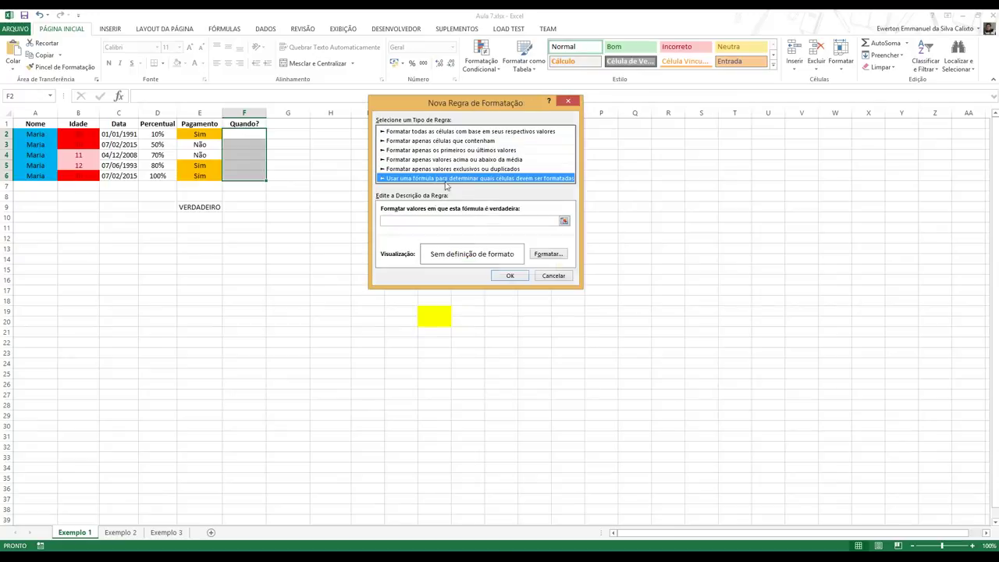
click(476, 221)
text(=C2=HOJE())
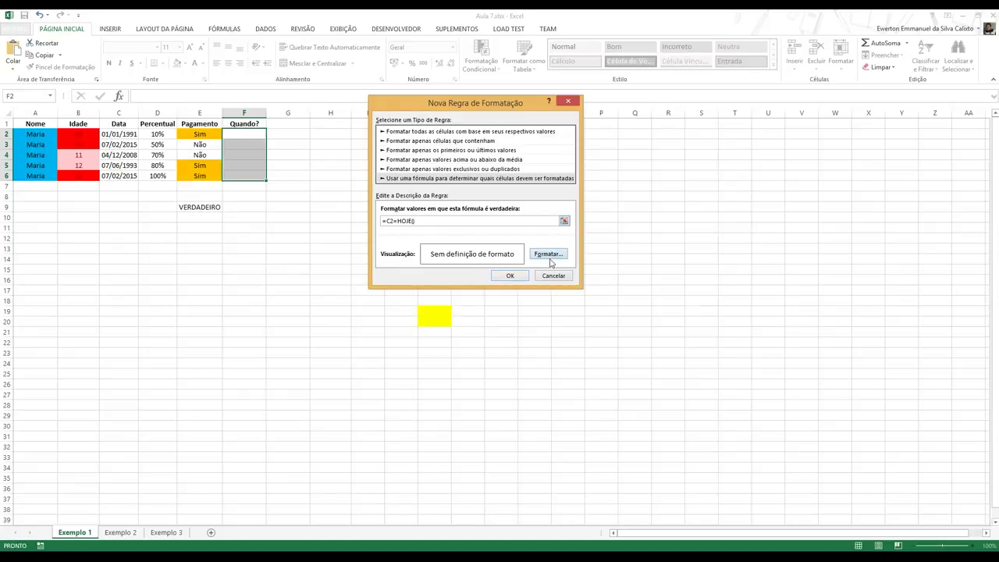
click(550, 254)
click(405, 180)
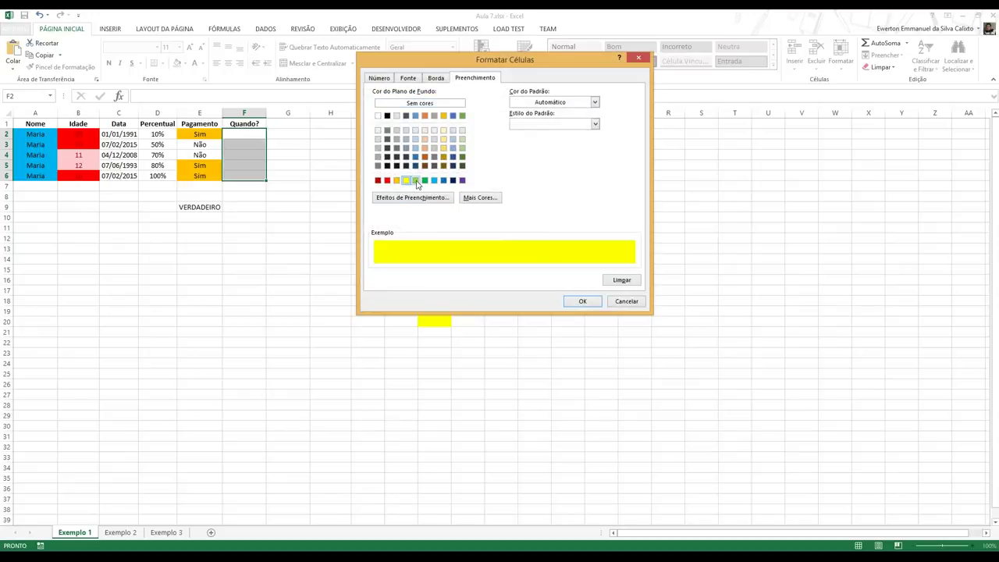
click(416, 180)
click(583, 301)
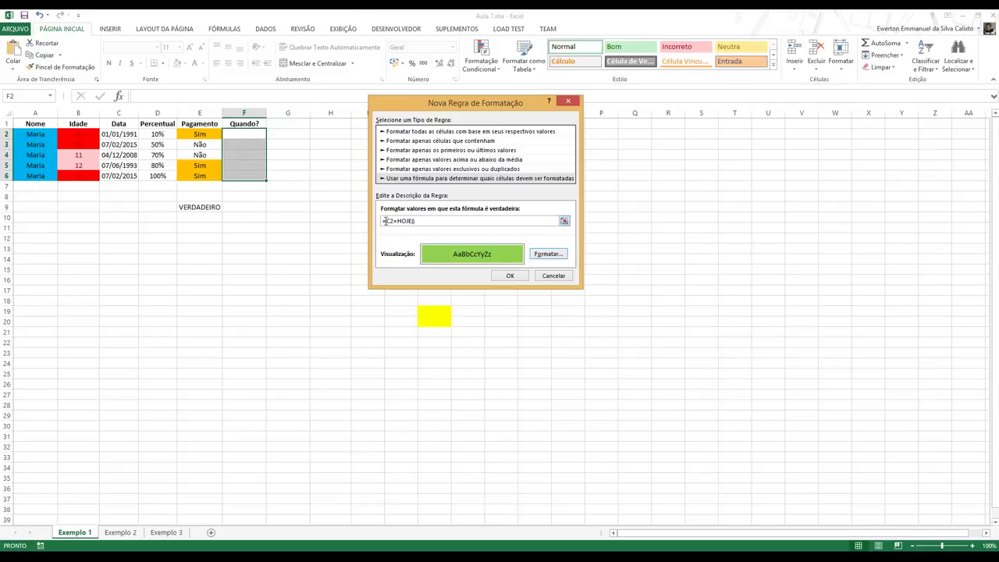
click(384, 221)
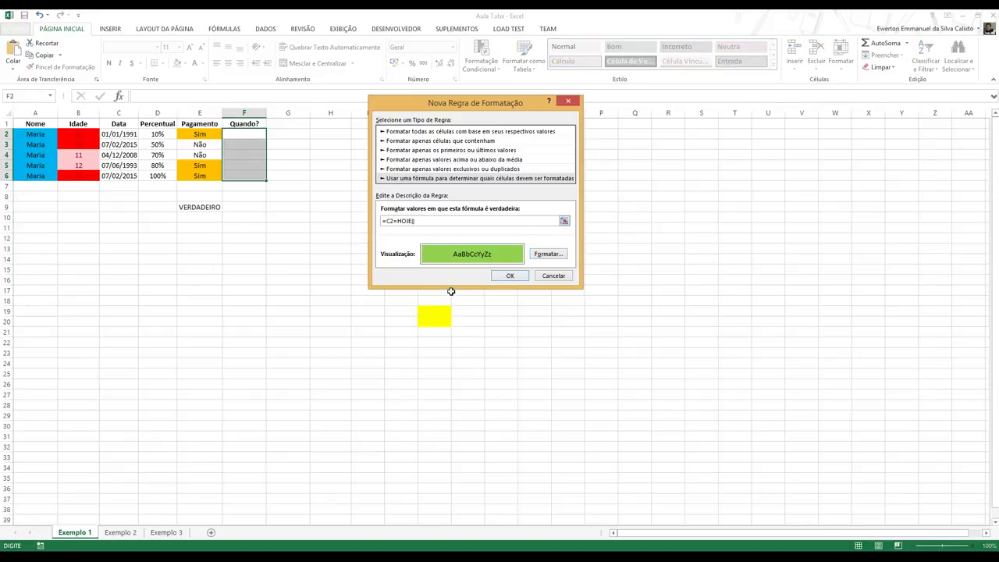
- Apply the green-fill rule and reselect F2:F6 to review the result
click(511, 278)
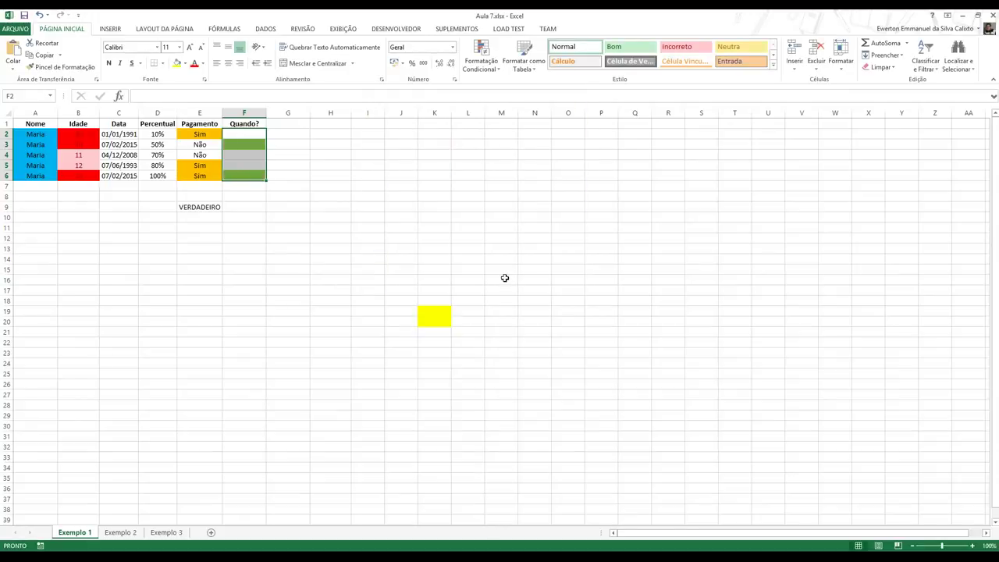
click(234, 133)
drag(234, 133, 268, 180)
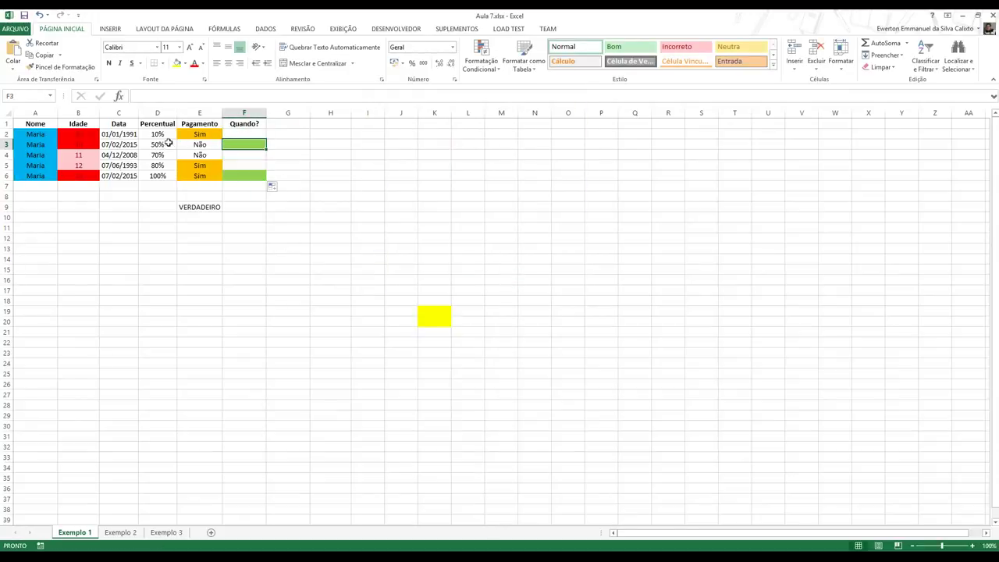
click(116, 145)
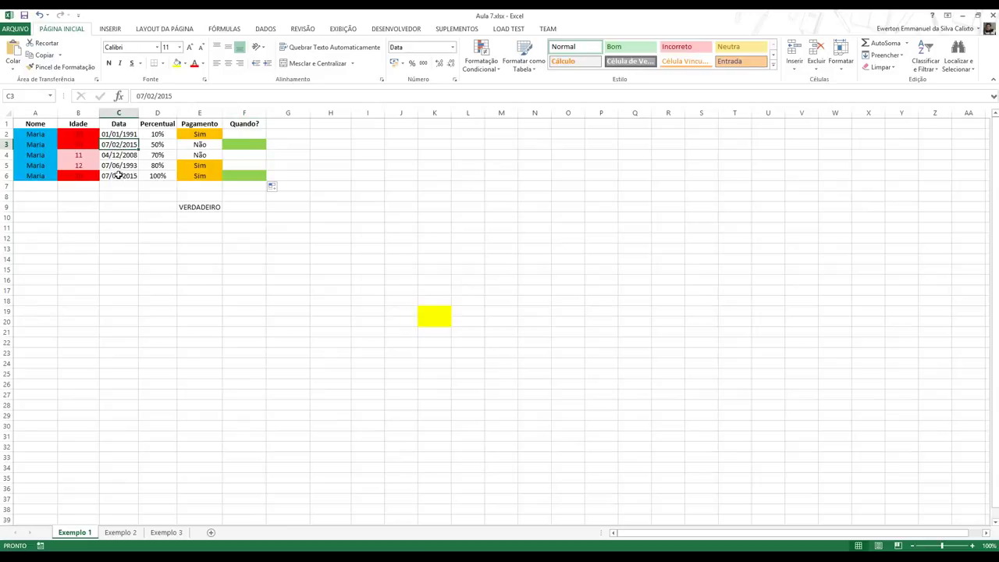
click(242, 145)
click(256, 134)
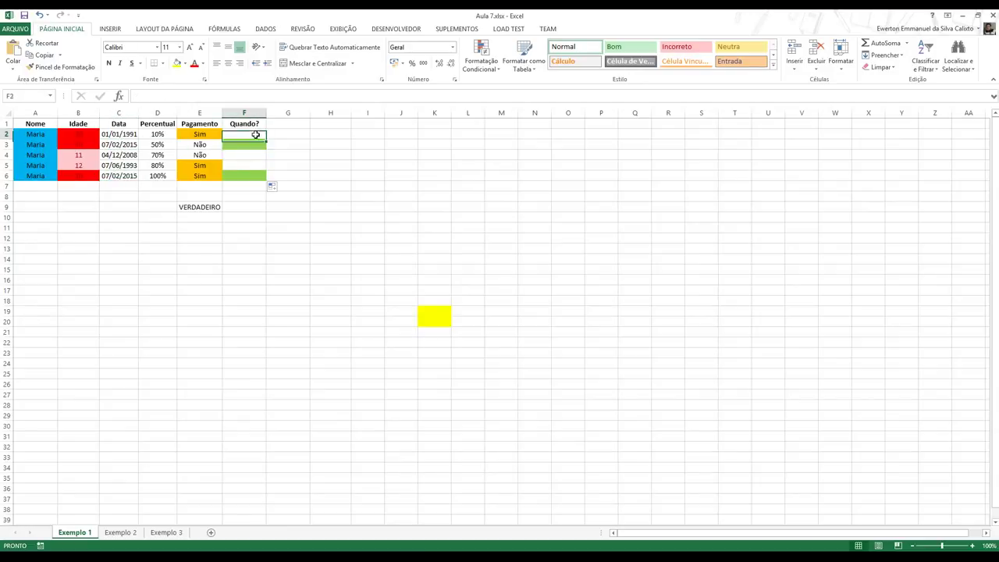
drag(256, 133, 247, 171)
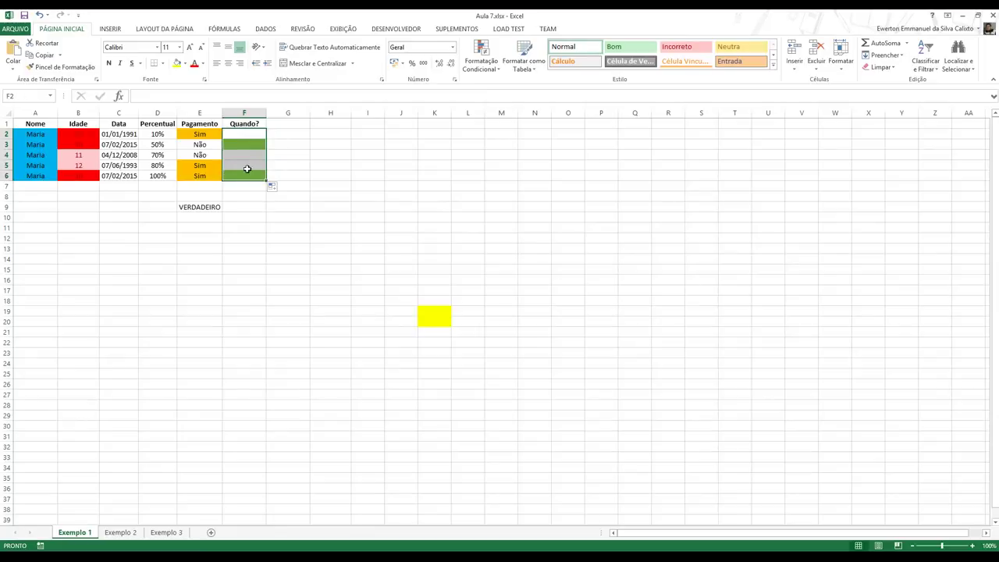
- Compare green cells F3 and F6 with their rows, then open Conditional Formatting
click(238, 146)
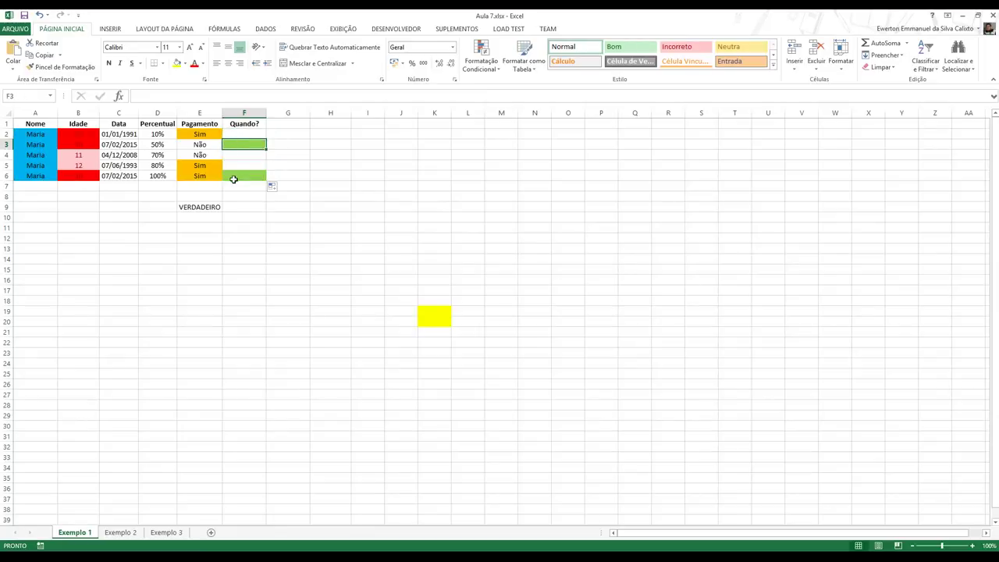
click(232, 176)
click(28, 145)
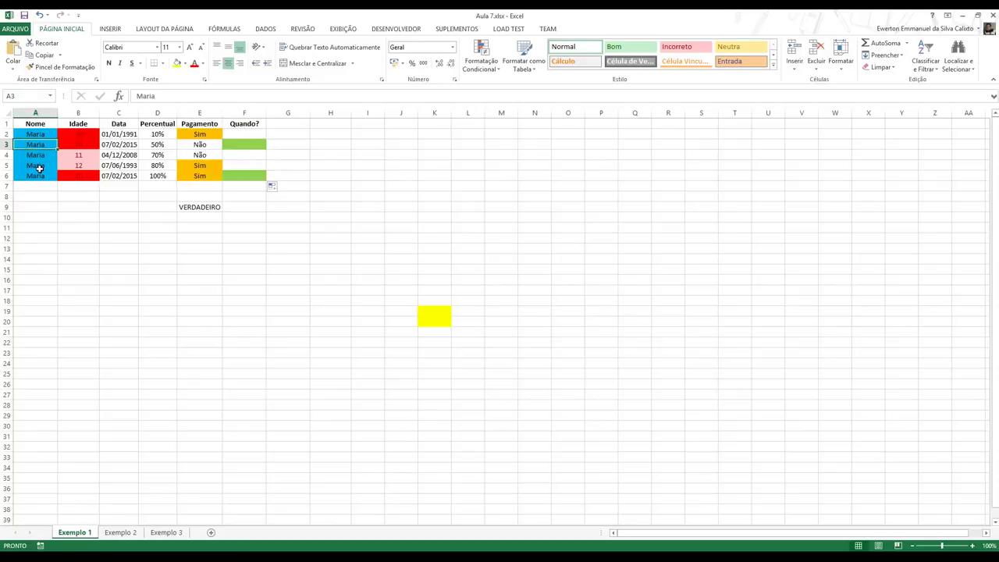
drag(36, 166, 225, 167)
drag(36, 175, 230, 175)
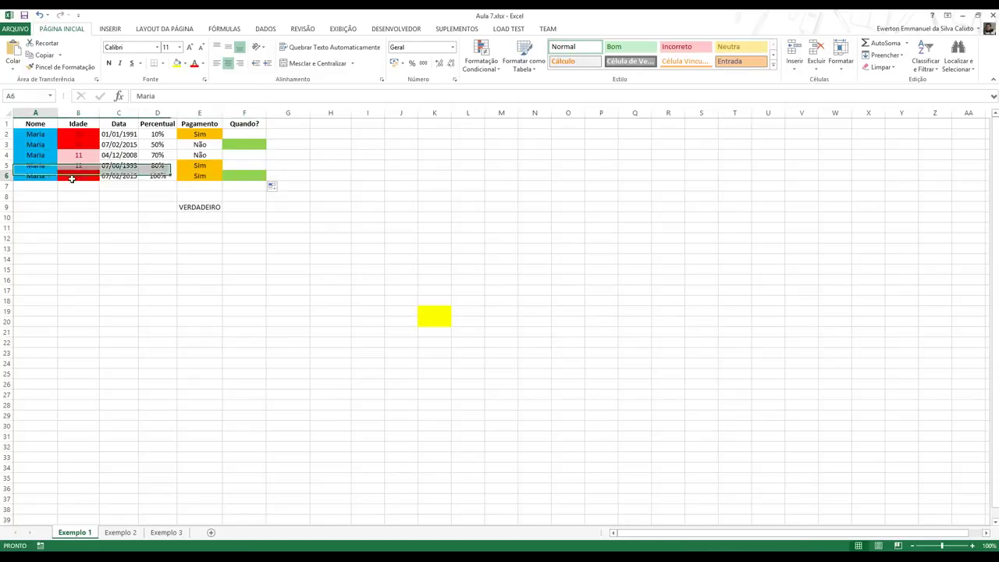
click(250, 143)
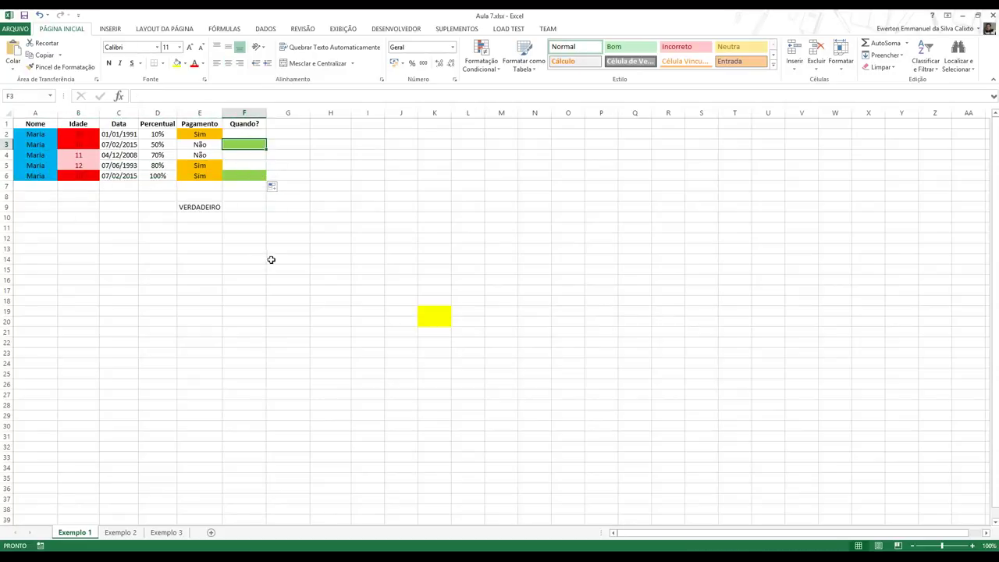
click(478, 67)
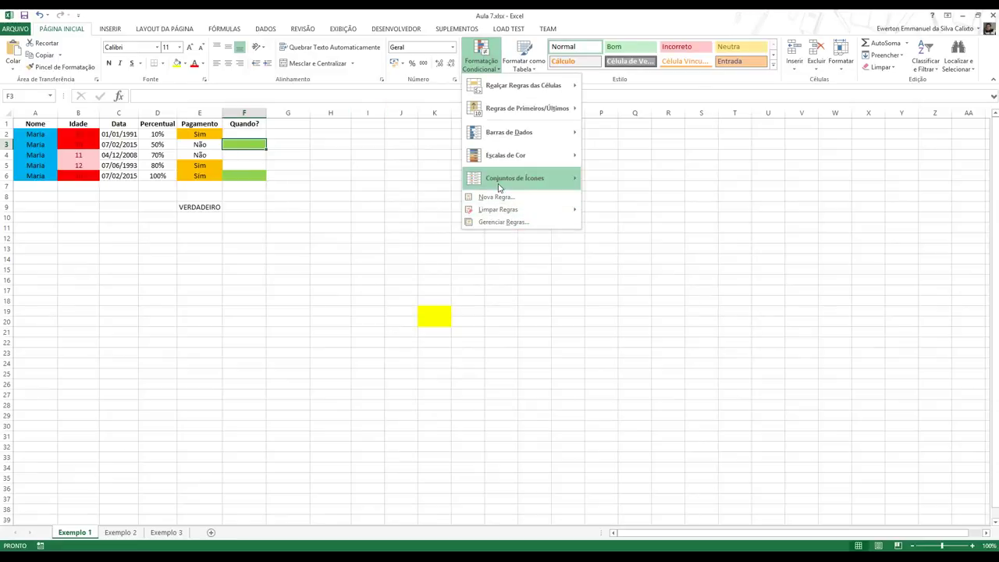
mouse_move(507, 179)
click(496, 197)
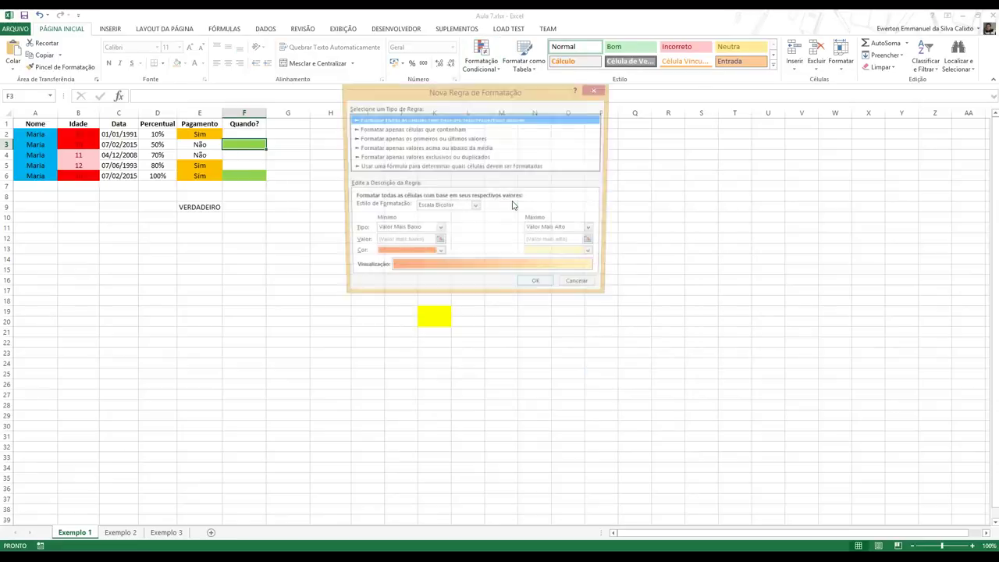
click(451, 157)
click(442, 168)
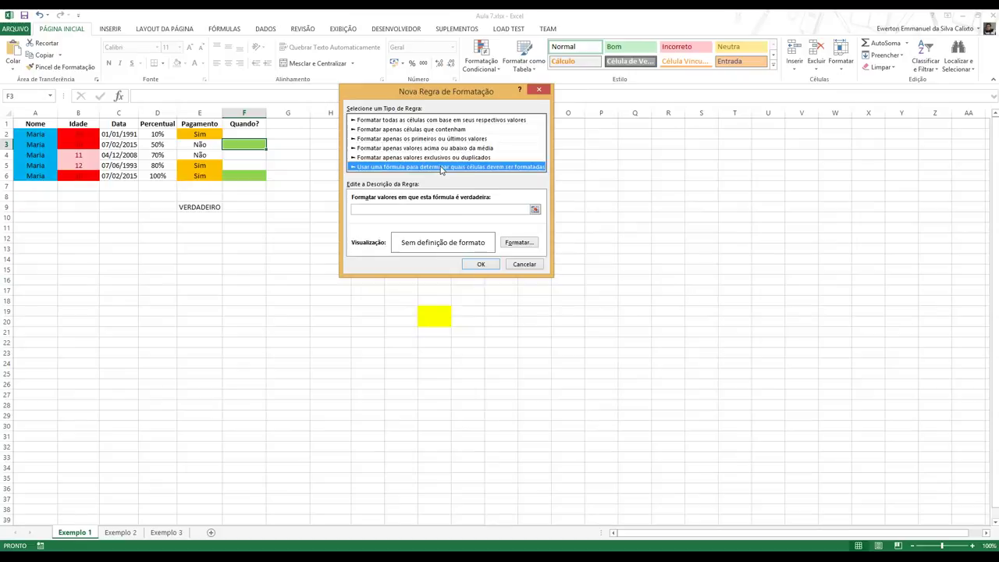
click(434, 149)
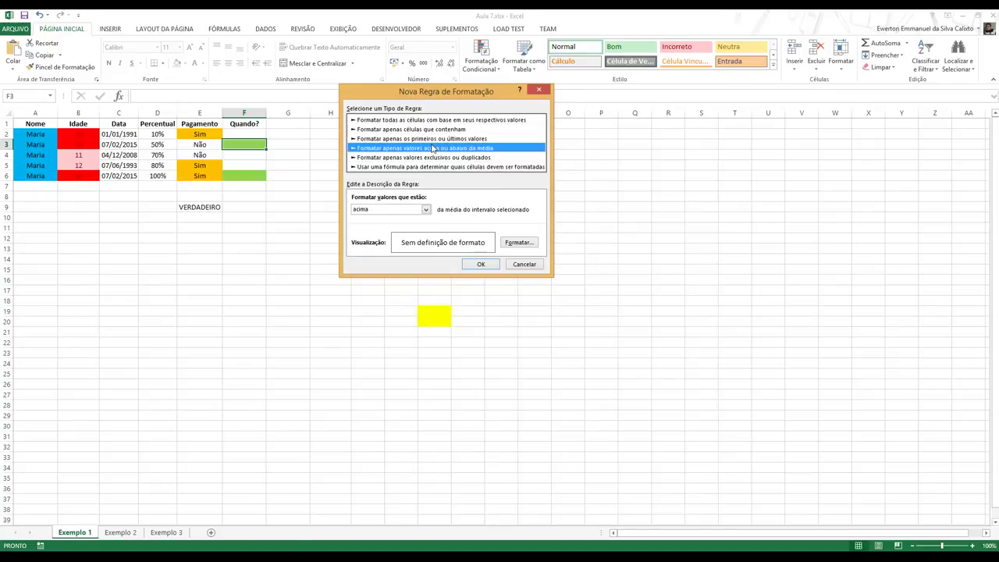
click(432, 139)
click(430, 121)
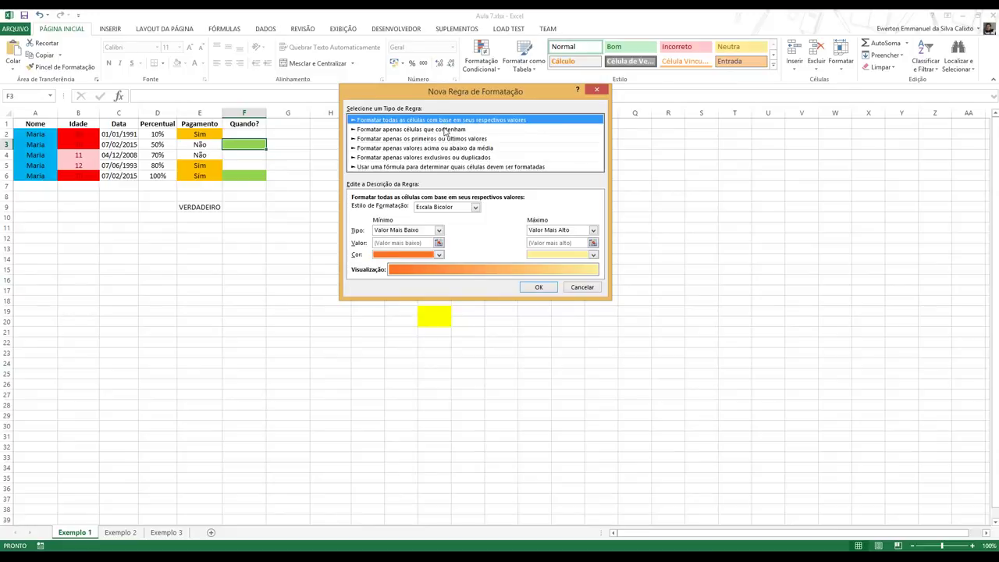
click(446, 131)
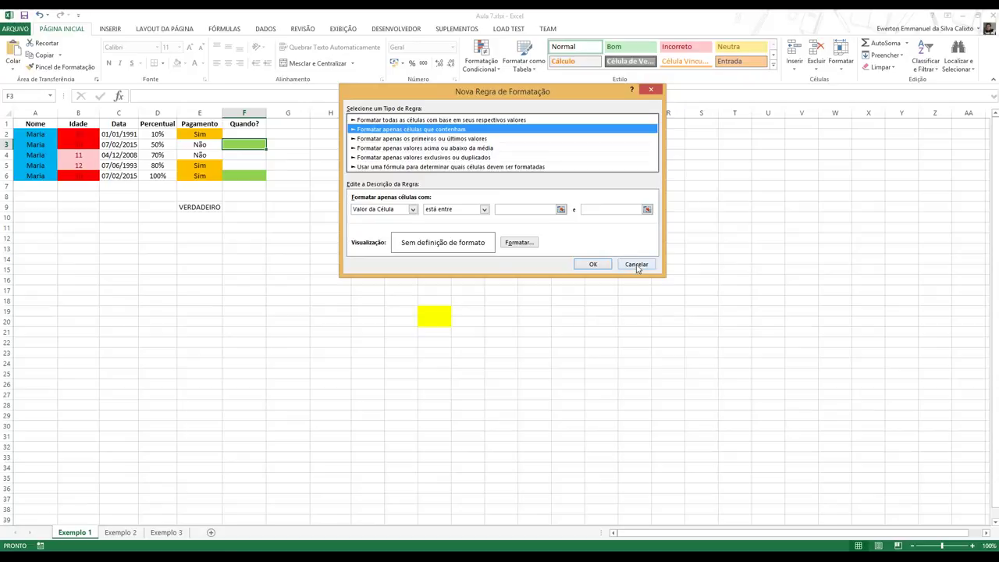
click(637, 264)
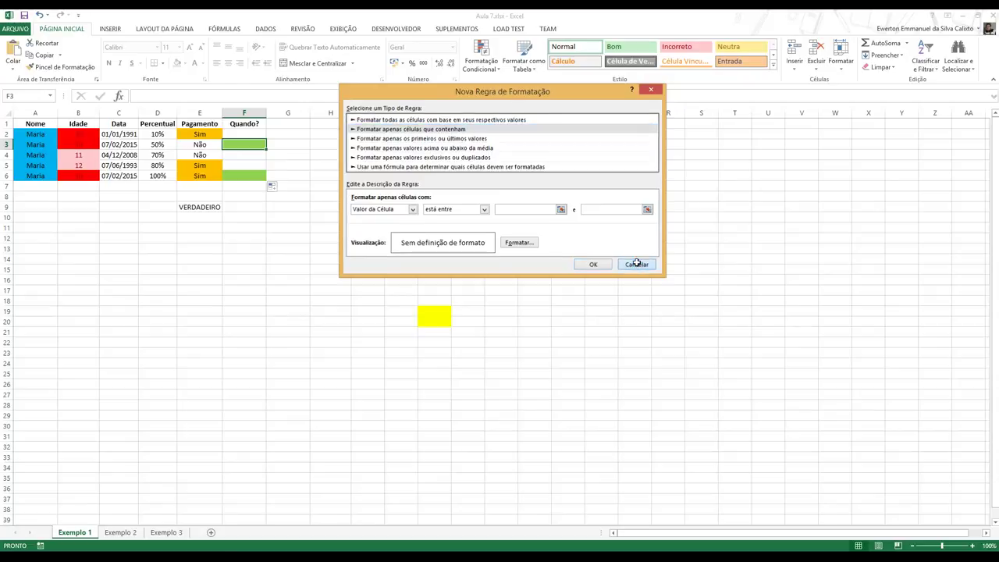
click(348, 164)
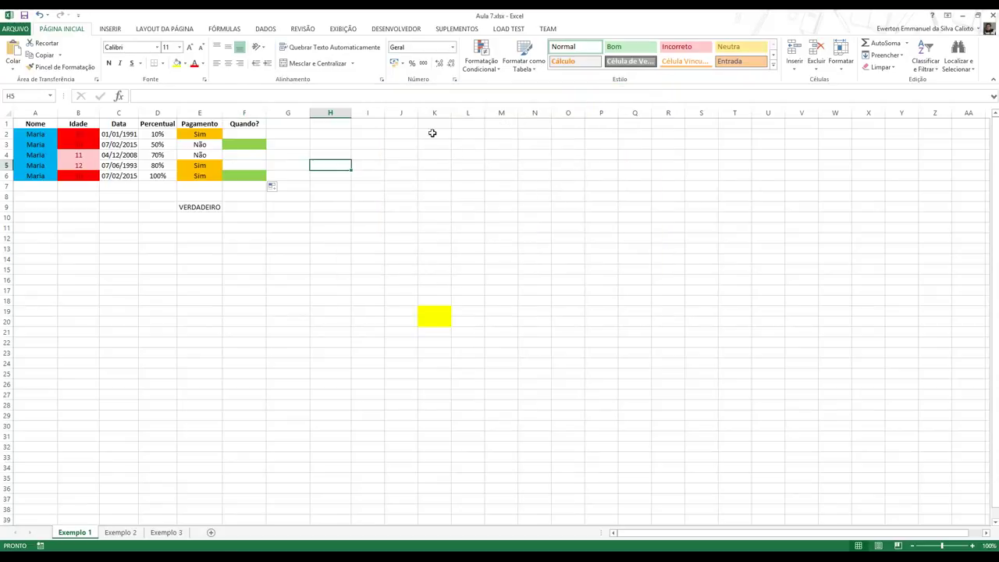
- Clear Rules from Selected Cells on A1:N25, removing the red, blue, orange, green and yellow fills
click(480, 58)
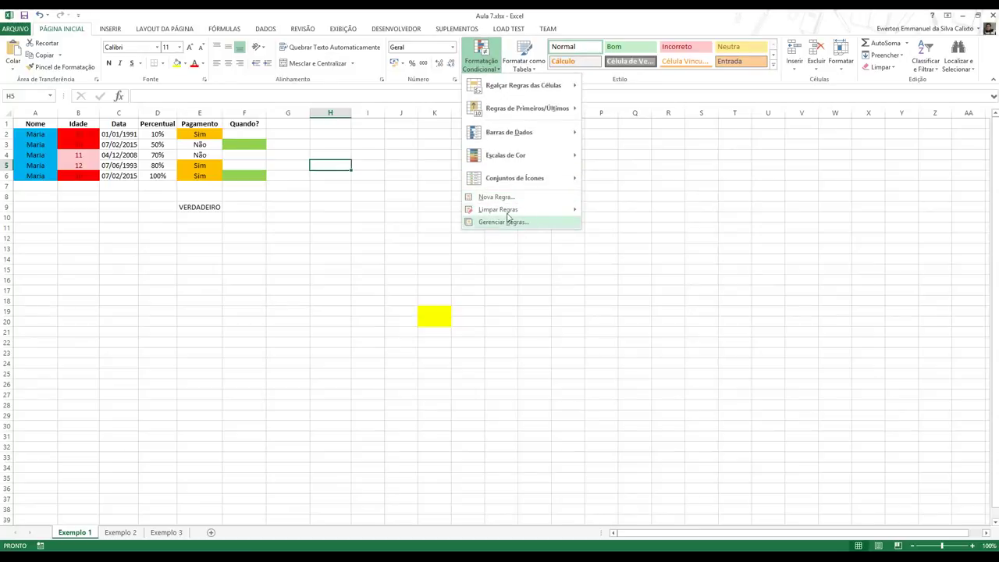
mouse_move(497, 210)
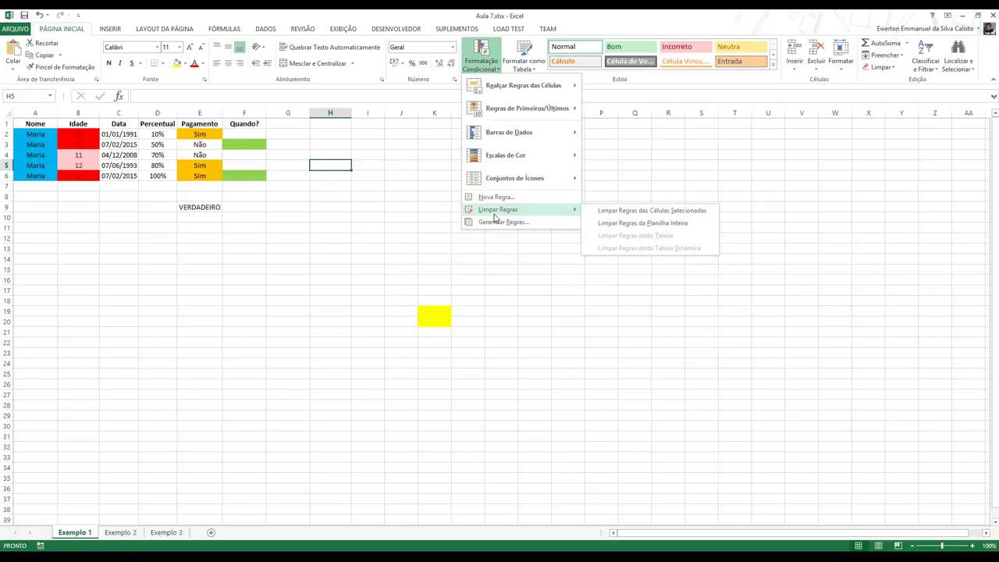
click(226, 259)
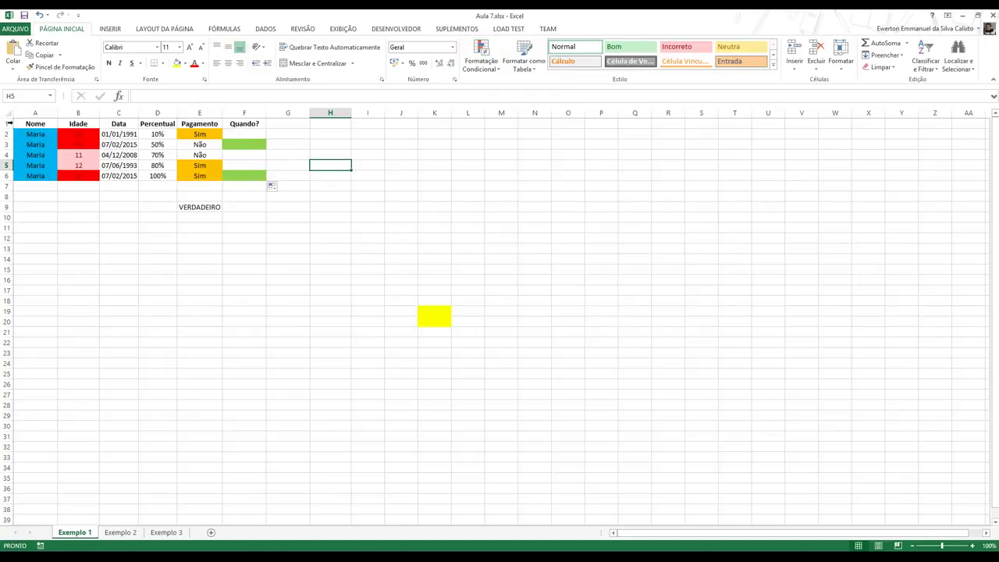
click(11, 114)
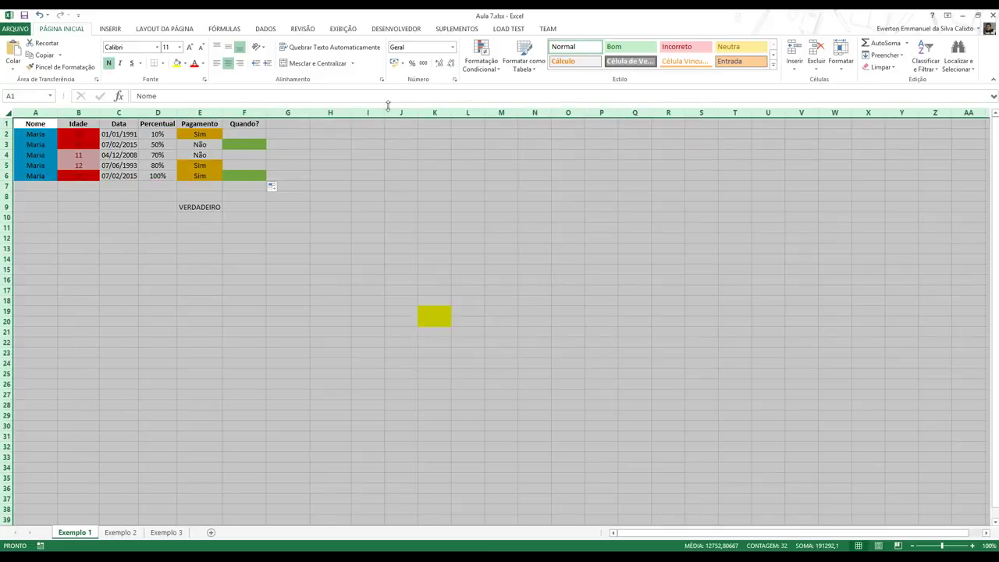
click(158, 165)
drag(35, 123, 78, 144)
drag(450, 327, 523, 375)
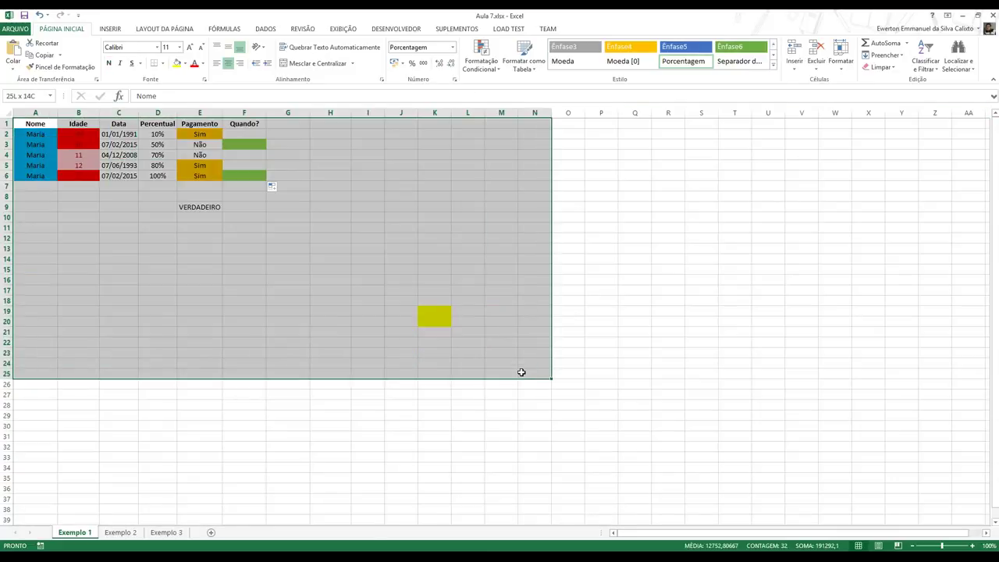
click(481, 61)
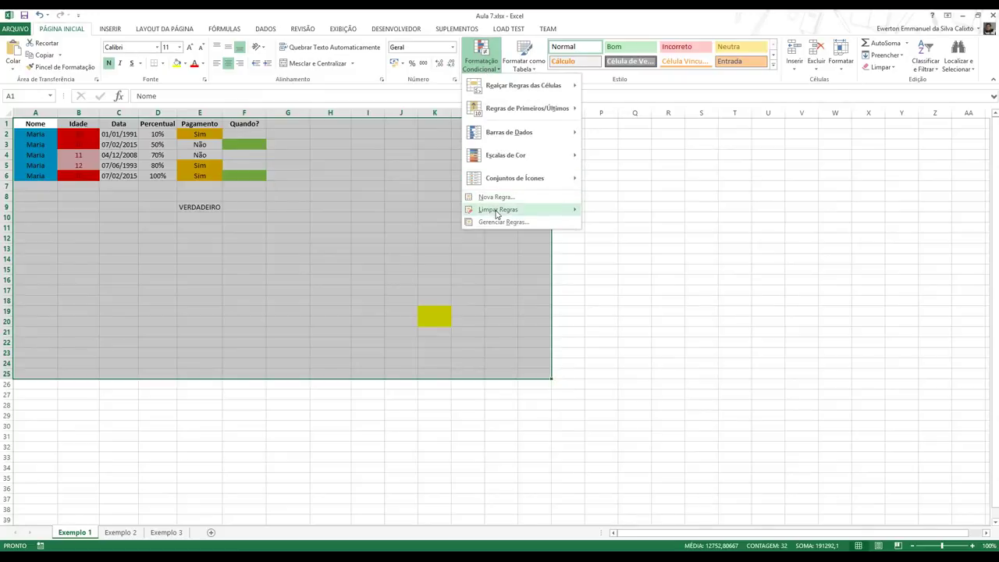
mouse_move(547, 209)
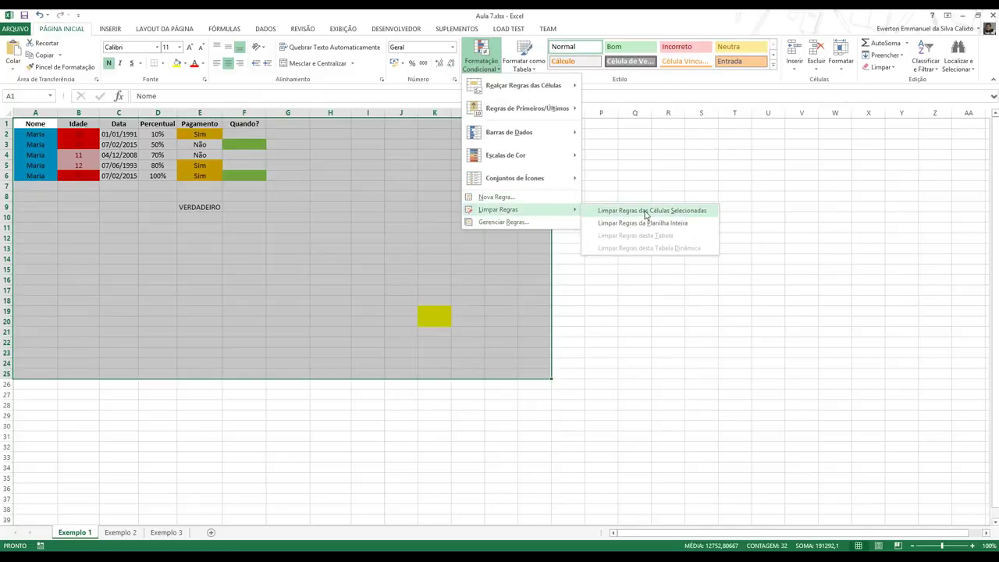
click(645, 211)
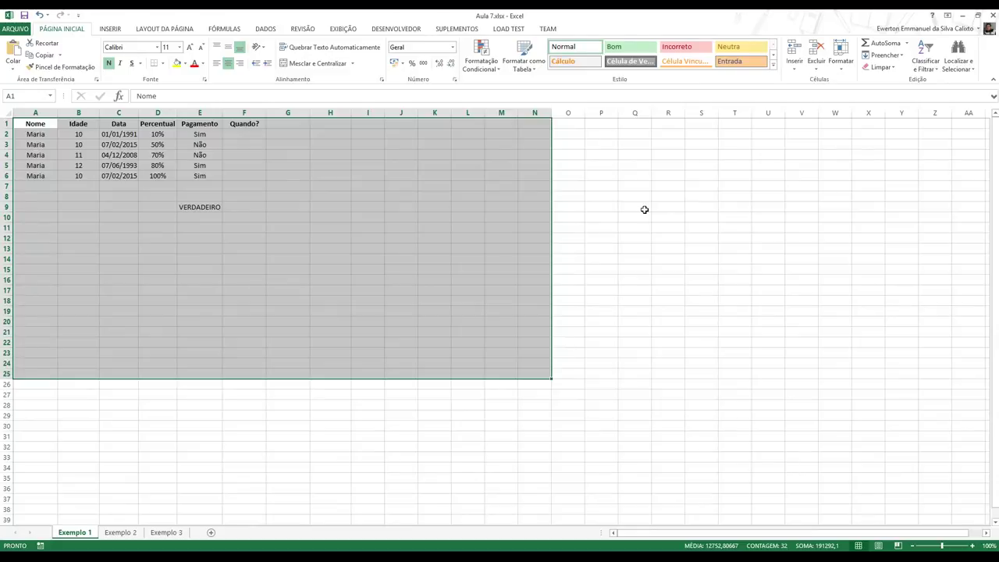
click(645, 209)
- Select A1:G15 and add a default 2-Color Scale rule in the Rules Manager
drag(24, 123, 305, 270)
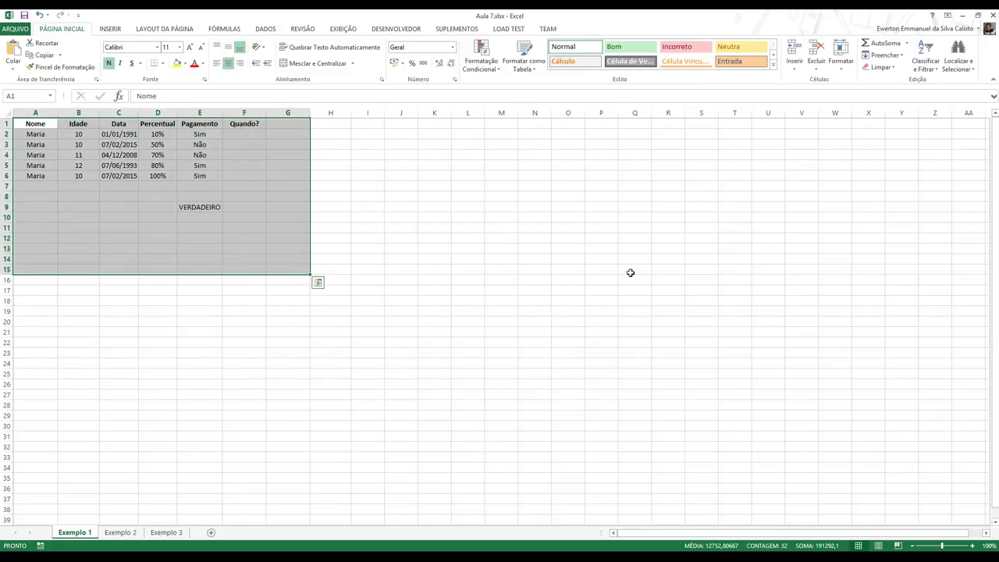
click(480, 64)
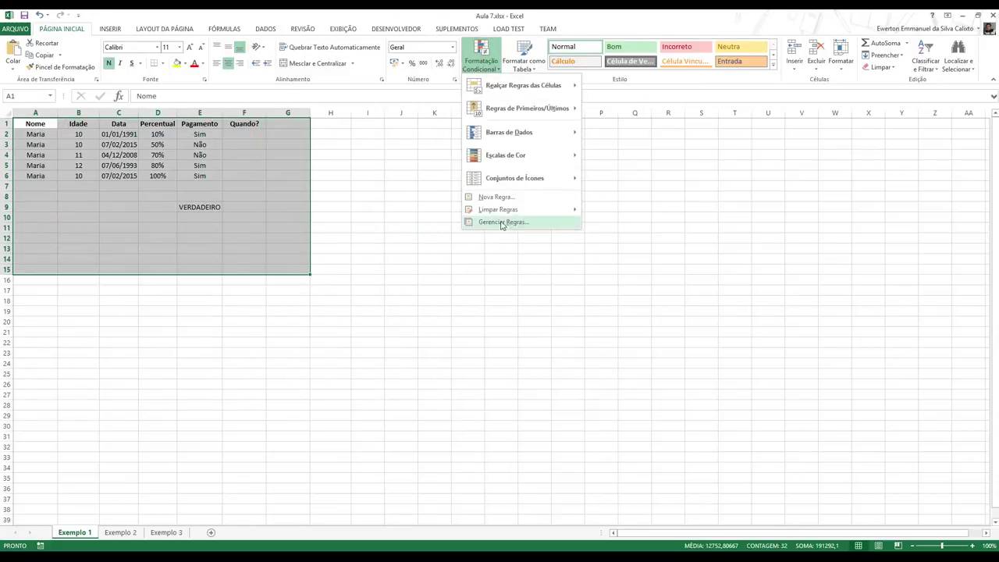
key(Escape)
click(479, 63)
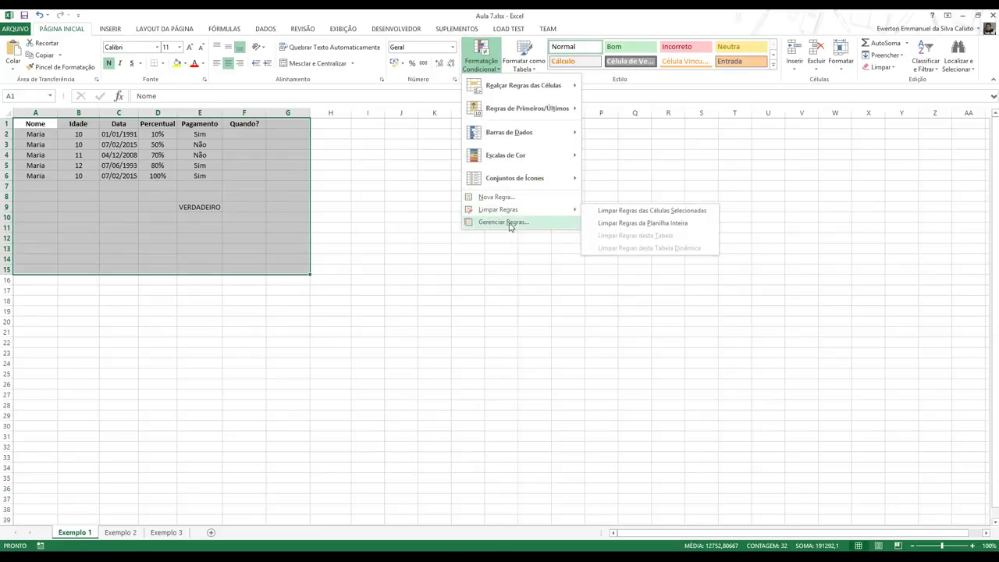
click(510, 224)
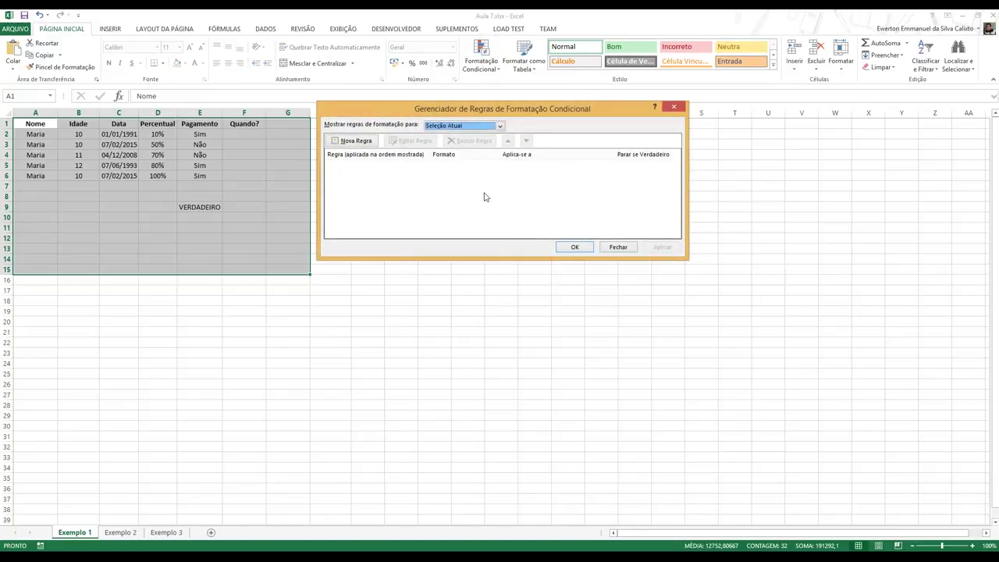
drag(397, 111, 419, 143)
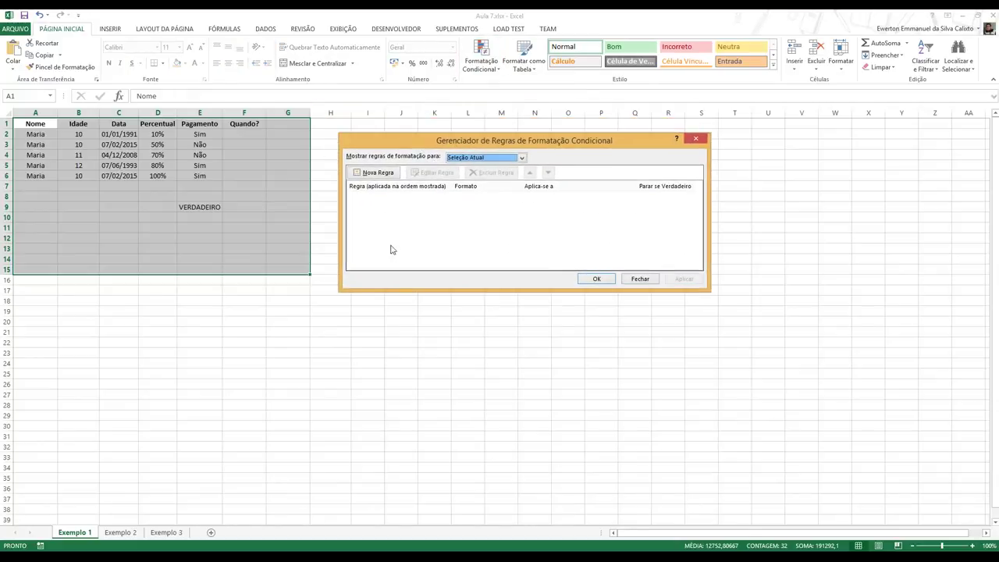
click(378, 172)
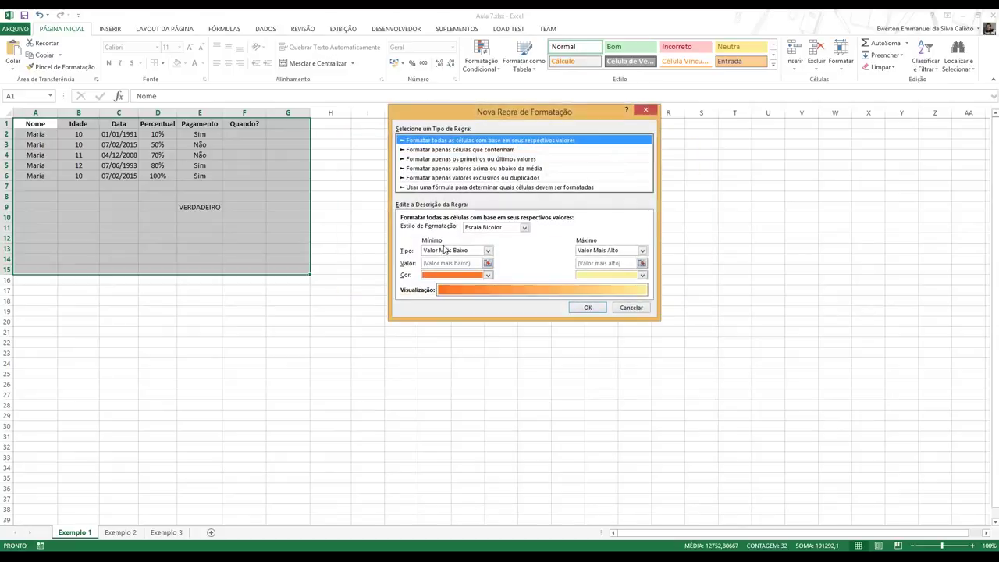
click(588, 309)
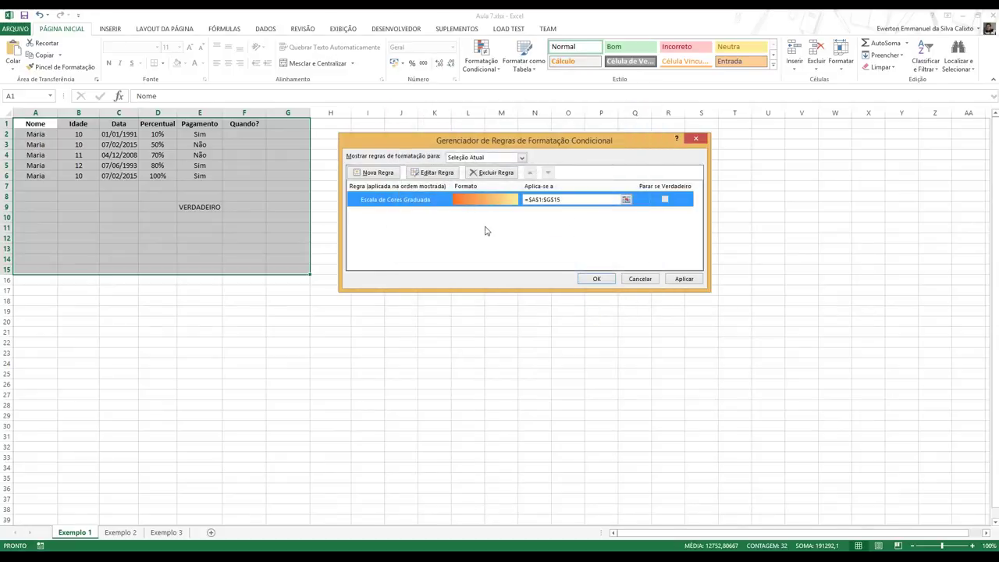
- Add a second rule for Cell Value between 2 and 30
click(390, 173)
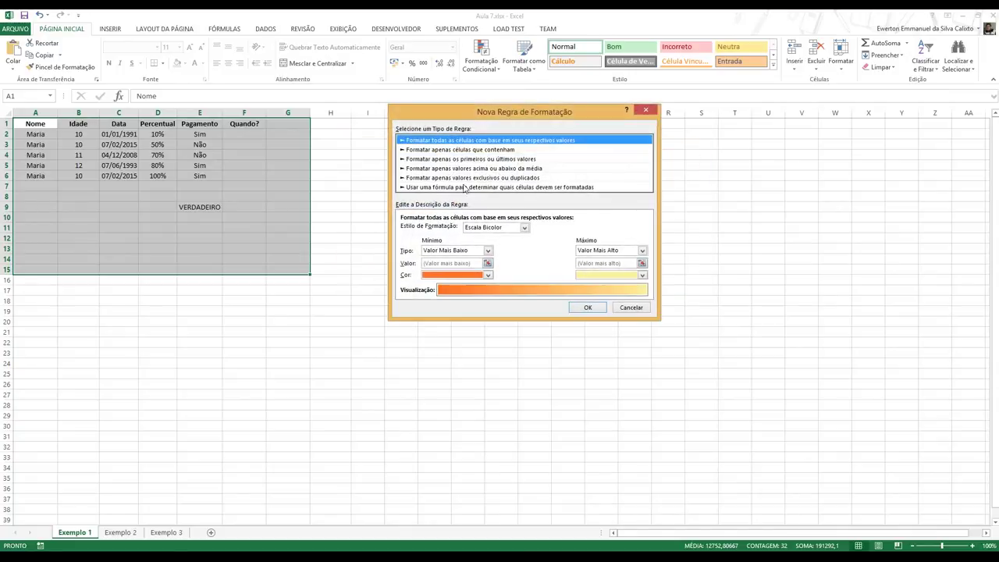
click(556, 229)
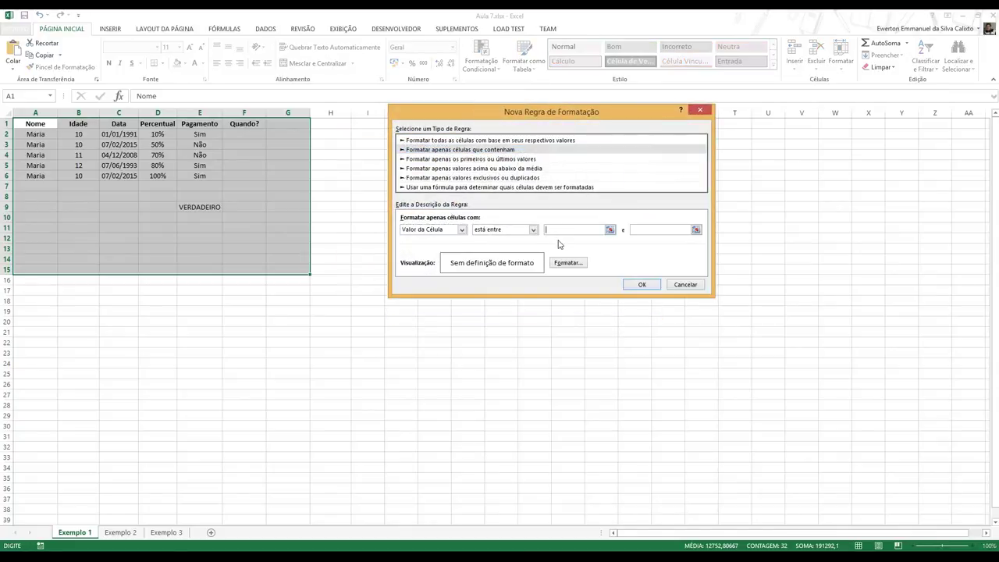
text(2)
click(652, 229)
click(641, 284)
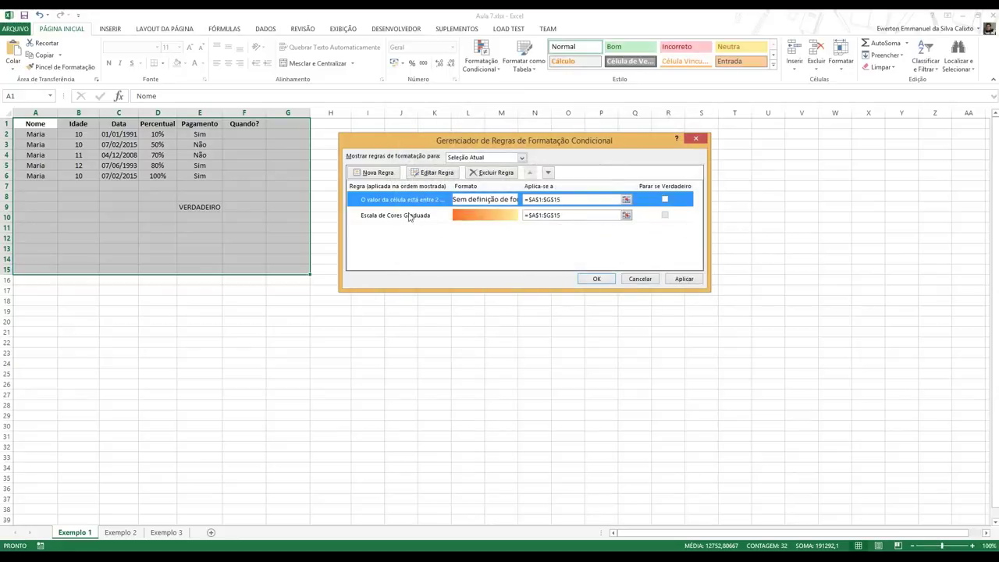
- Tick Stop If True on the between rule, keeping the current-selection scope
click(409, 217)
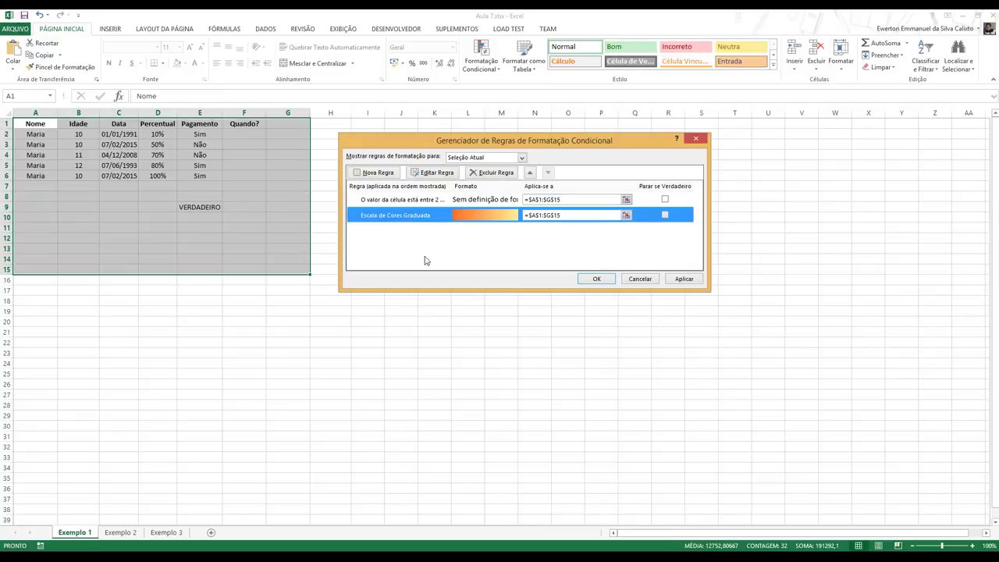
click(665, 200)
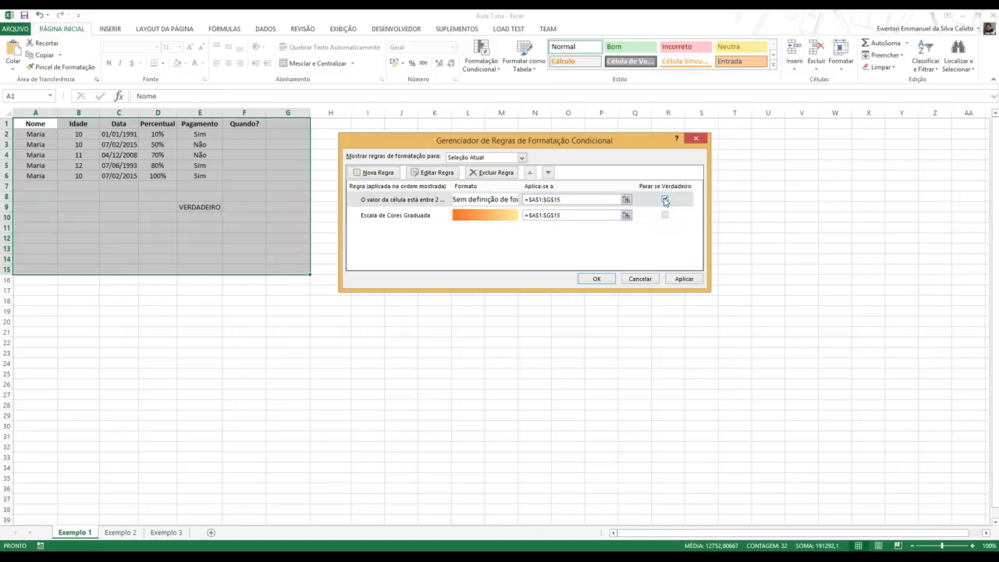
click(665, 215)
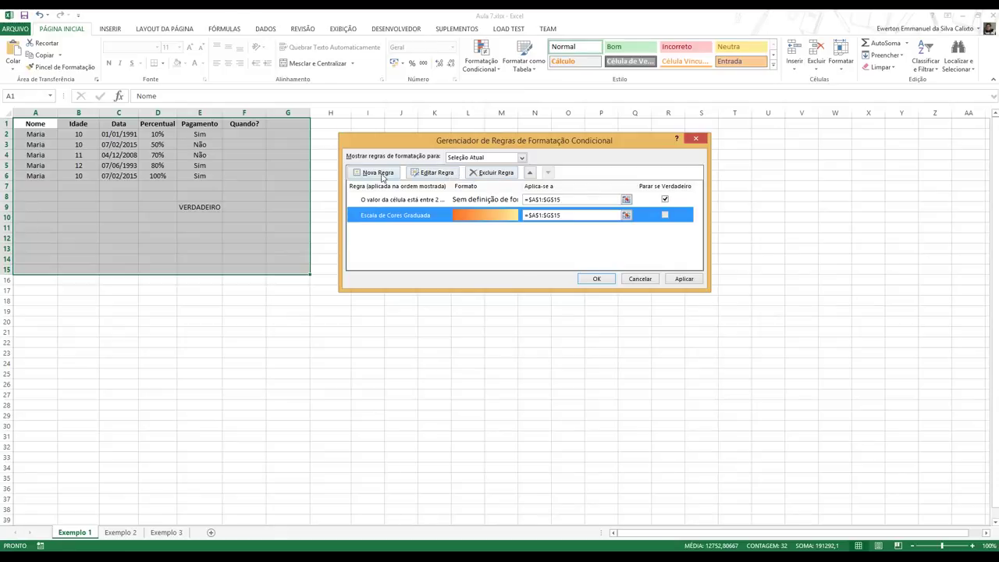
click(489, 159)
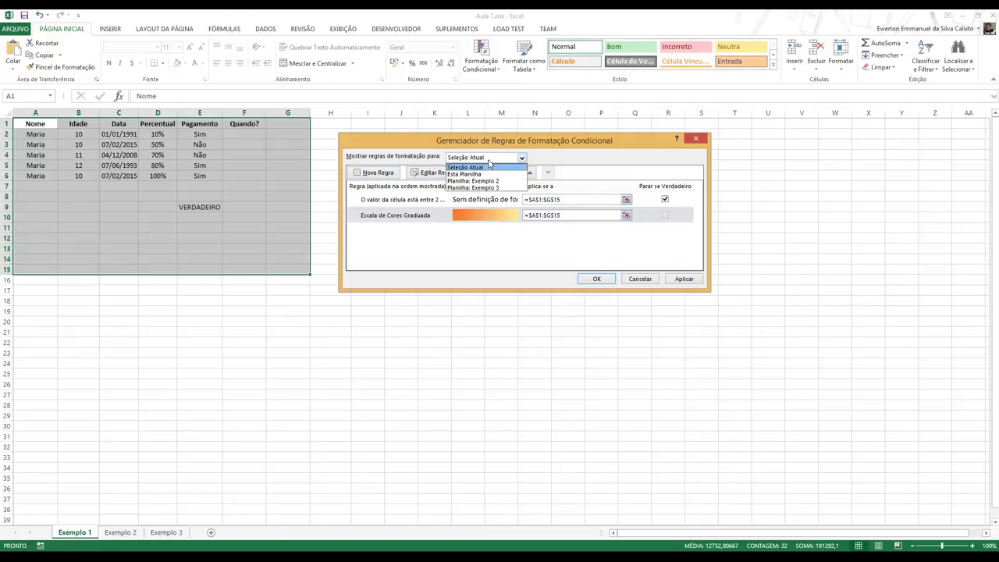
click(491, 166)
- Delete both rules, then cancel a new rule without adding it
click(492, 173)
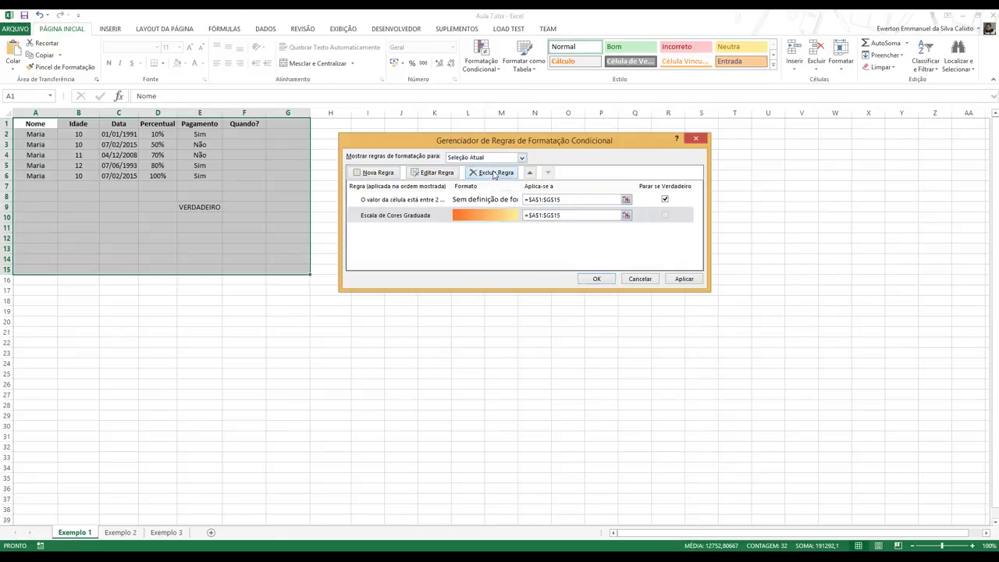
click(488, 174)
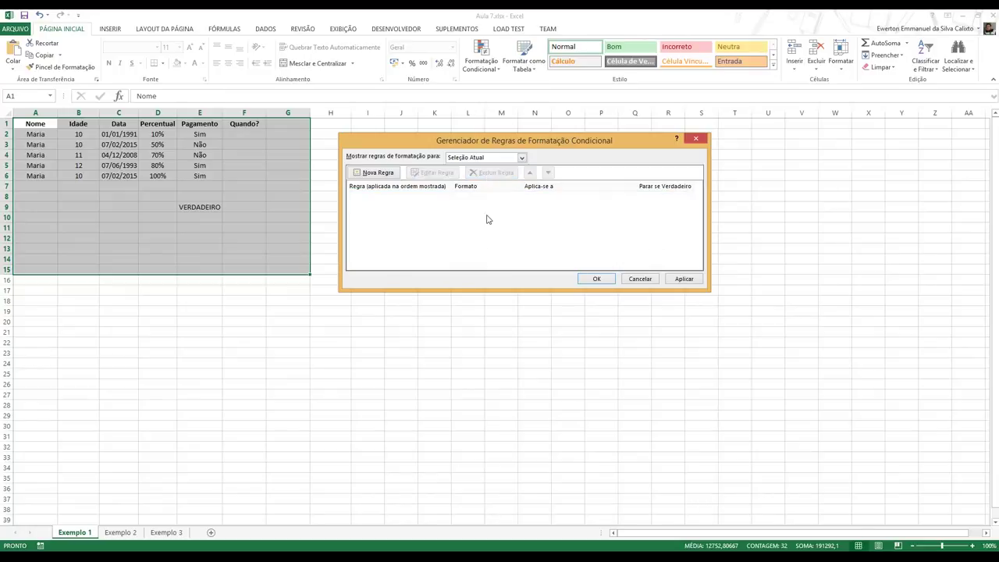
click(379, 182)
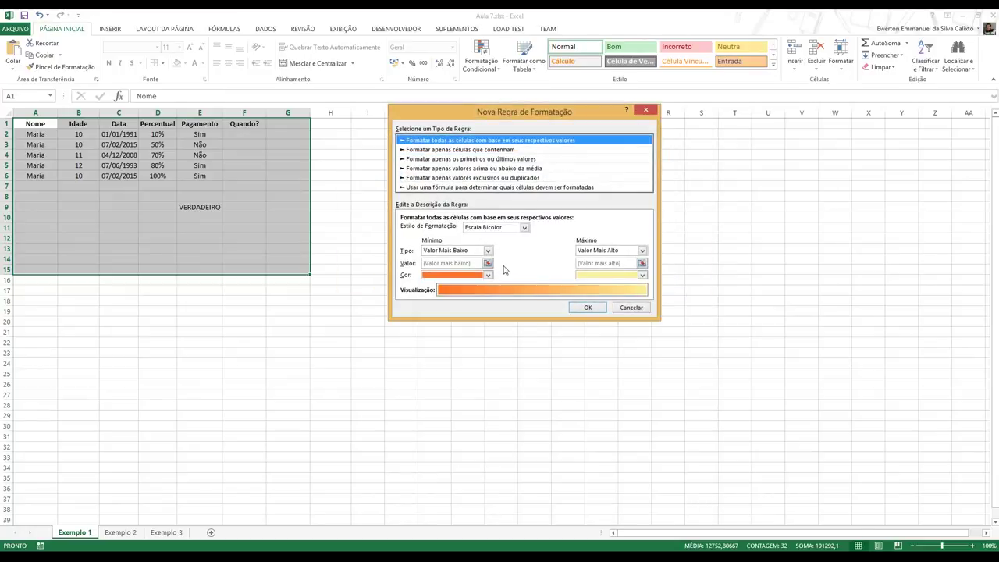
key(Escape)
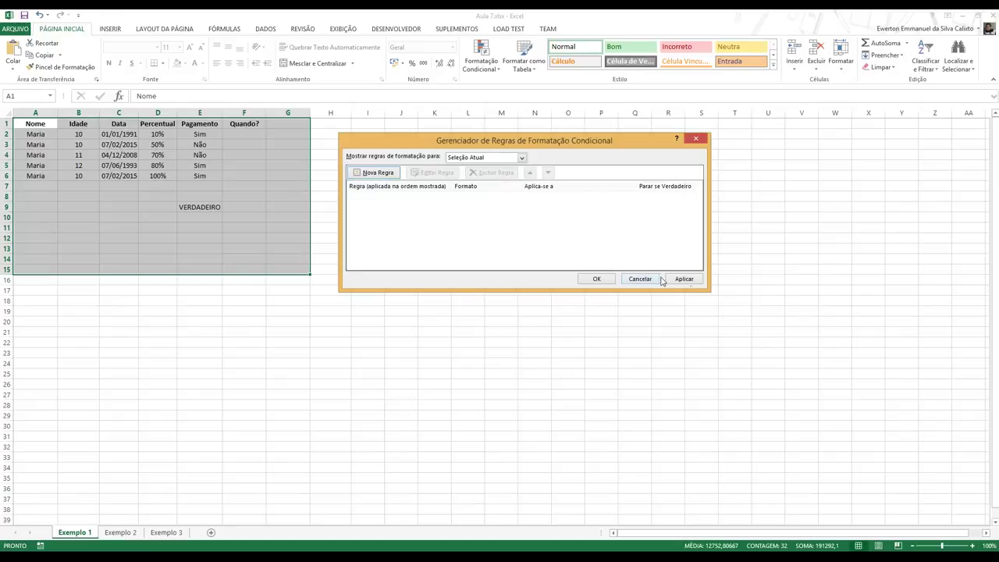
drag(514, 138, 622, 213)
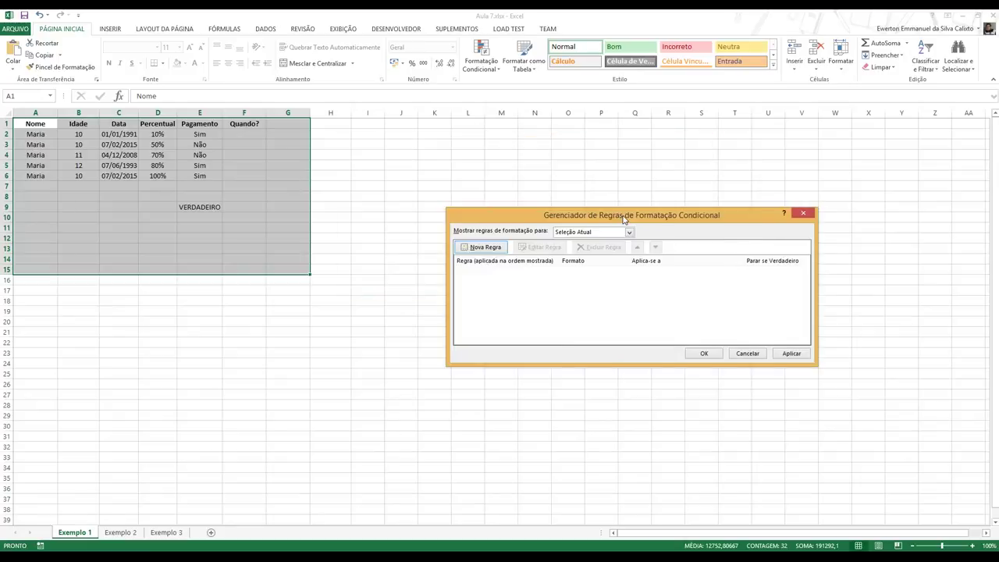
- Cancel the Rules Manager, then glance through the Format as Table and Cell Styles galleries
click(751, 355)
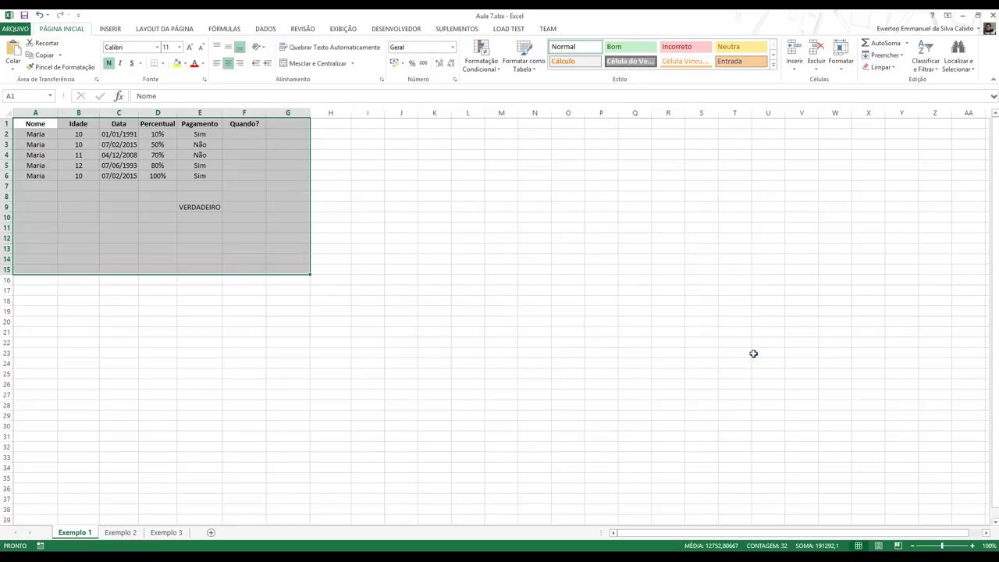
click(523, 65)
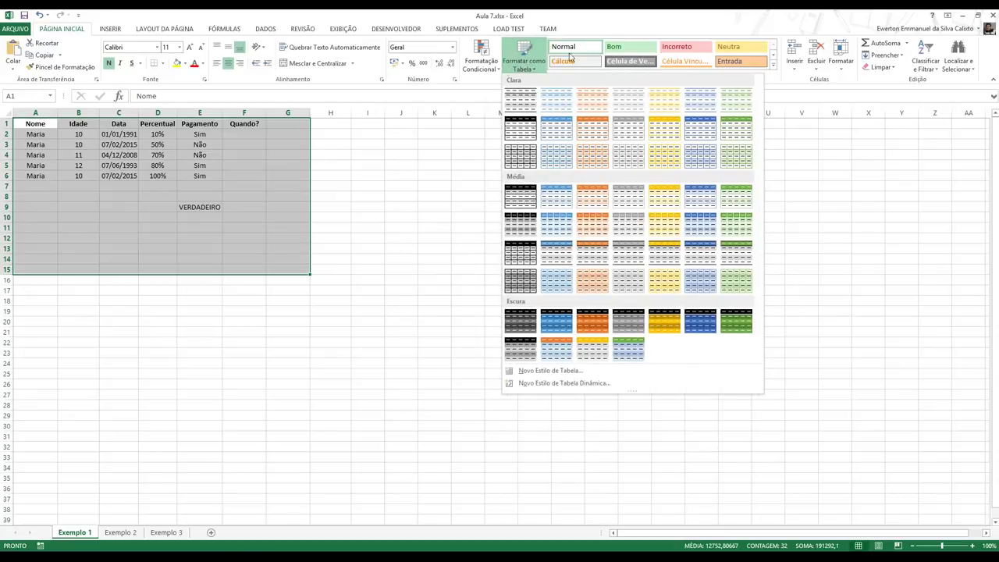
click(607, 51)
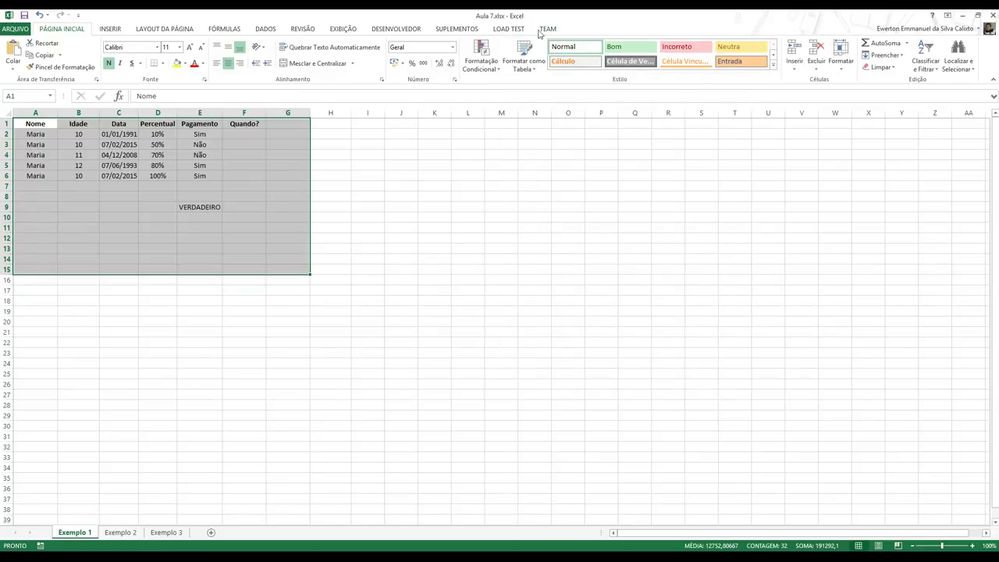
click(773, 65)
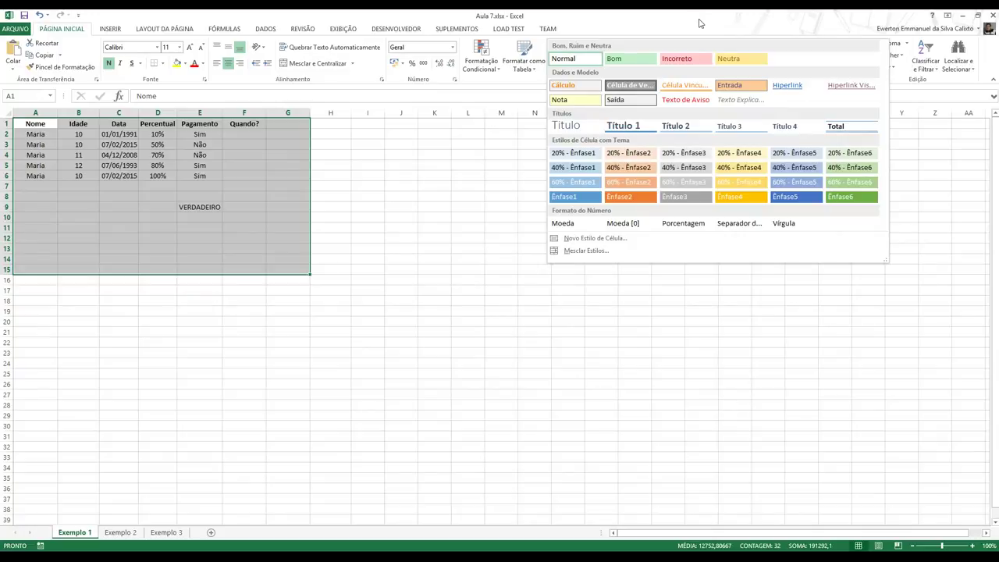
click(534, 73)
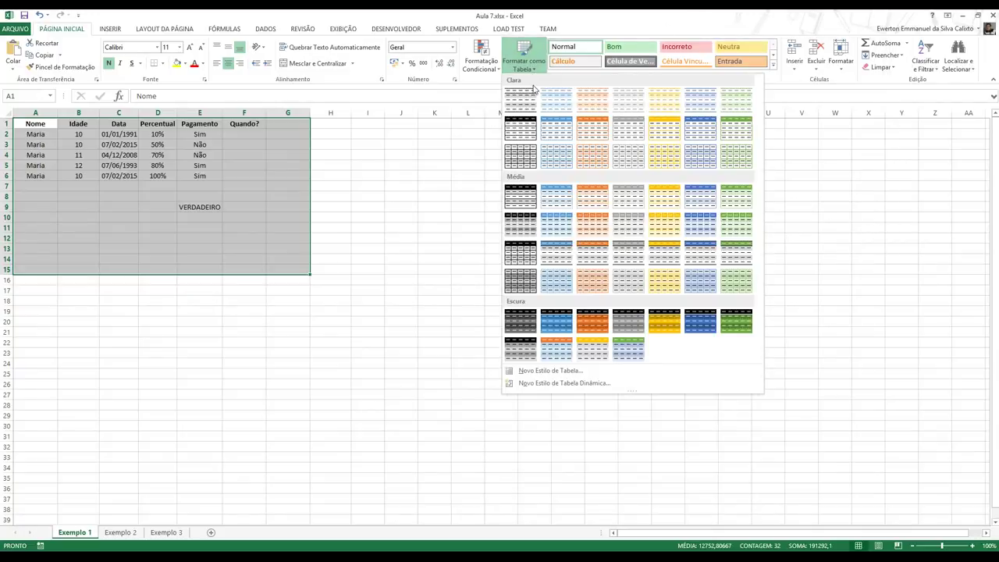
click(659, 15)
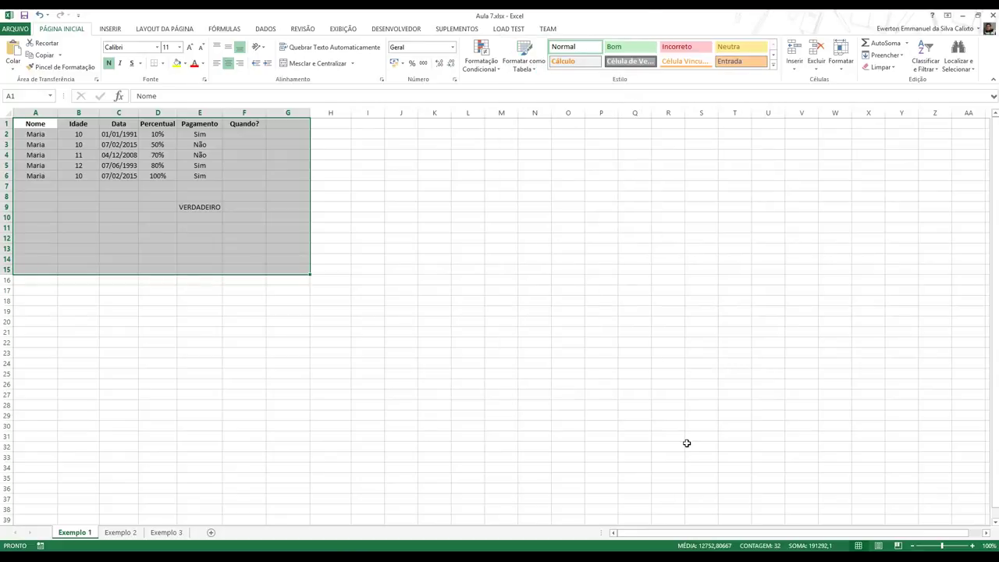